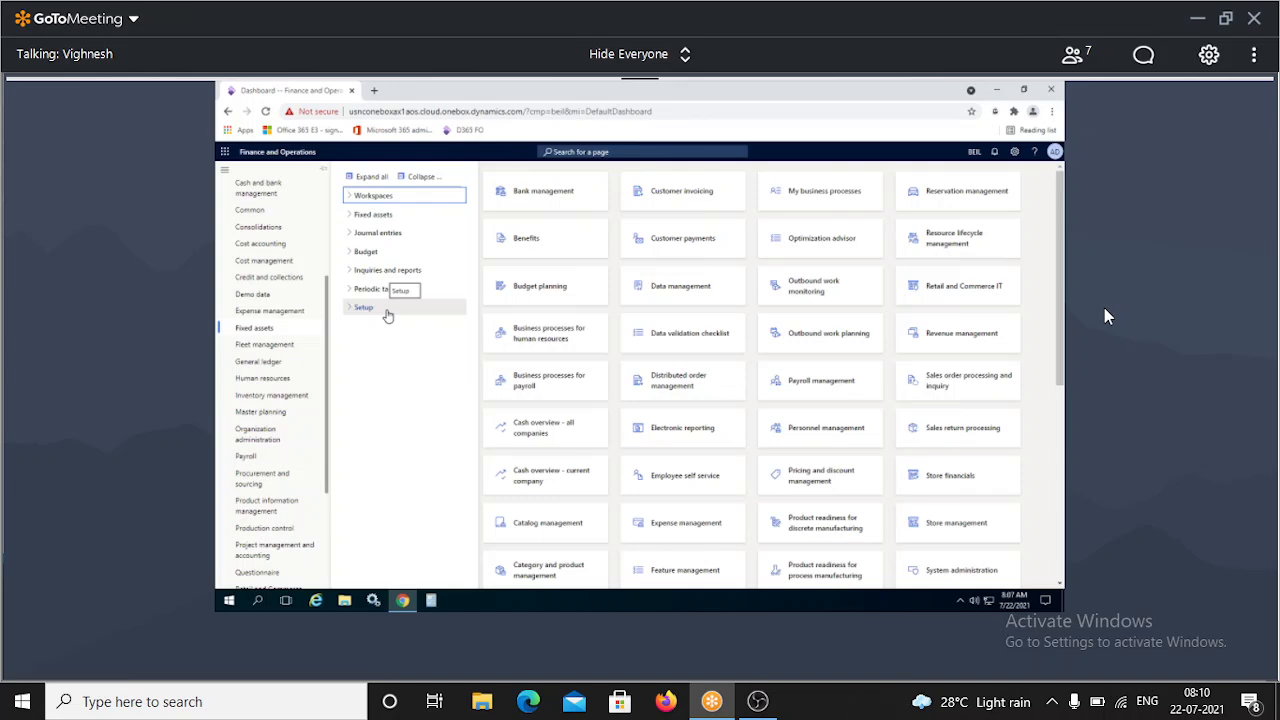
Open the fixed asset groups setup and create a group with code COMP and the name Computers.
click(362, 310)
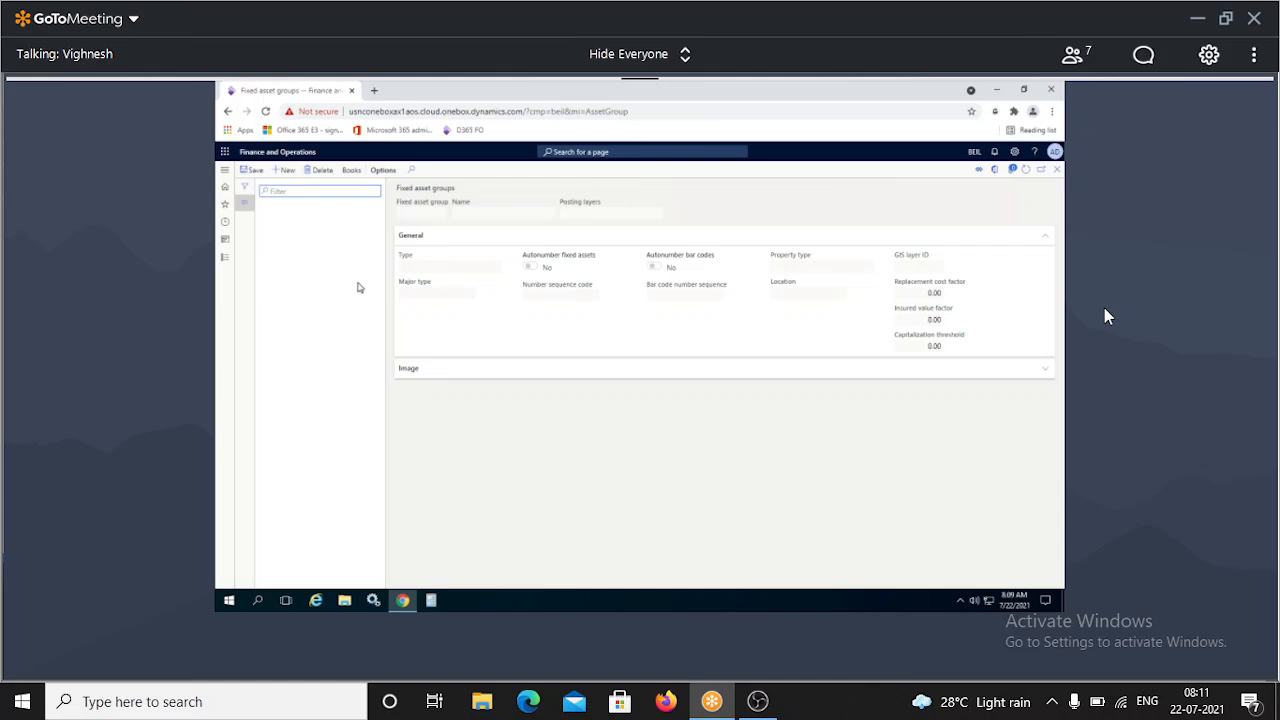
click(286, 171)
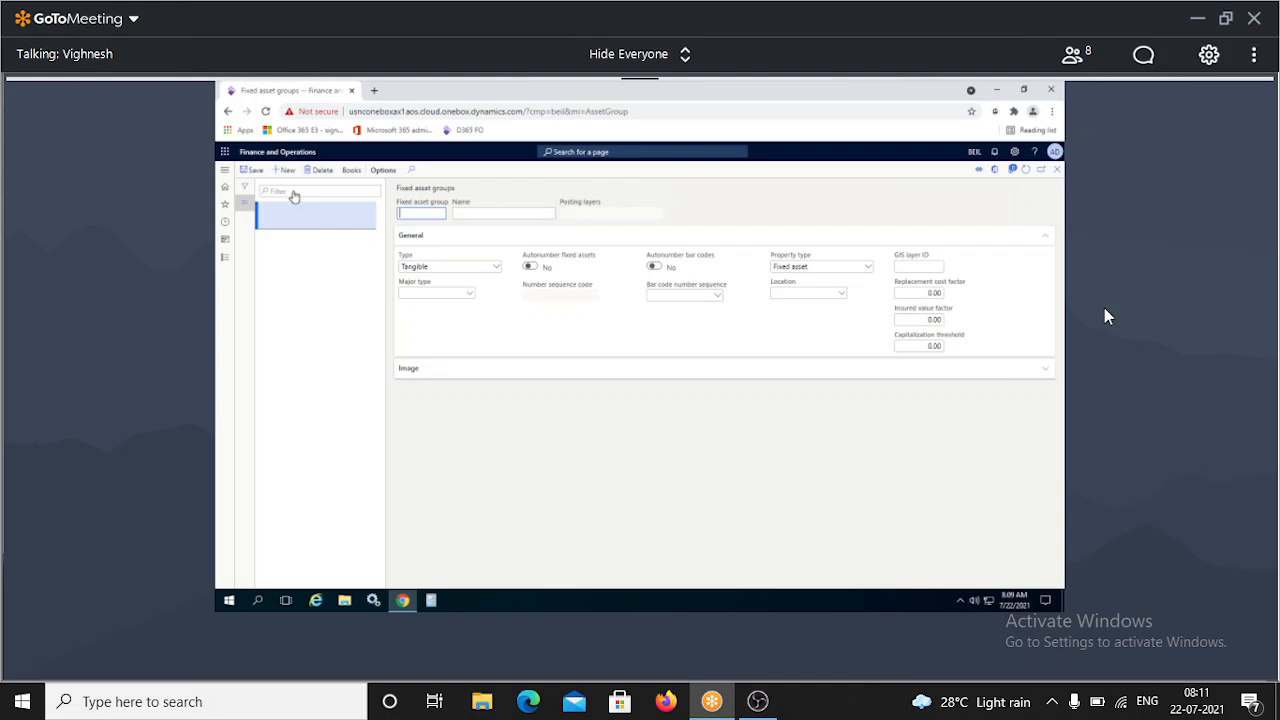
text(COMP)
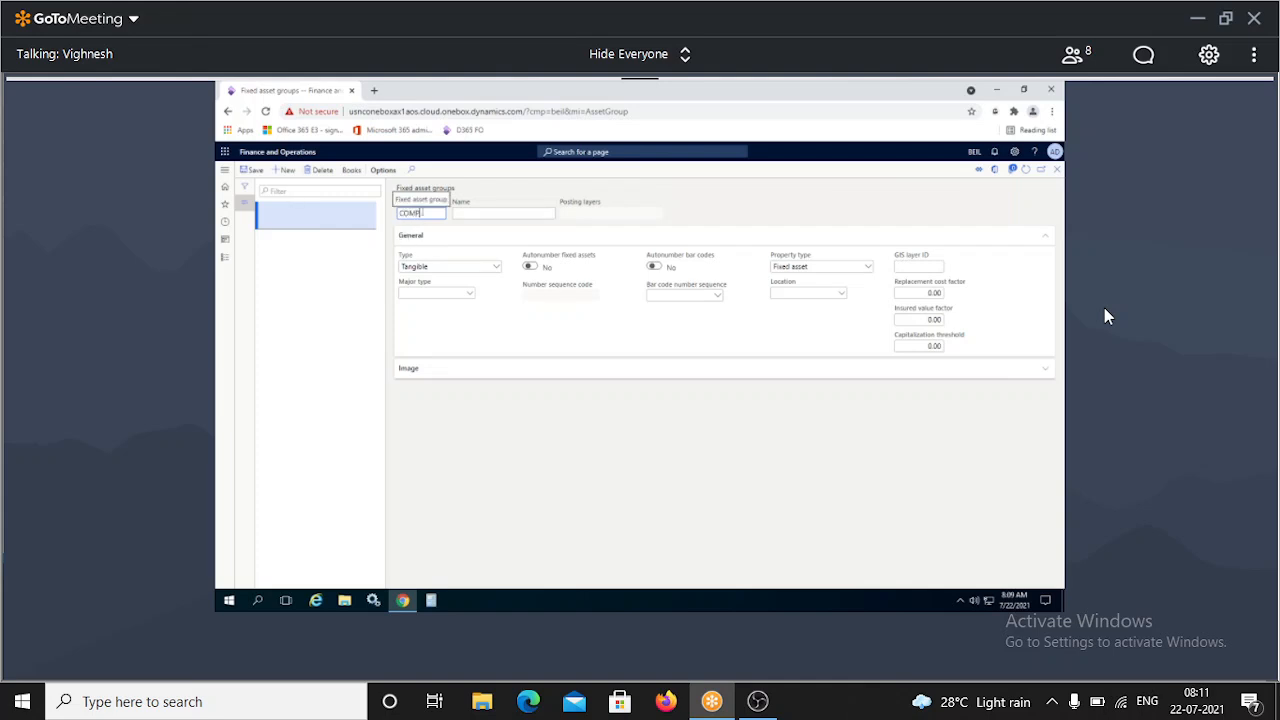
key(Tab)
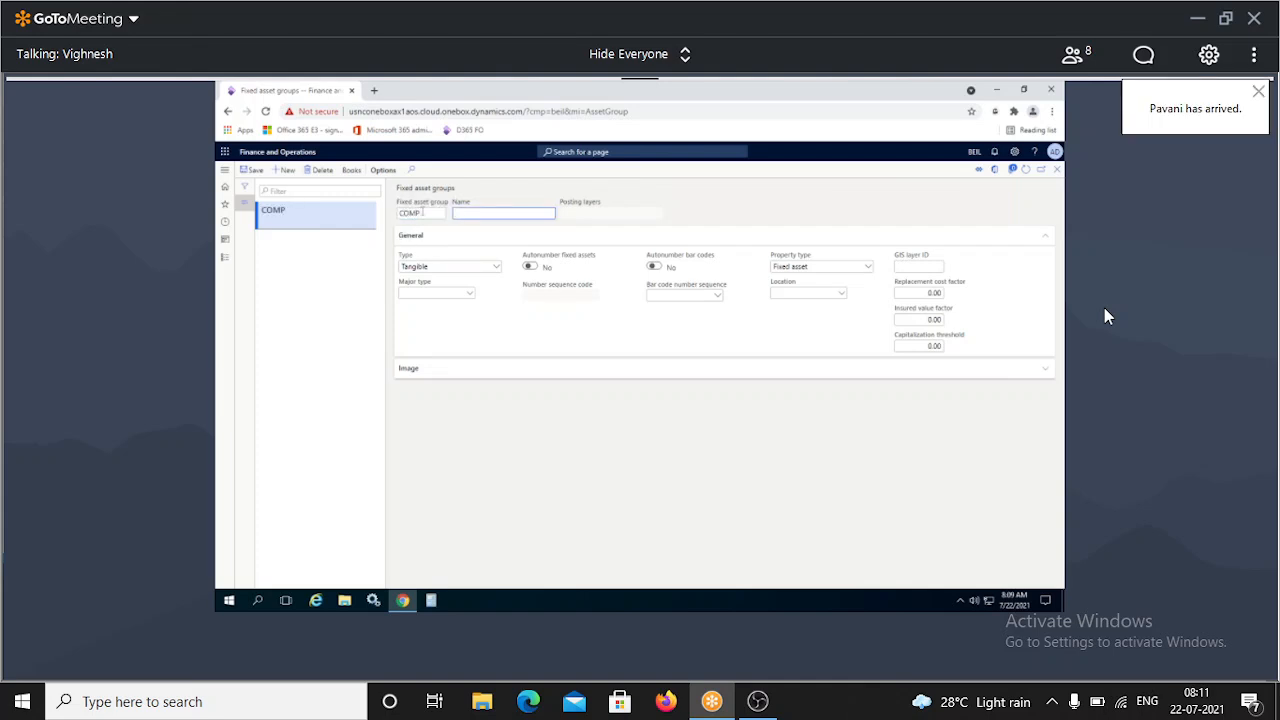
text(Computers)
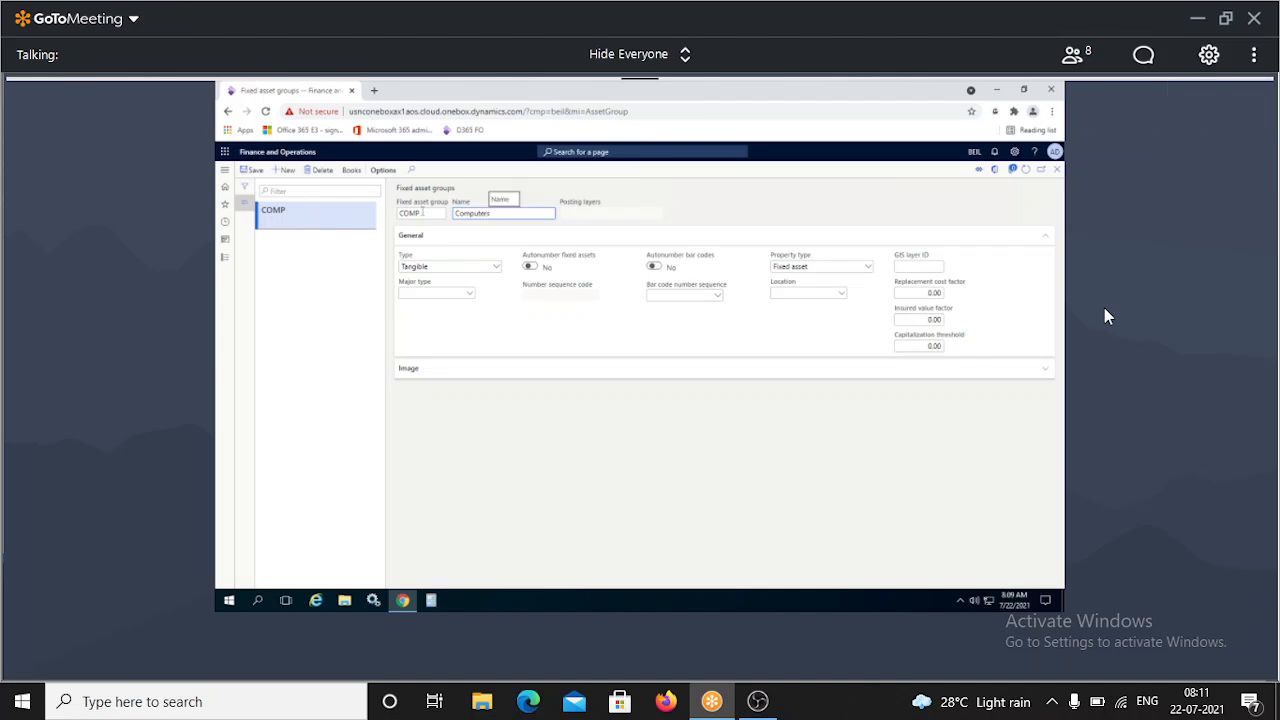
Examine the available Type and Major type choices for the COMP group without changing them.
click(495, 267)
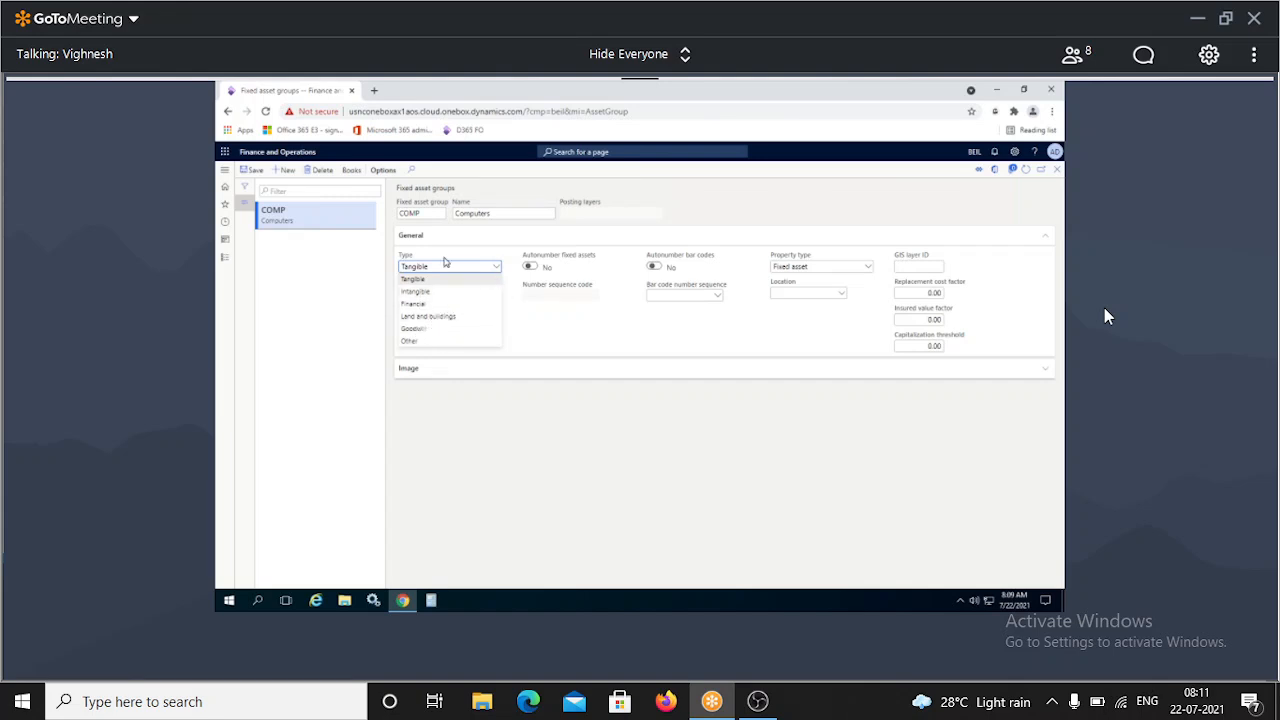
click(532, 319)
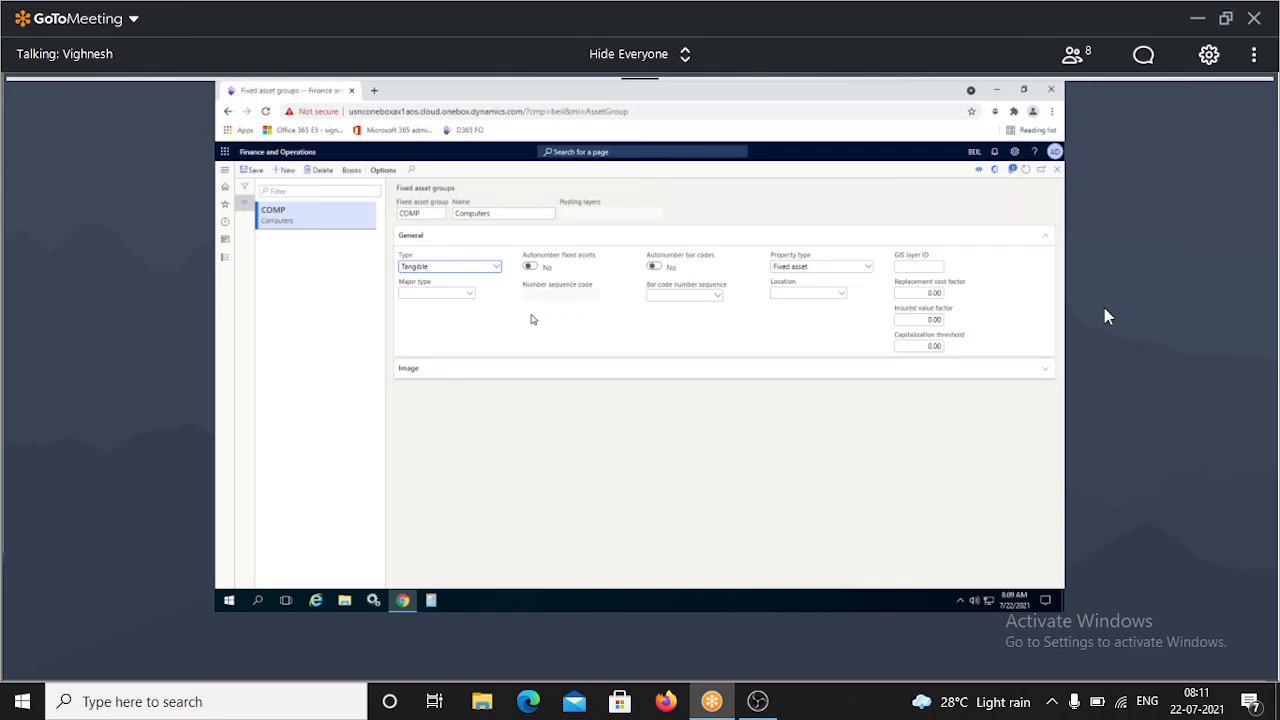
click(471, 295)
click(471, 296)
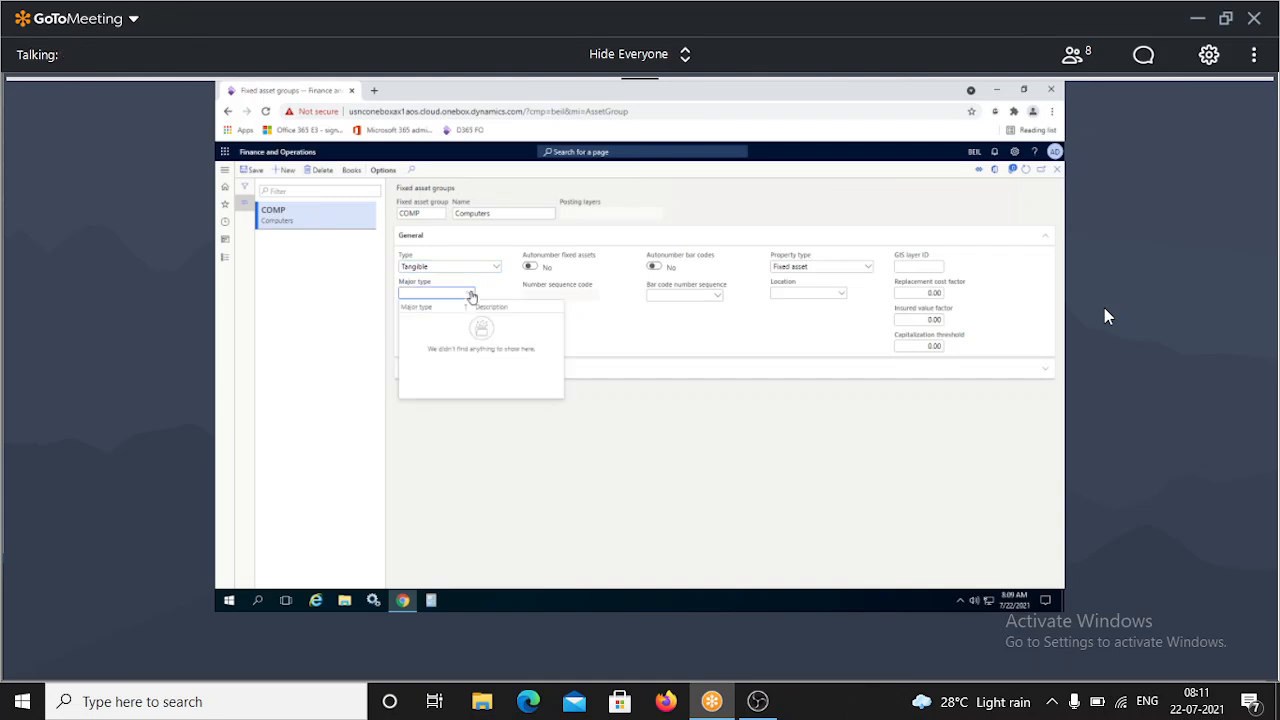
click(608, 331)
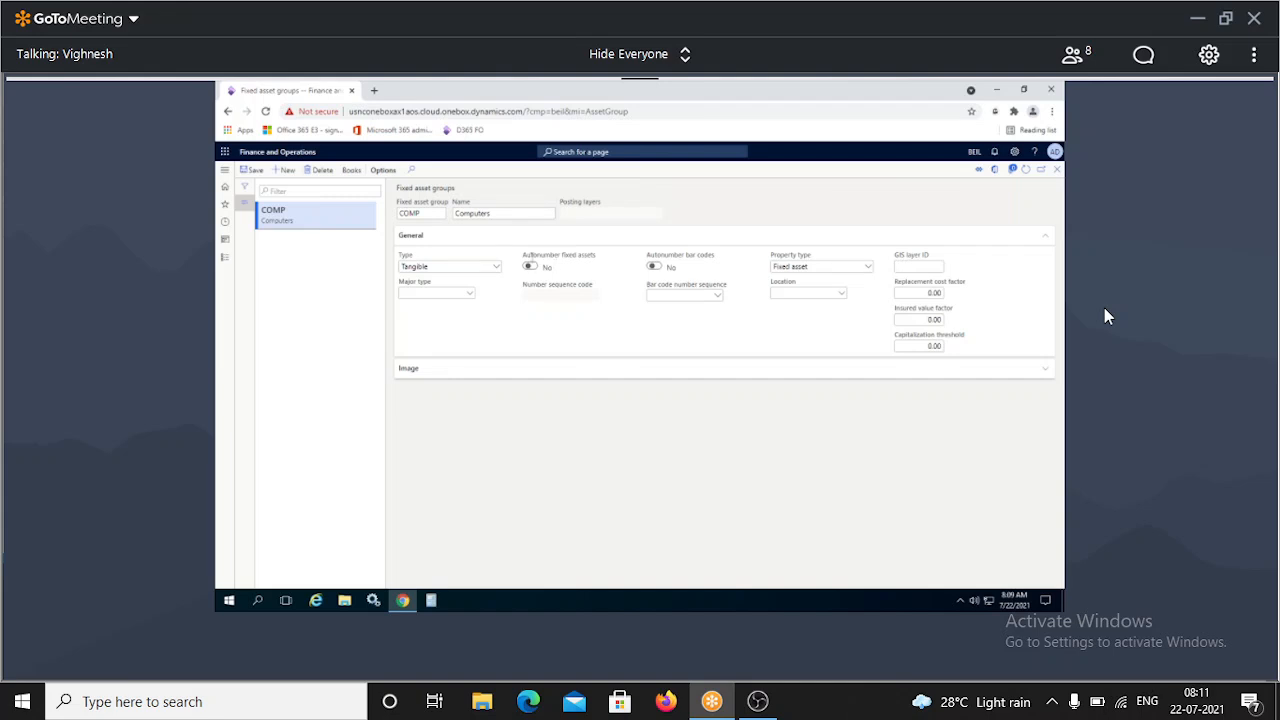
Enable autonumbering of fixed assets for the COMP group and open the details of its number sequence code.
mouse_move(557, 263)
click(530, 266)
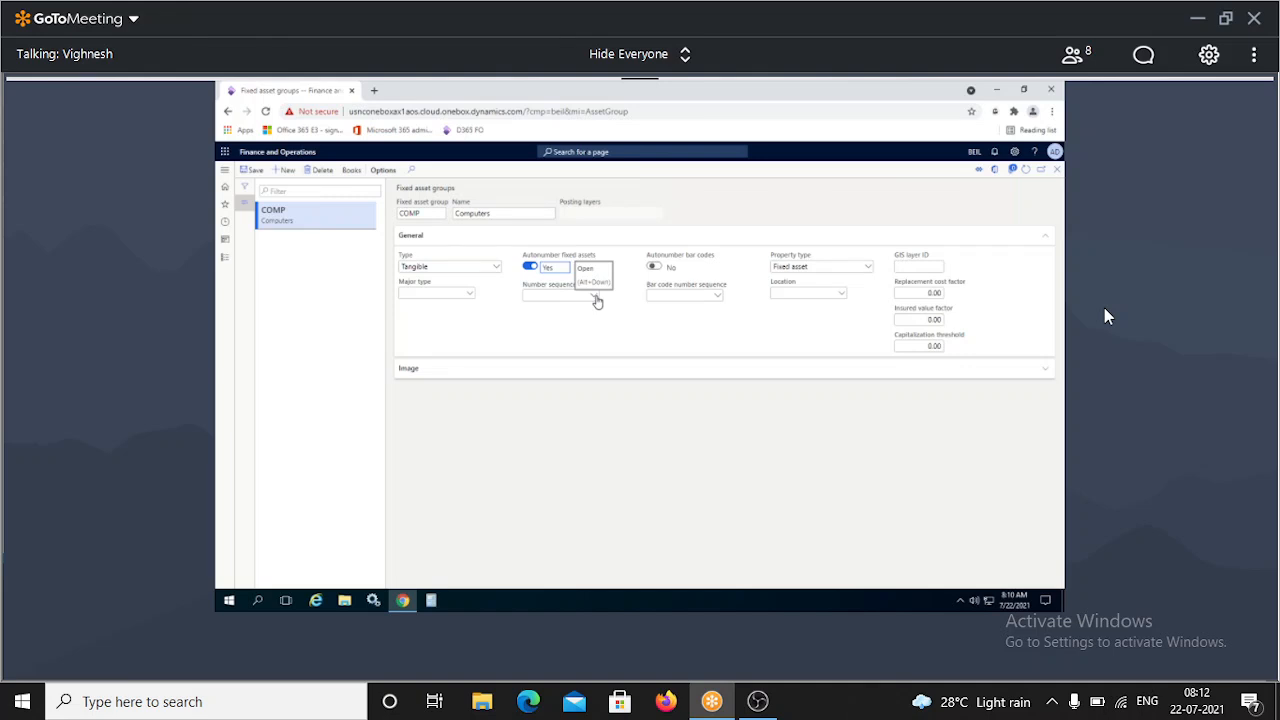
right_click(597, 300)
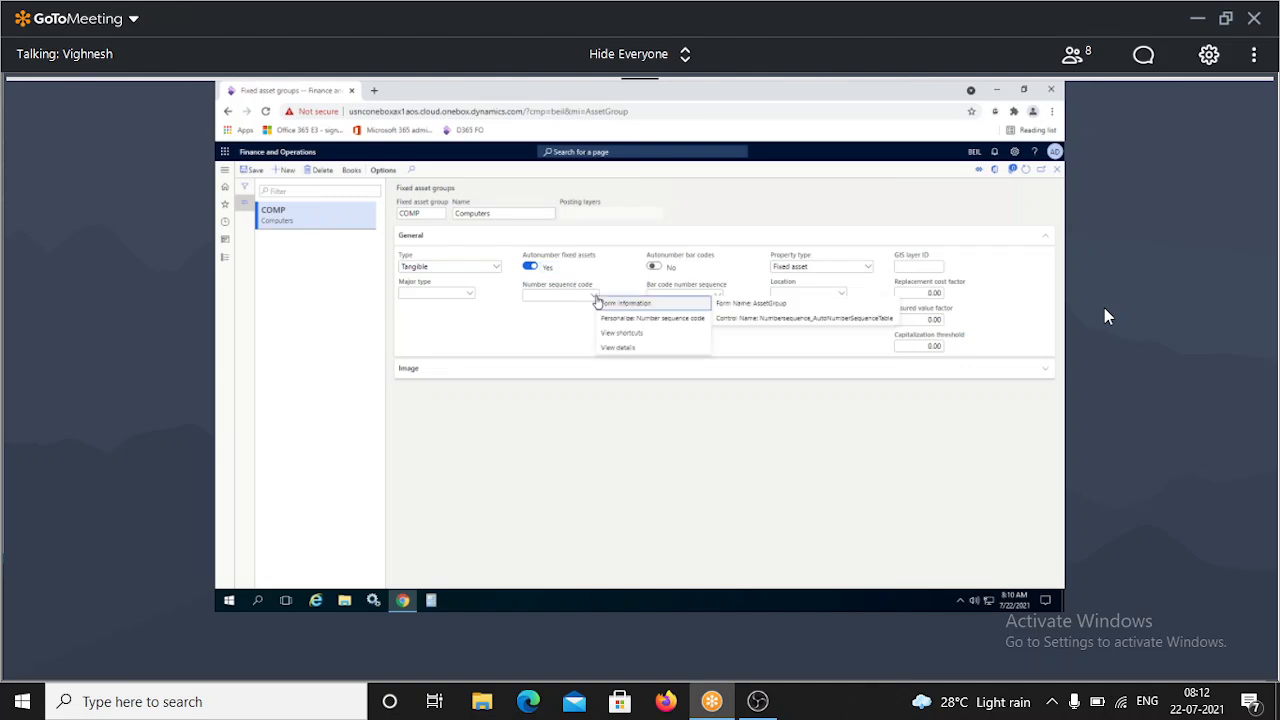
click(620, 348)
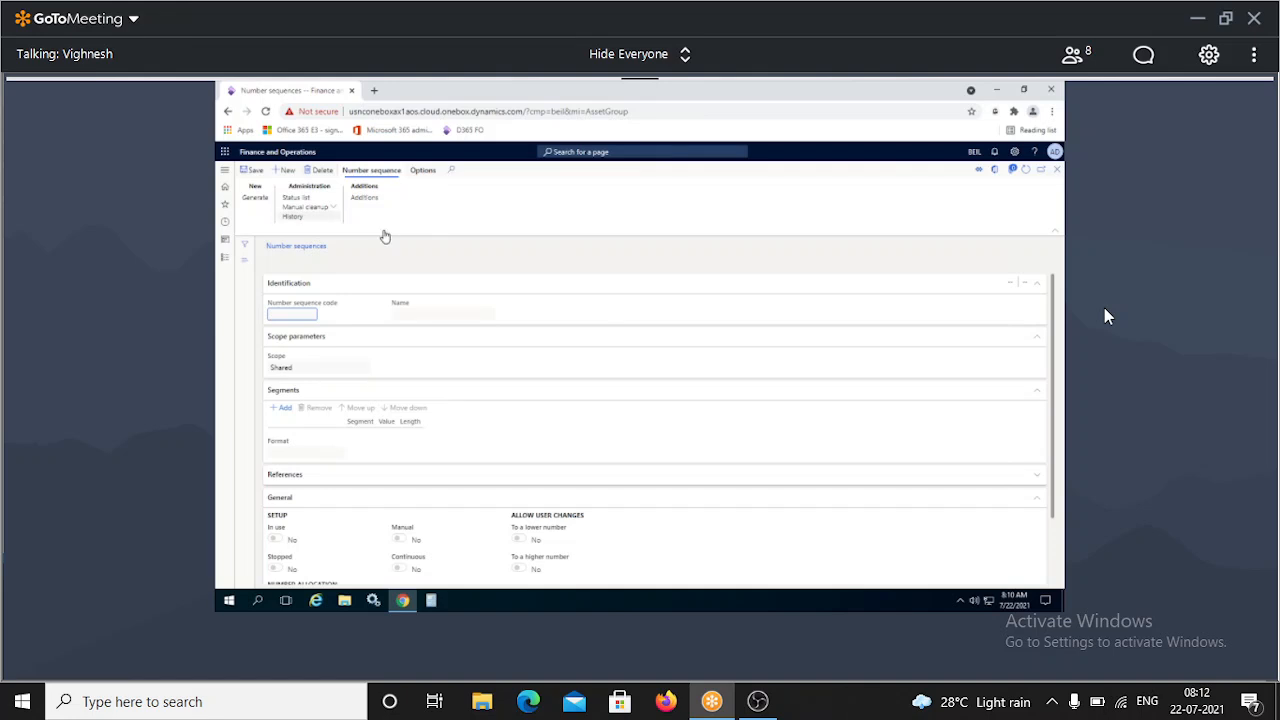
Create a number sequence with code Comp-Num and the name Computer Number (FA).
click(287, 172)
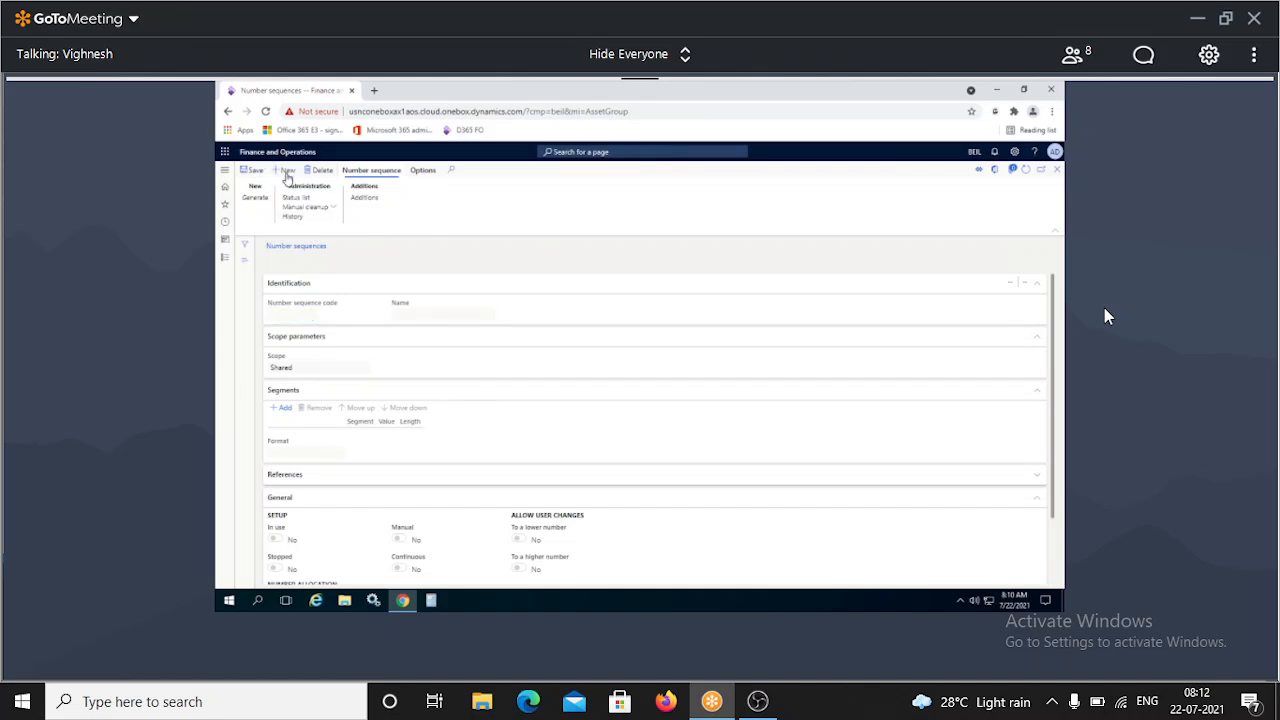
text(C)
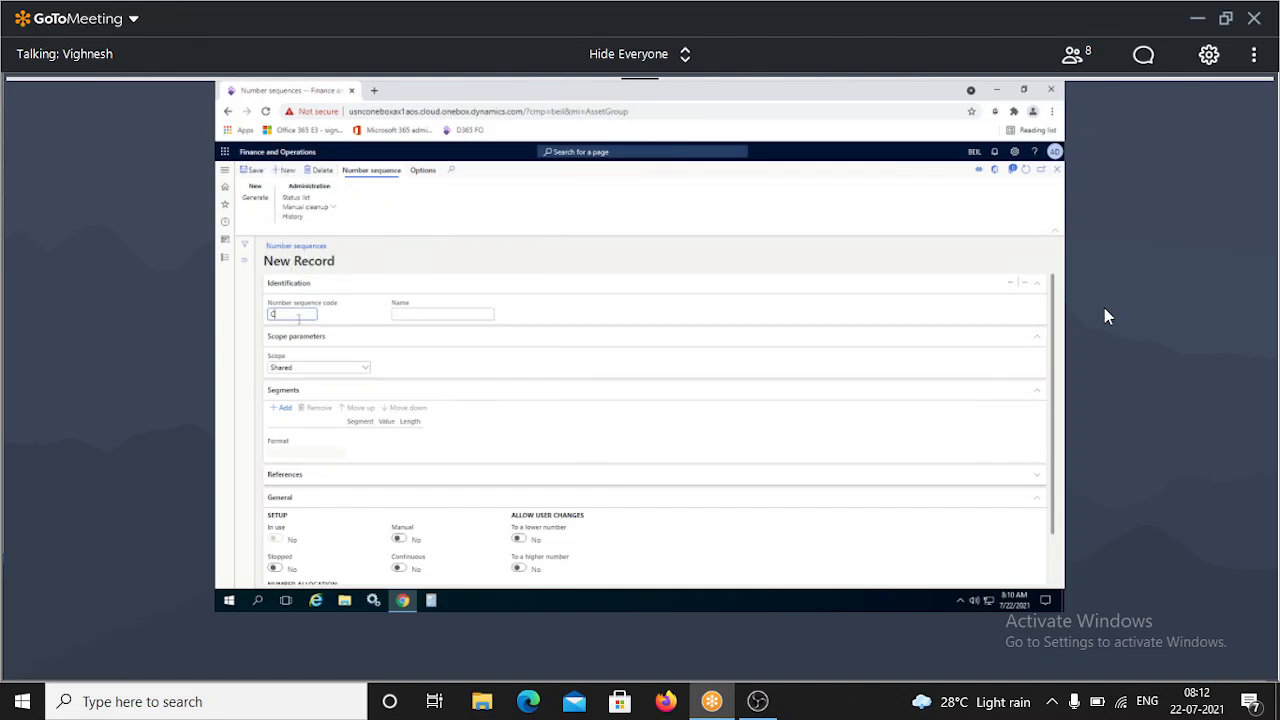
text(omp)
text(a)
text(N)
text(um)
key(Tab)
text(Co)
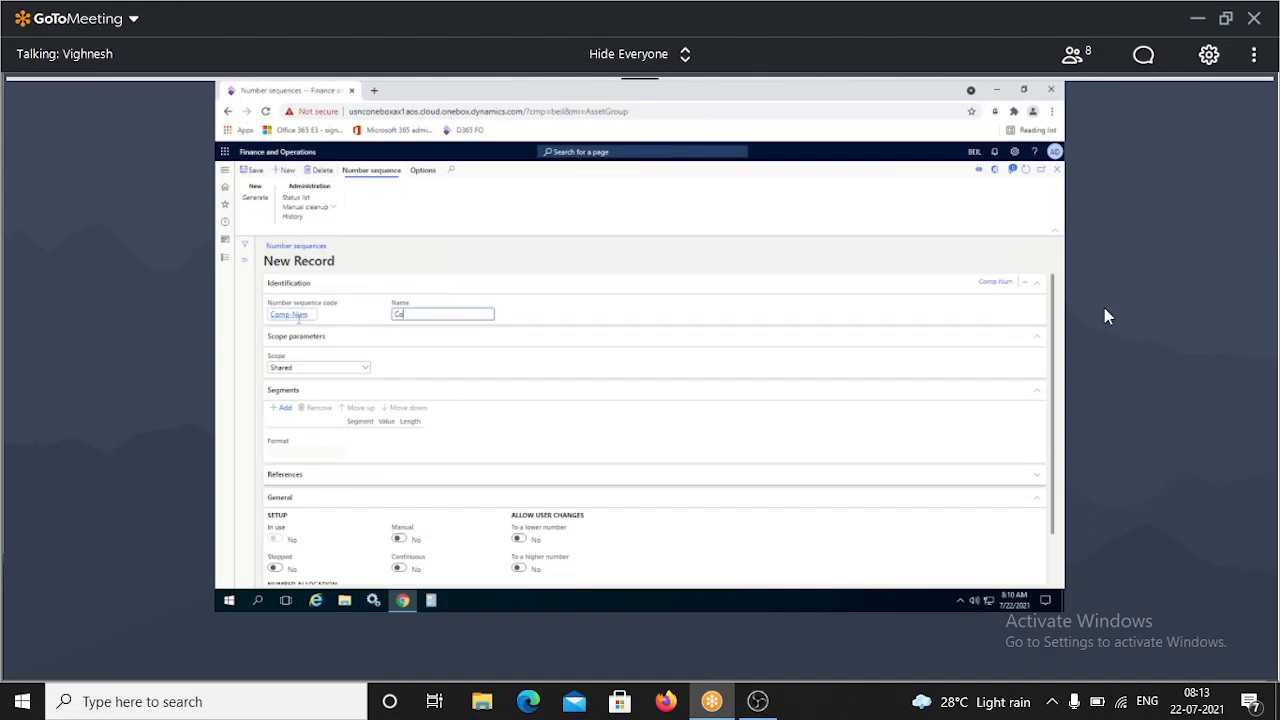
text(mputer Number)
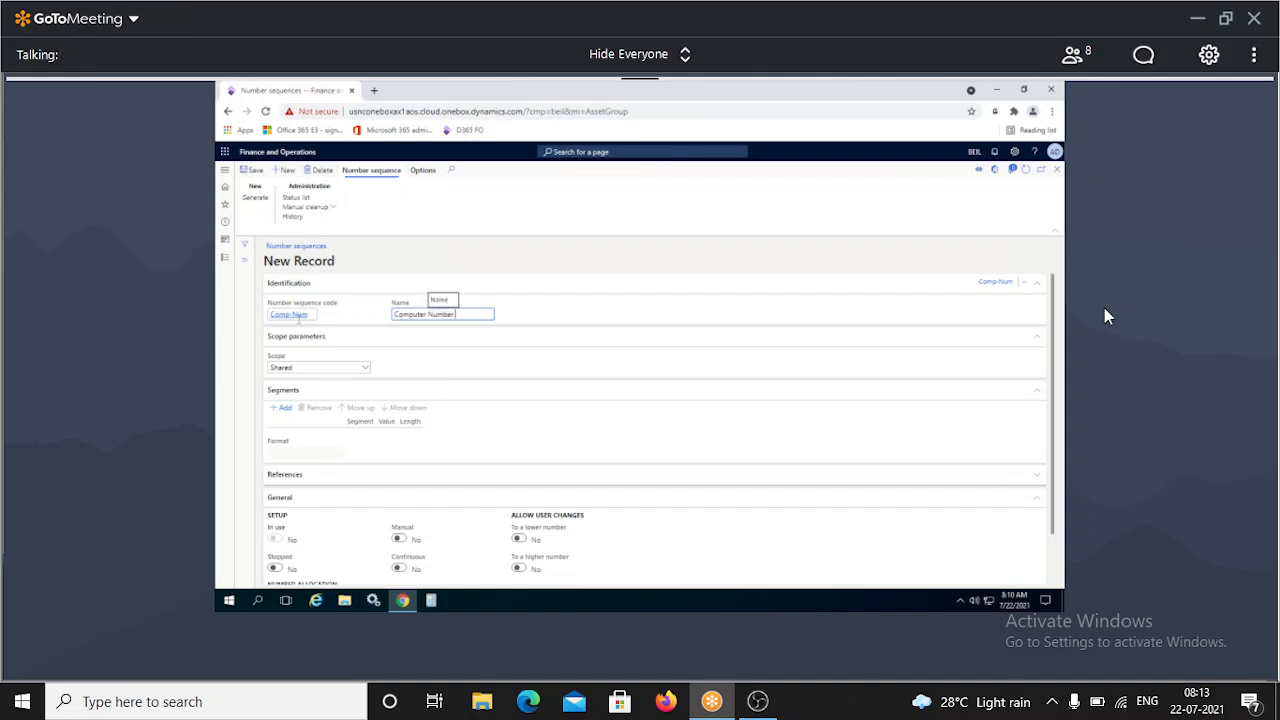
text( (Fa)
key(BackSpace)
text(FA)
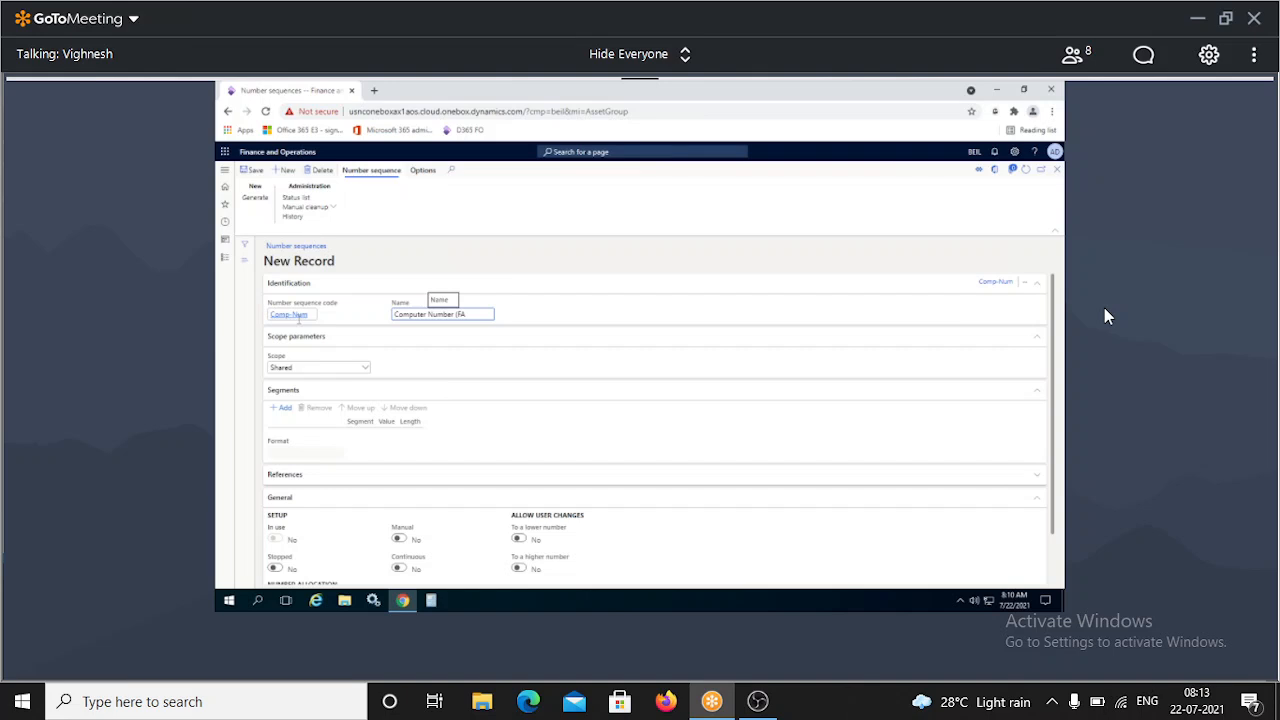
text())
key(Tab)
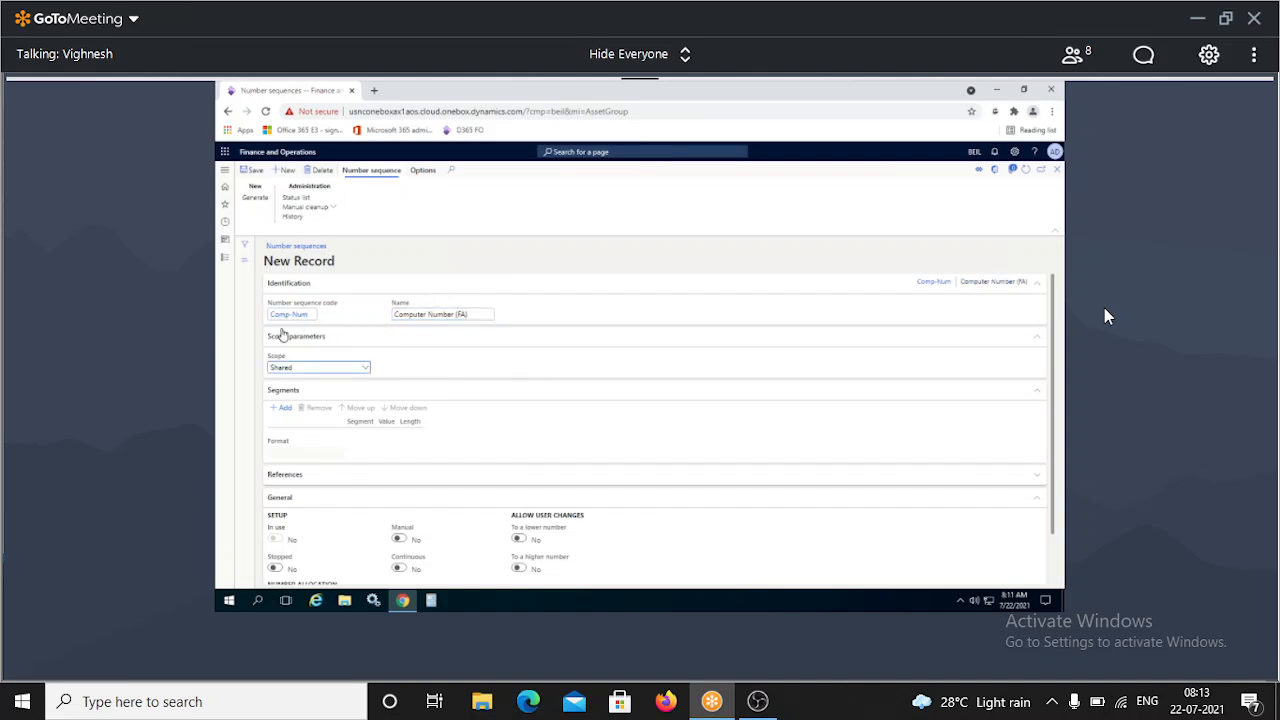
Set the number sequence's scope to Company and choose BEIL as the company.
click(365, 368)
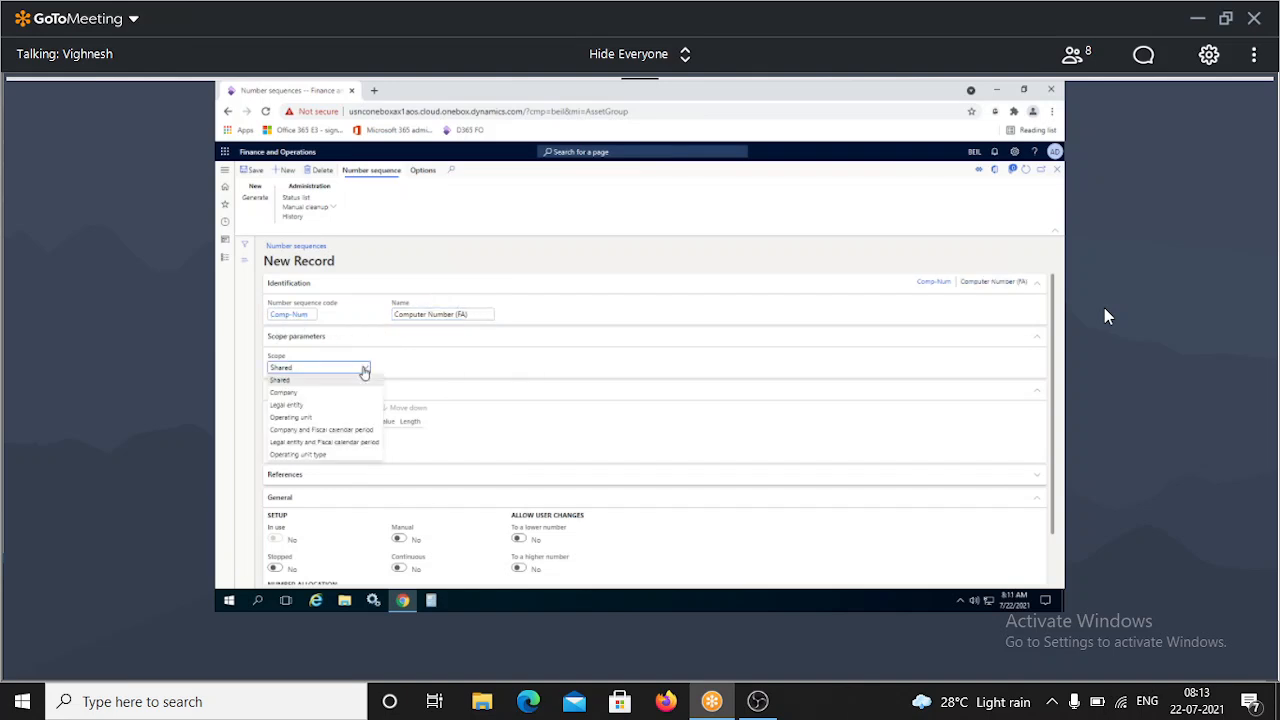
click(285, 393)
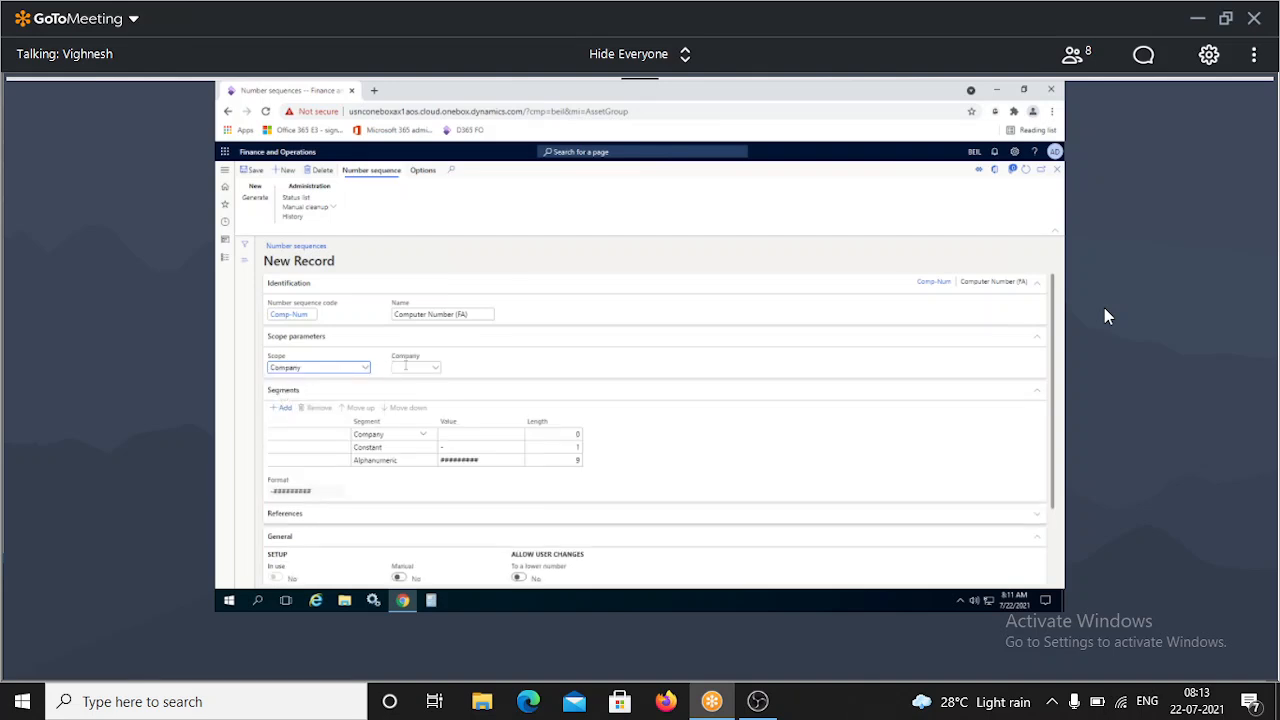
click(406, 367)
text(BEIL)
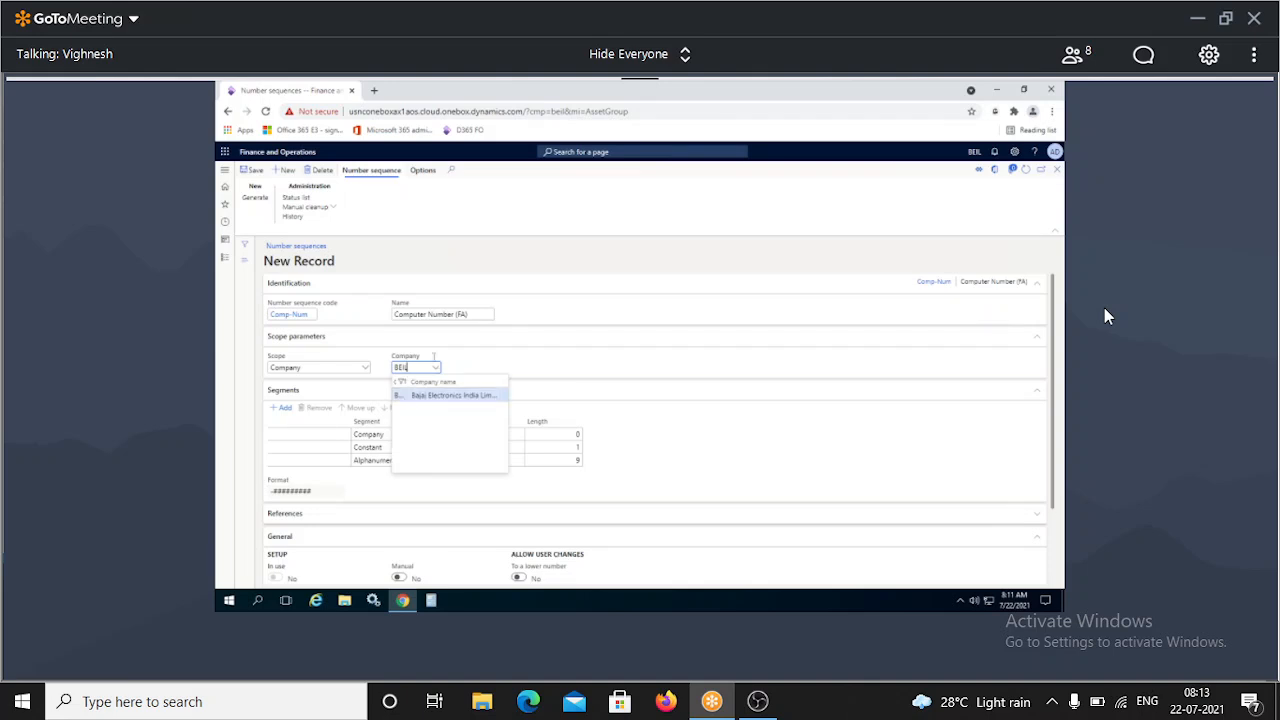
click(431, 399)
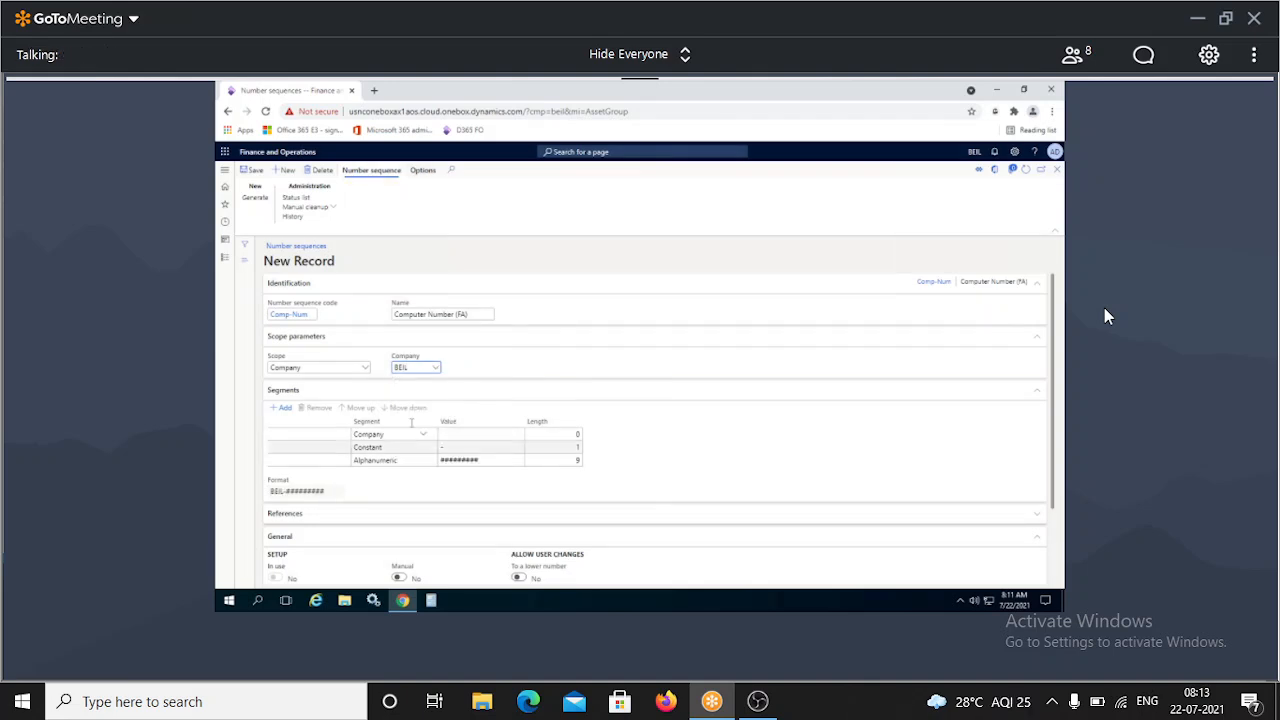
Remove the company segment, set the remaining segments to COMP- and ######, and save and close the number sequence.
click(451, 435)
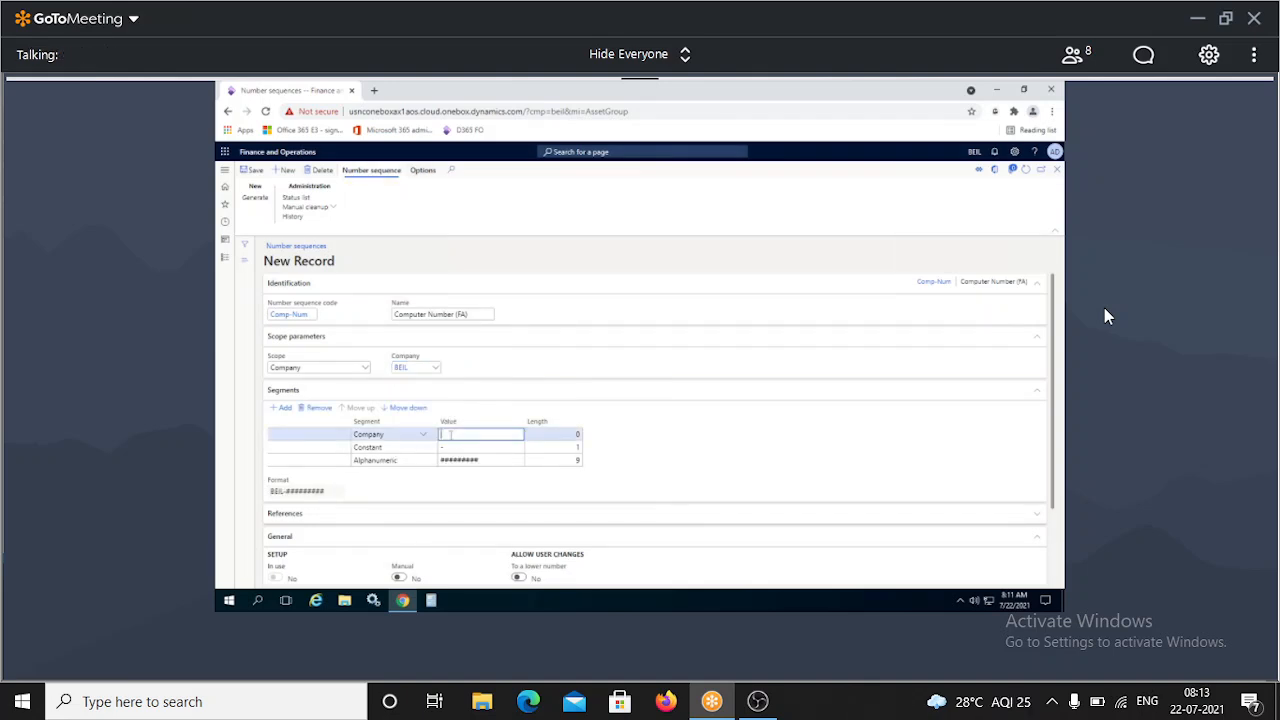
click(317, 407)
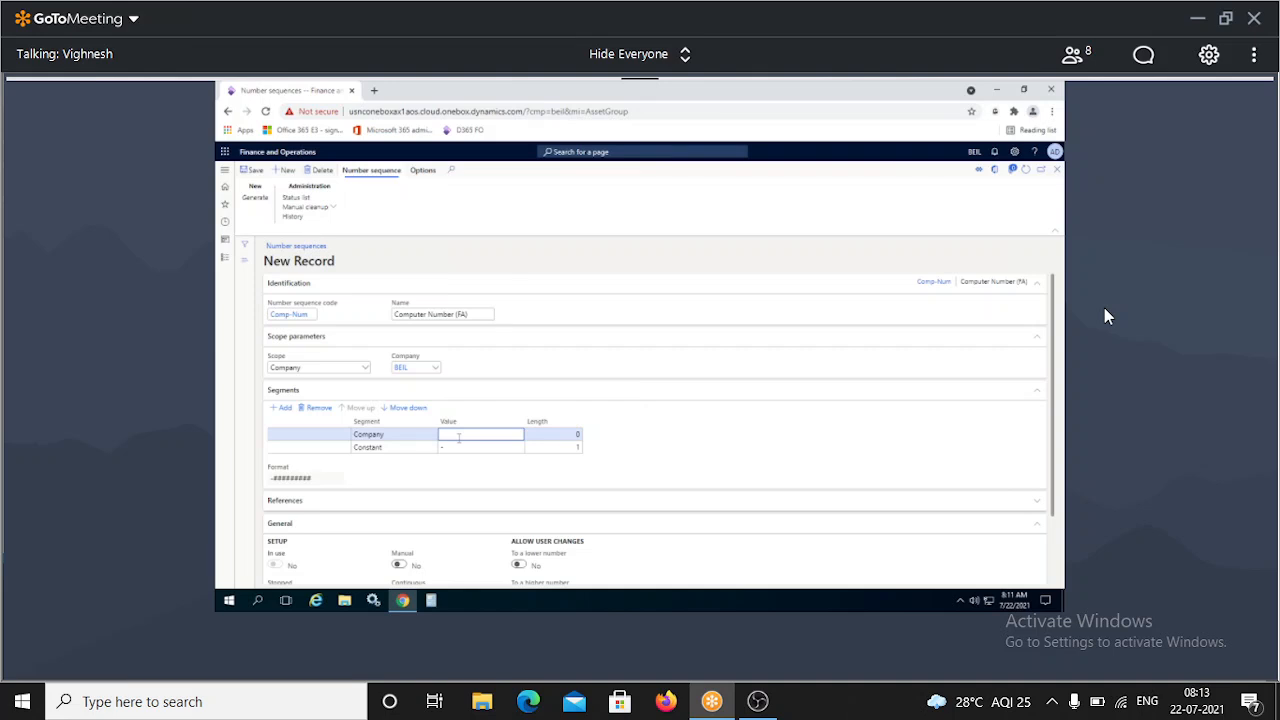
text(COMP-)
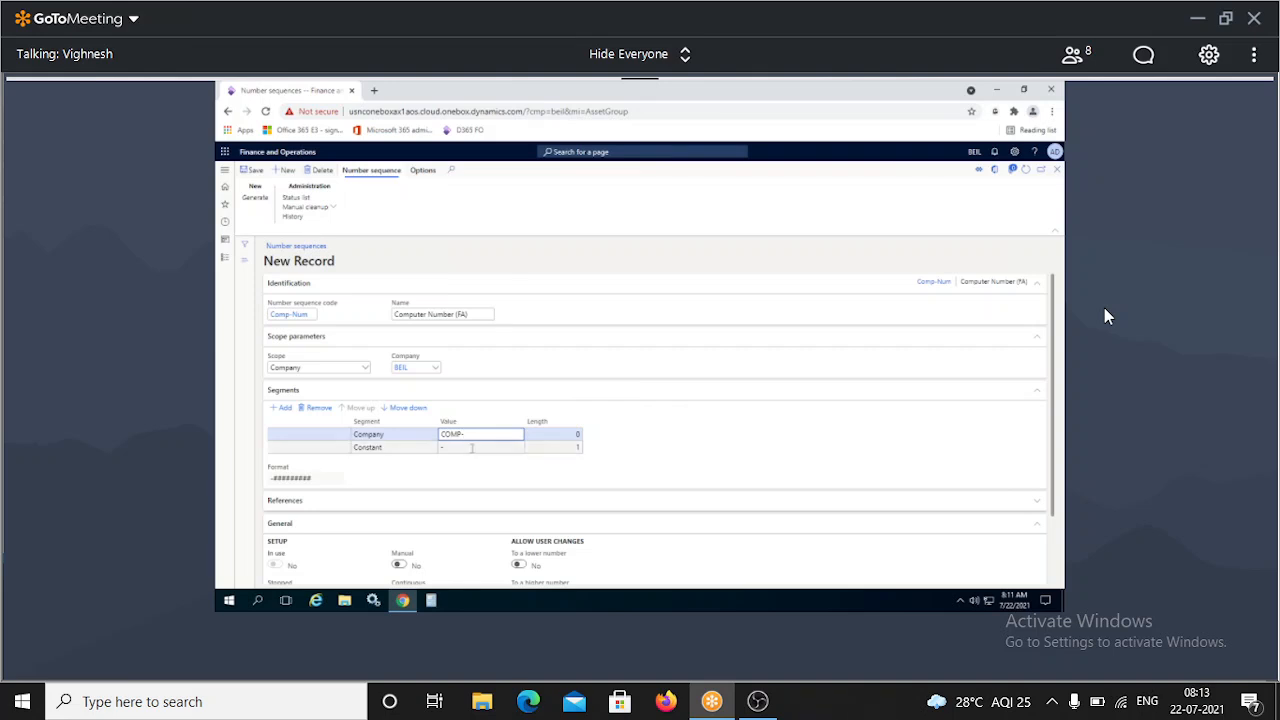
click(472, 446)
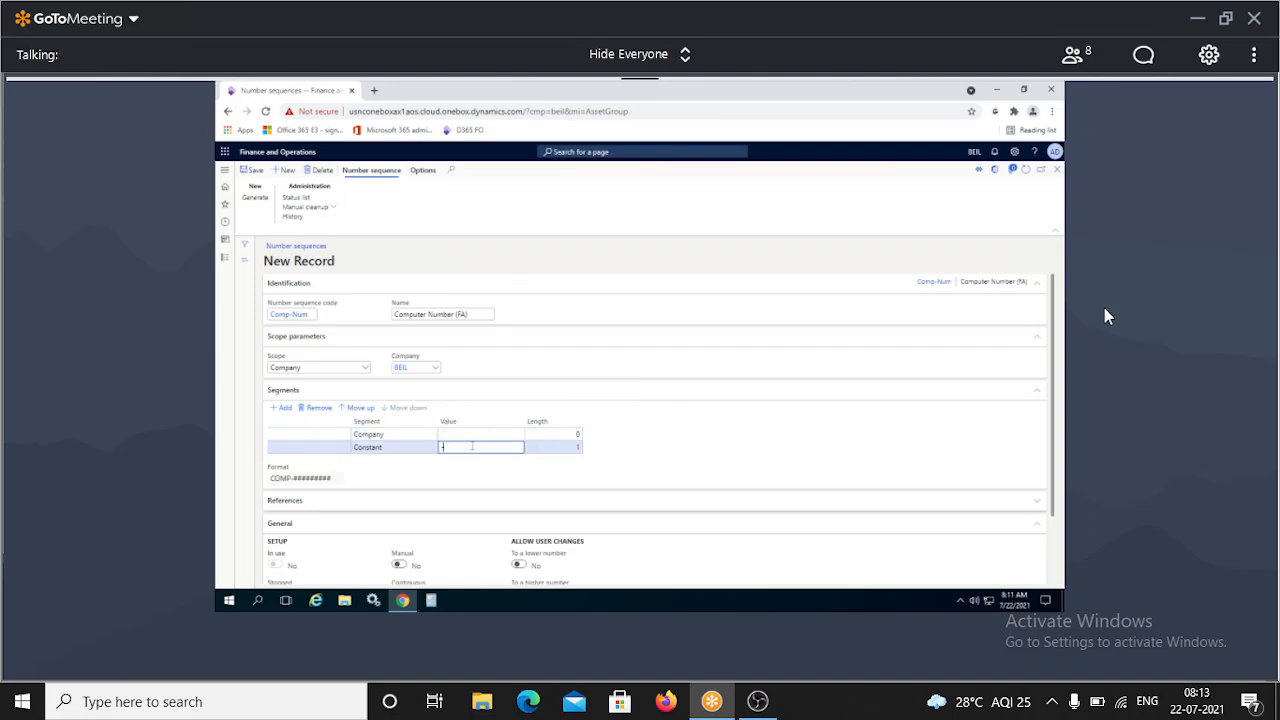
text(######)
key(Tab)
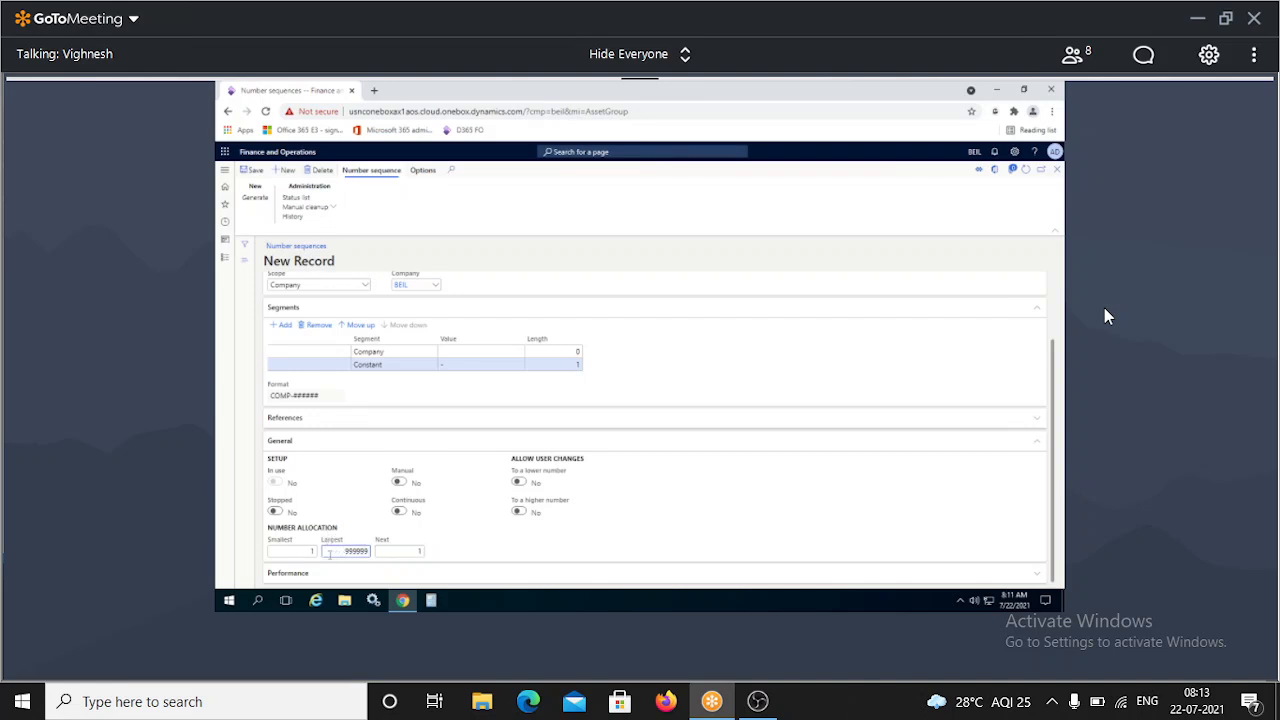
click(251, 170)
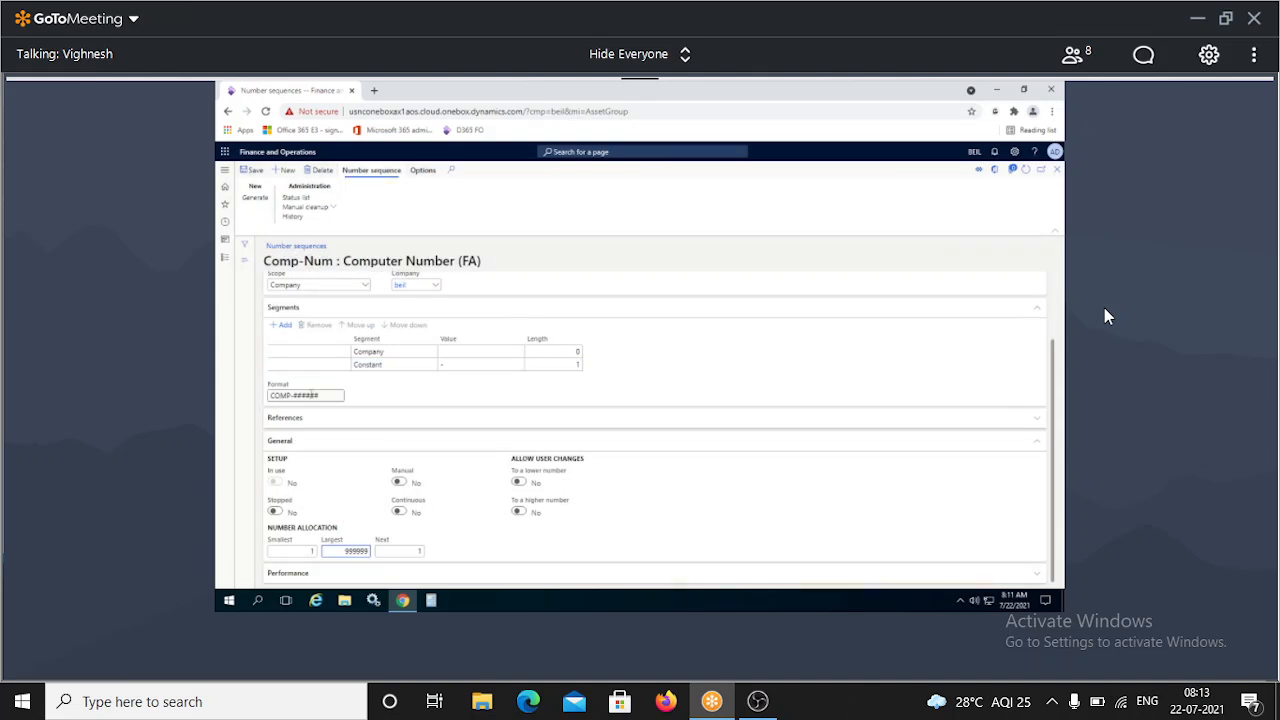
click(1057, 169)
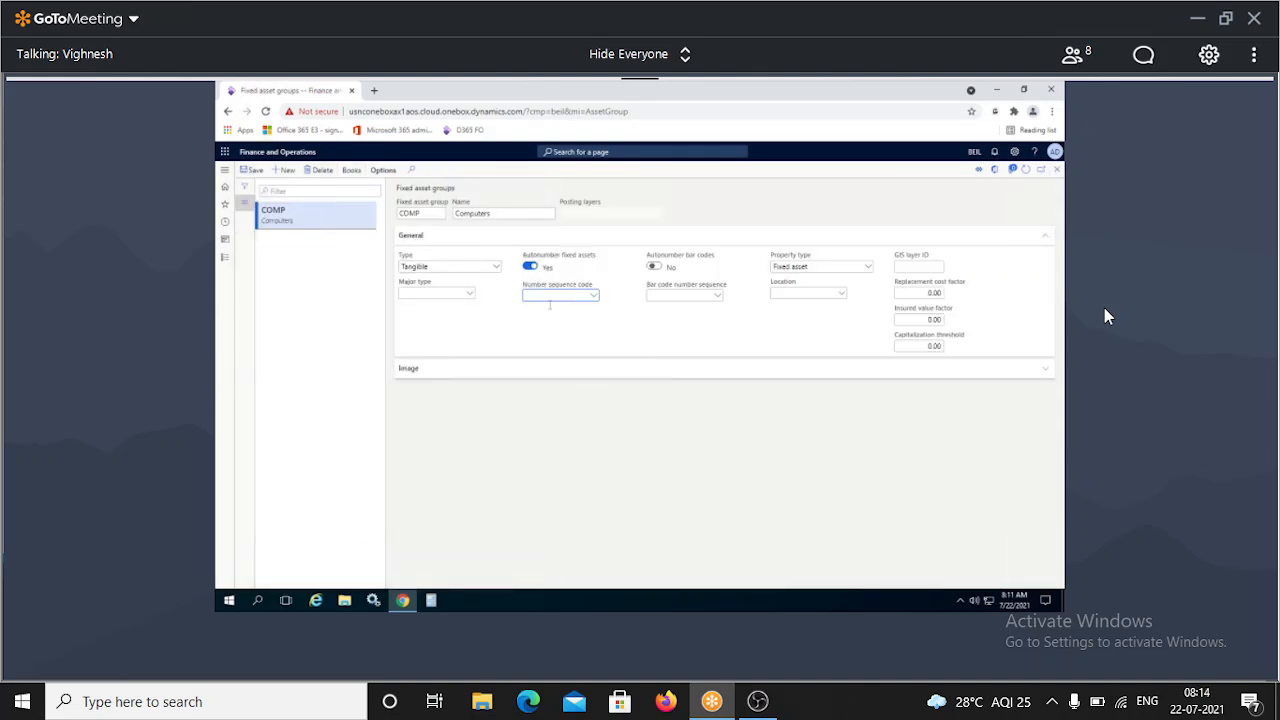
Assign the Comp-Num number sequence to the COMP fixed asset group and save the group.
text(com)
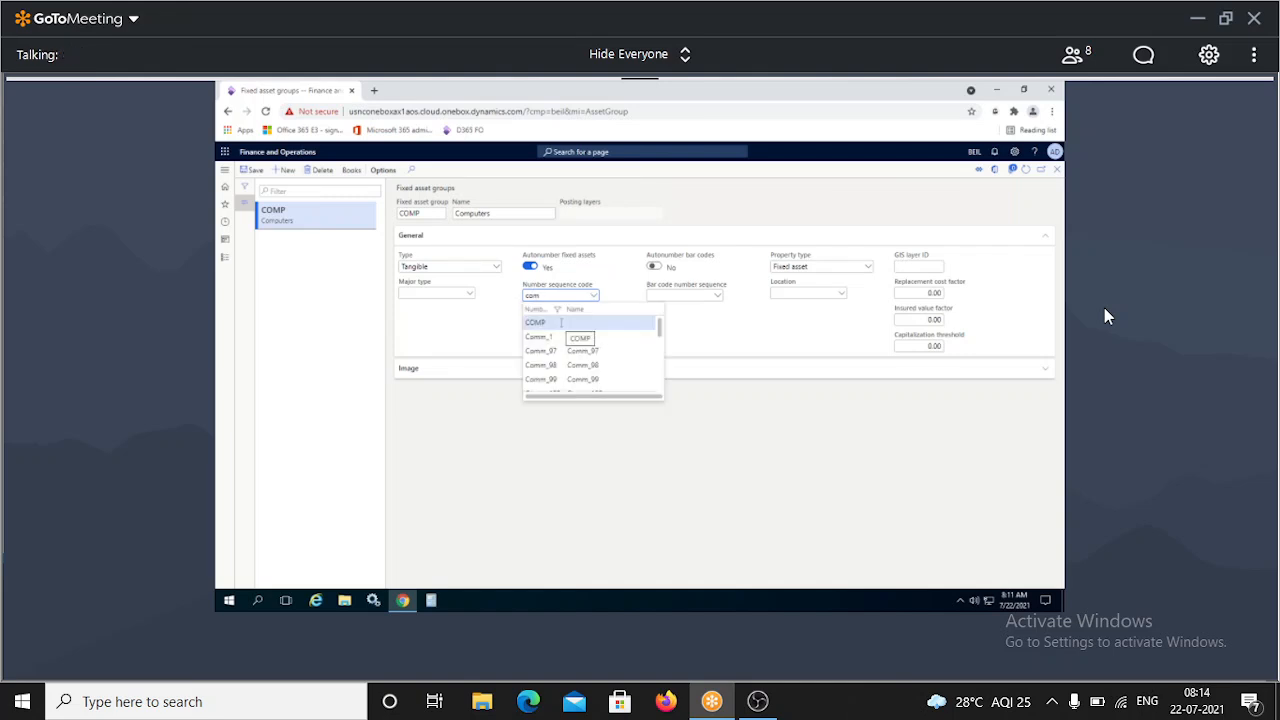
scroll(561, 323, down, 10)
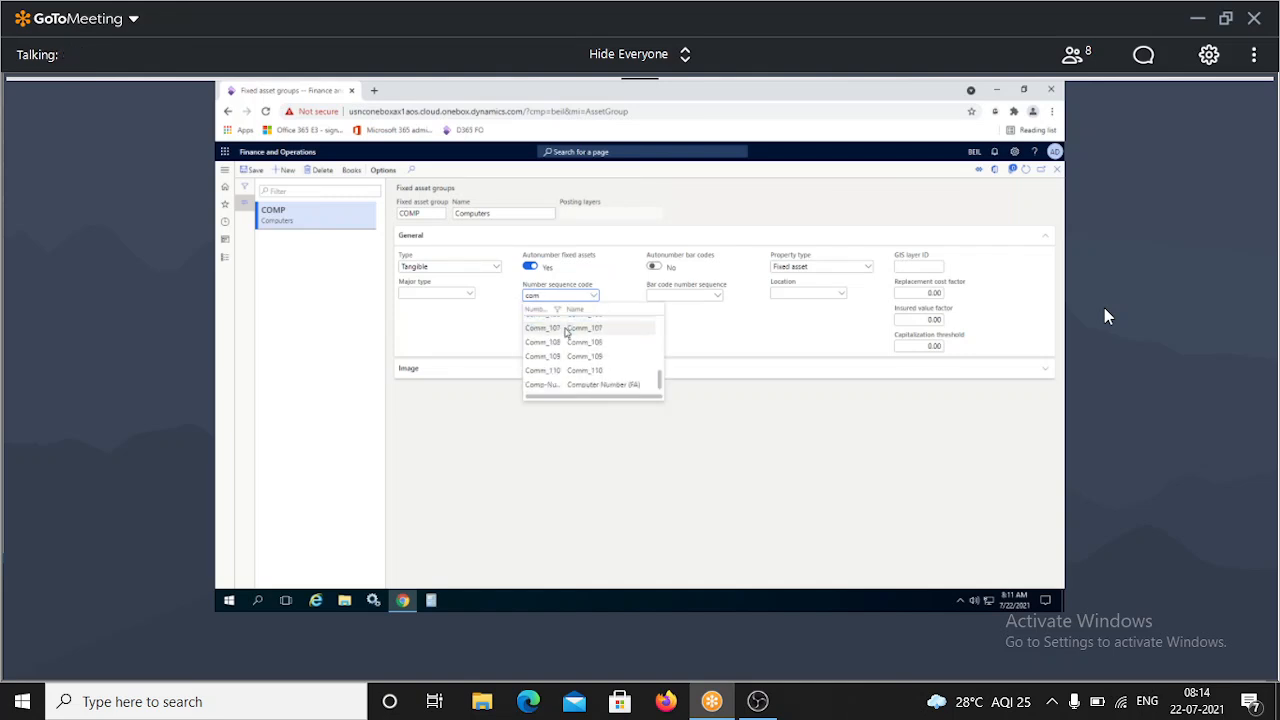
click(577, 384)
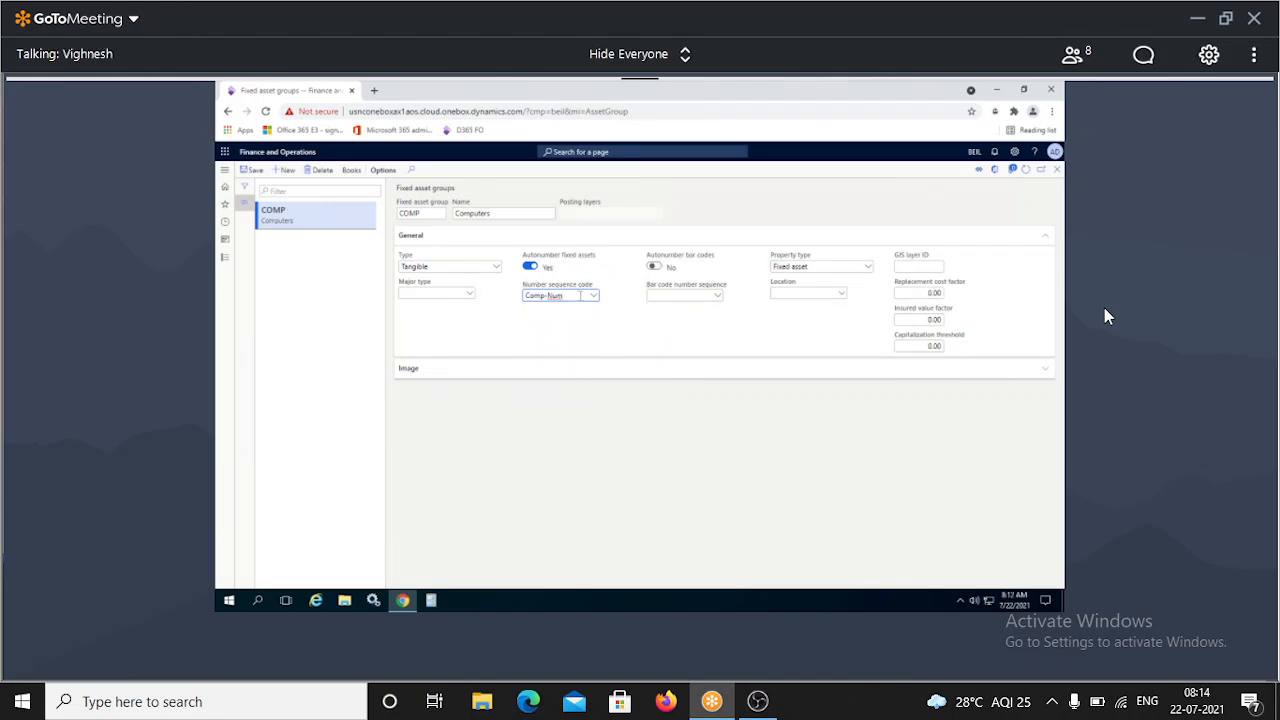
click(258, 172)
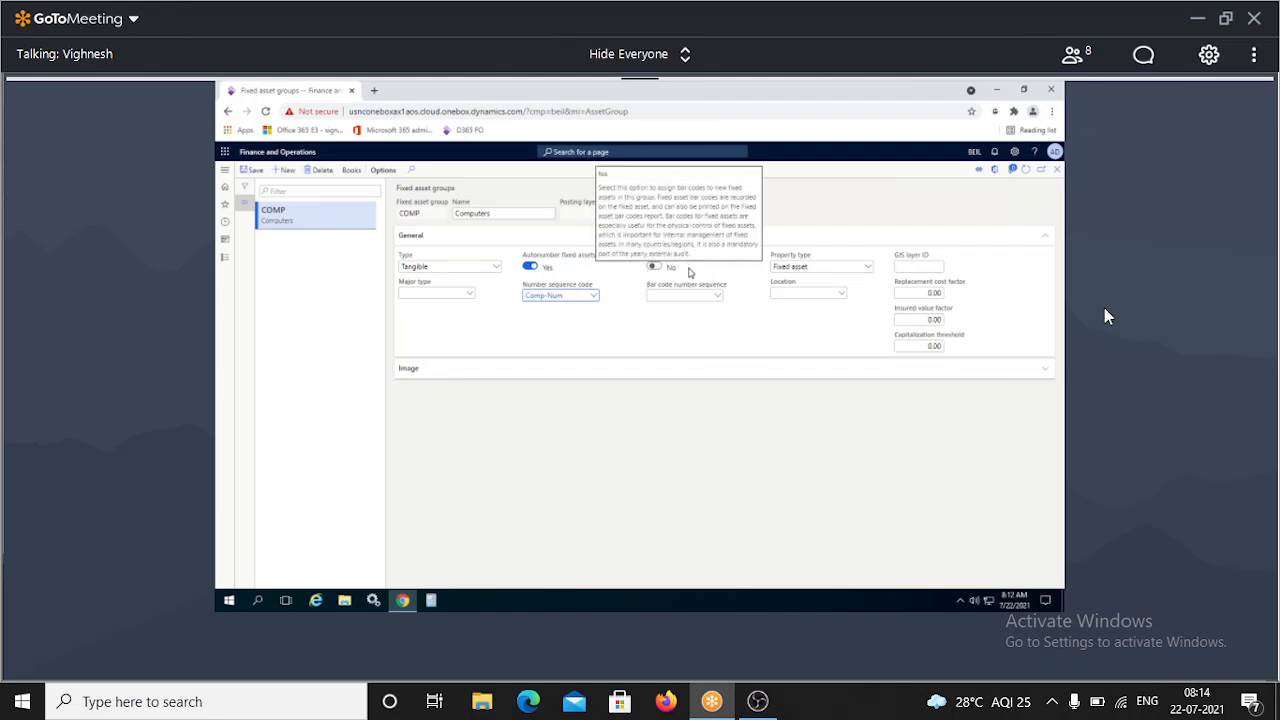
Examine the COMP fixed asset group's bar code autonumbering, property type, location and image options.
click(656, 267)
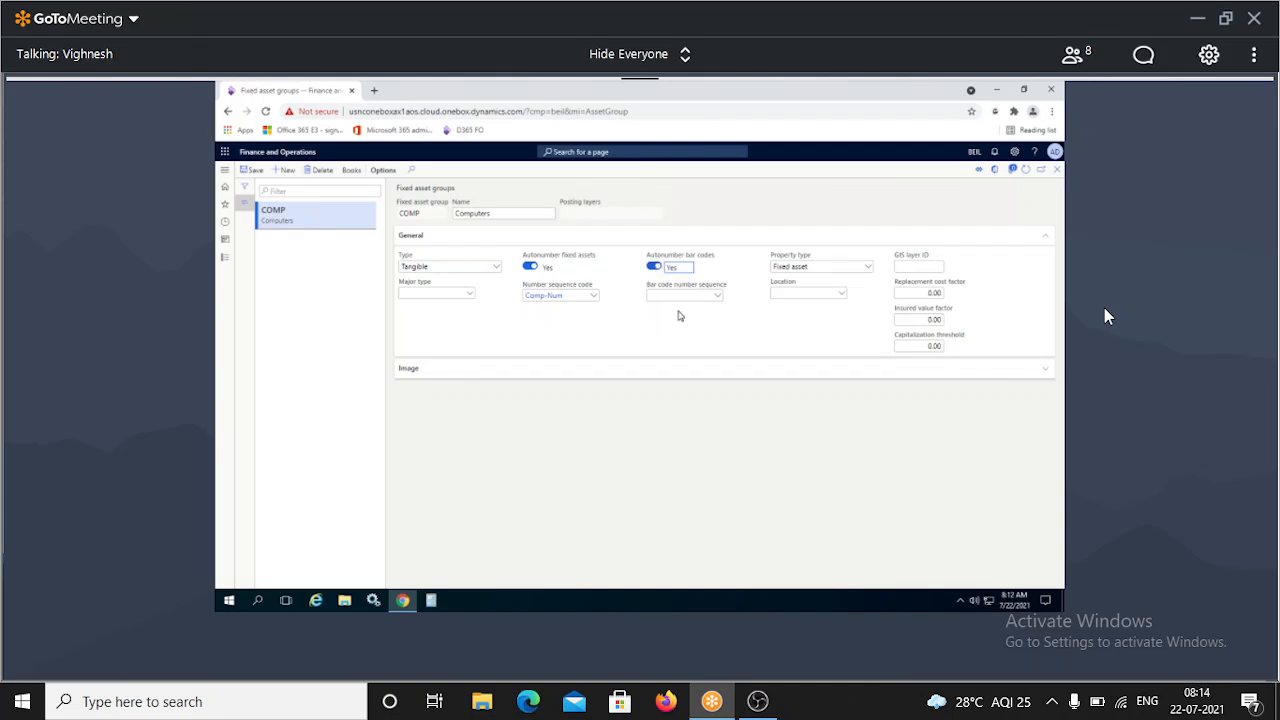
click(653, 267)
click(869, 270)
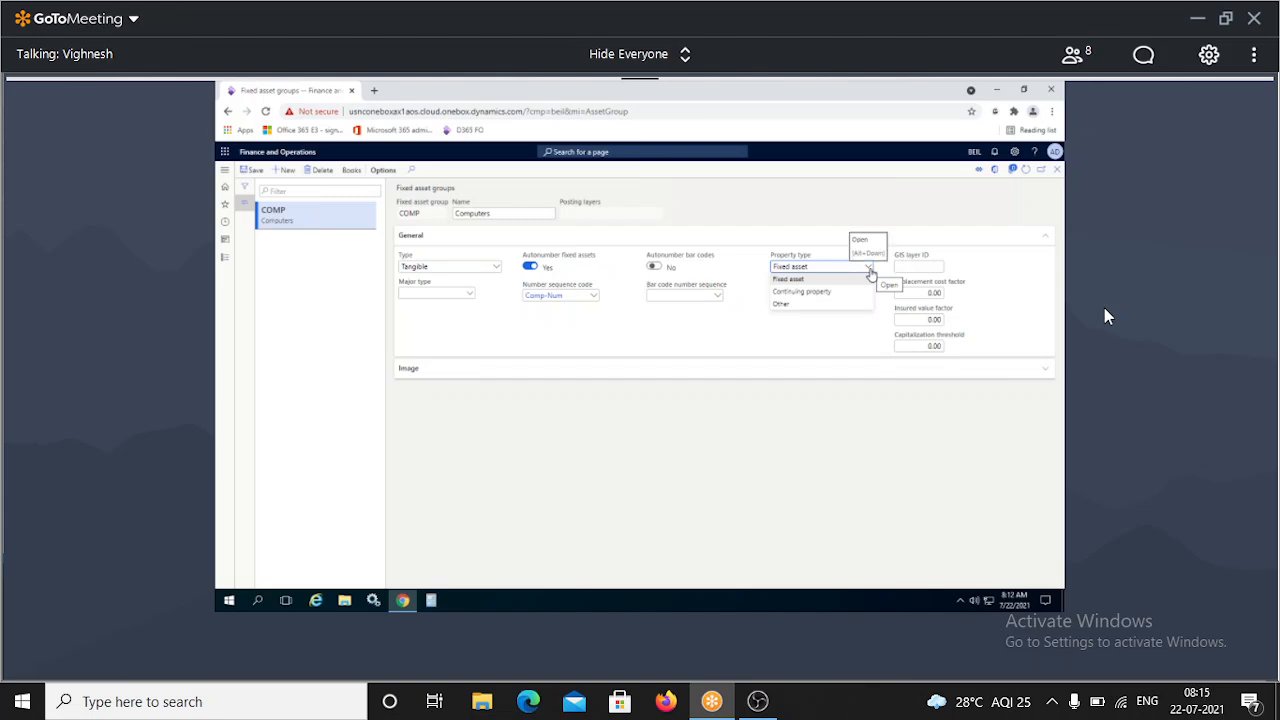
click(715, 313)
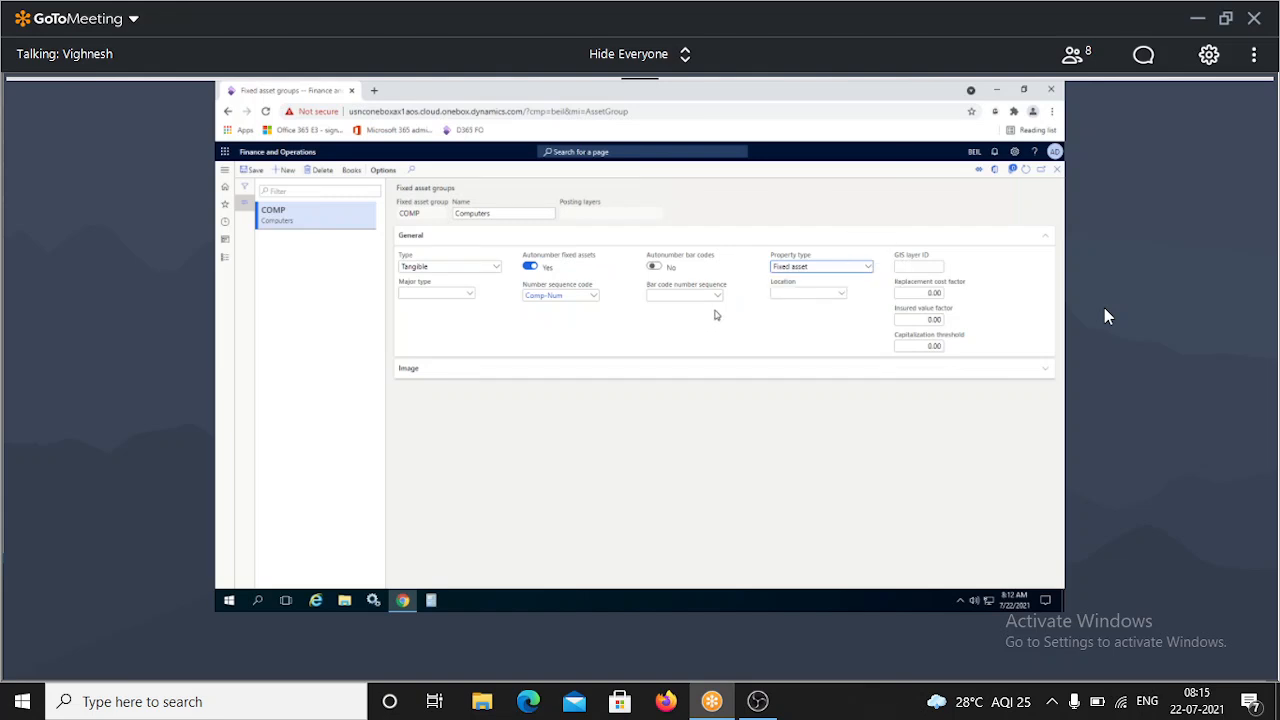
click(848, 297)
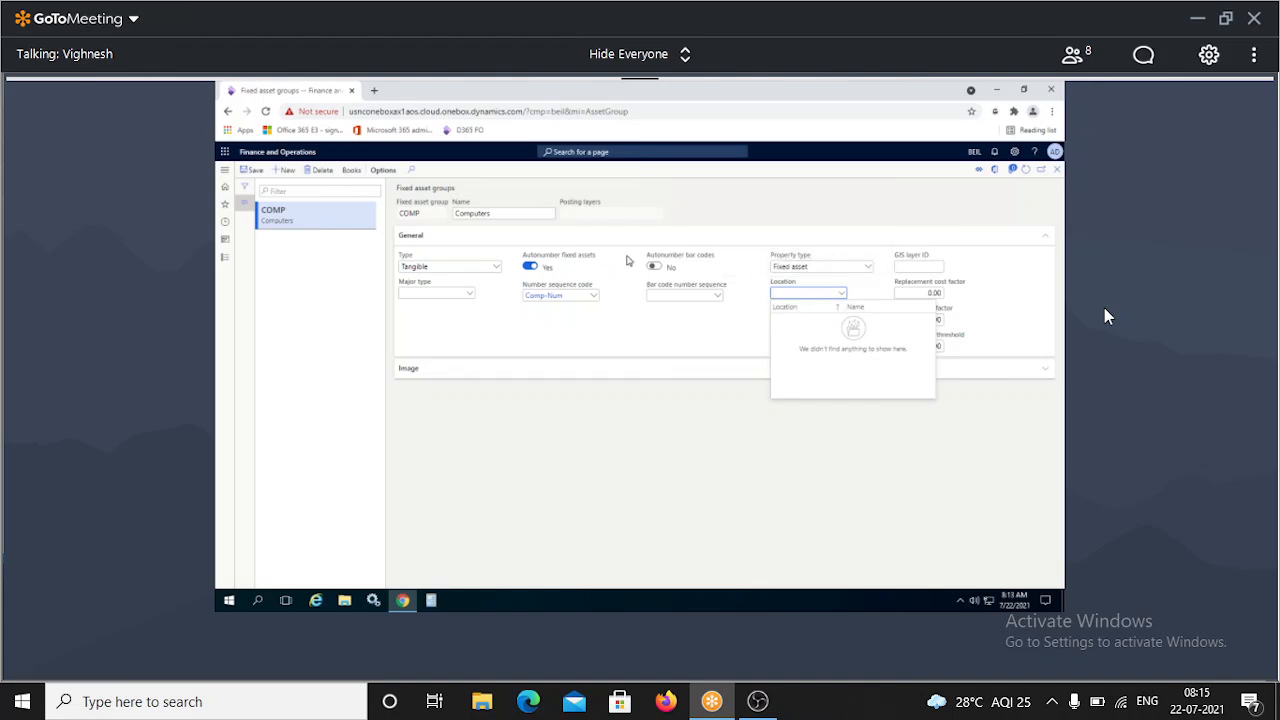
click(712, 327)
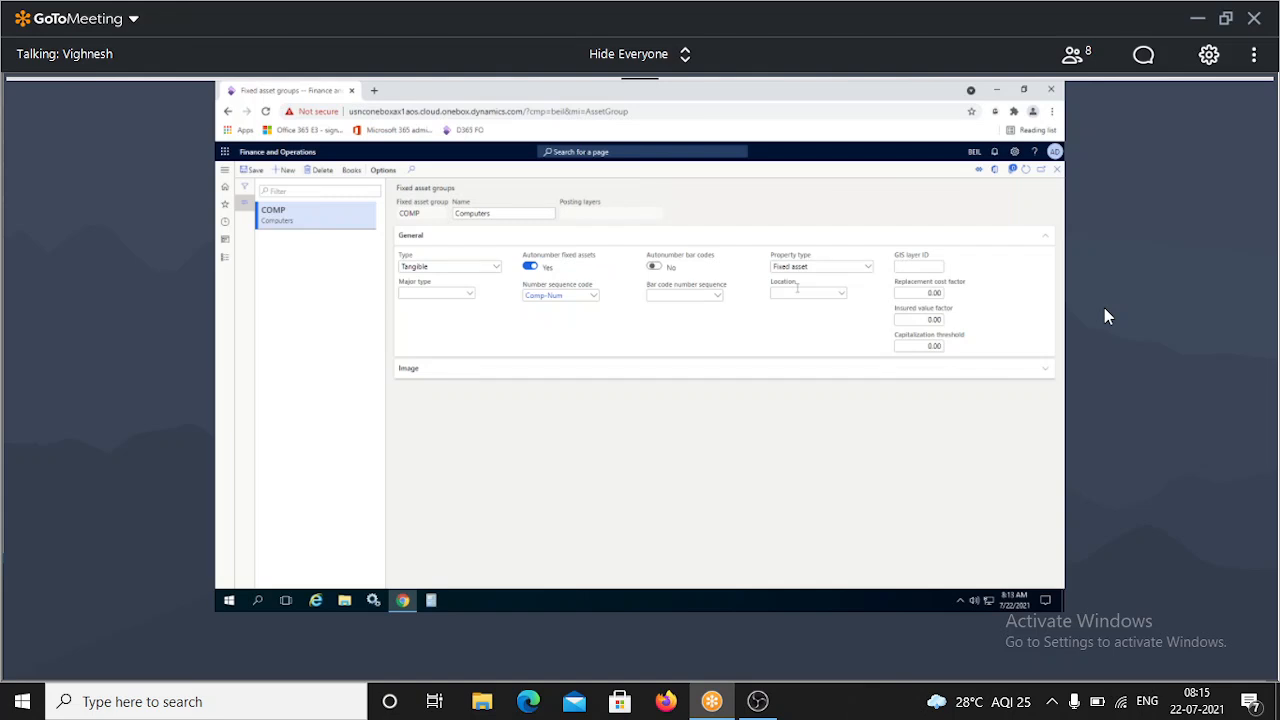
mouse_move(782, 288)
click(619, 378)
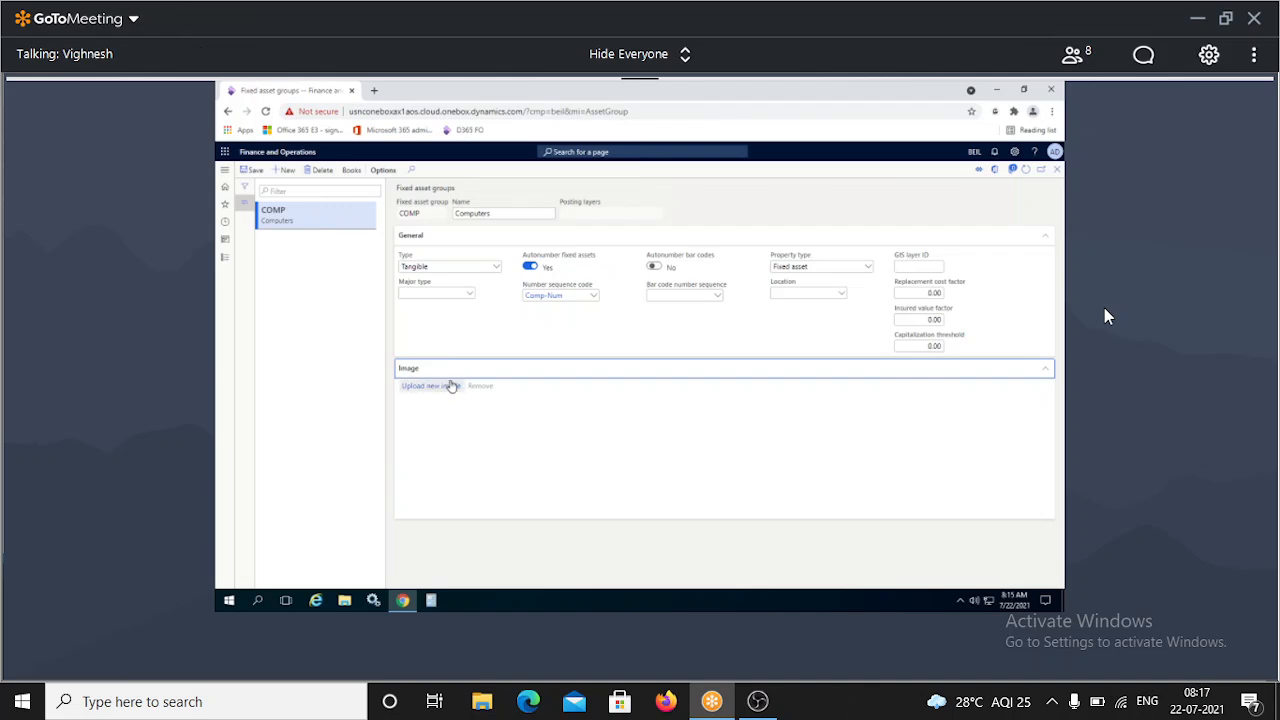
click(480, 373)
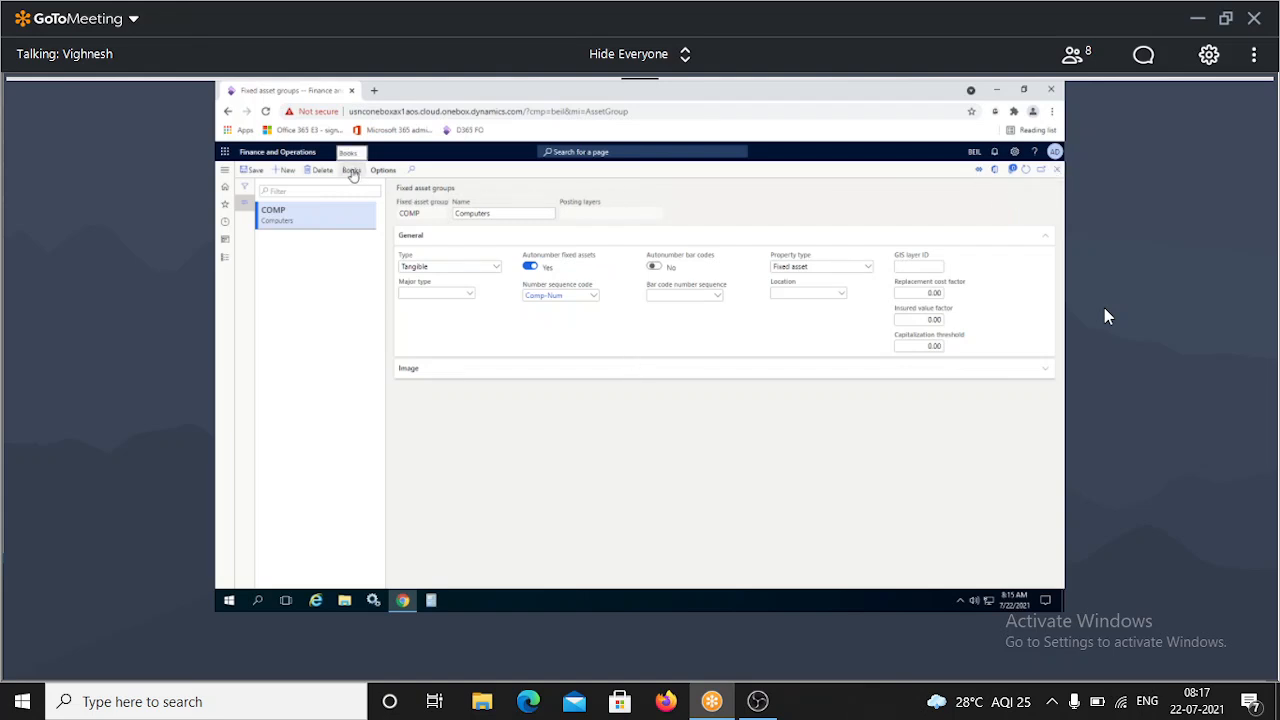
Open the Depreciation profiles setup page of the Fixed assets module.
click(220, 260)
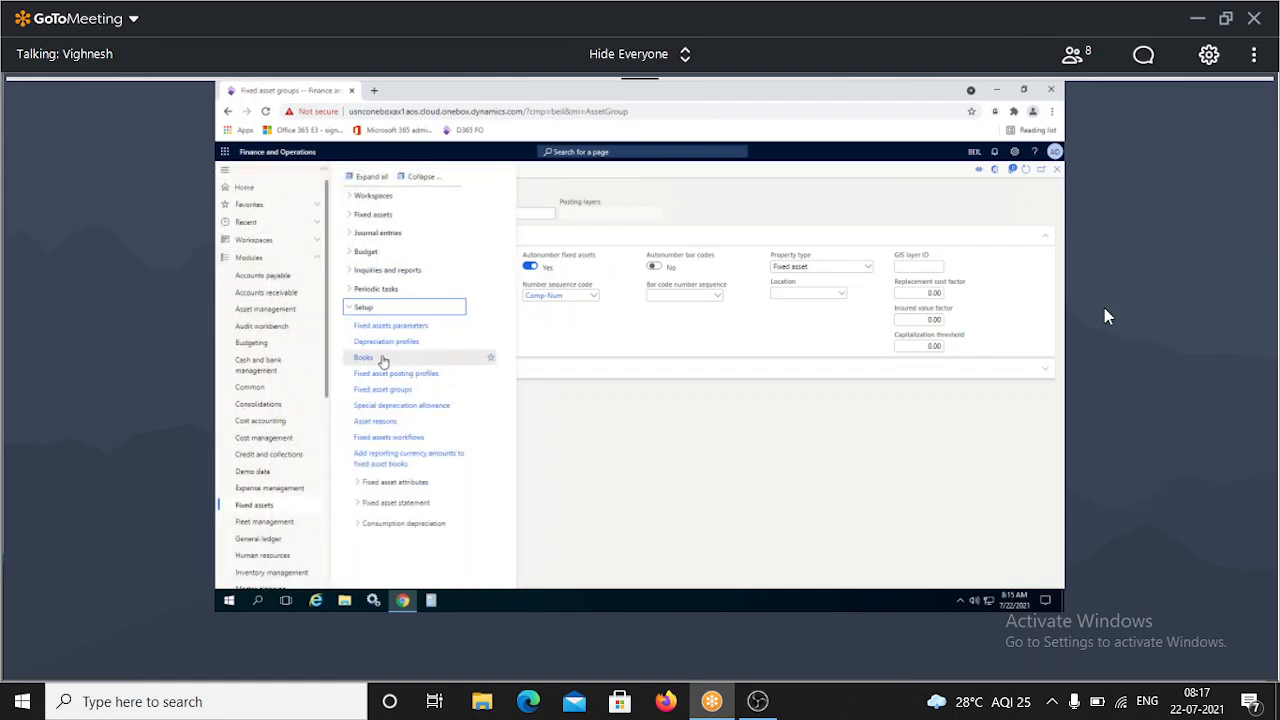
click(685, 368)
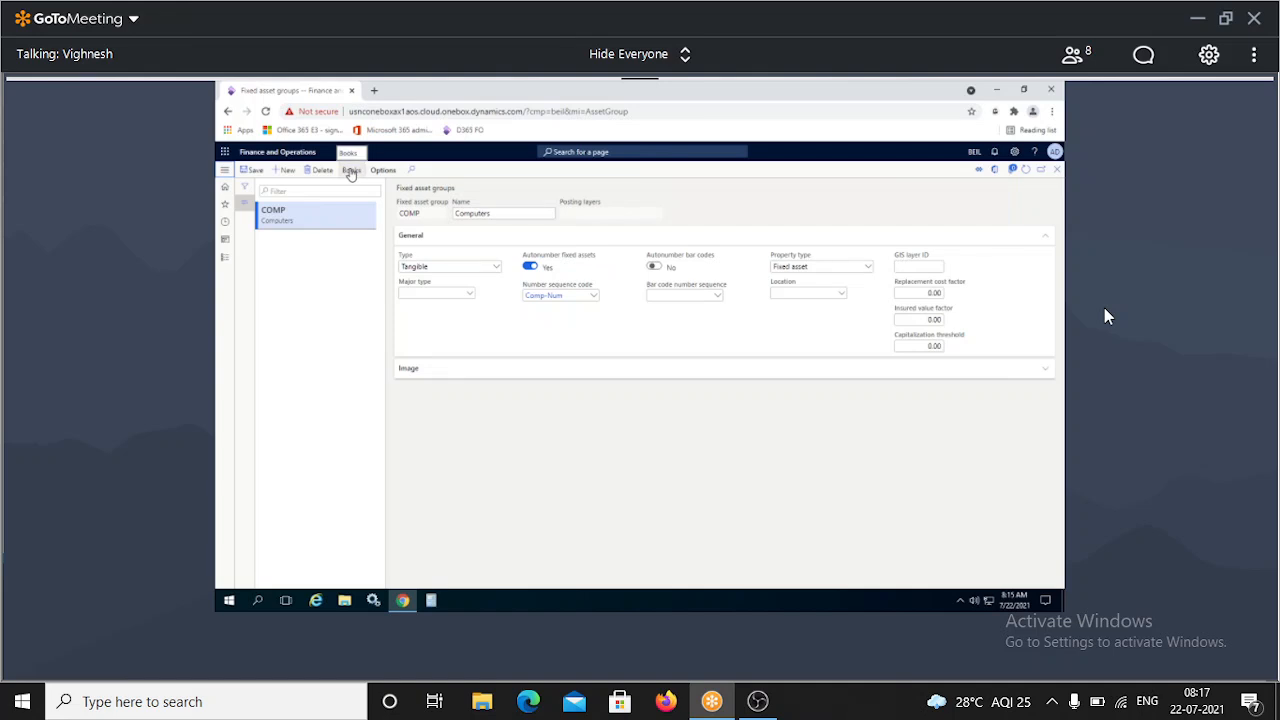
click(225, 258)
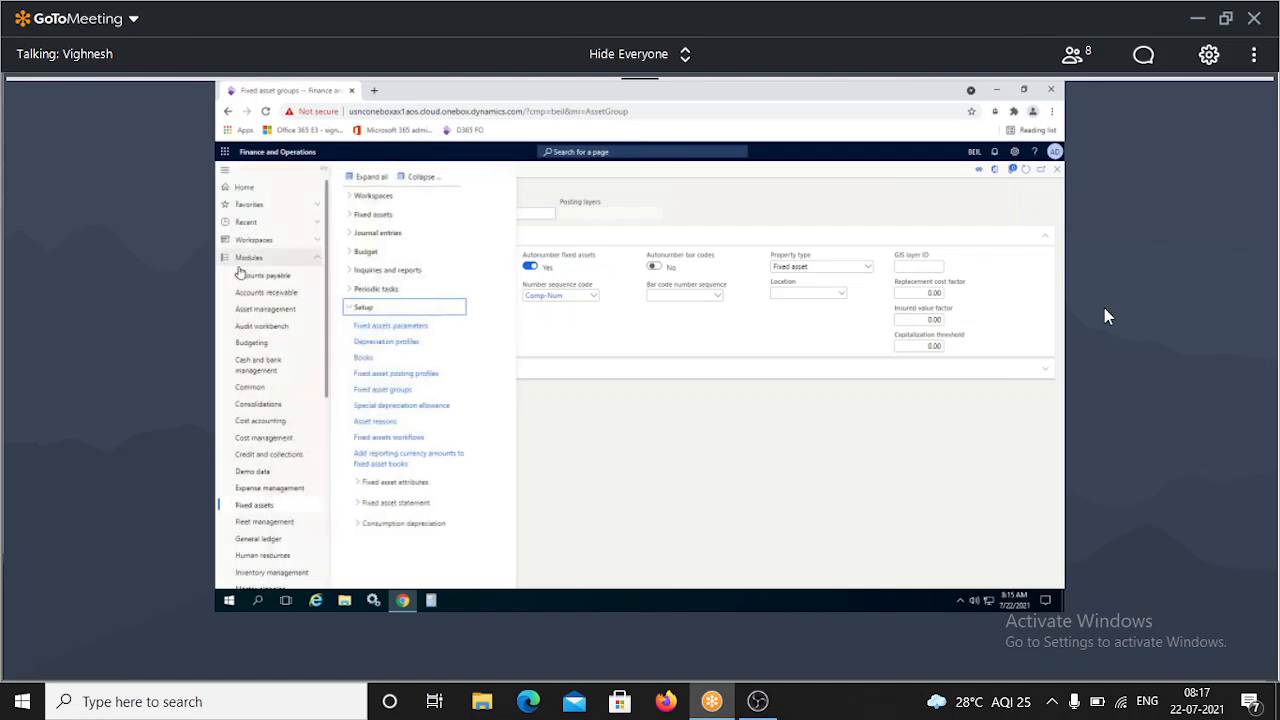
click(373, 359)
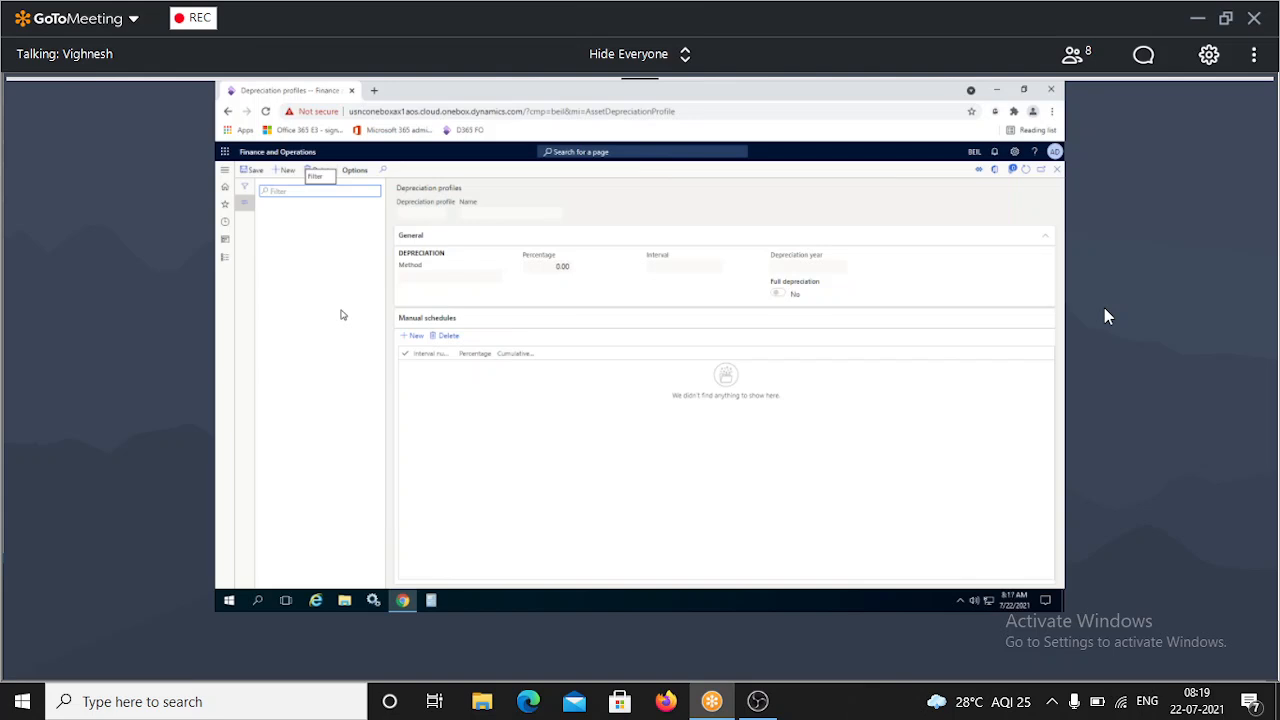
Create a depreciation profile SL with the name Straight Line Method and examine the available depreciation methods.
click(577, 266)
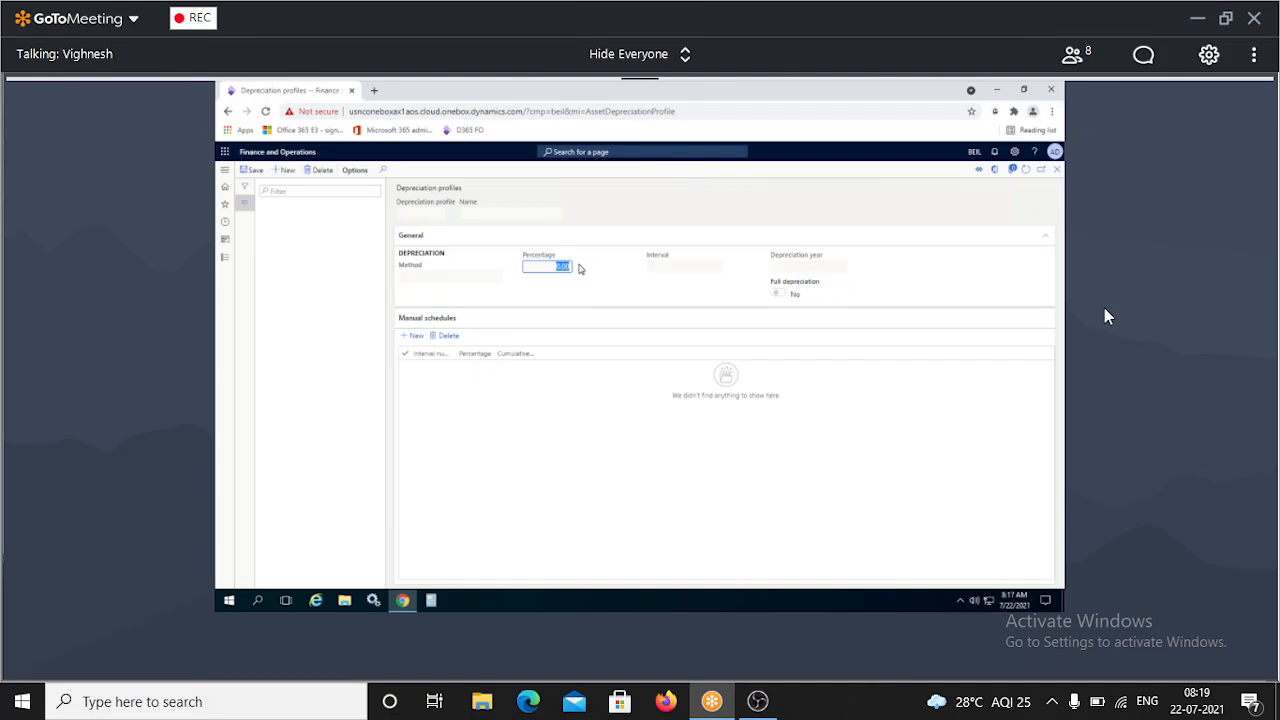
key(shift+Tab)
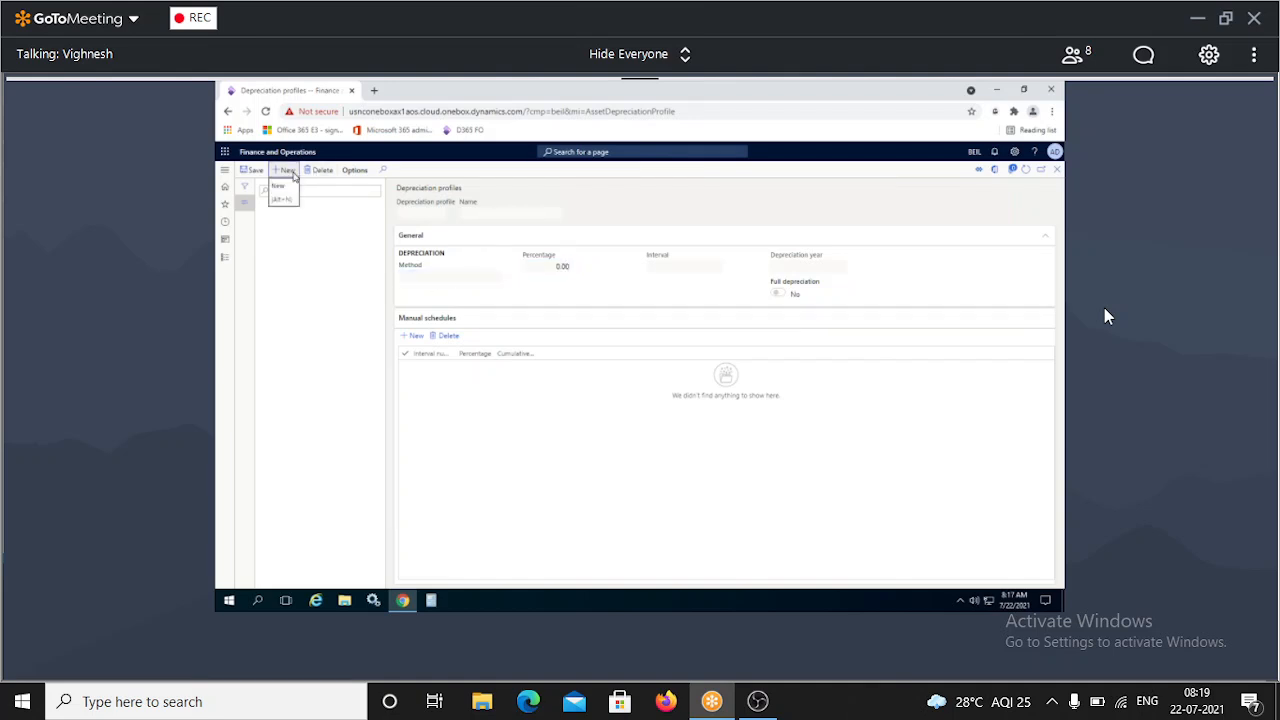
click(290, 172)
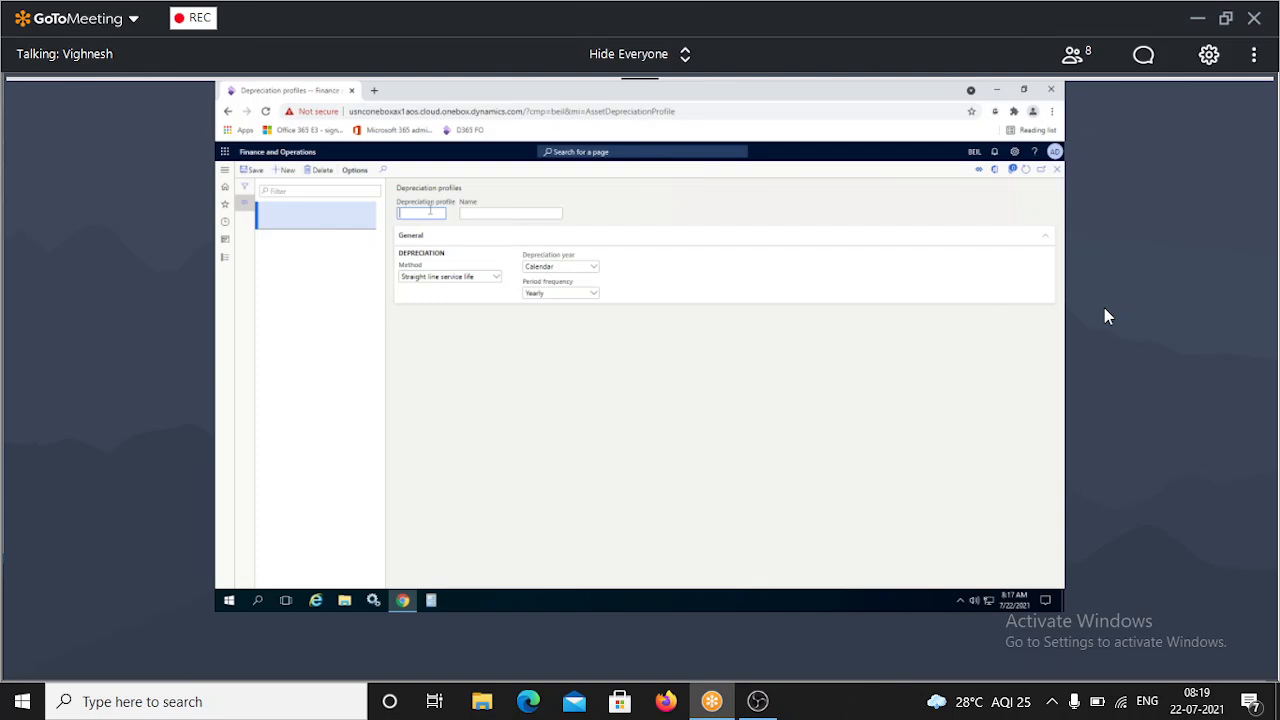
text(SL)
key(Tab)
text(SL)
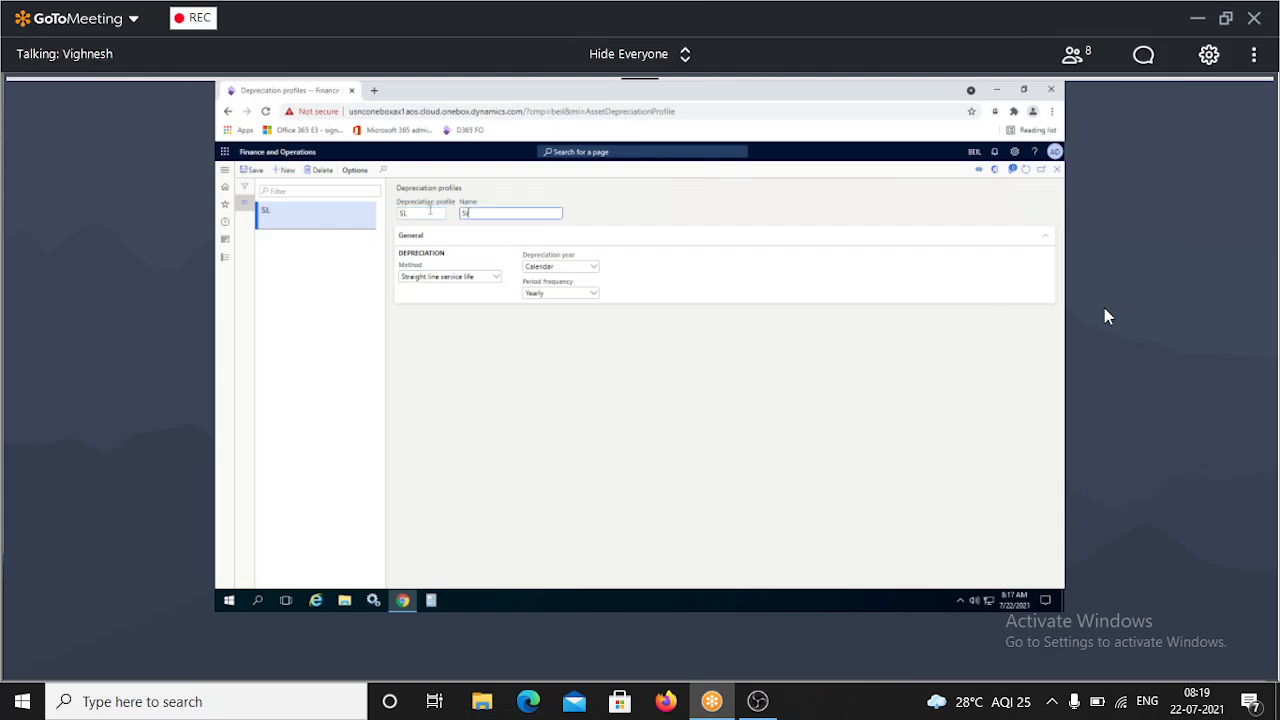
text(raight)
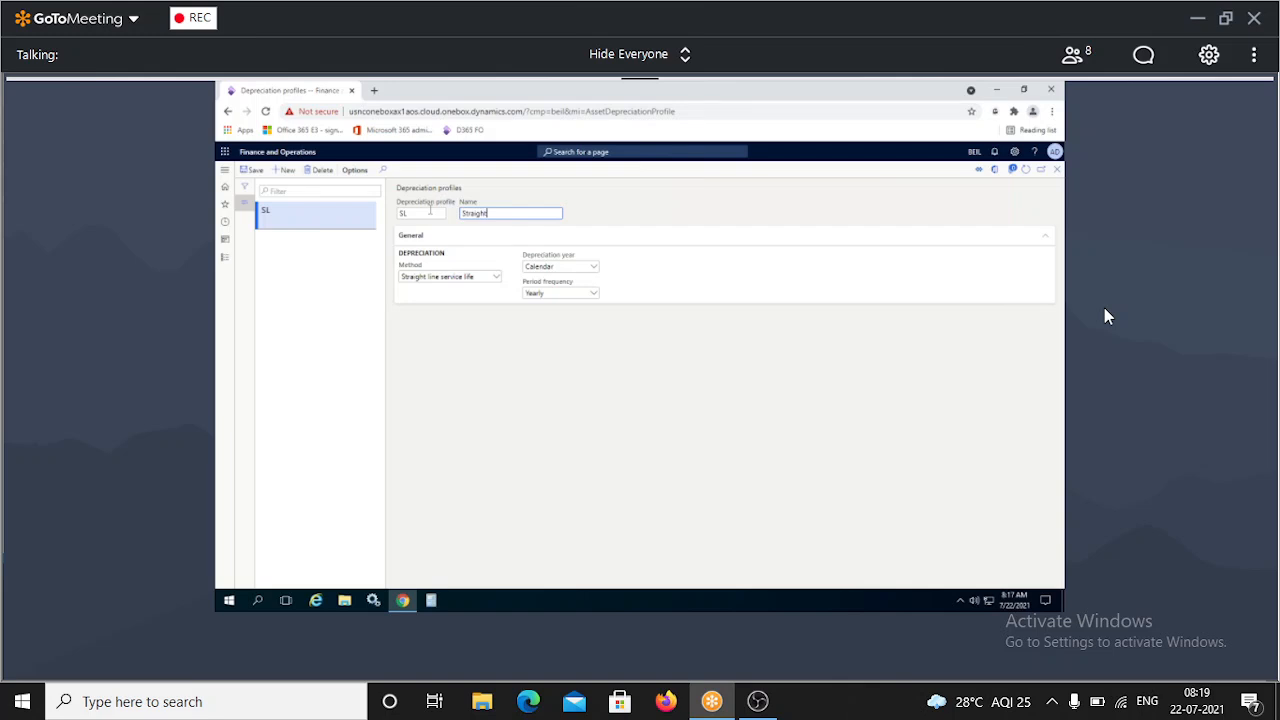
text( Line Method)
click(495, 277)
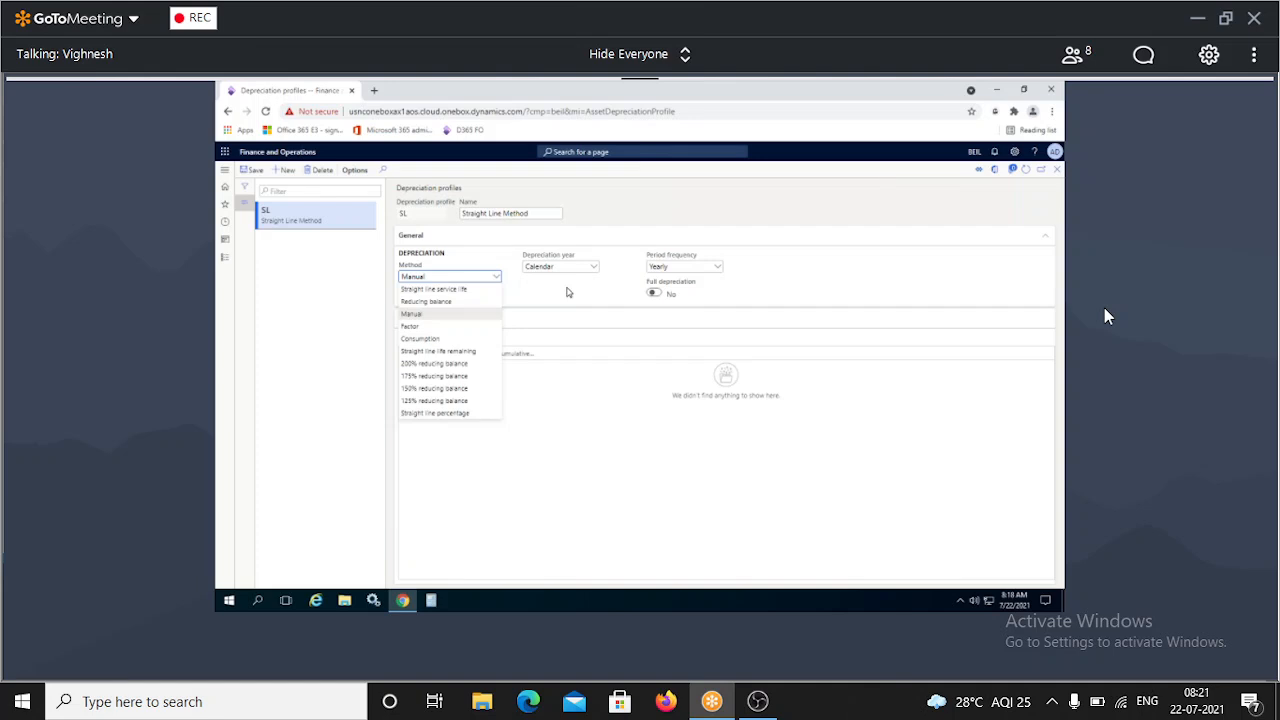
click(567, 292)
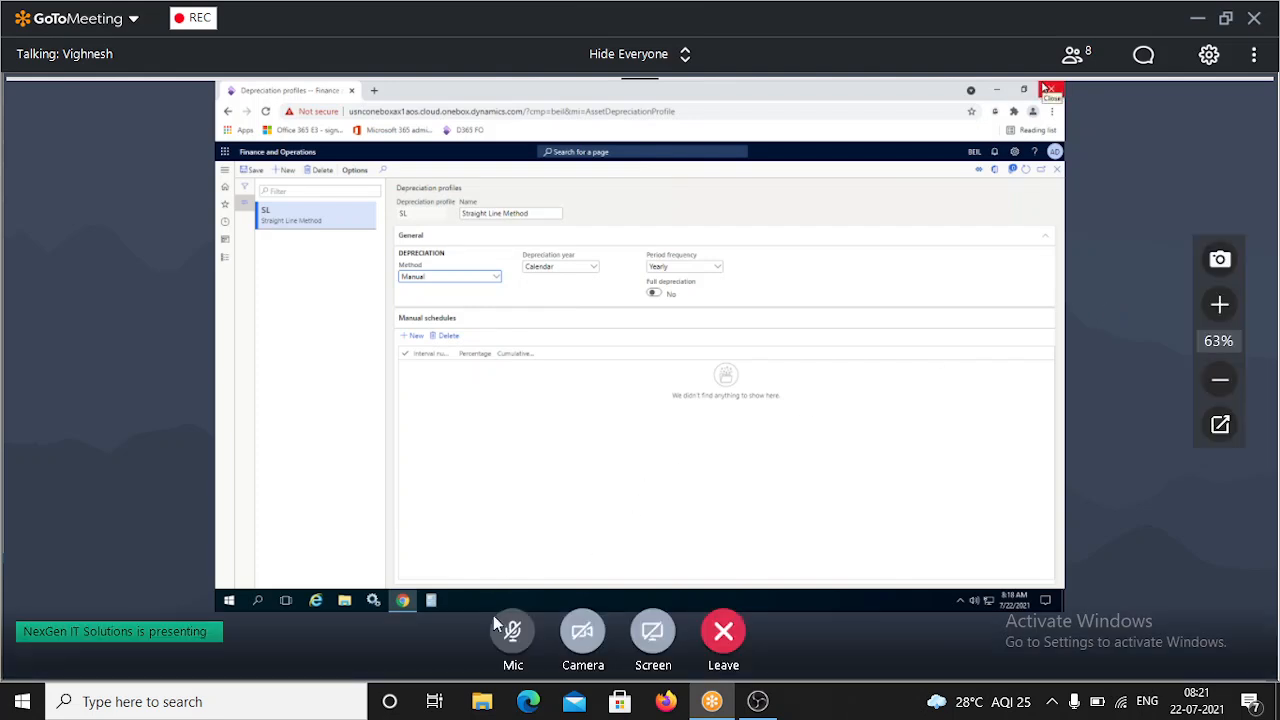
click(513, 640)
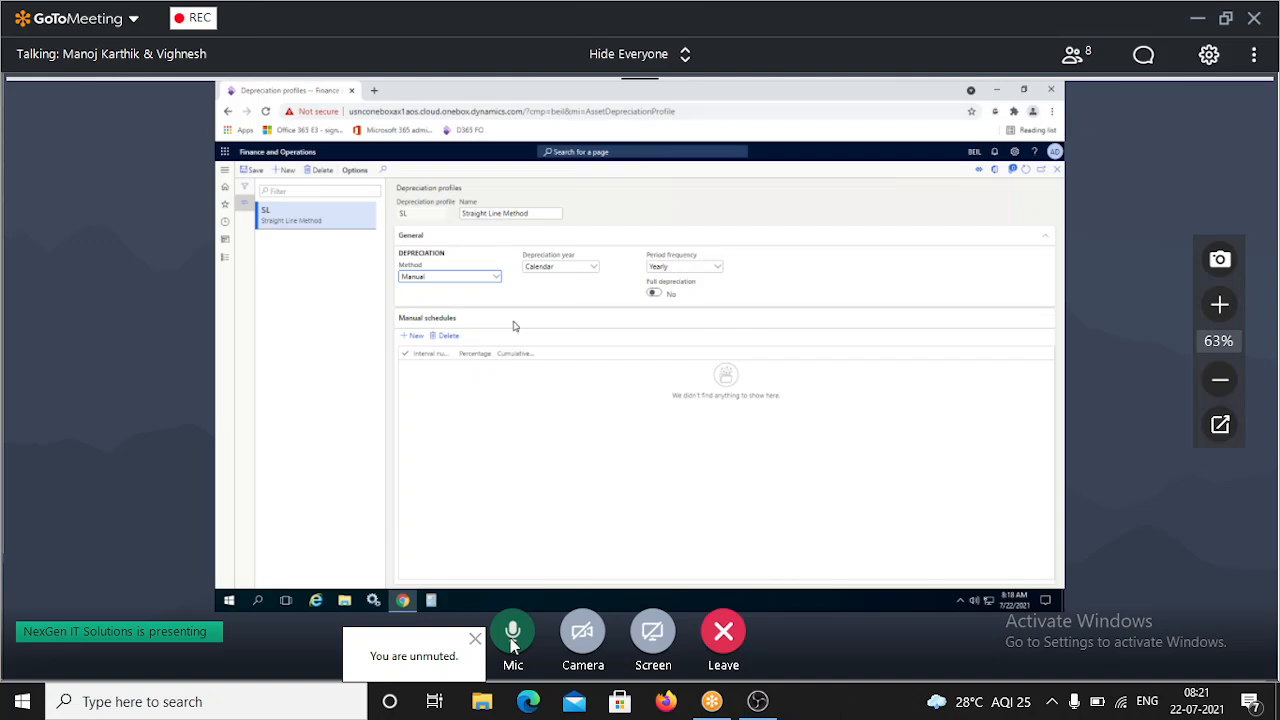
click(511, 641)
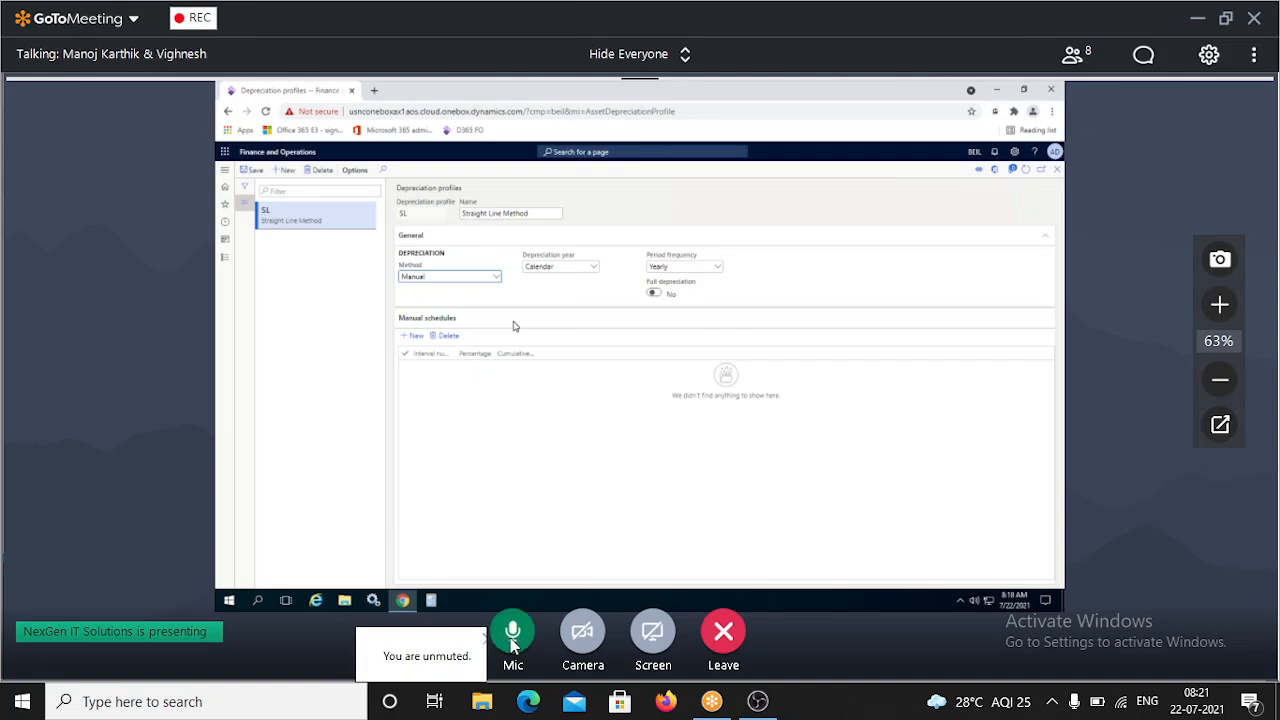
click(474, 639)
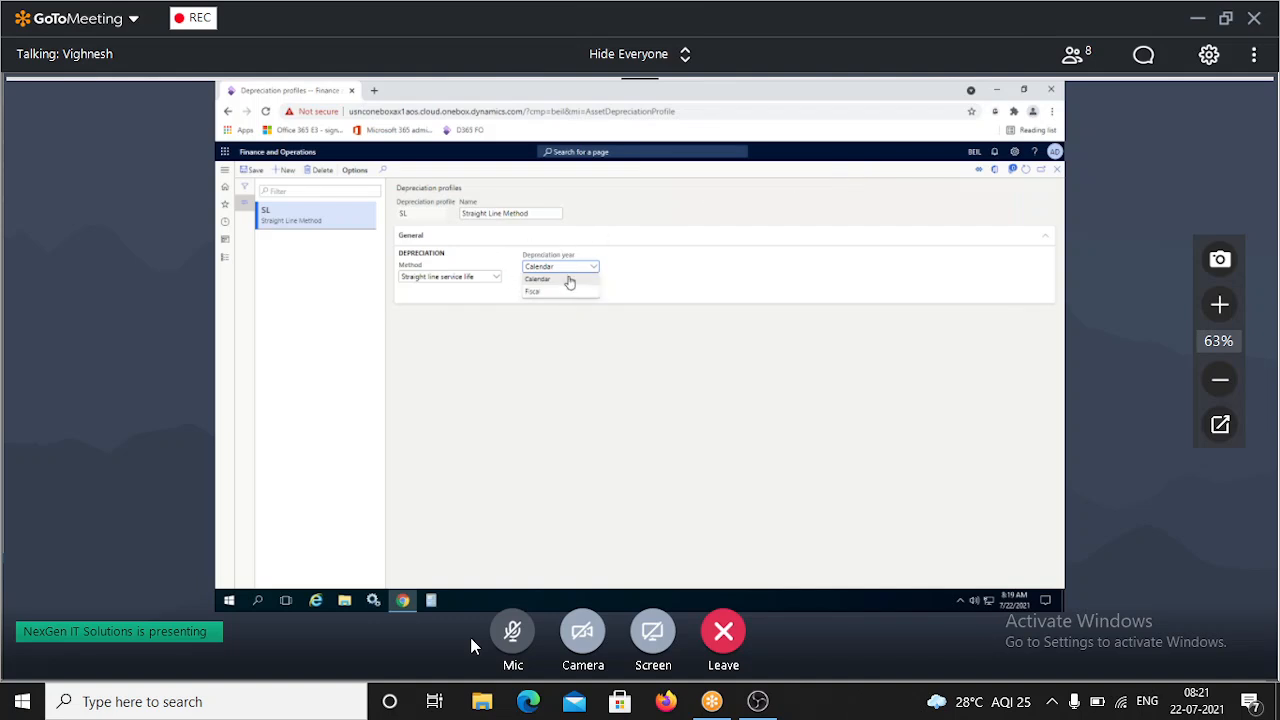
click(525, 633)
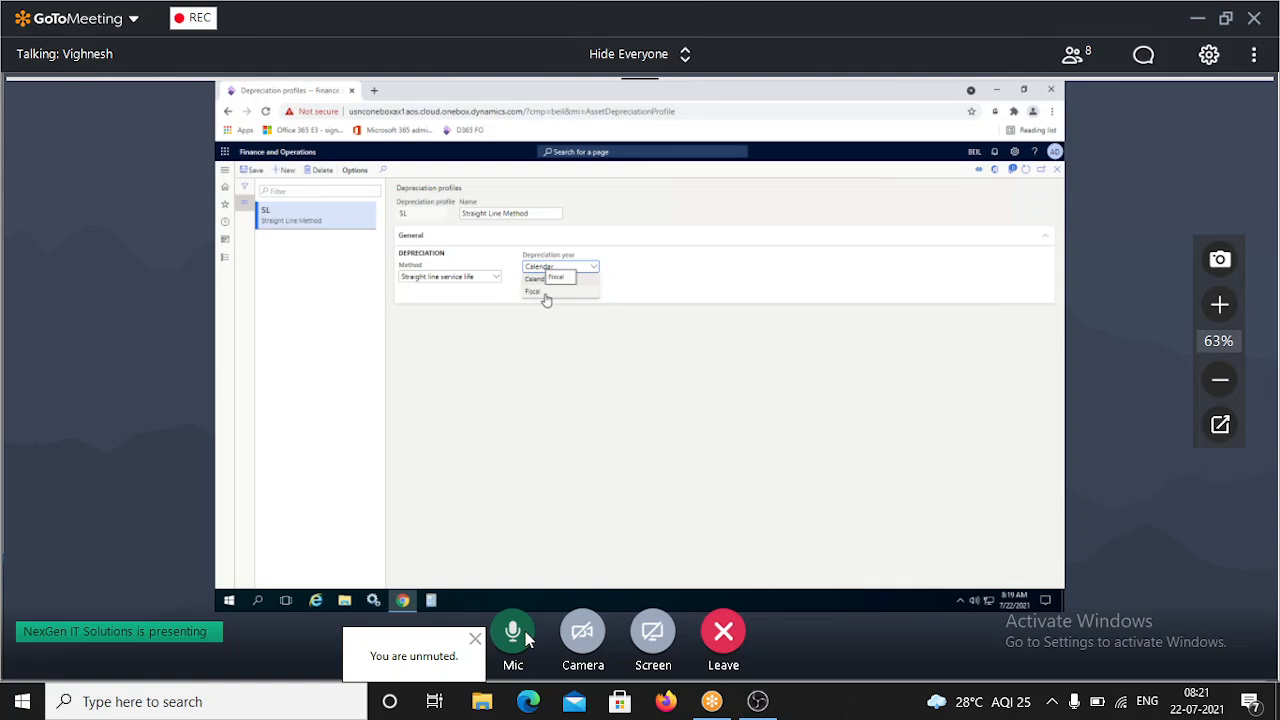
click(522, 633)
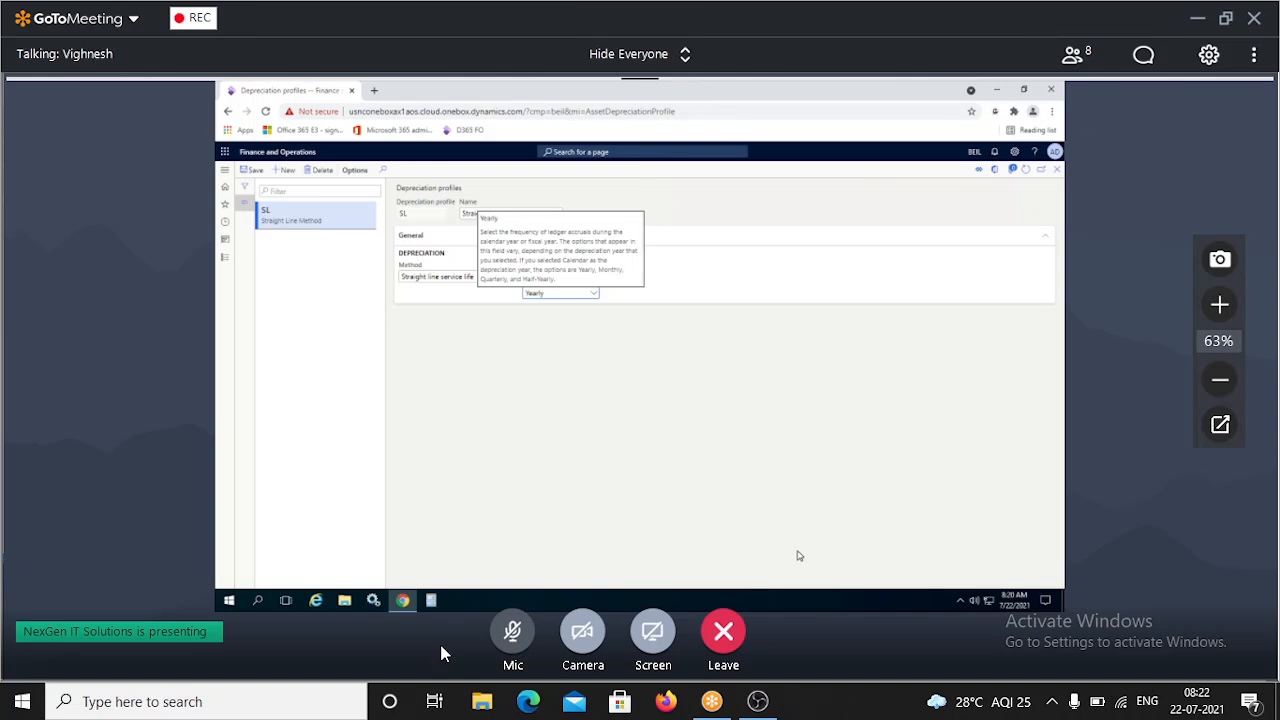
click(511, 635)
click(511, 635)
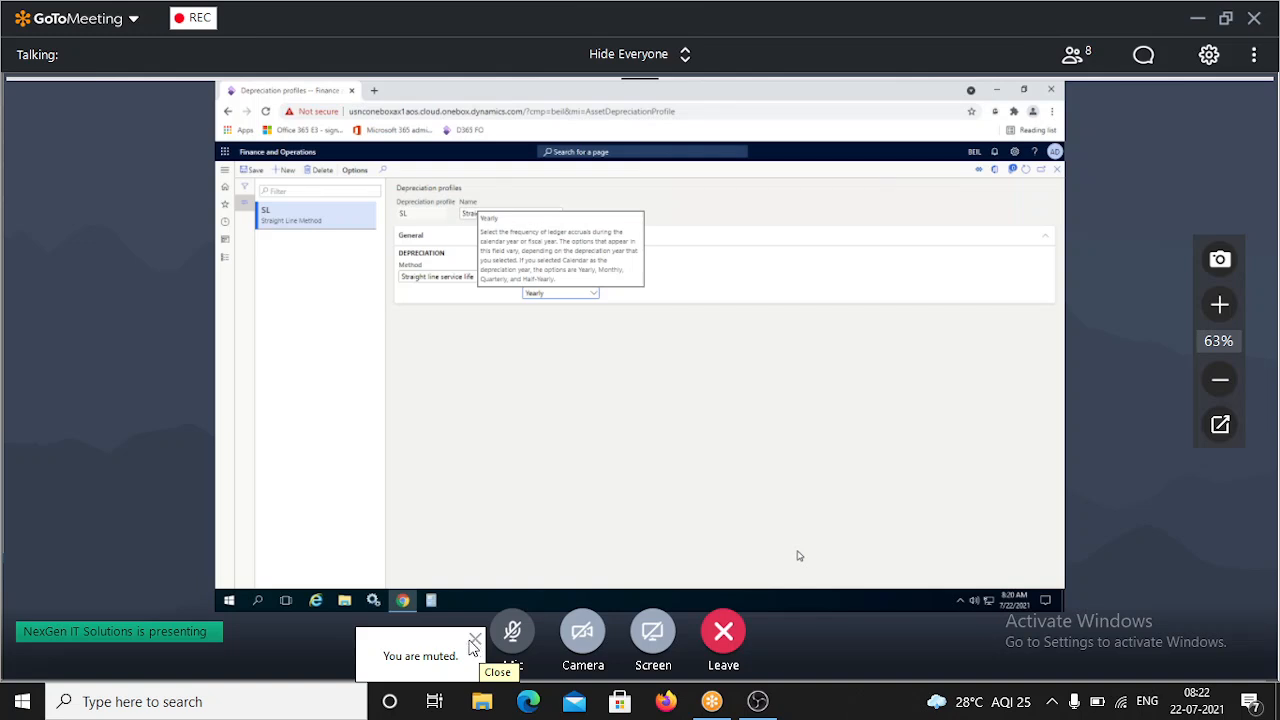
click(475, 640)
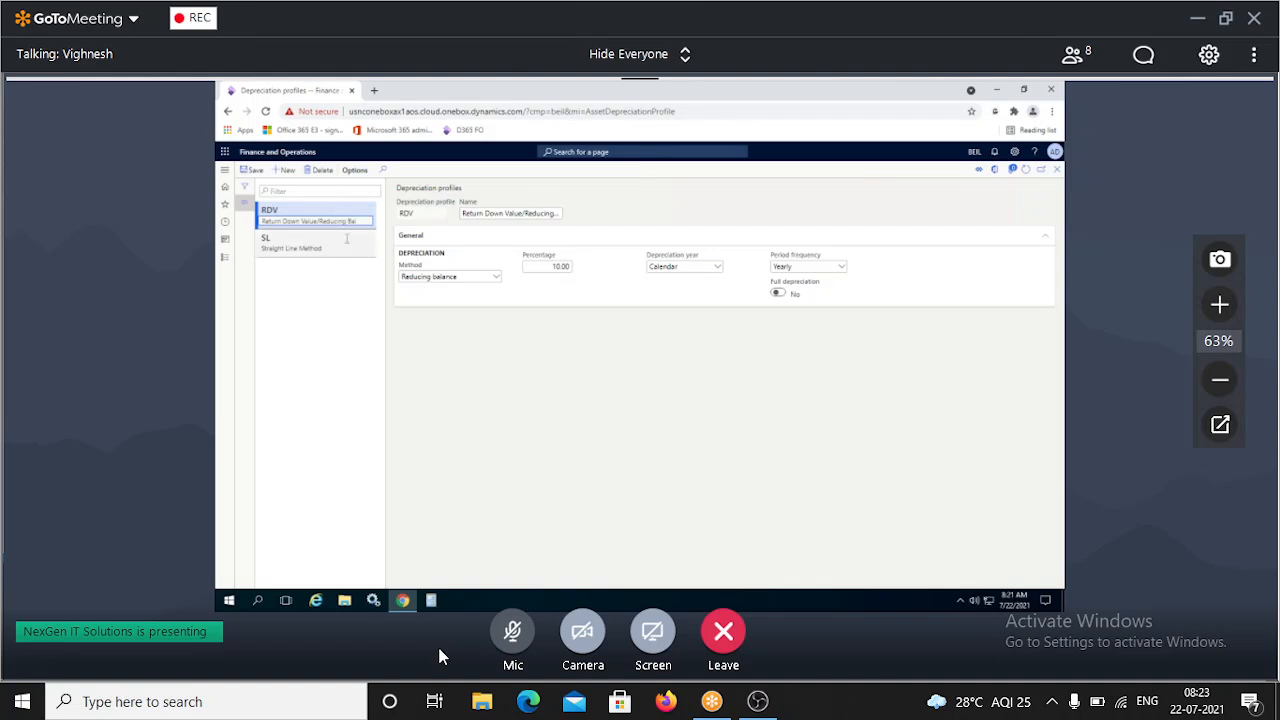
Review the settings of the SL depreciation profile.
click(312, 244)
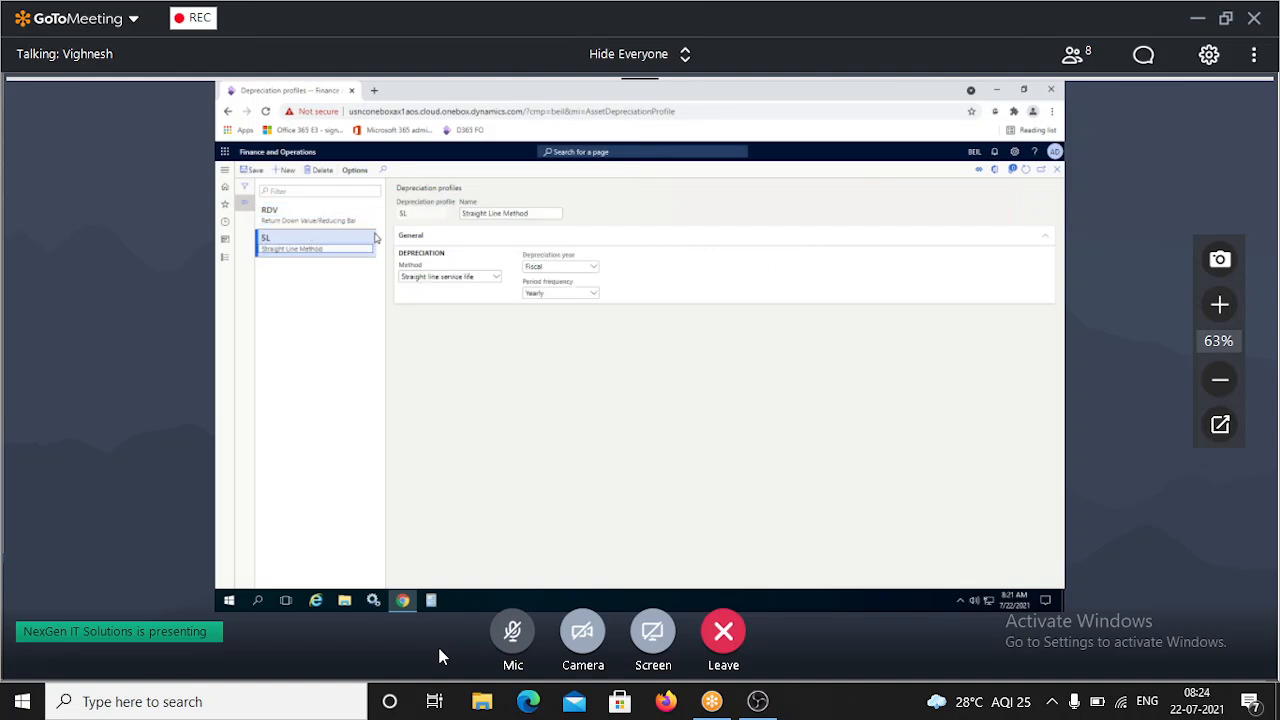
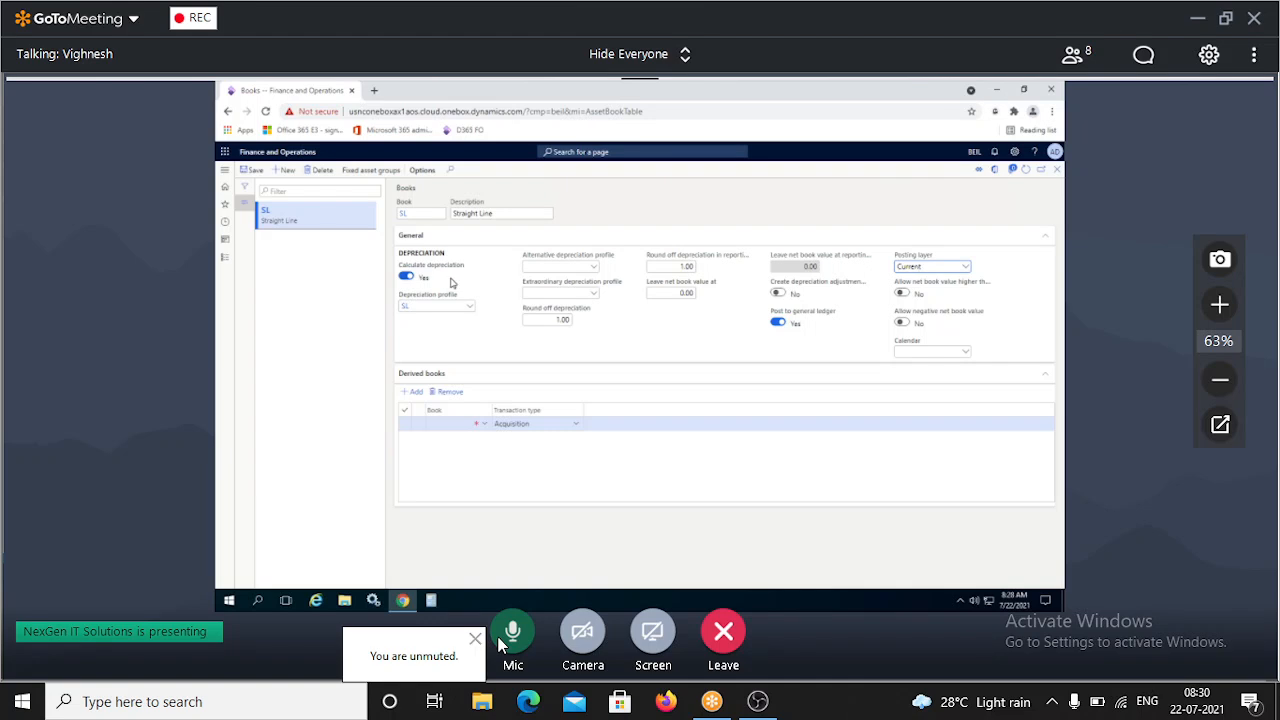
Create a fixed asset book COMP-Comp with the description Computers Company Act.
click(476, 639)
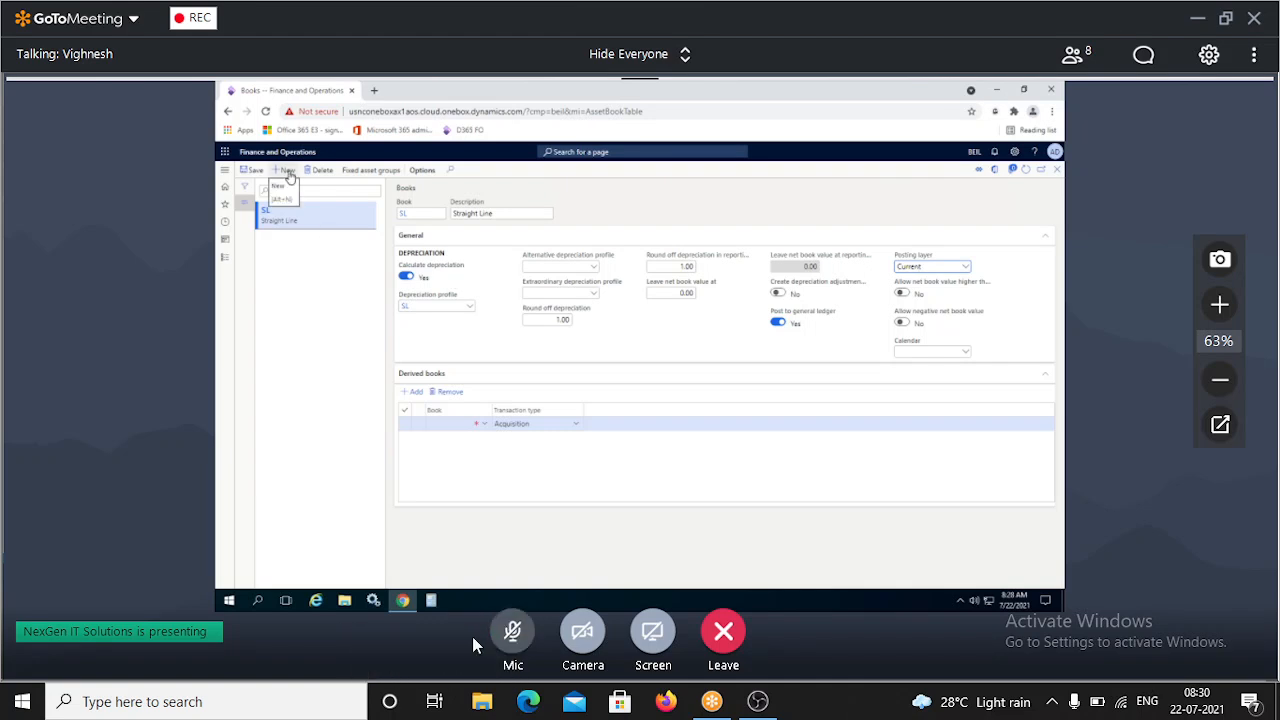
click(1220, 312)
click(1220, 312)
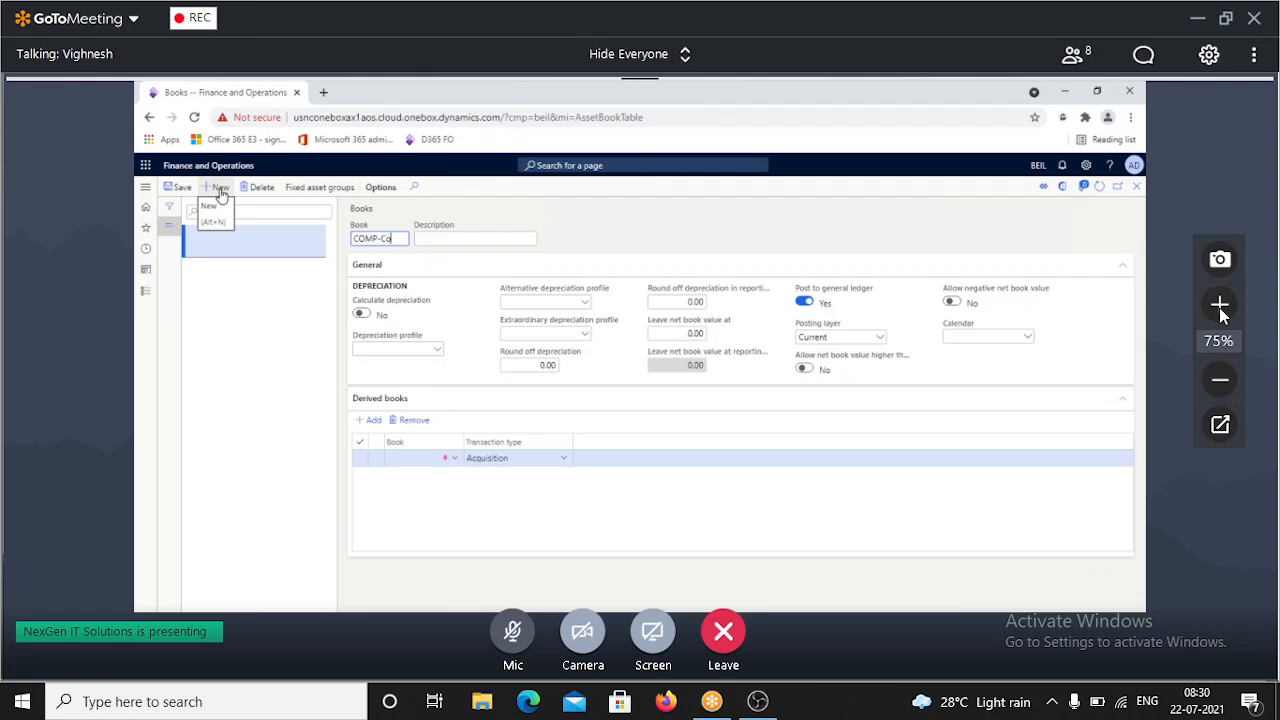
text(mp)
key(Tab)
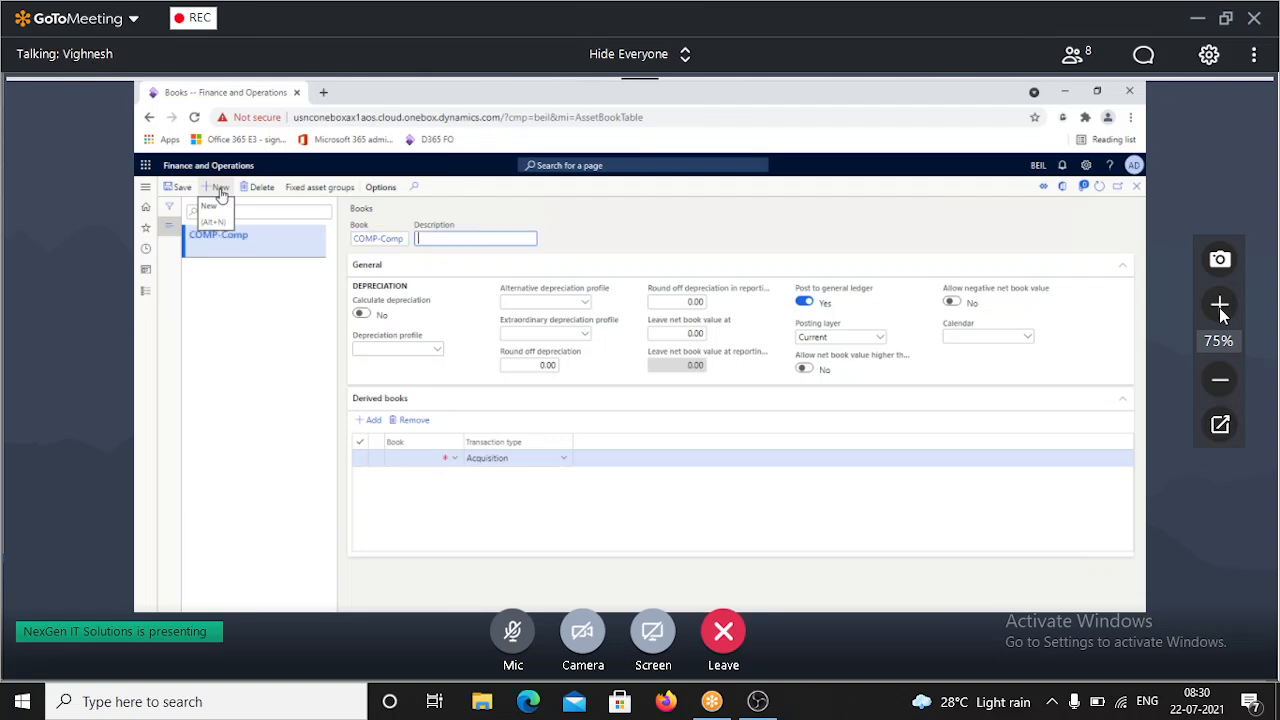
text(Computers Compan Act)
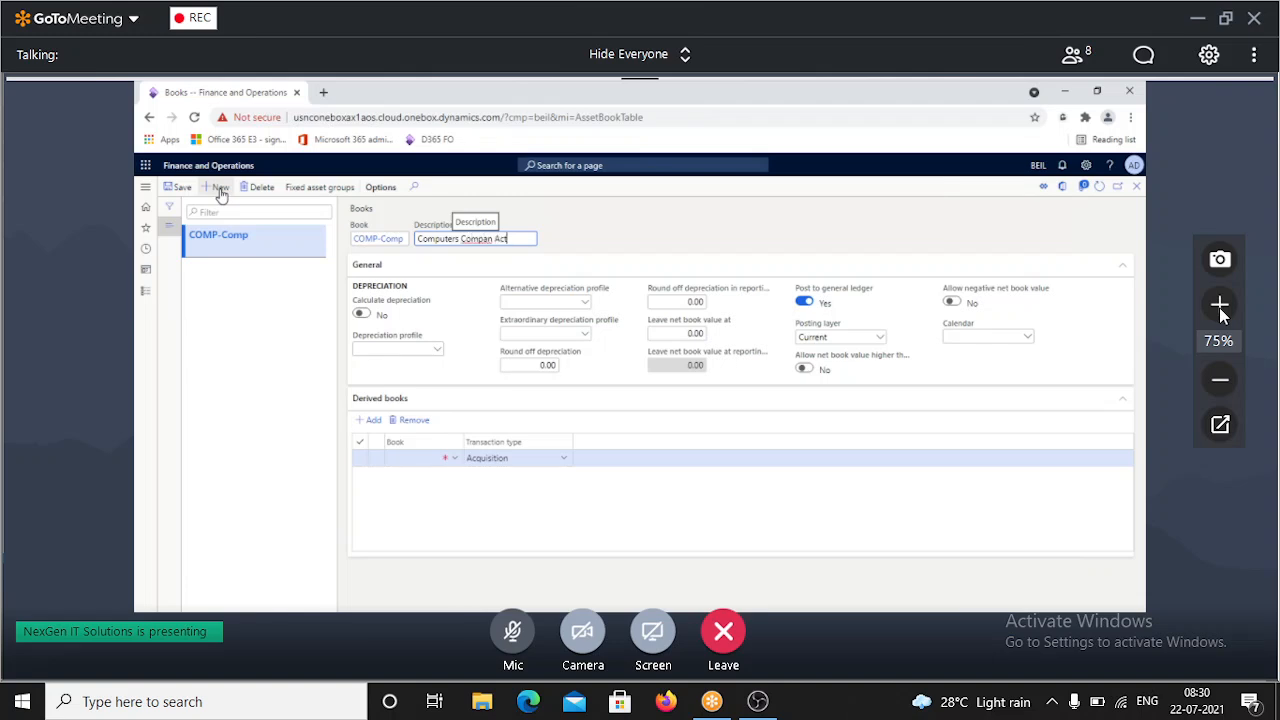
click(493, 238)
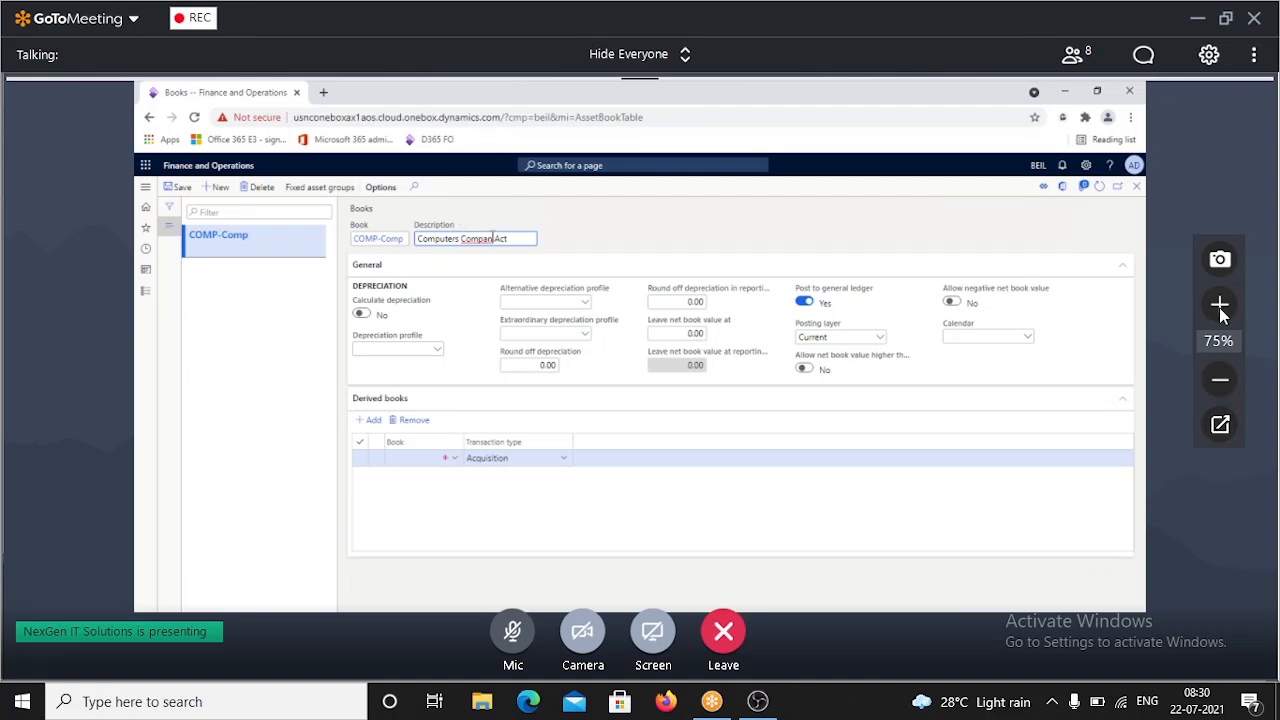
text(y)
Assign the SL depreciation profile to the COMP-Comp book.
click(431, 347)
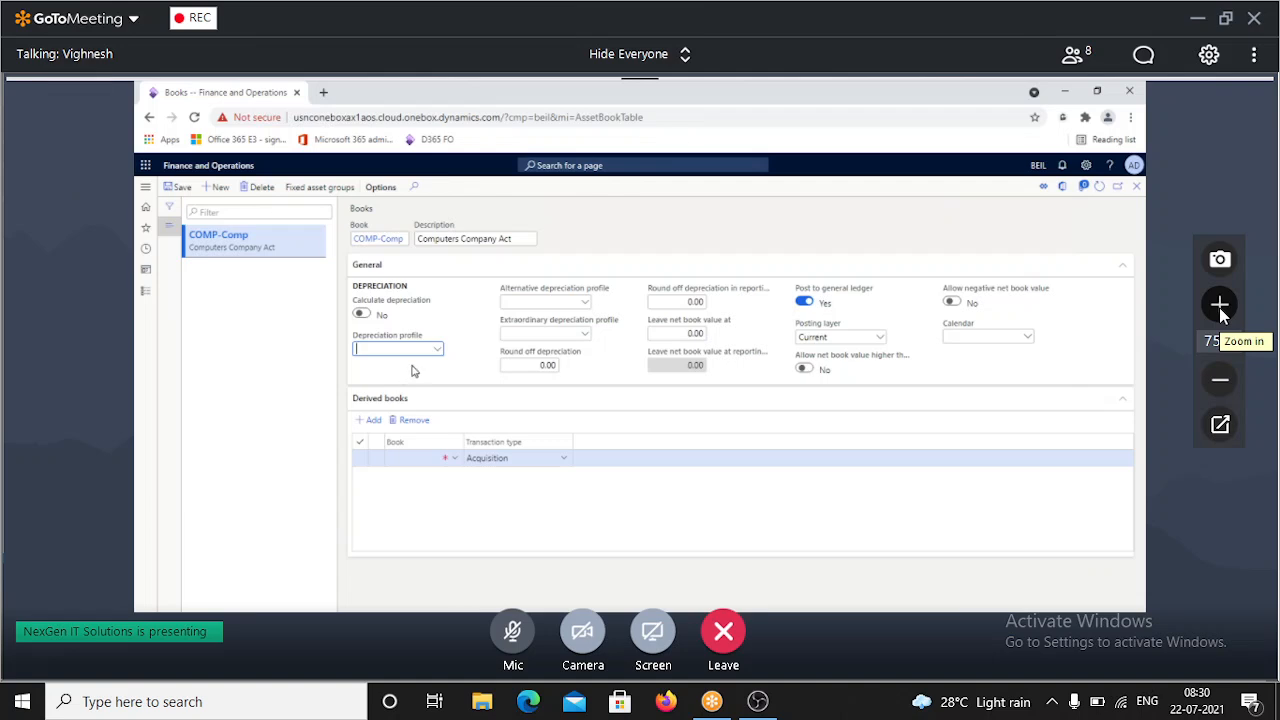
click(436, 352)
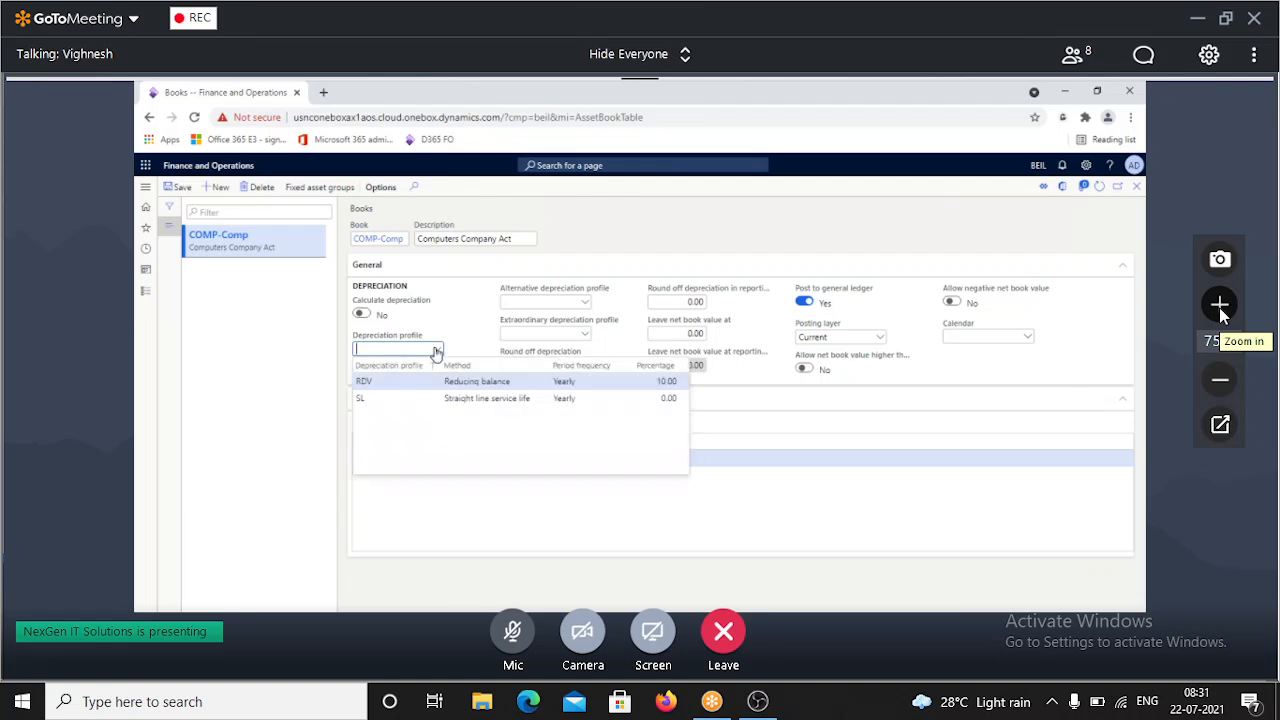
click(396, 401)
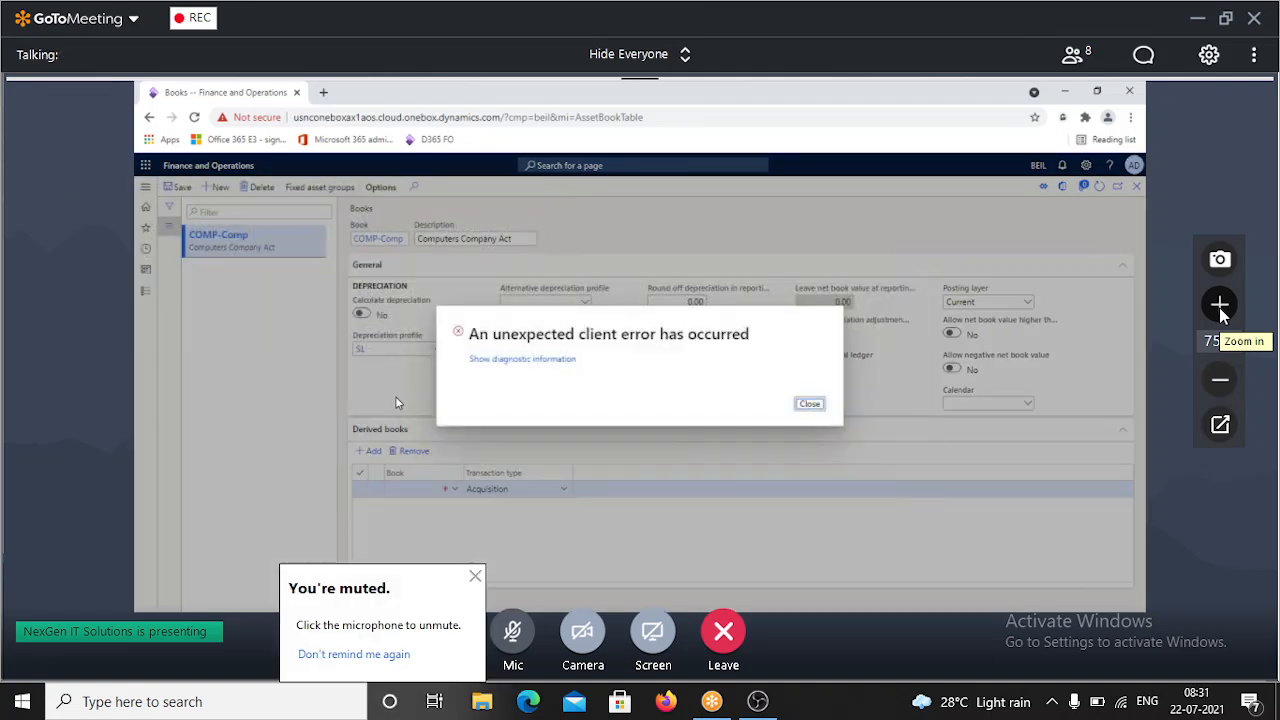
Dismiss the client error, leave the asset books setup, and reload the dashboard.
click(808, 403)
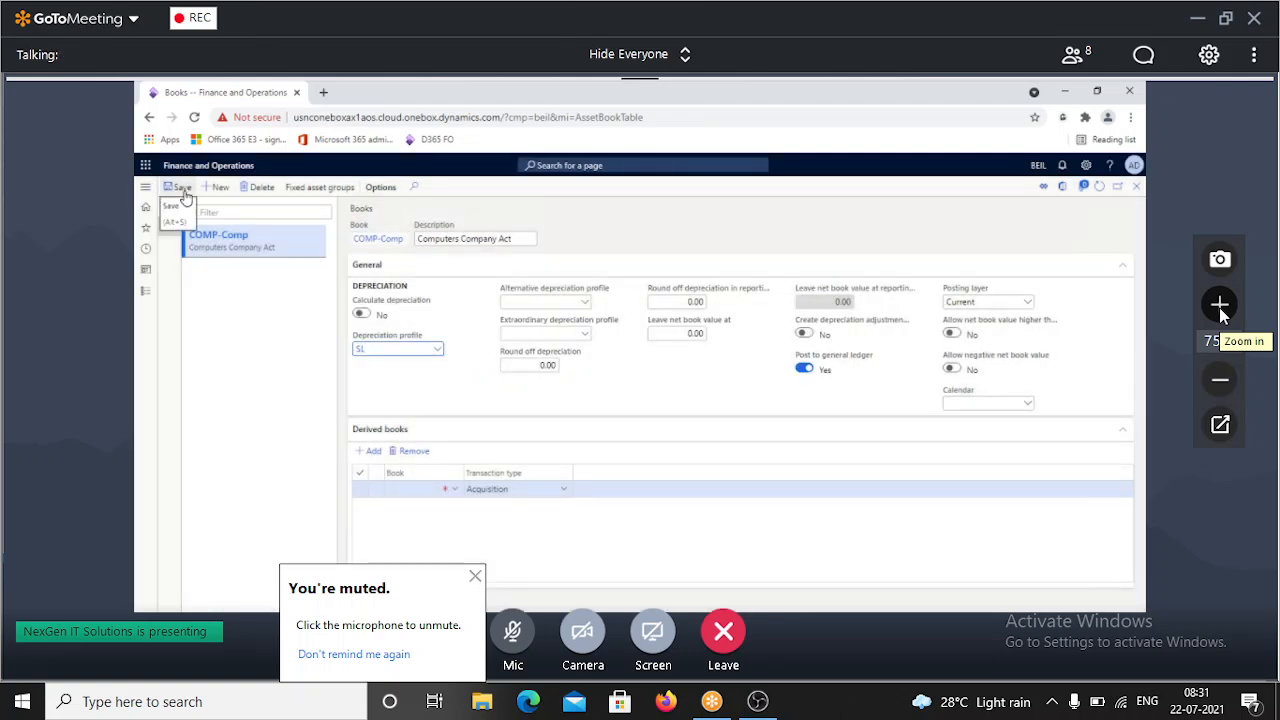
click(1139, 190)
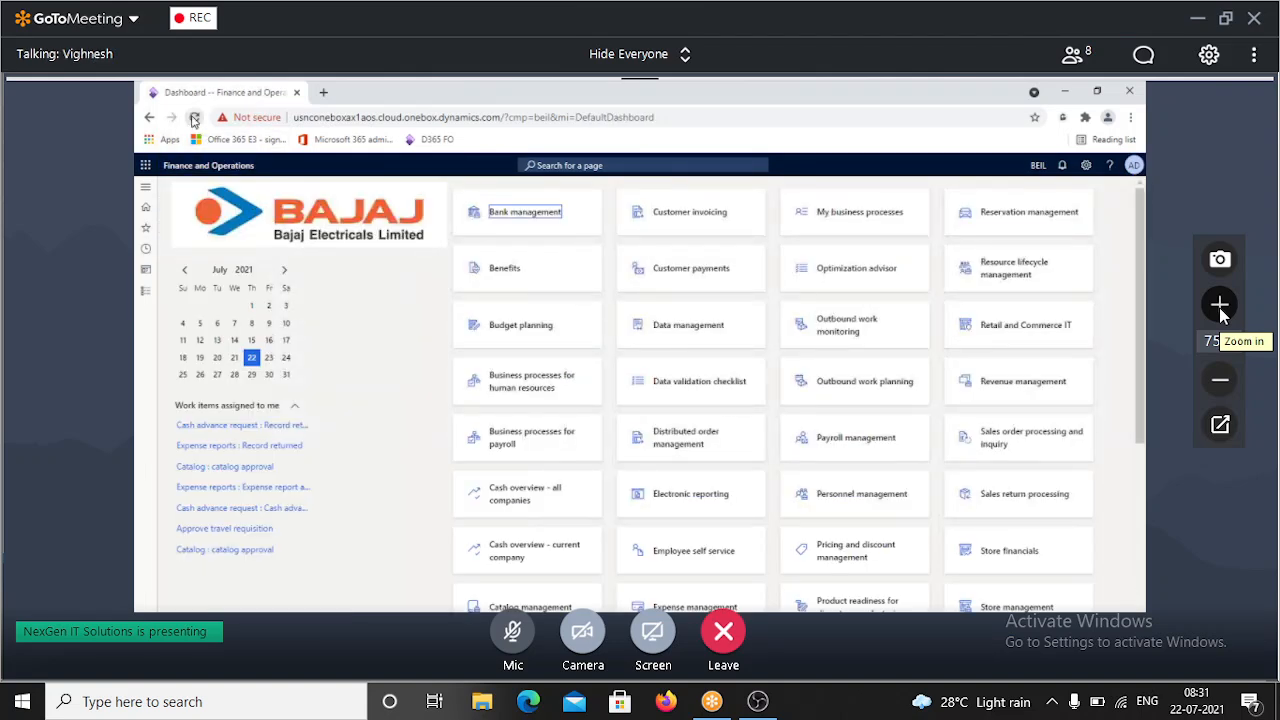
click(195, 118)
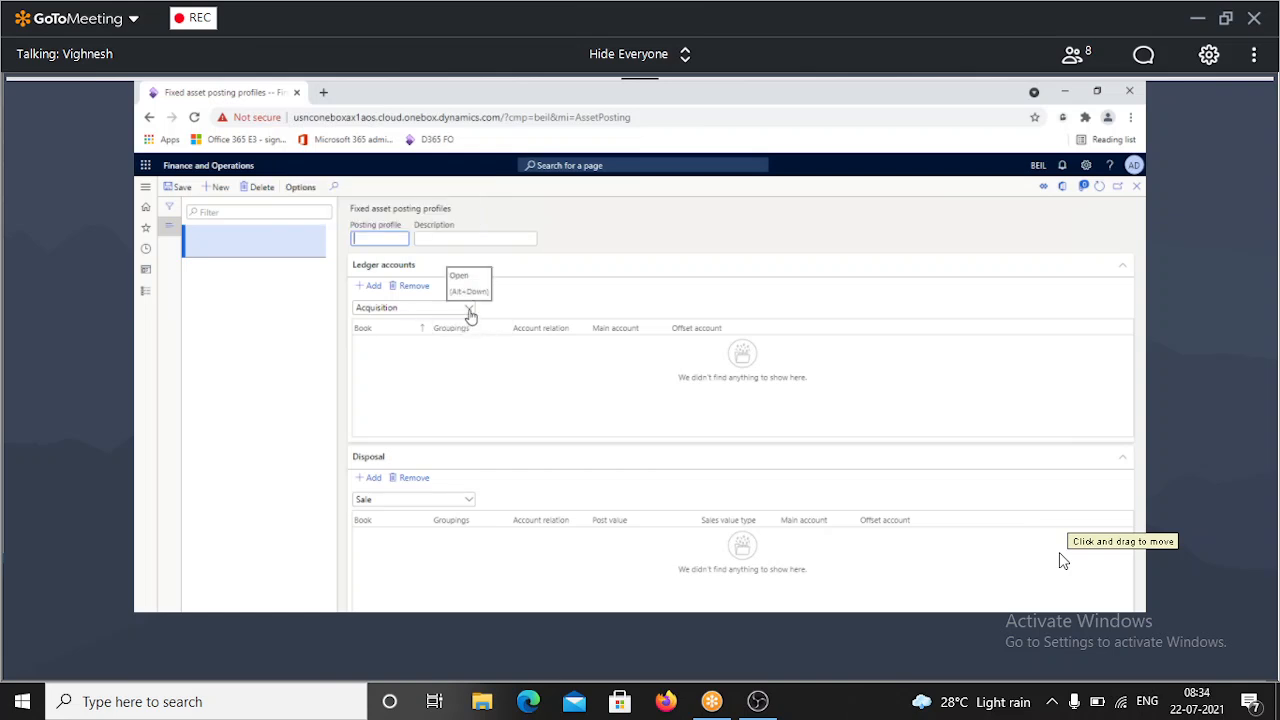
Examine the transaction types available for the ledger accounts of the new fixed asset posting profile.
click(469, 310)
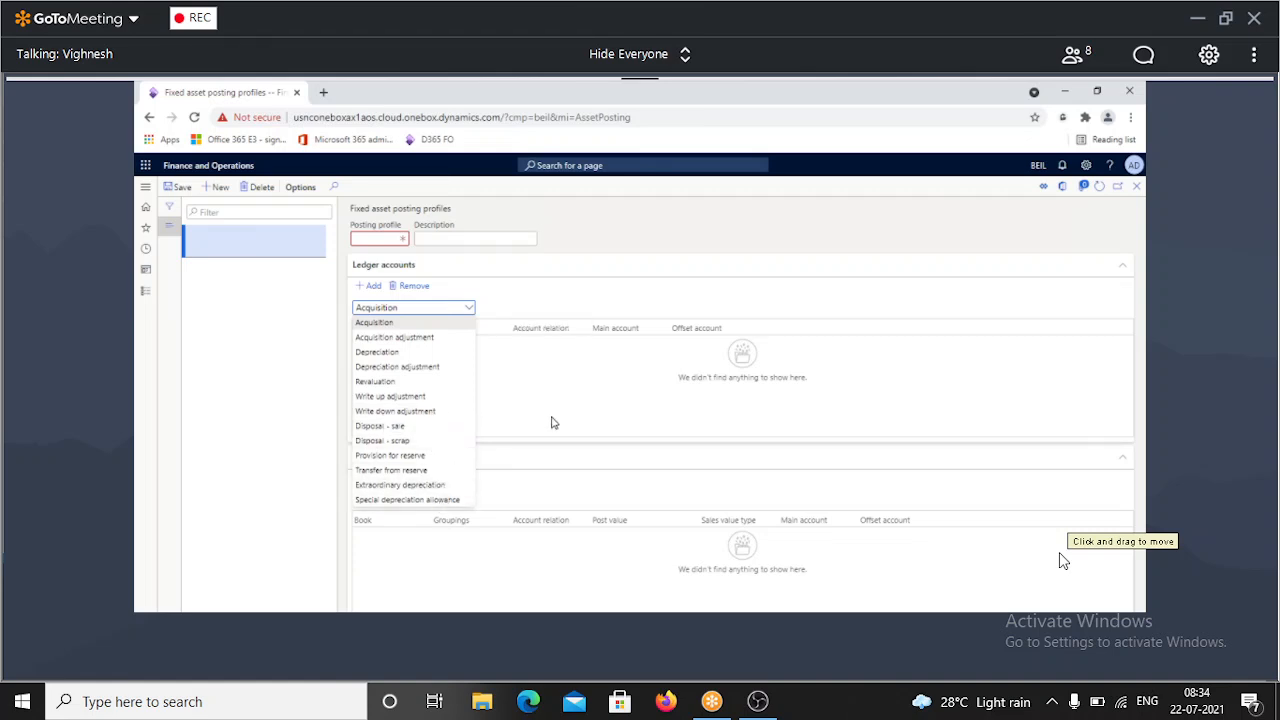
click(552, 422)
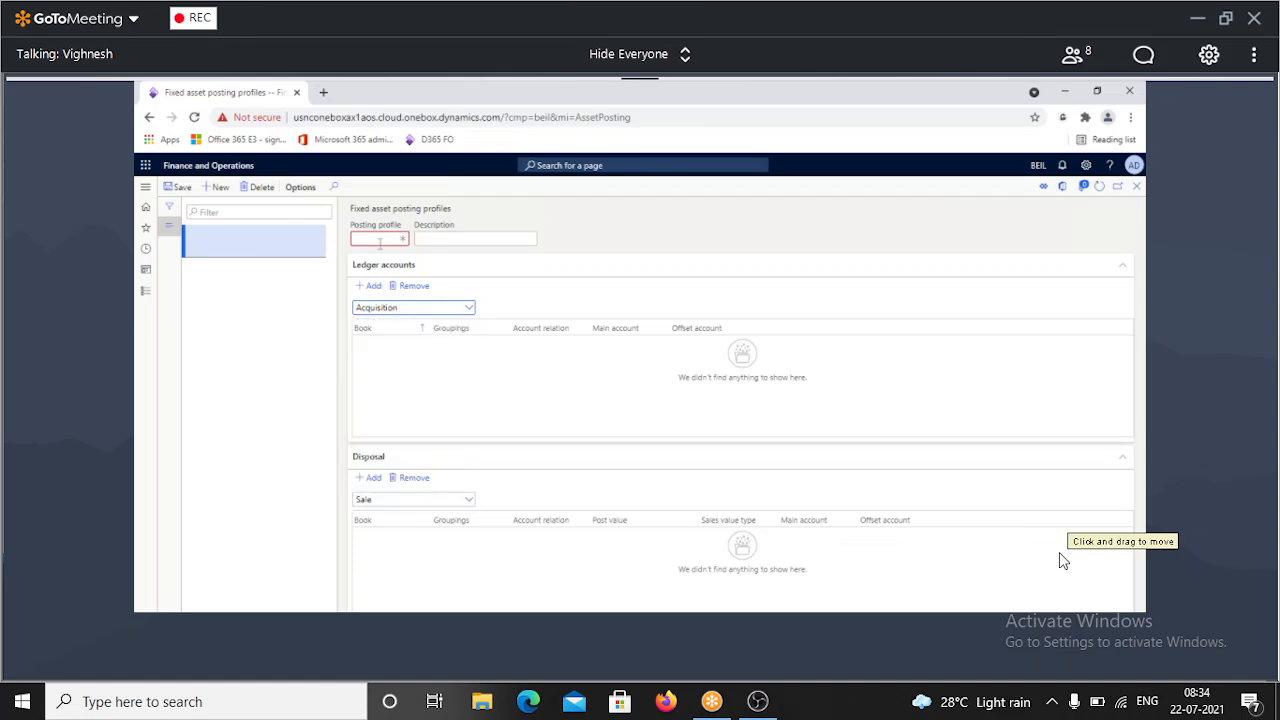
click(380, 240)
click(427, 308)
click(427, 308)
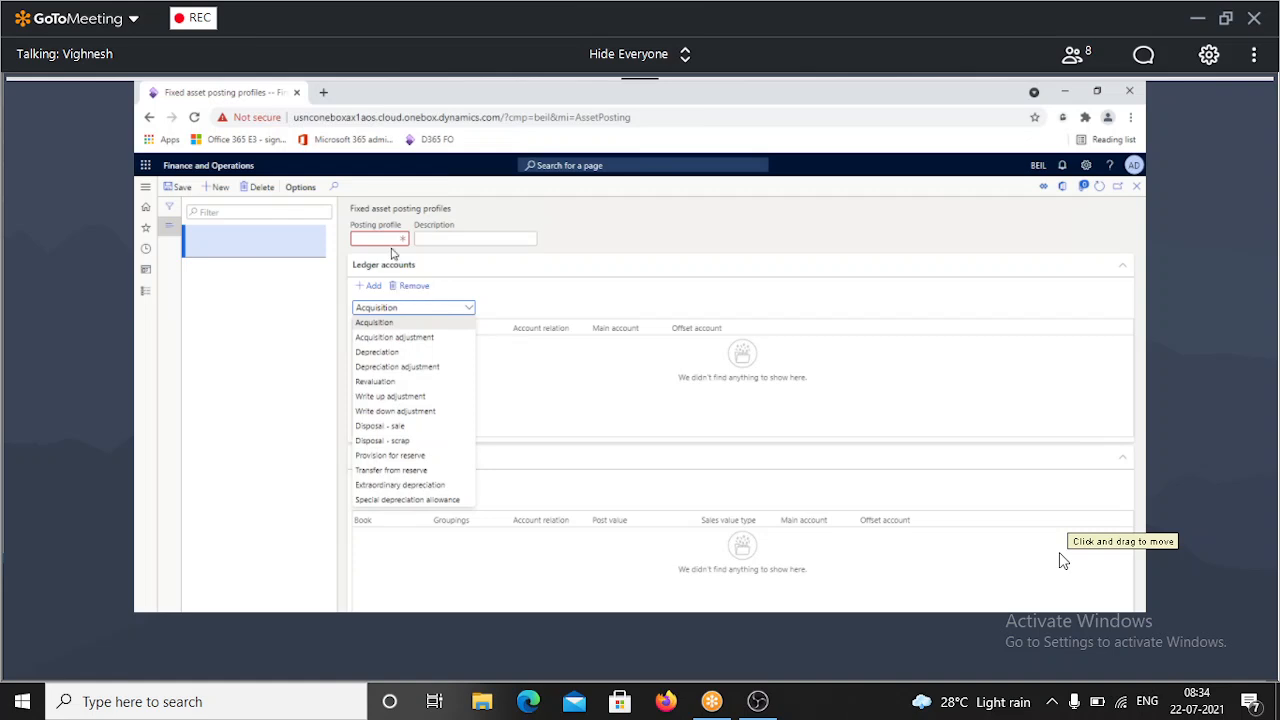
Name the new fixed asset posting profile Standard.
click(381, 239)
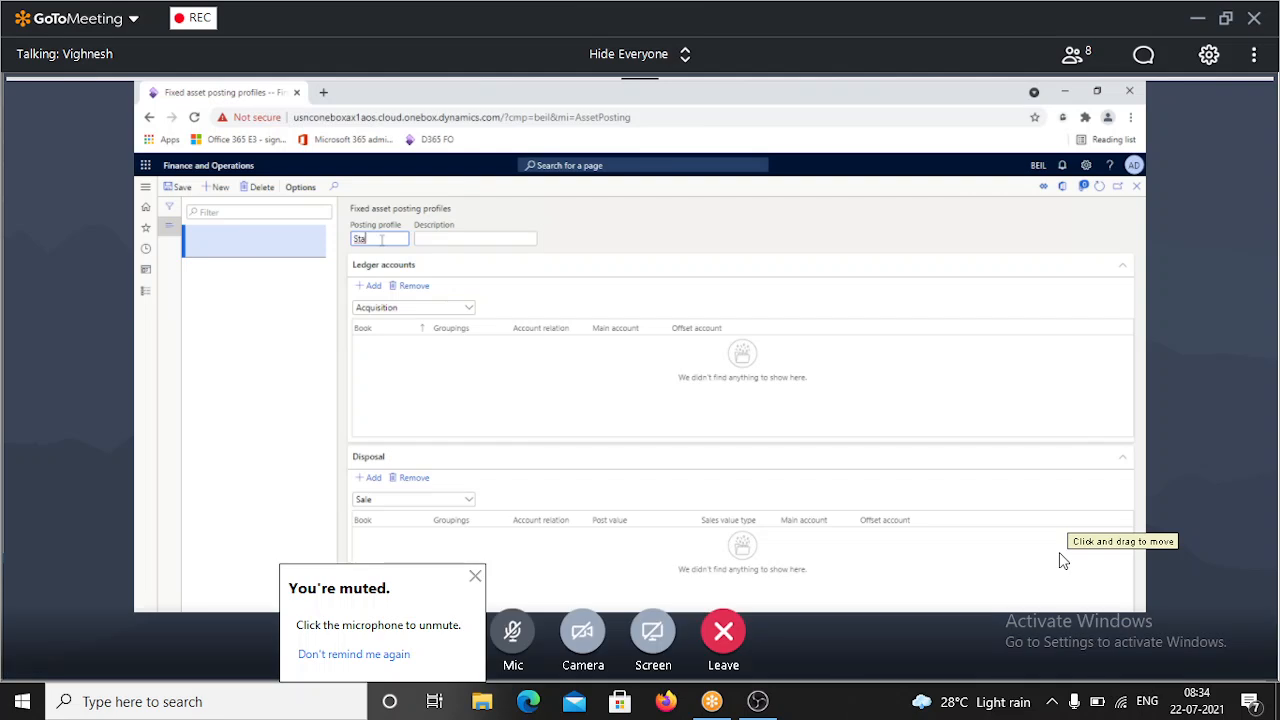
click(377, 656)
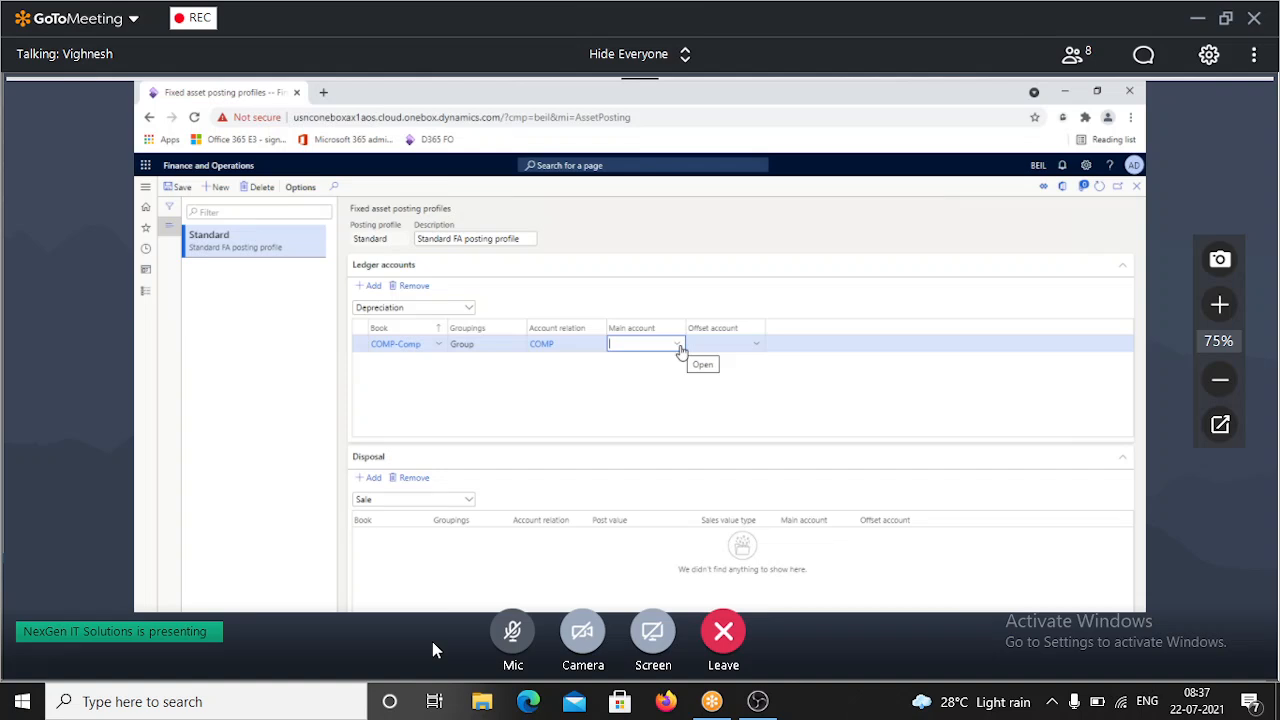
Set the main account to 420003 on the COMP-Comp depreciation line of the Standard posting profile.
text(1)
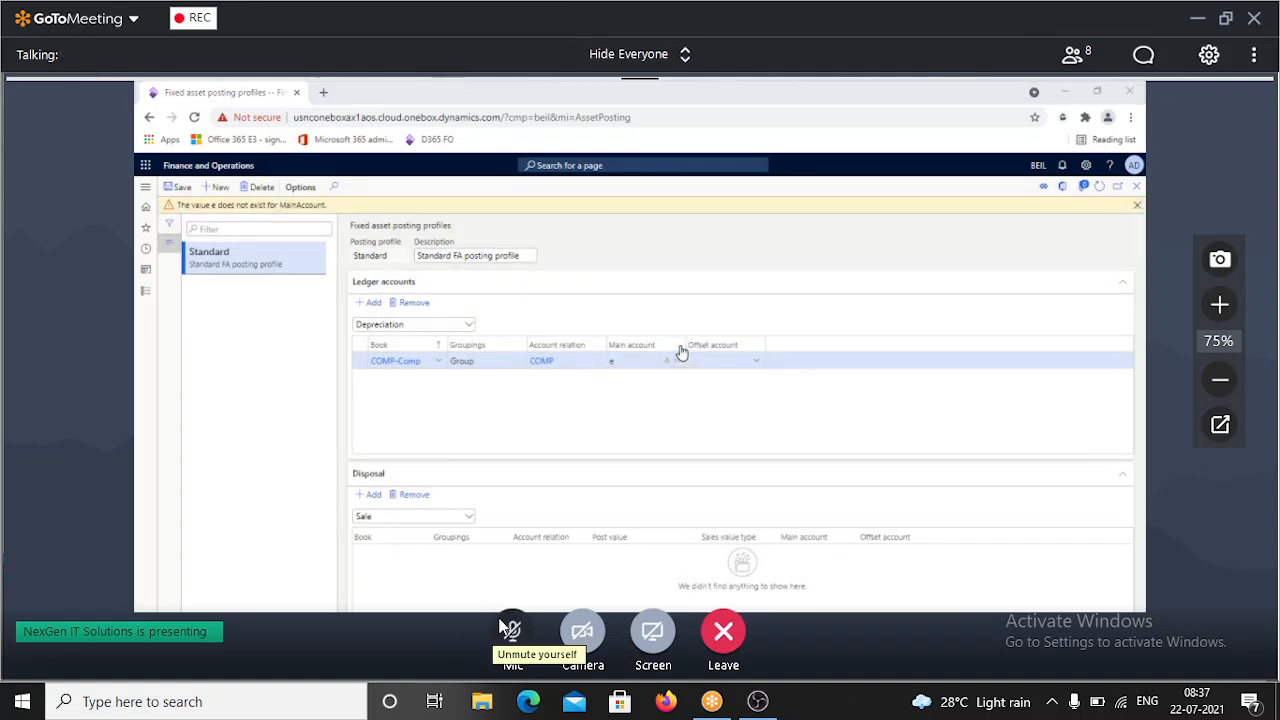
click(652, 362)
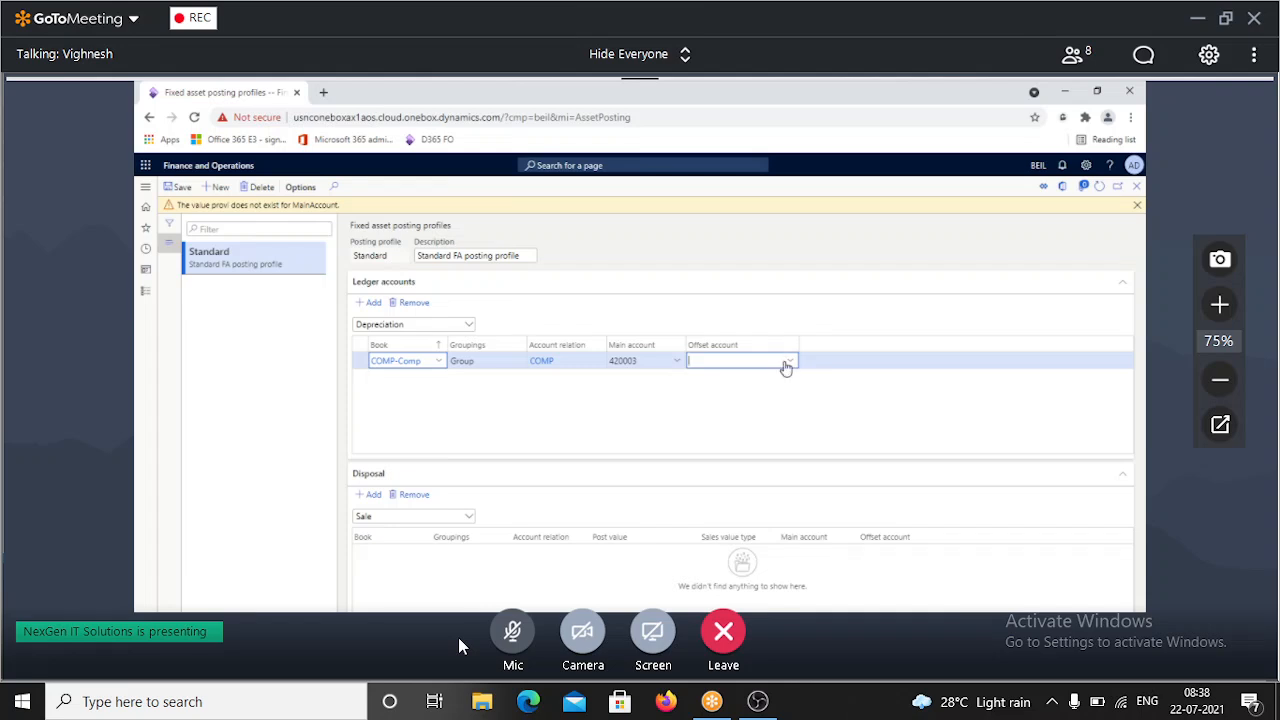
click(511, 632)
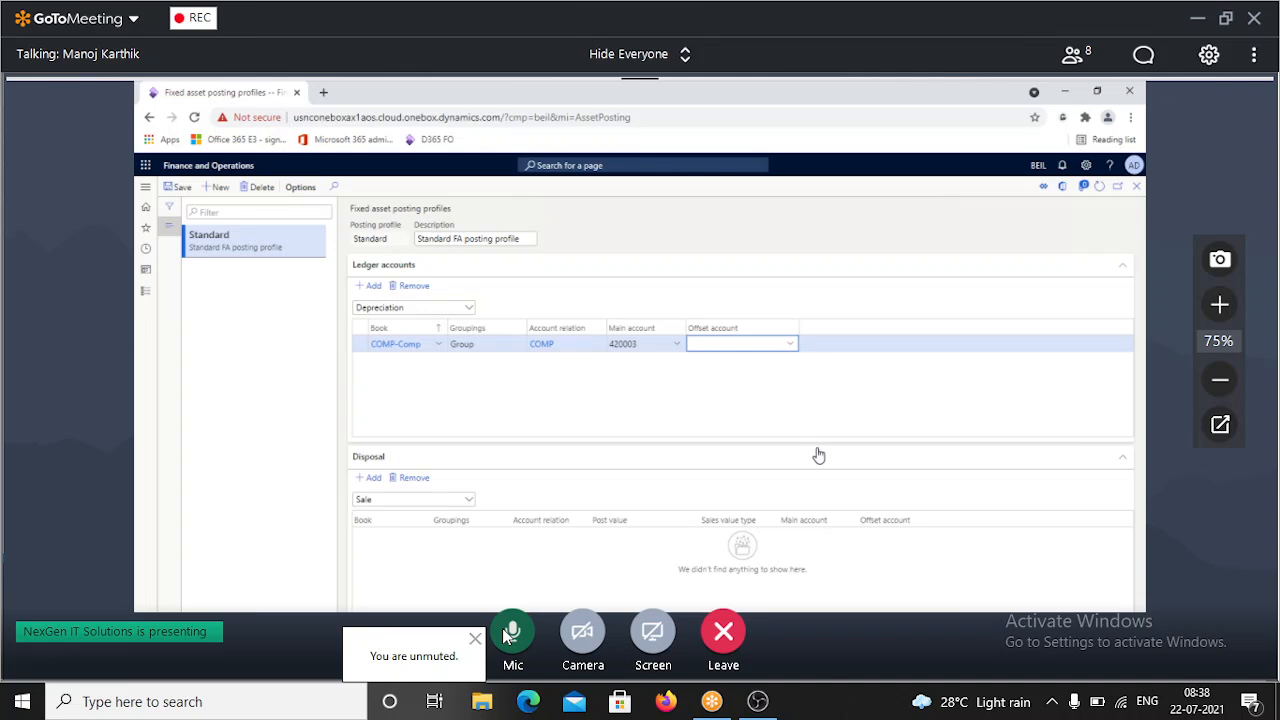
click(510, 632)
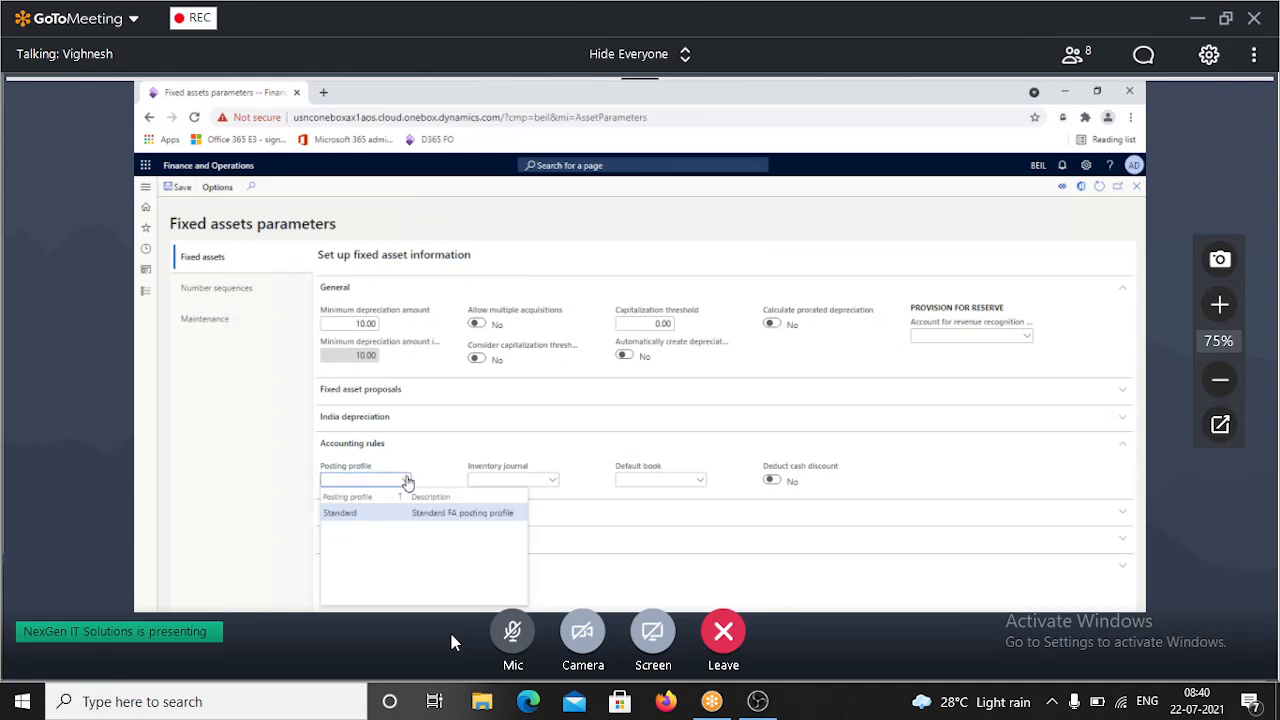
Select Standard as the posting profile in the accounting rules of the fixed assets parameters.
click(365, 512)
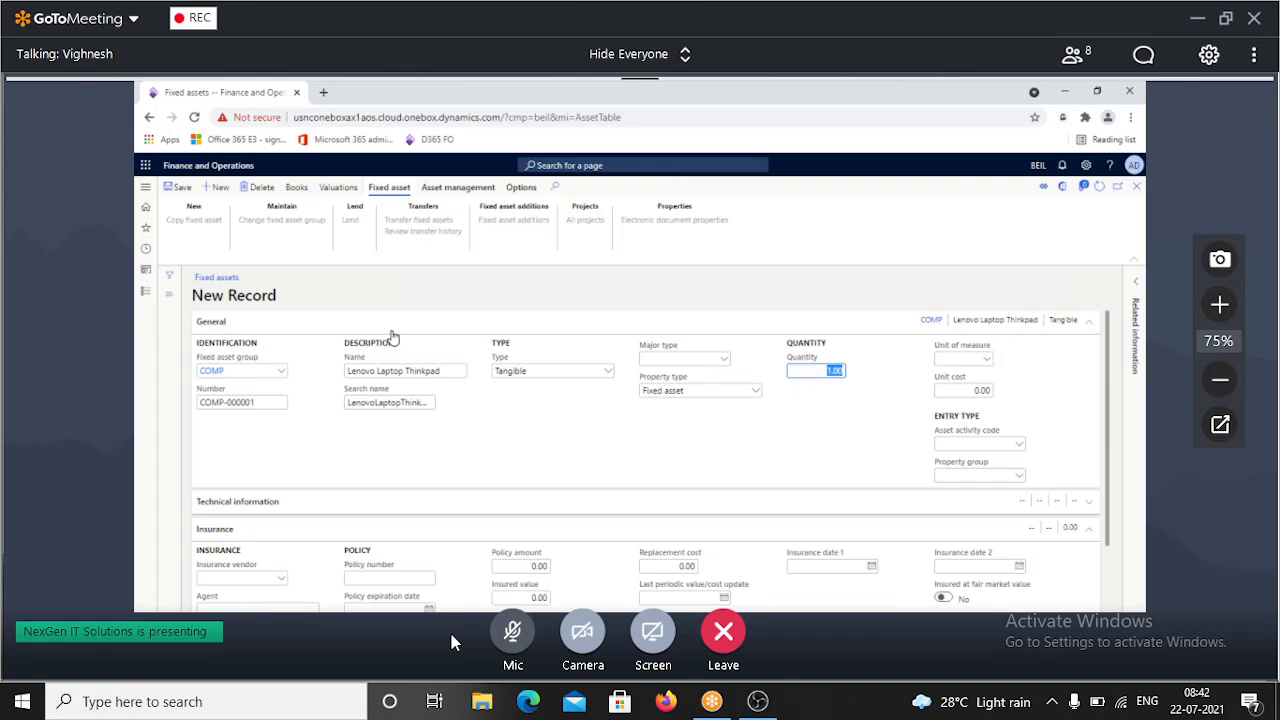
Review the number, quantity and name of the new Lenovo Laptop Thinkpad asset.
drag(272, 402, 177, 412)
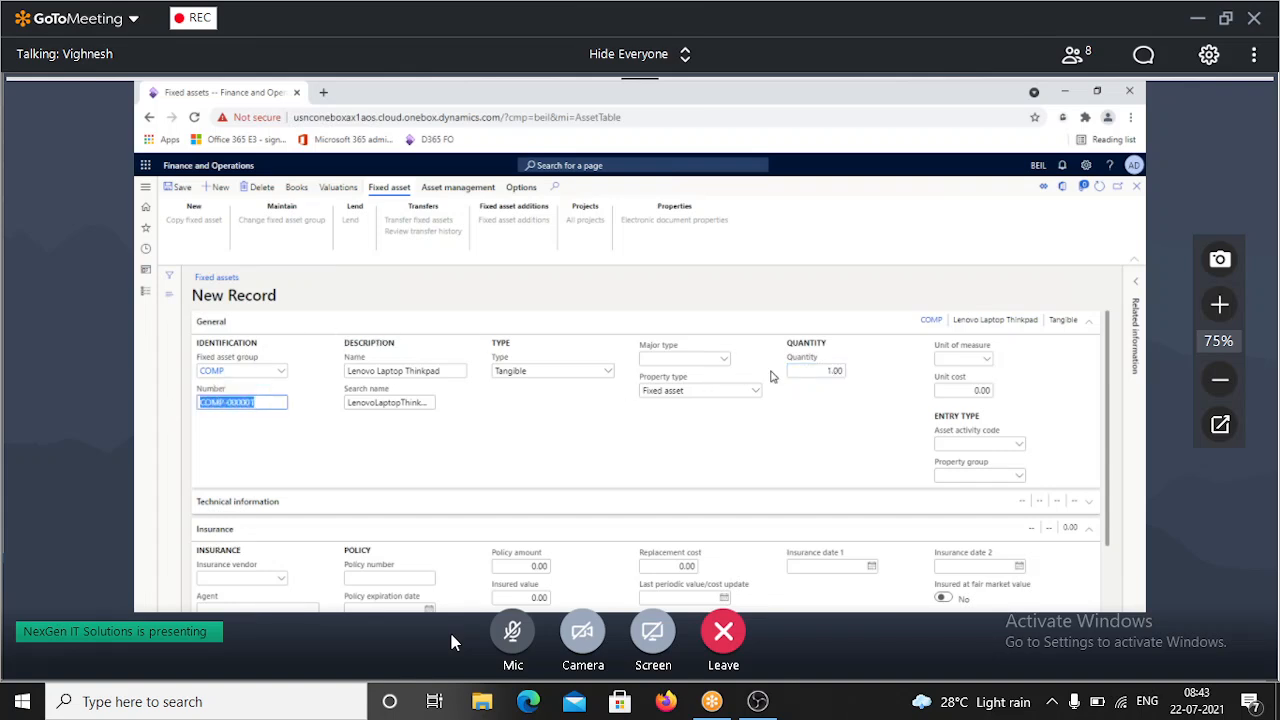
click(806, 371)
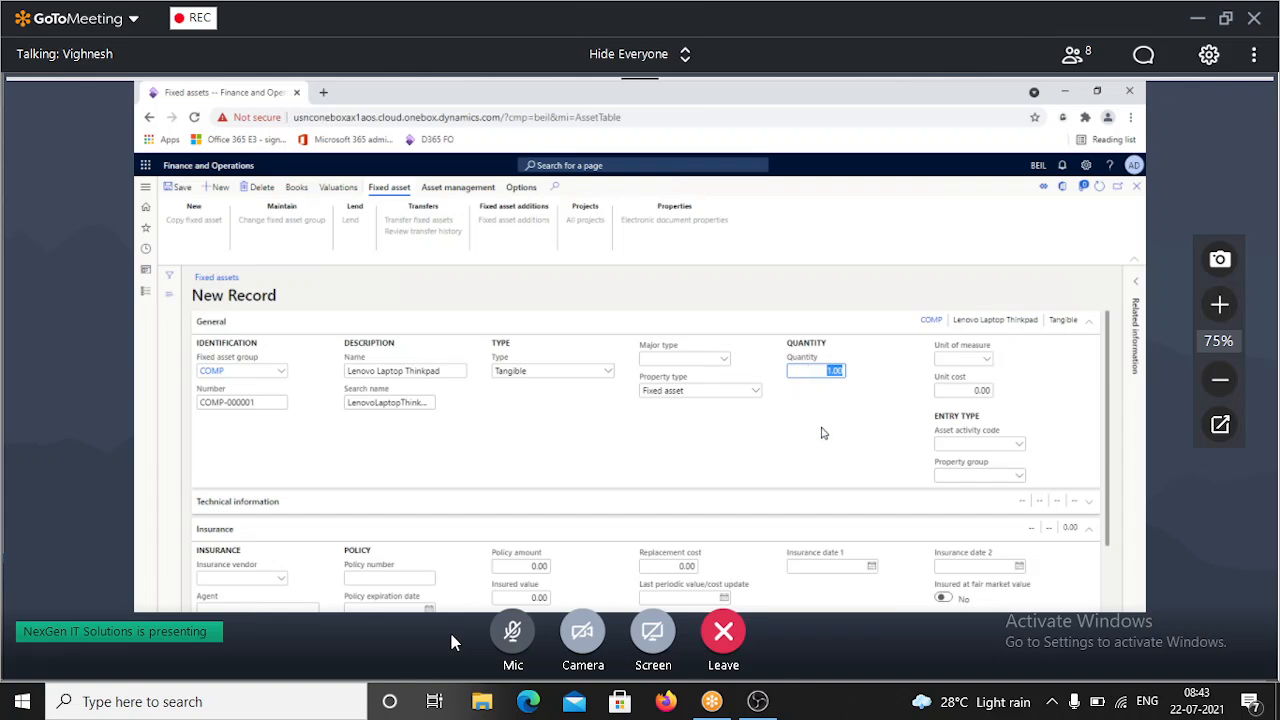
click(449, 368)
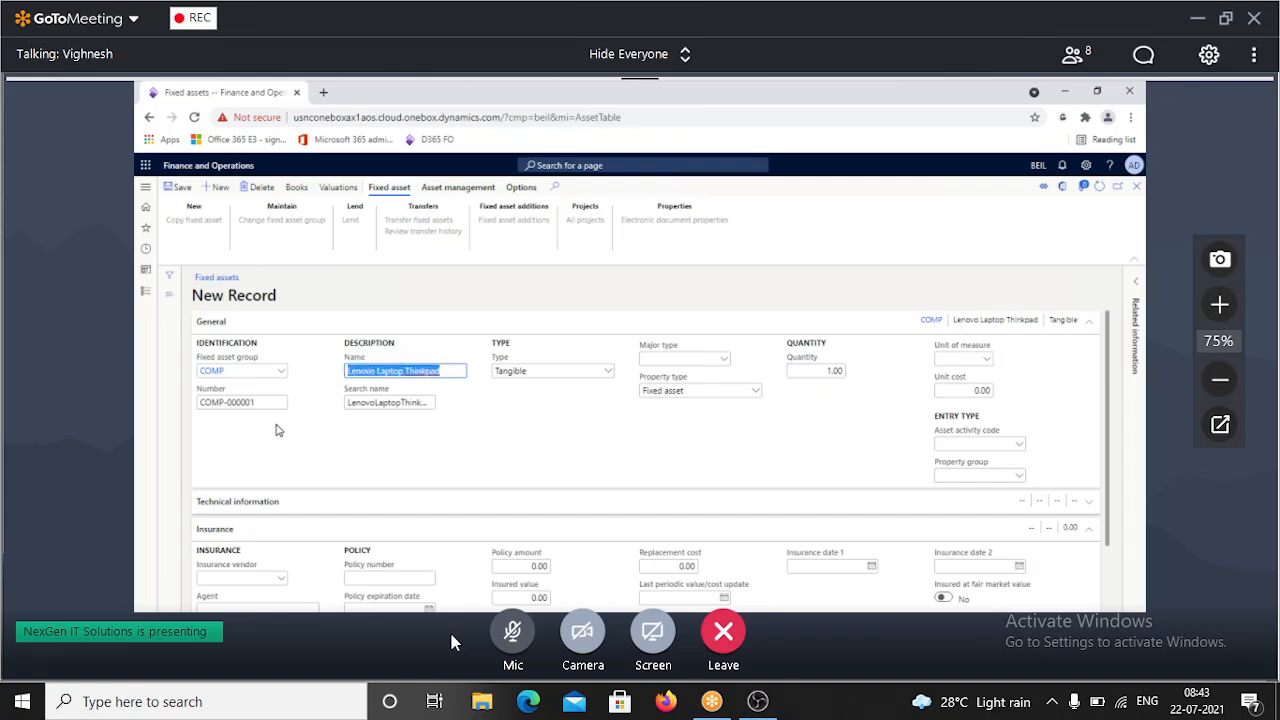
Try a quantity of 10 for the Lenovo Laptop Thinkpad asset, and restore the quantity to 1.
click(822, 371)
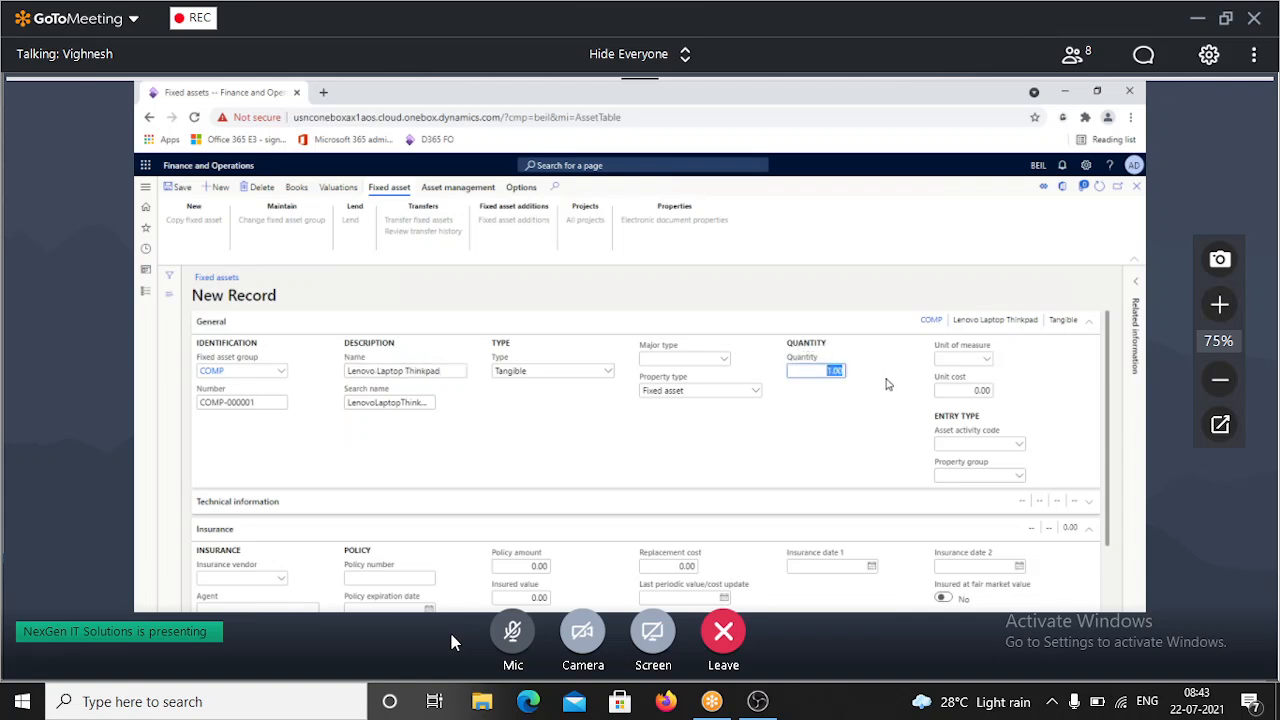
text(10)
click(864, 460)
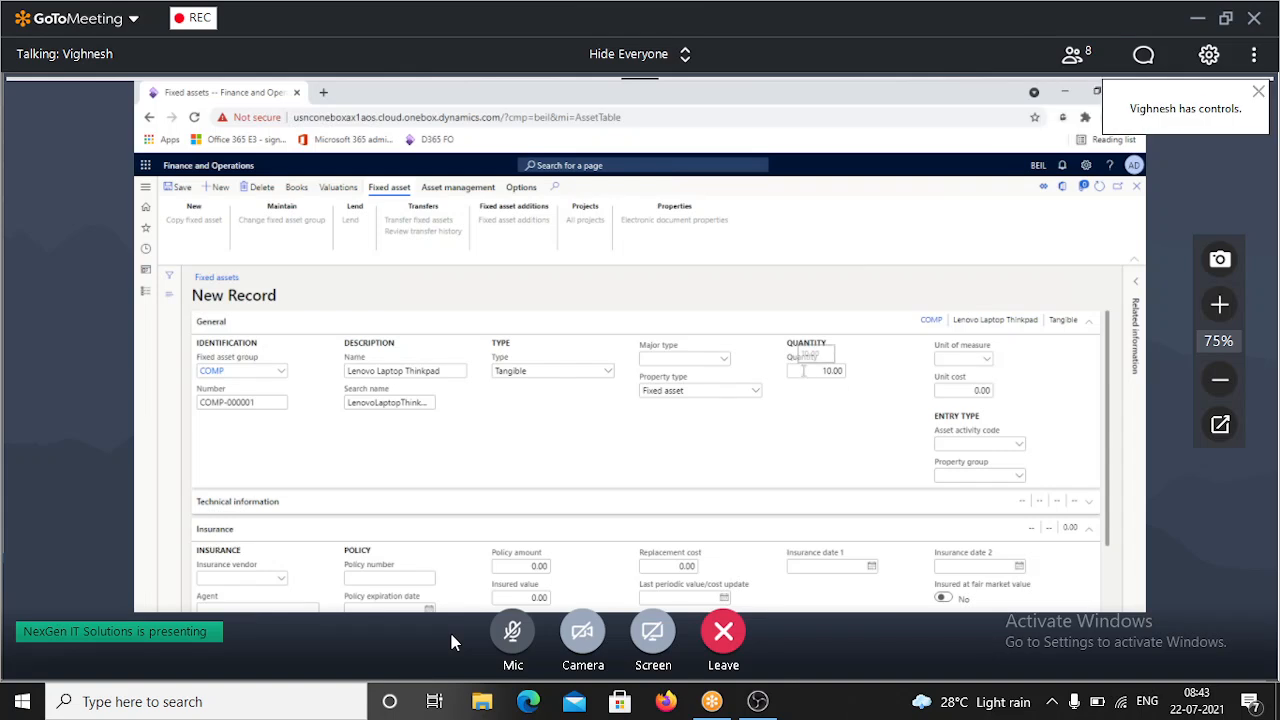
double_click(829, 371)
drag(832, 371, 869, 376)
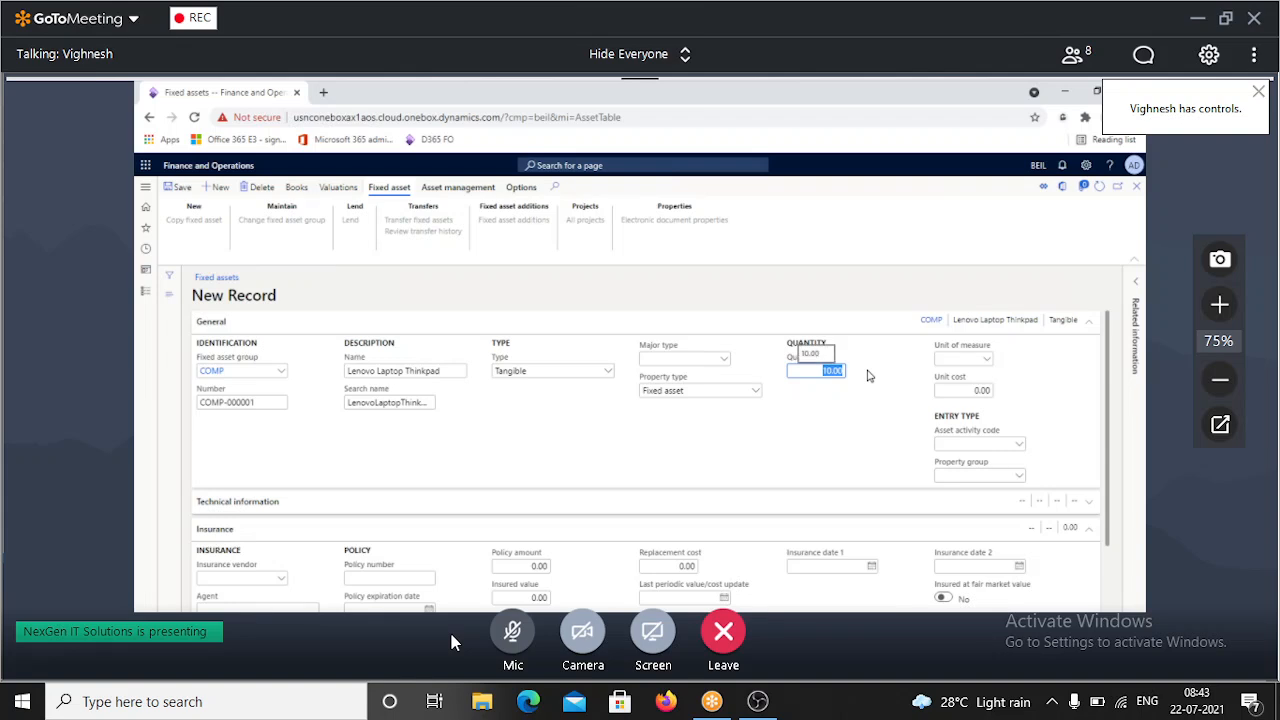
text(1)
click(889, 418)
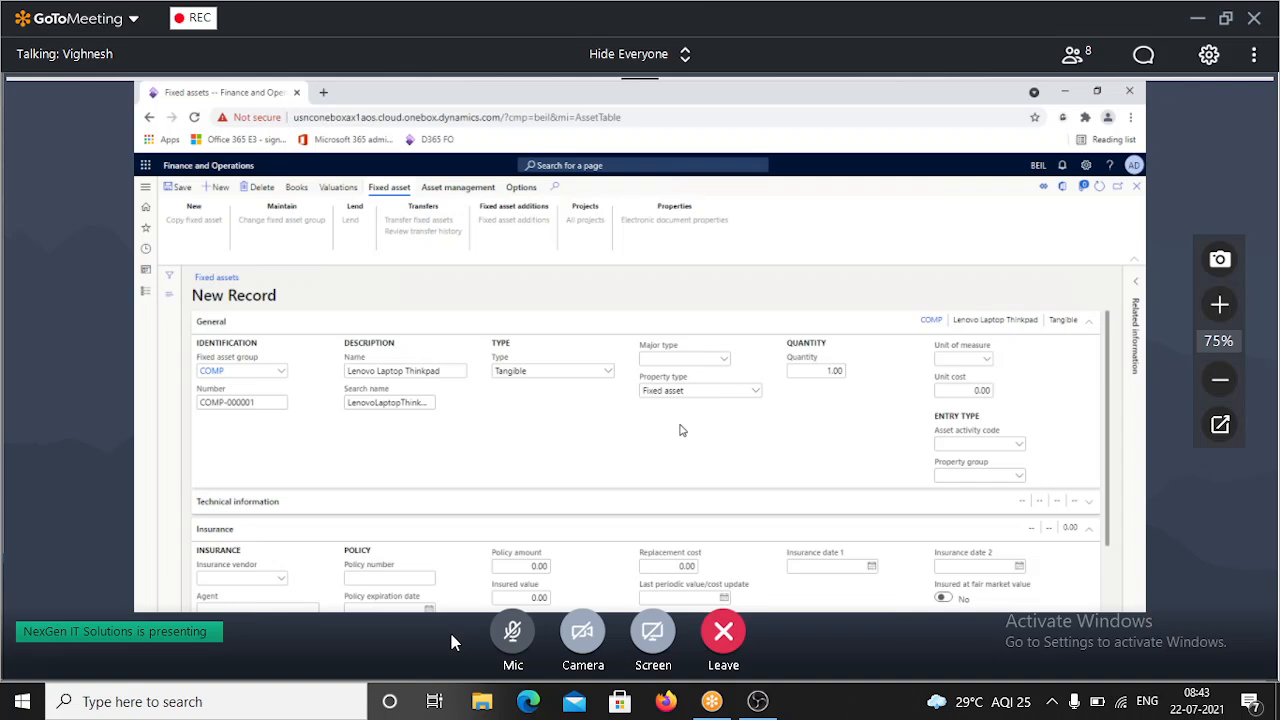
Compare the asset number with the quantity on the new laptop record.
click(273, 402)
click(818, 369)
drag(818, 369, 857, 372)
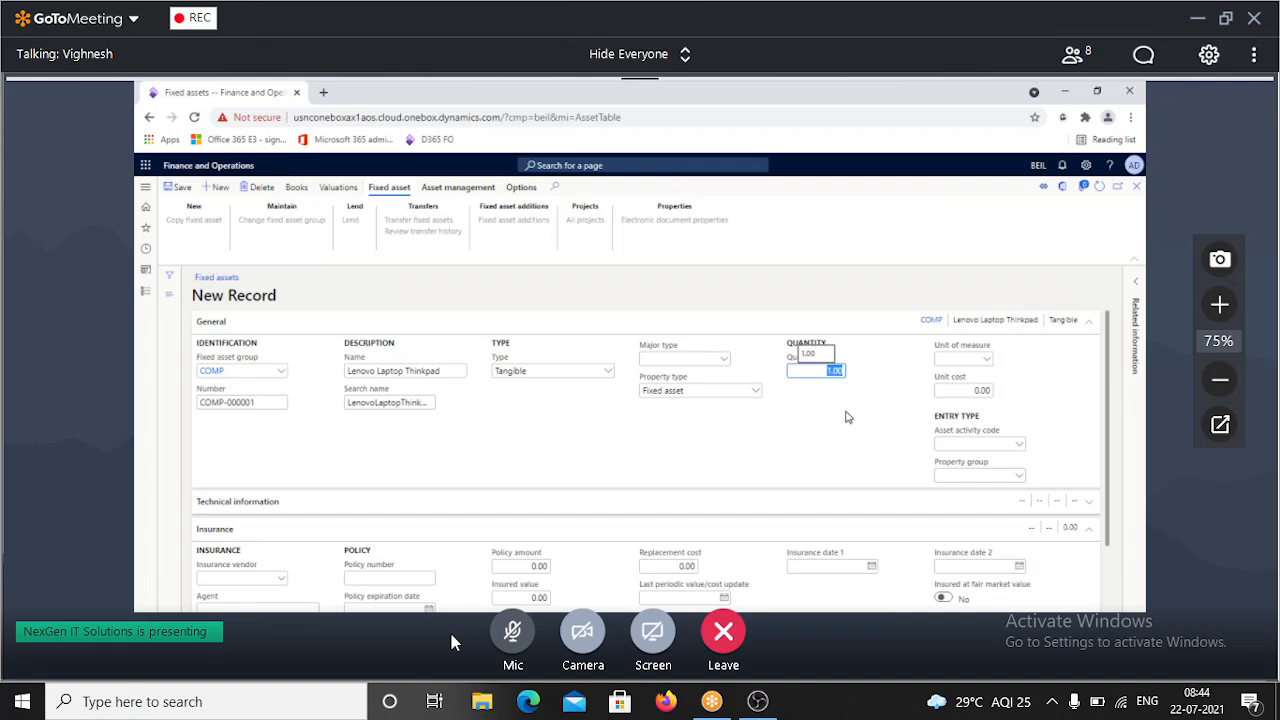
click(847, 416)
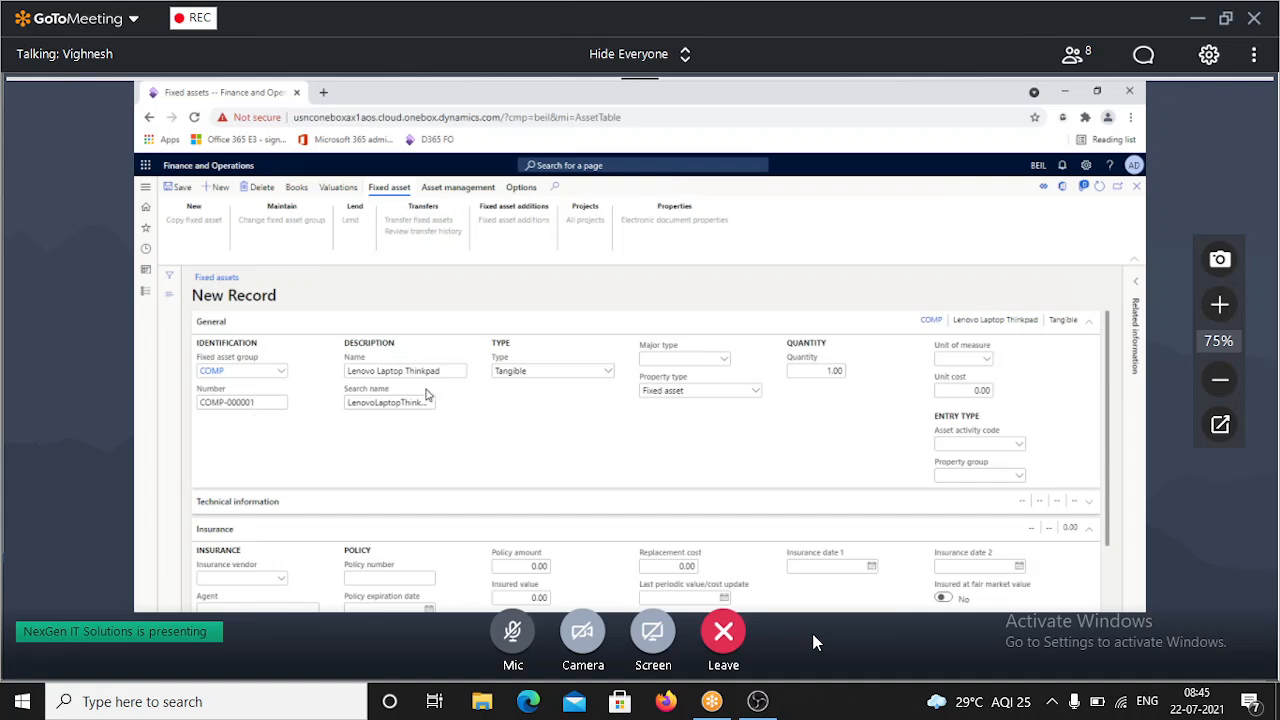
Check the automatic numbering settings of the COMP fixed asset group and return to the new asset record.
click(216, 372)
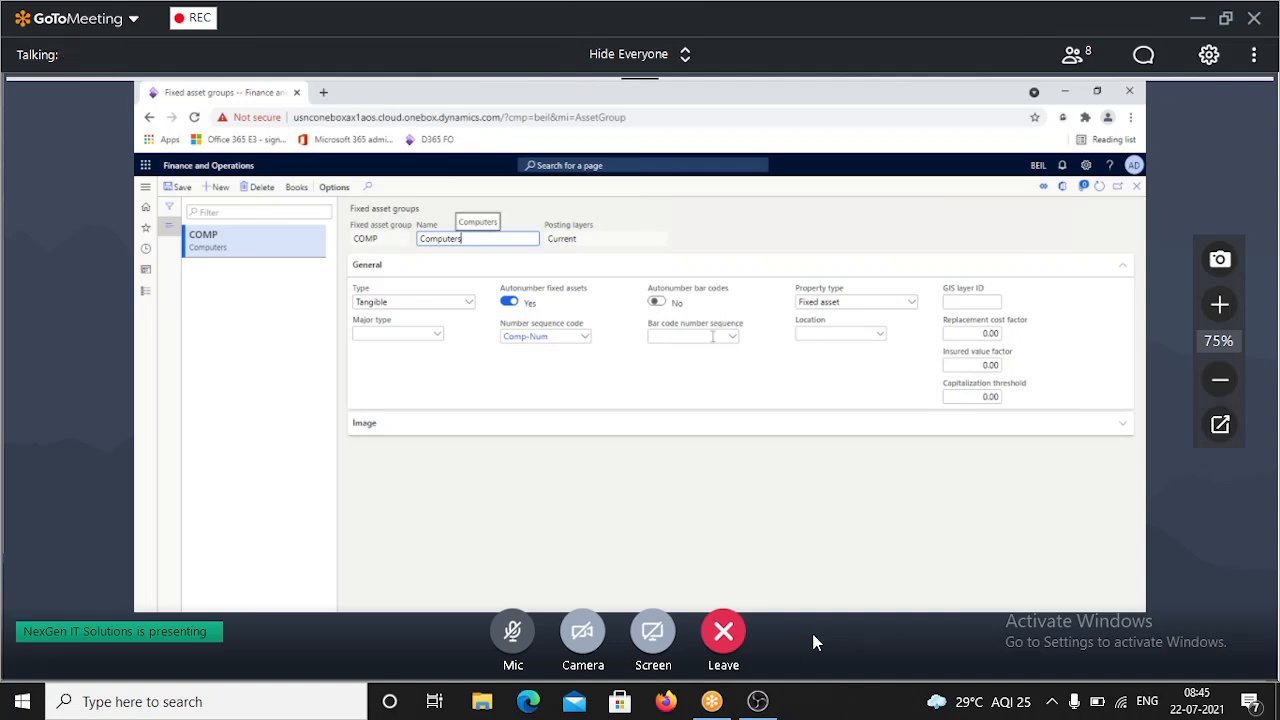
click(1136, 189)
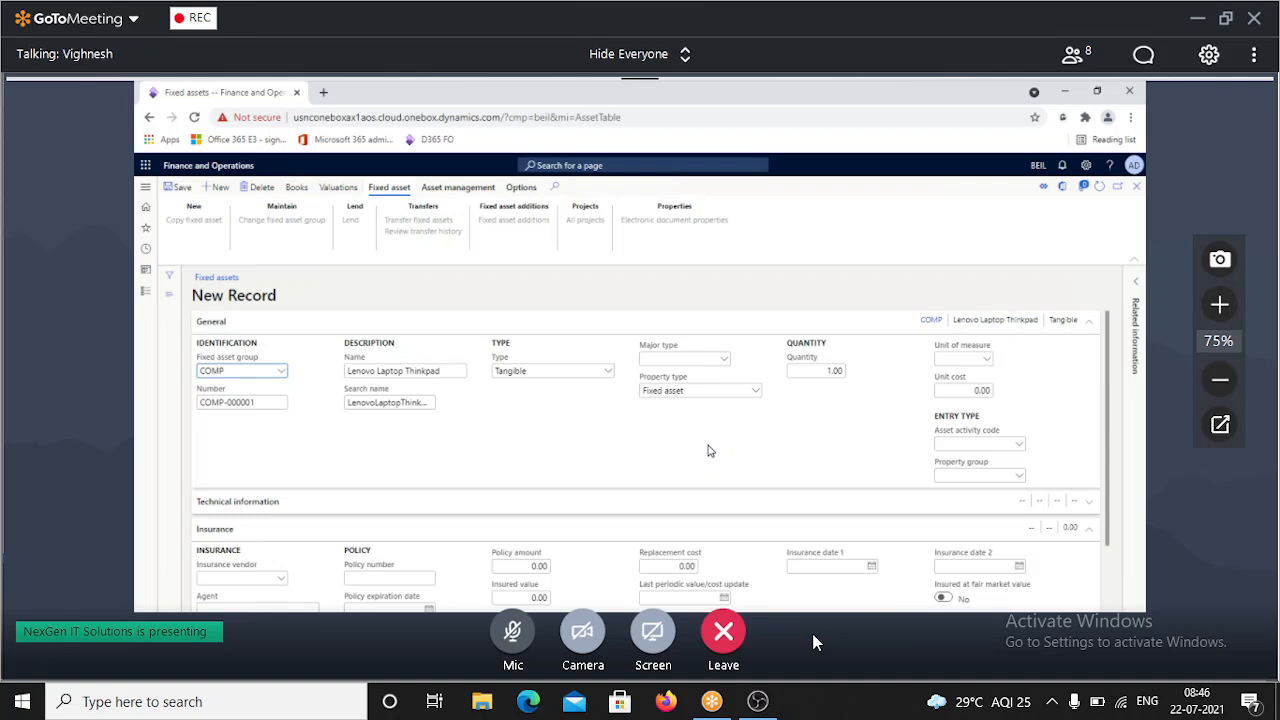
Examine how the single asset number relates to the quantity of the new Lenovo Laptop Thinkpad record.
click(263, 402)
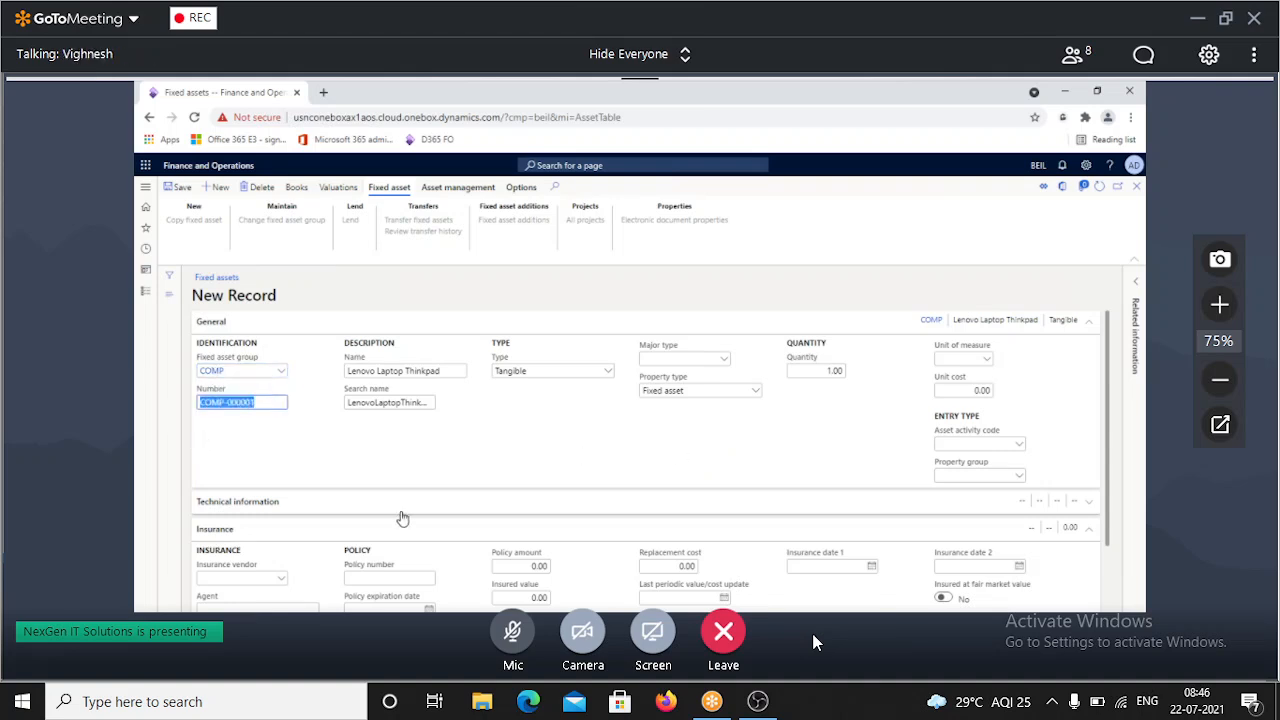
click(373, 442)
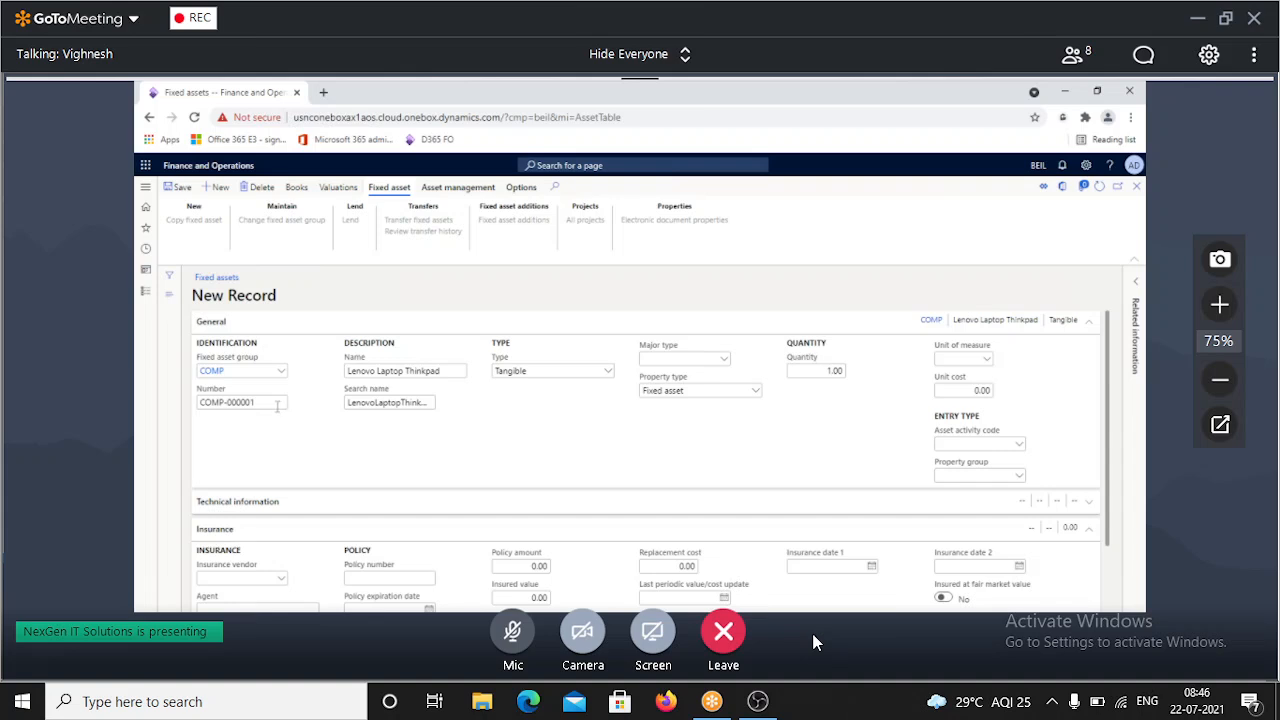
drag(278, 402, 193, 404)
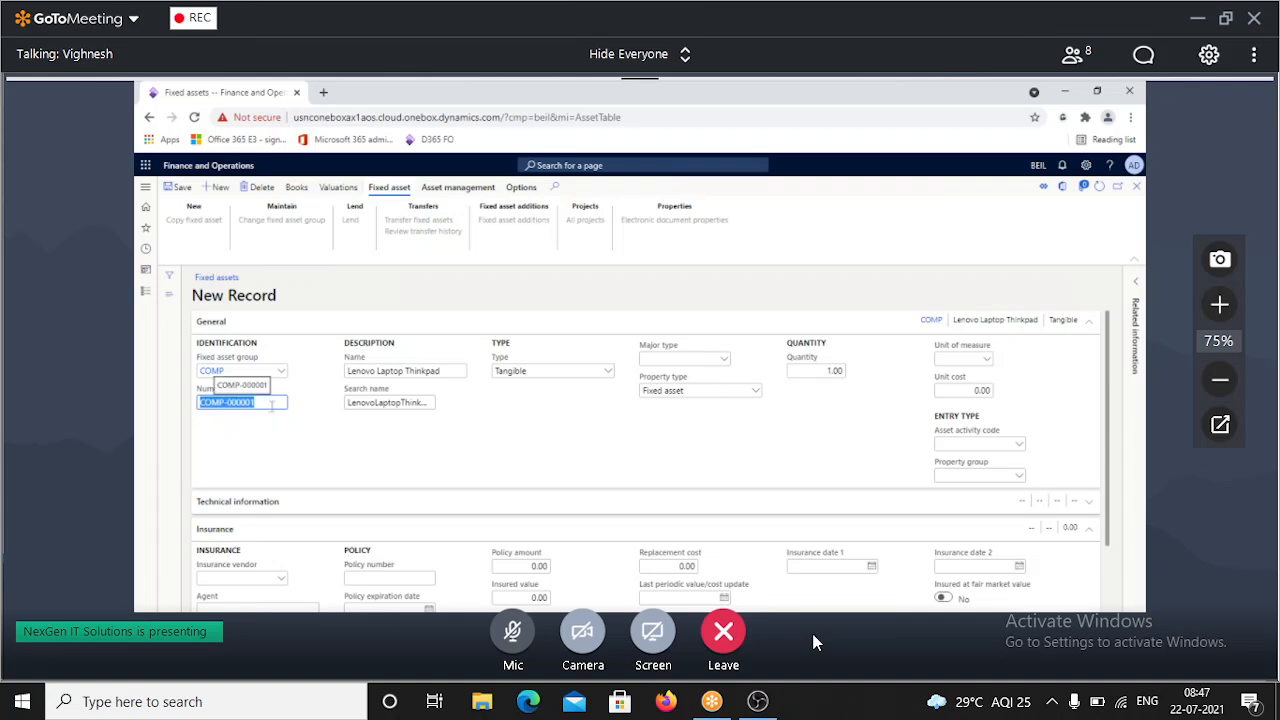
click(834, 372)
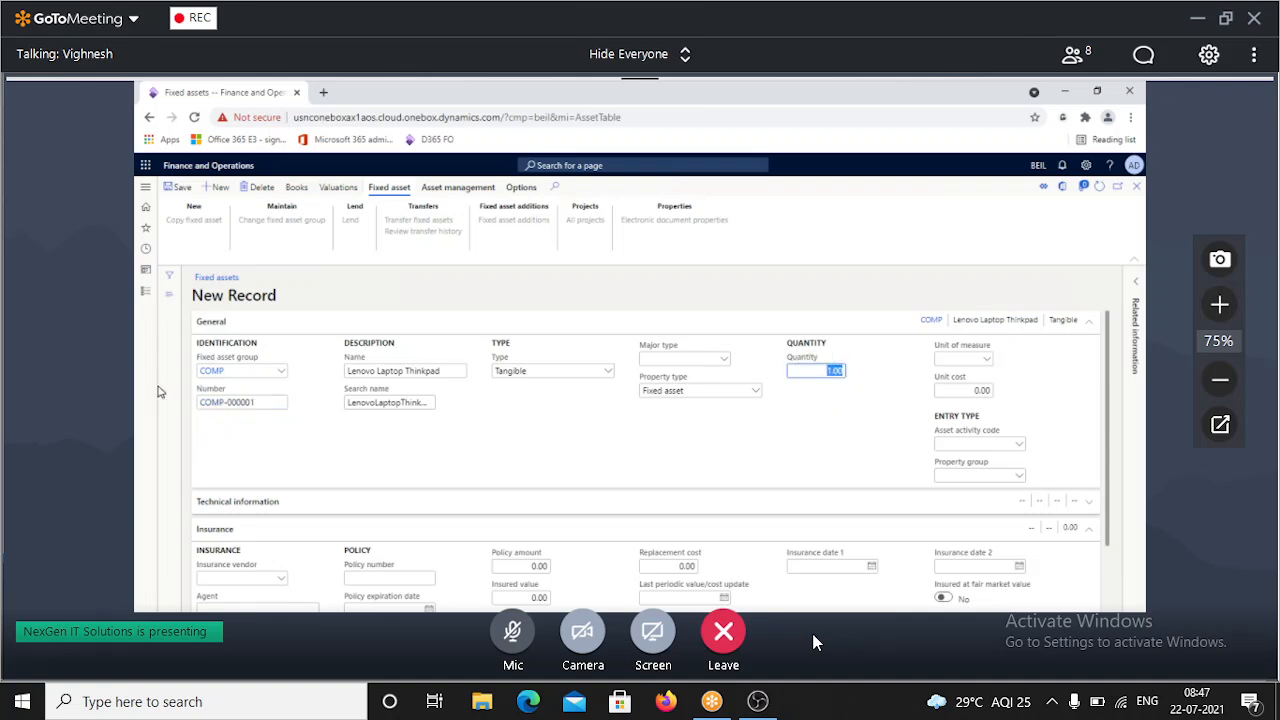
click(272, 403)
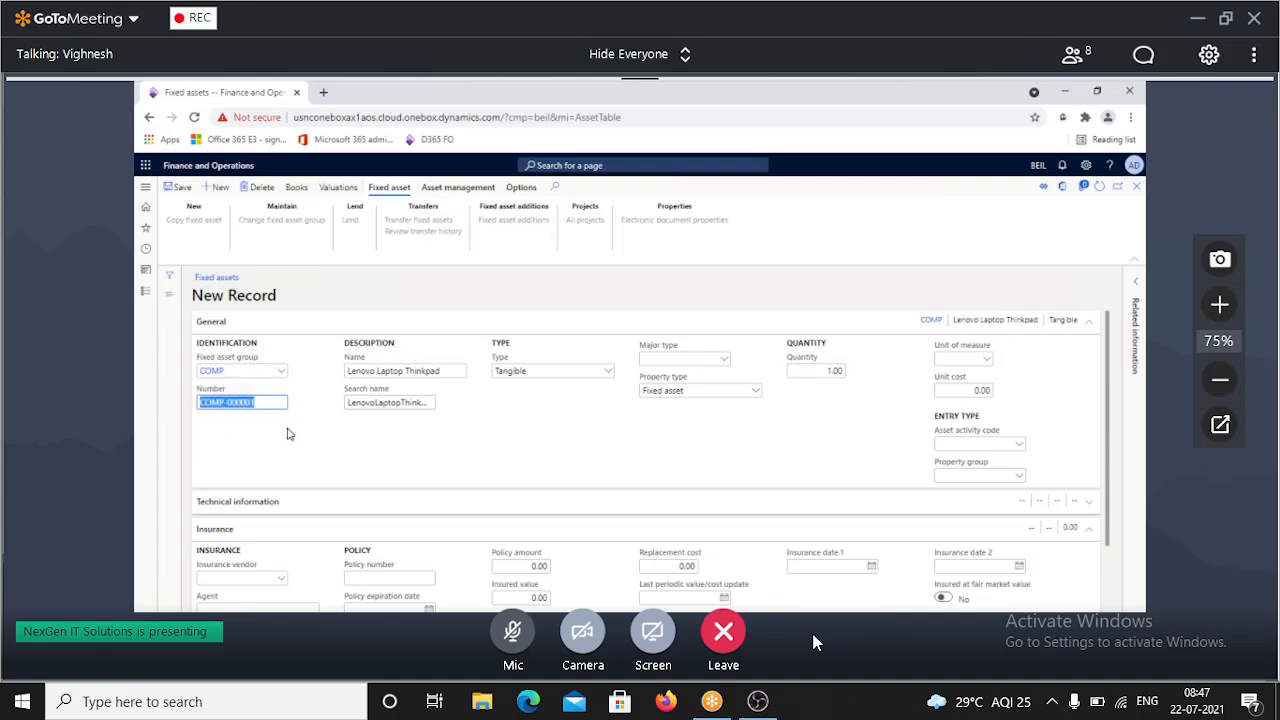
click(303, 454)
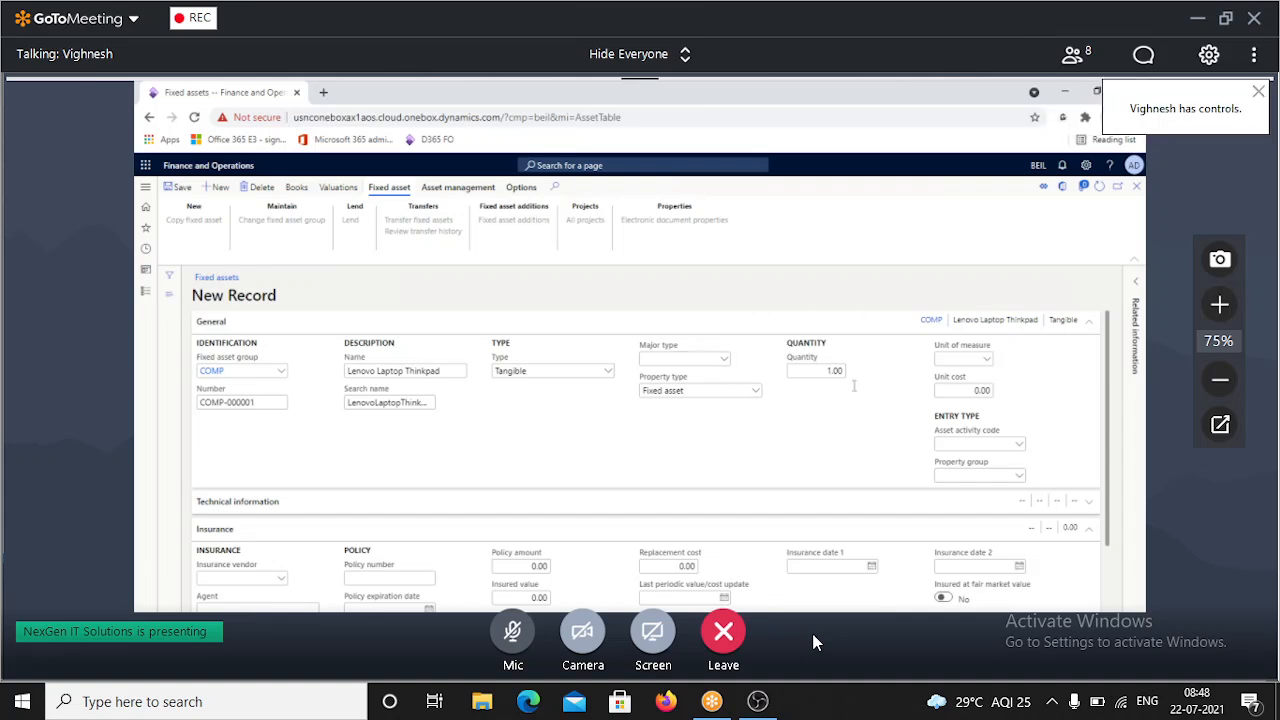
drag(259, 402, 190, 405)
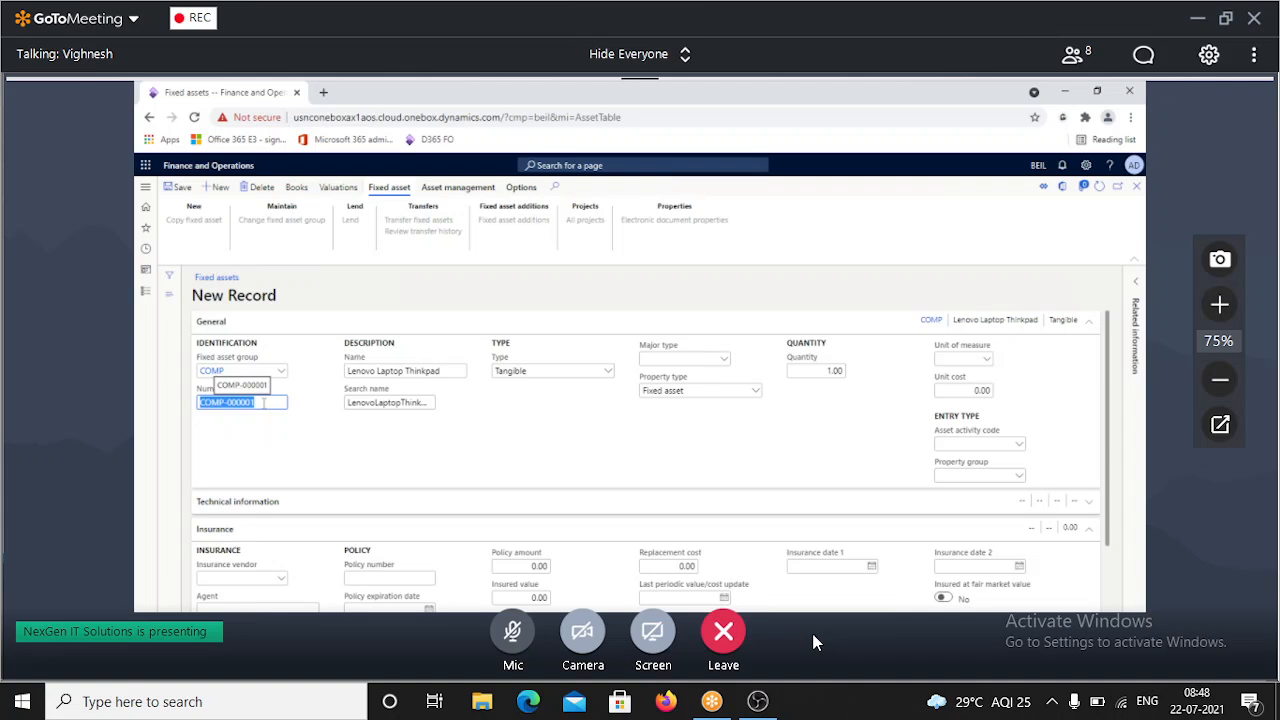
click(558, 428)
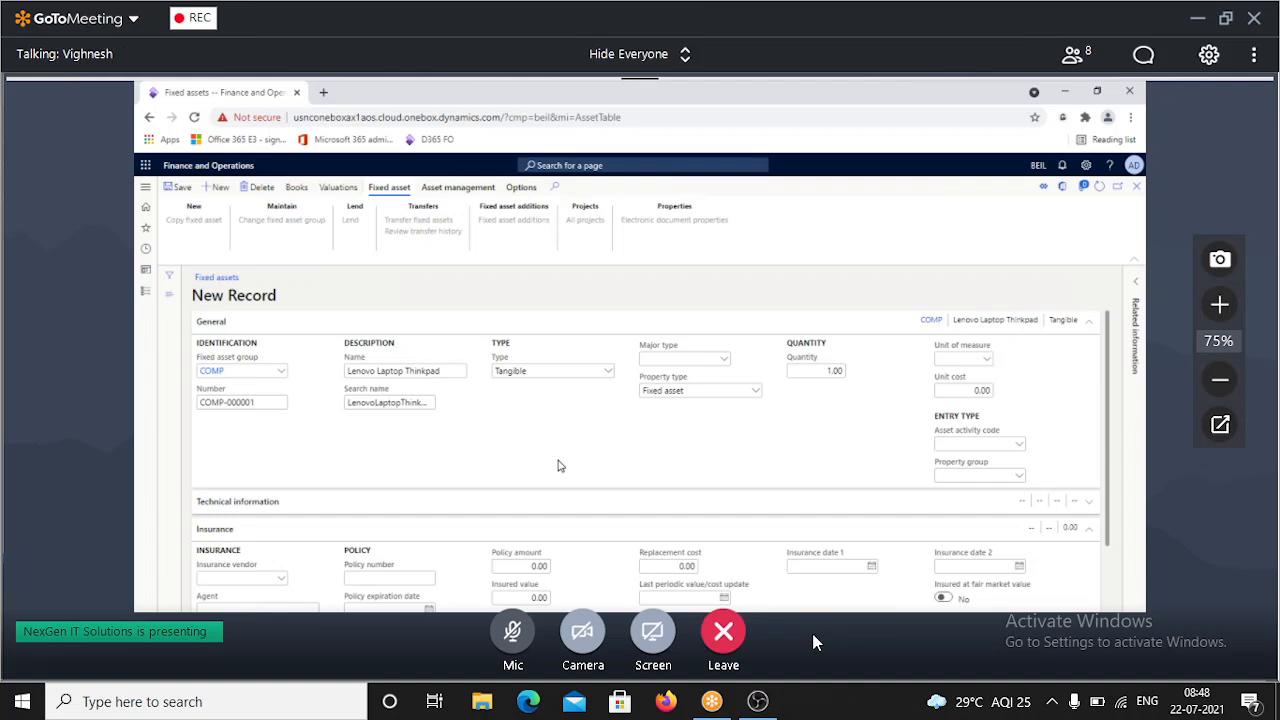
Save the Lenovo Laptop Thinkpad fixed asset and collapse its General section.
click(179, 187)
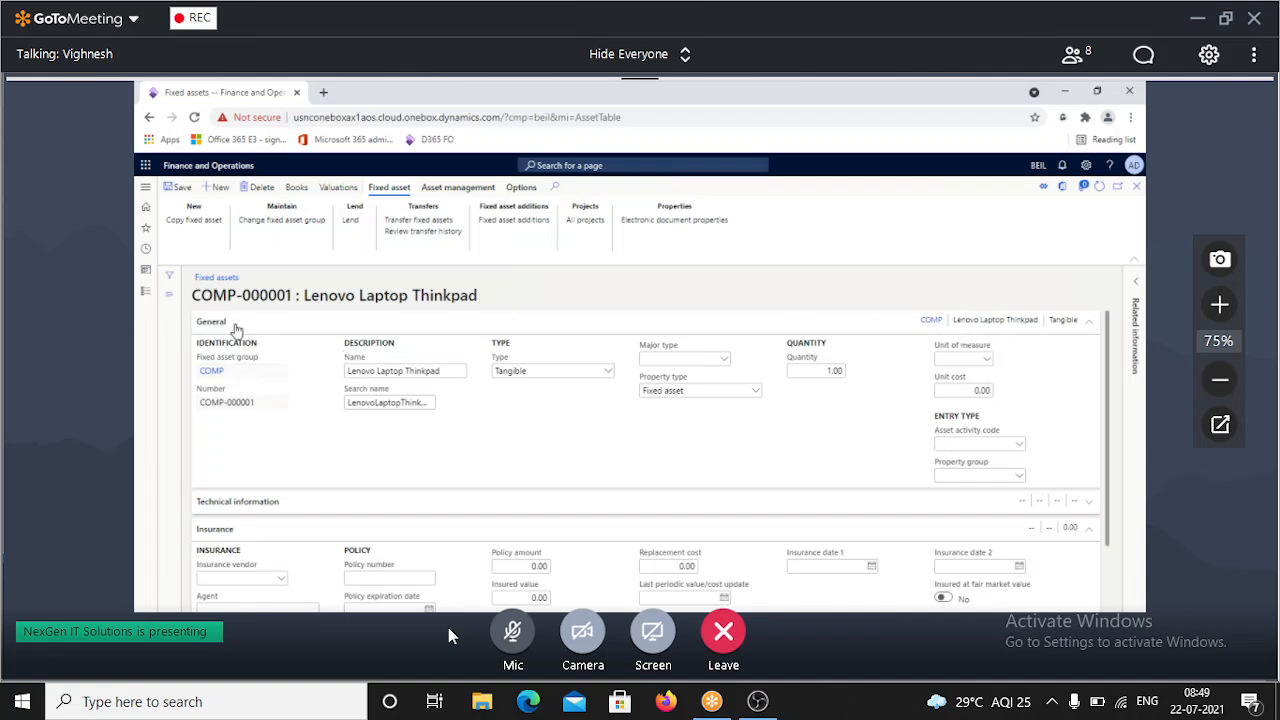
click(237, 329)
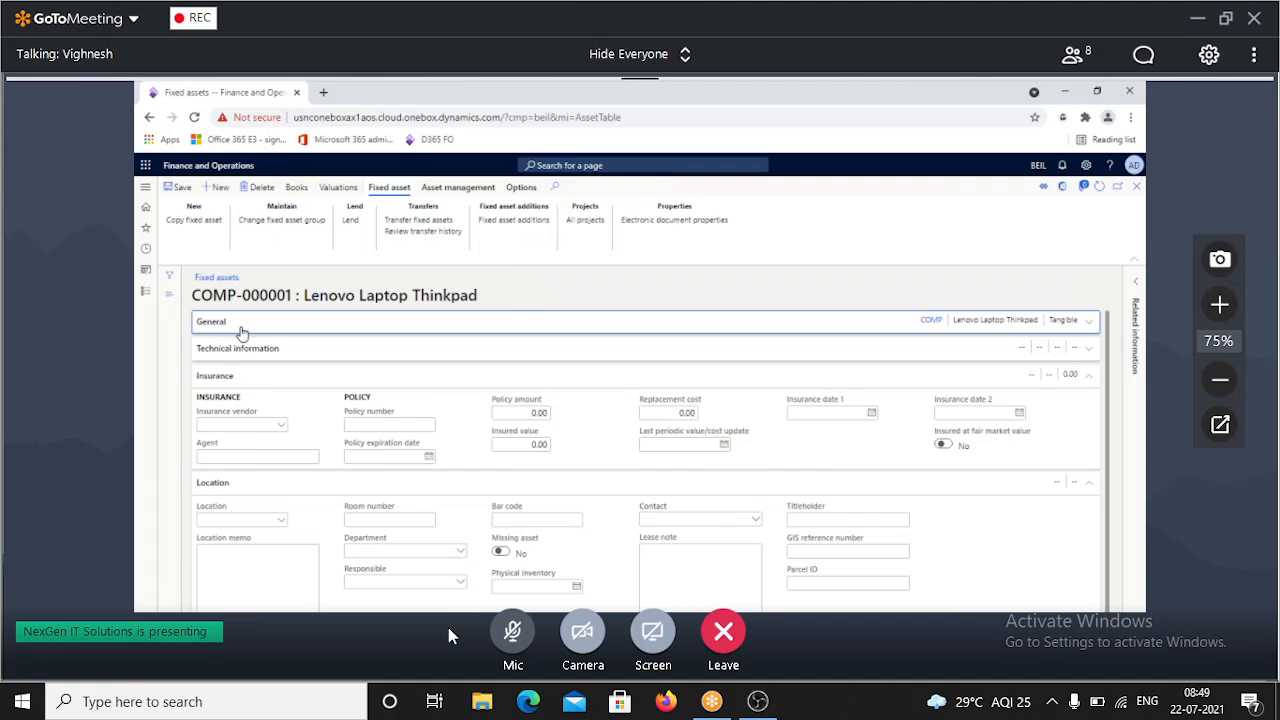
click(295, 333)
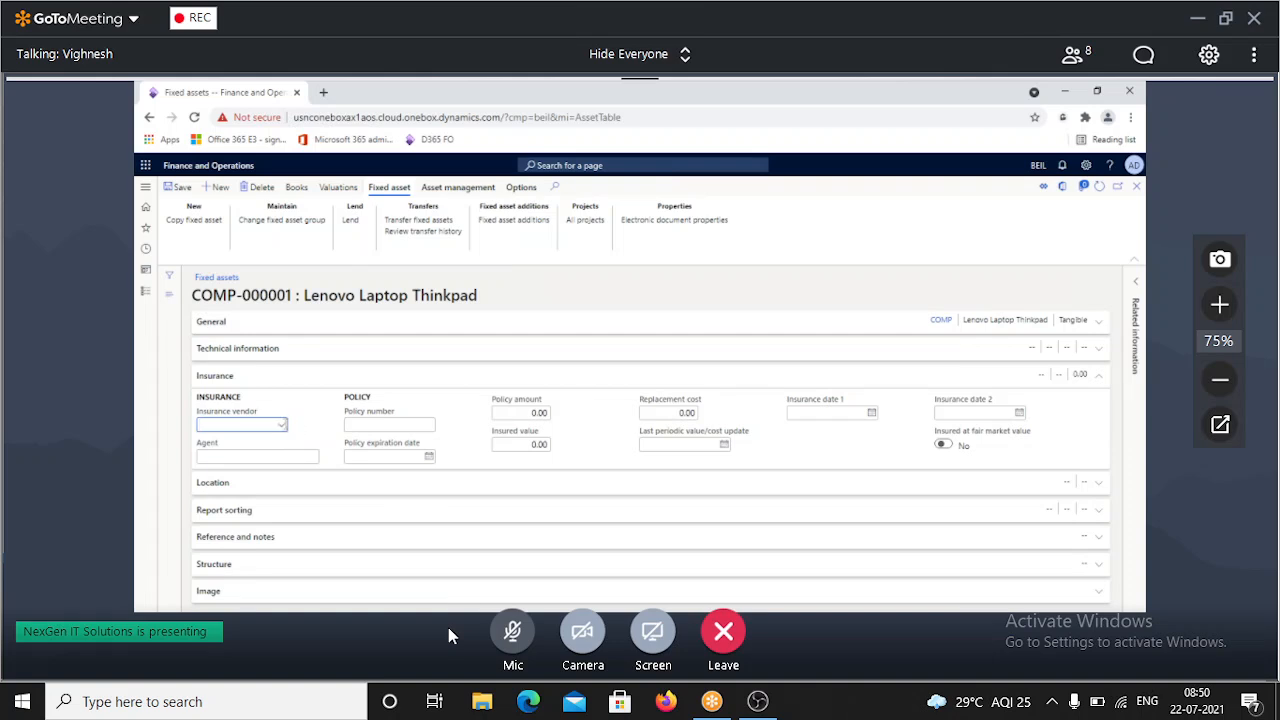
Collapse the laptop asset's Insurance section, expand Location and open the details of its Location field.
click(265, 456)
click(241, 384)
click(246, 408)
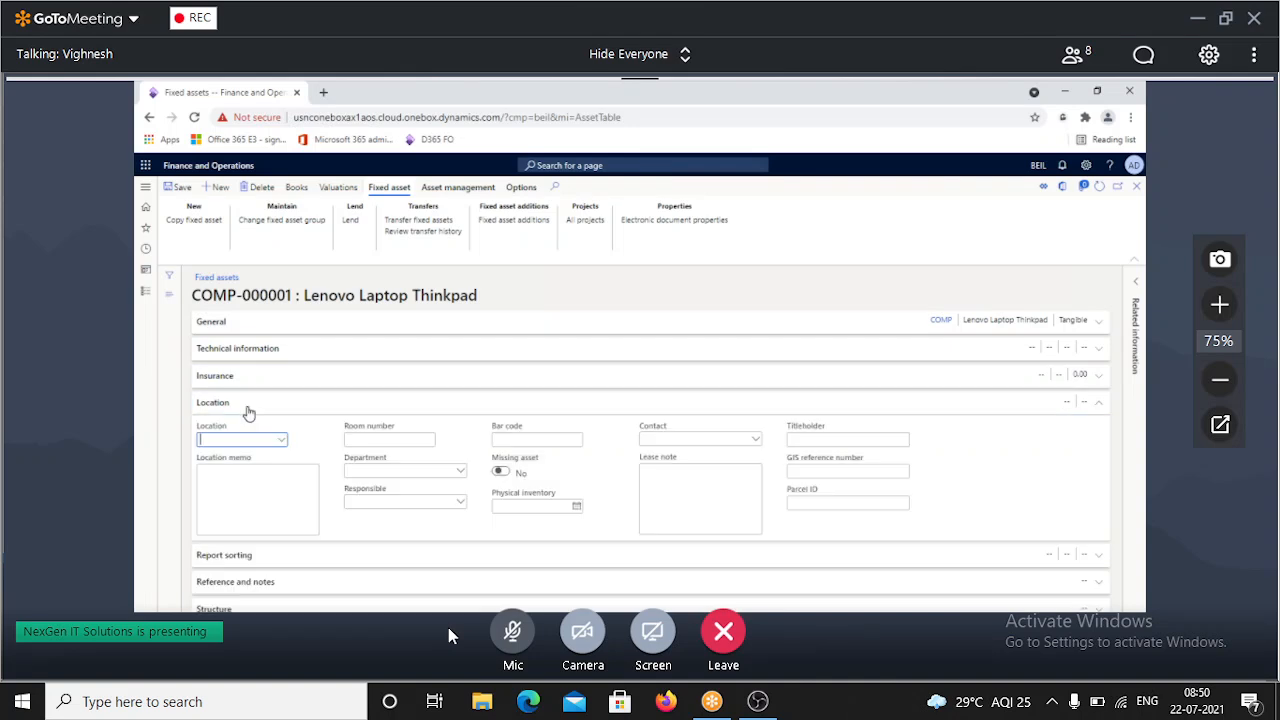
click(279, 446)
right_click(278, 440)
click(235, 497)
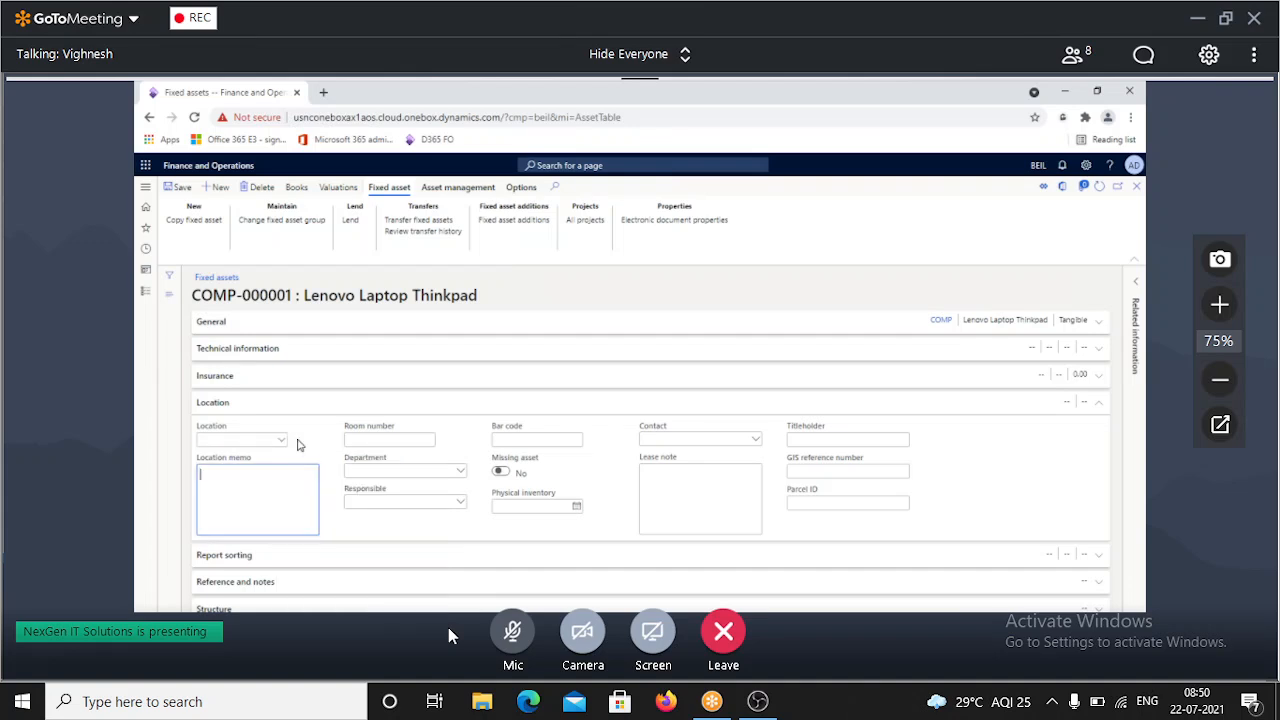
right_click(283, 441)
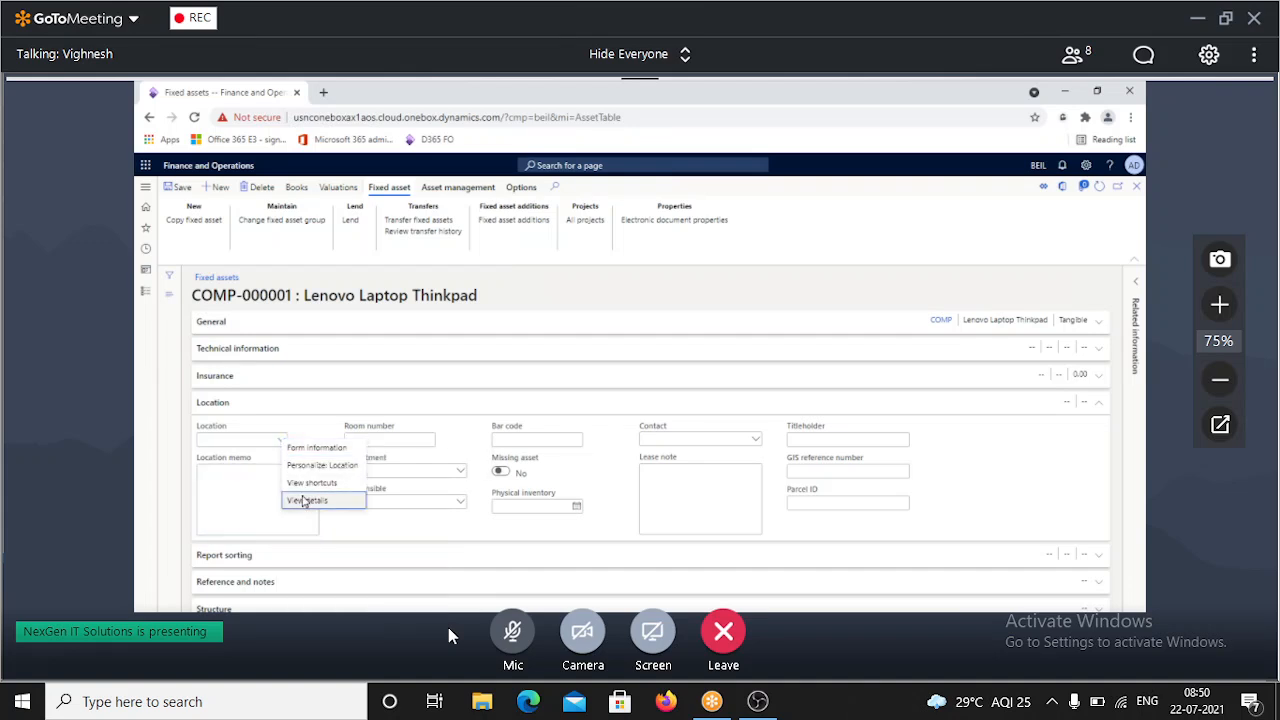
click(304, 500)
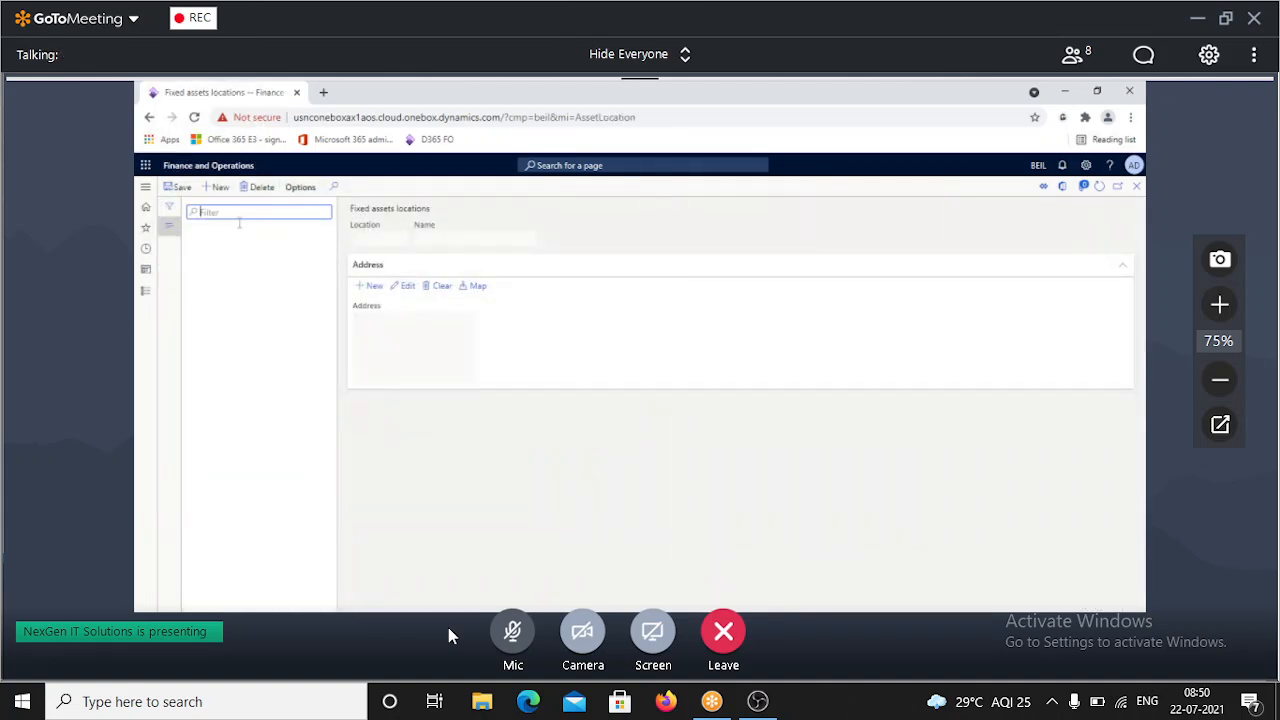
Create a fixed assets location HO named Head office.
click(215, 188)
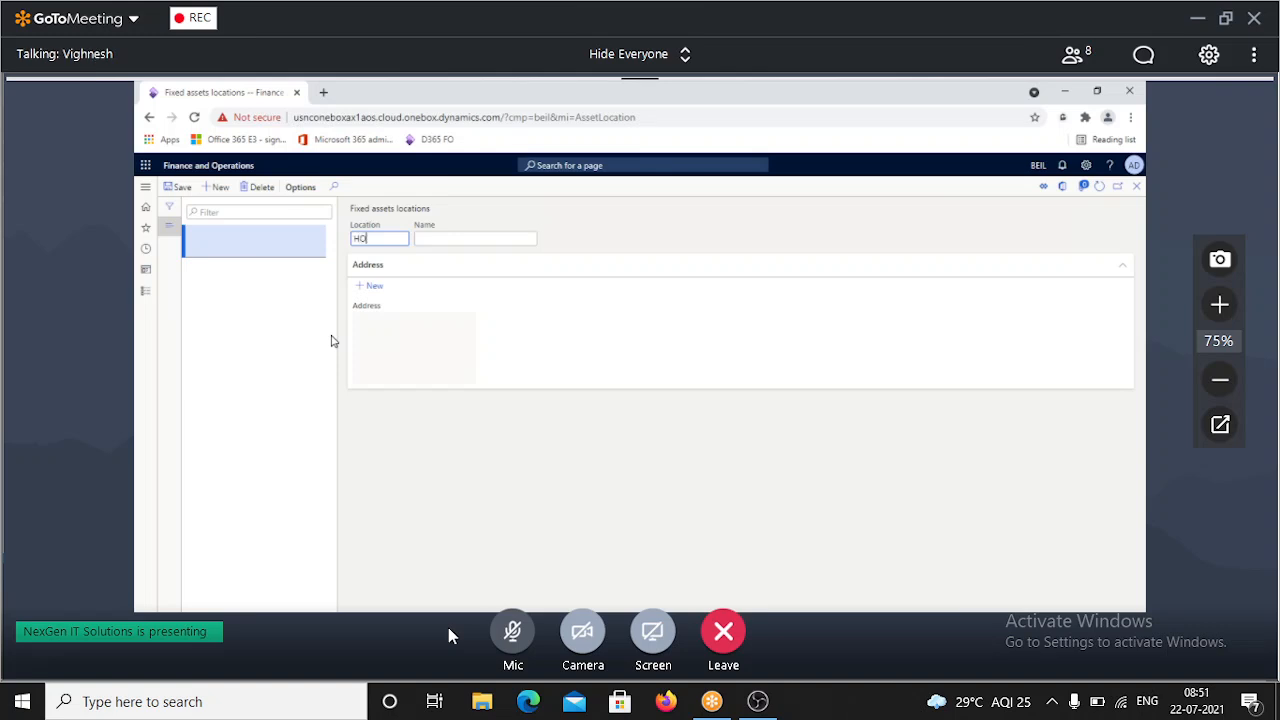
key(Tab)
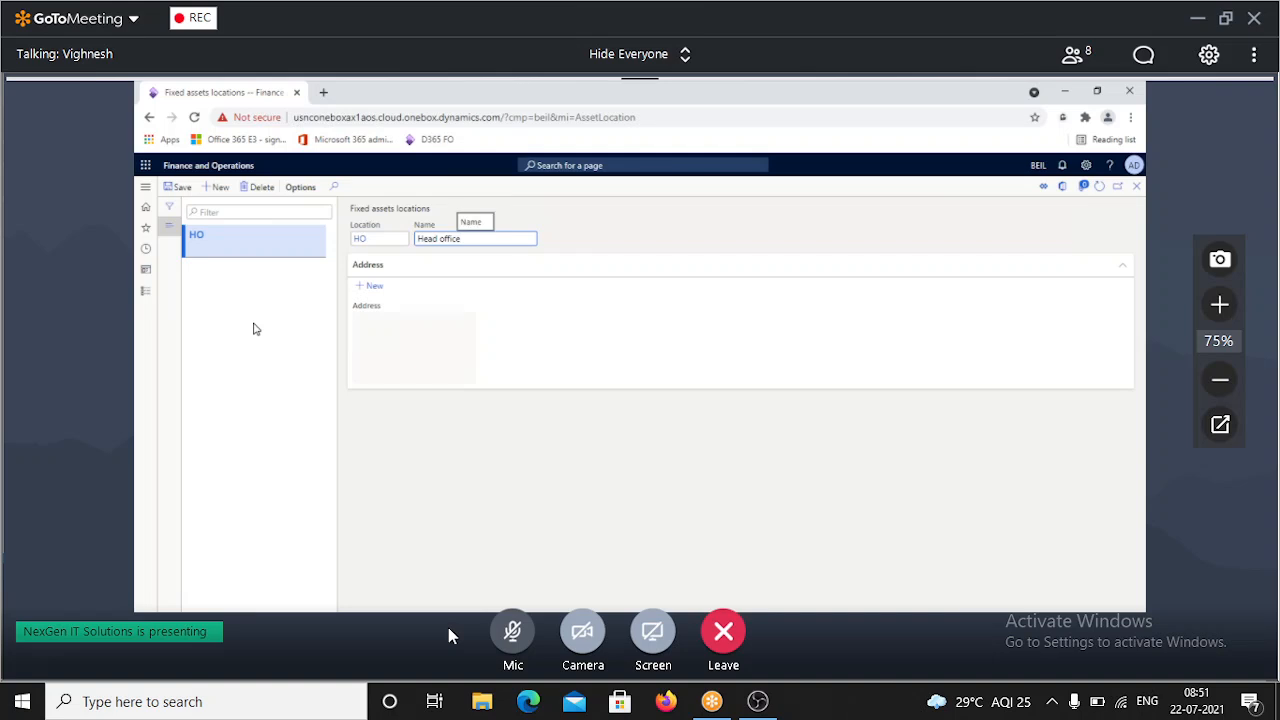
click(400, 321)
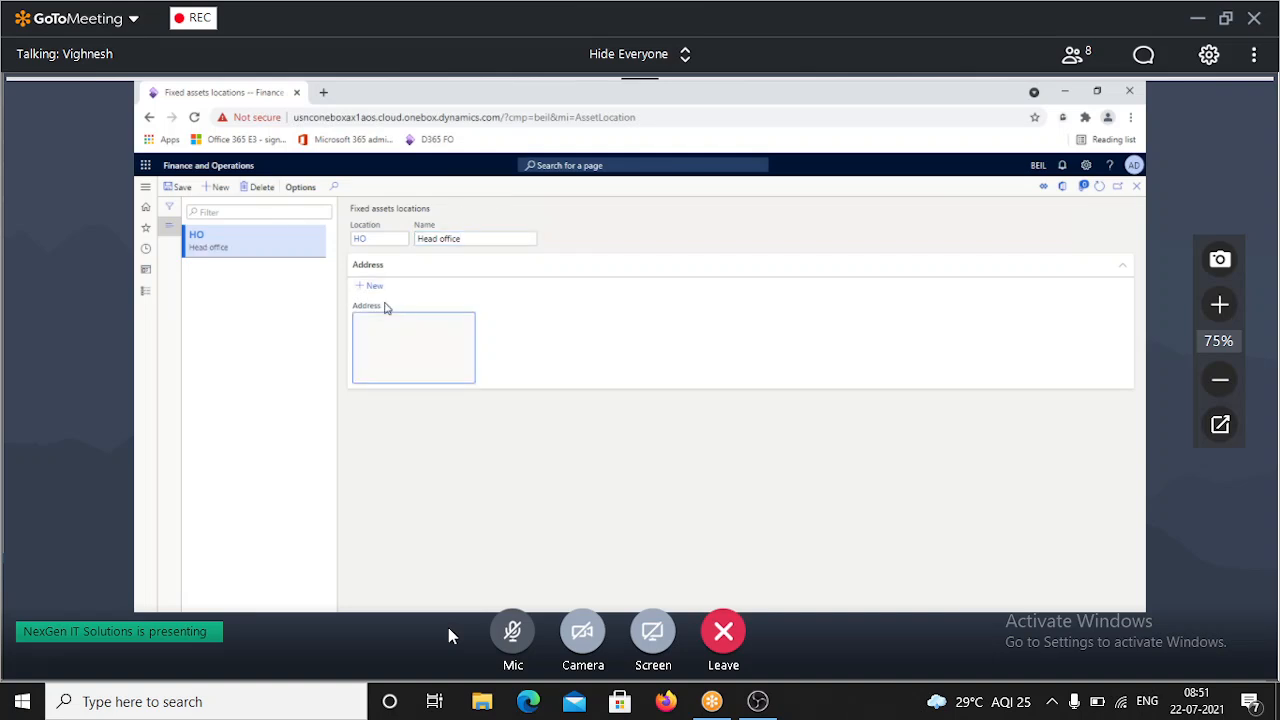
Create and save a second fixed assets location WH named Warehosue.
click(216, 187)
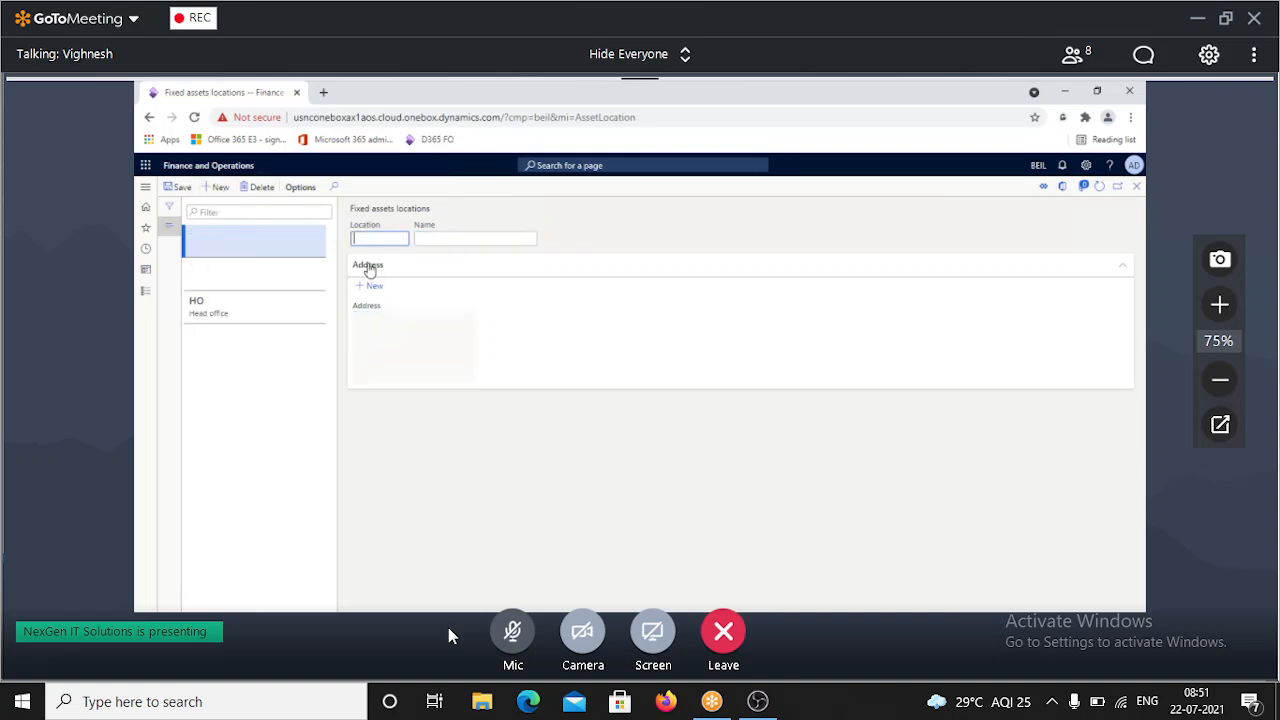
key(Tab)
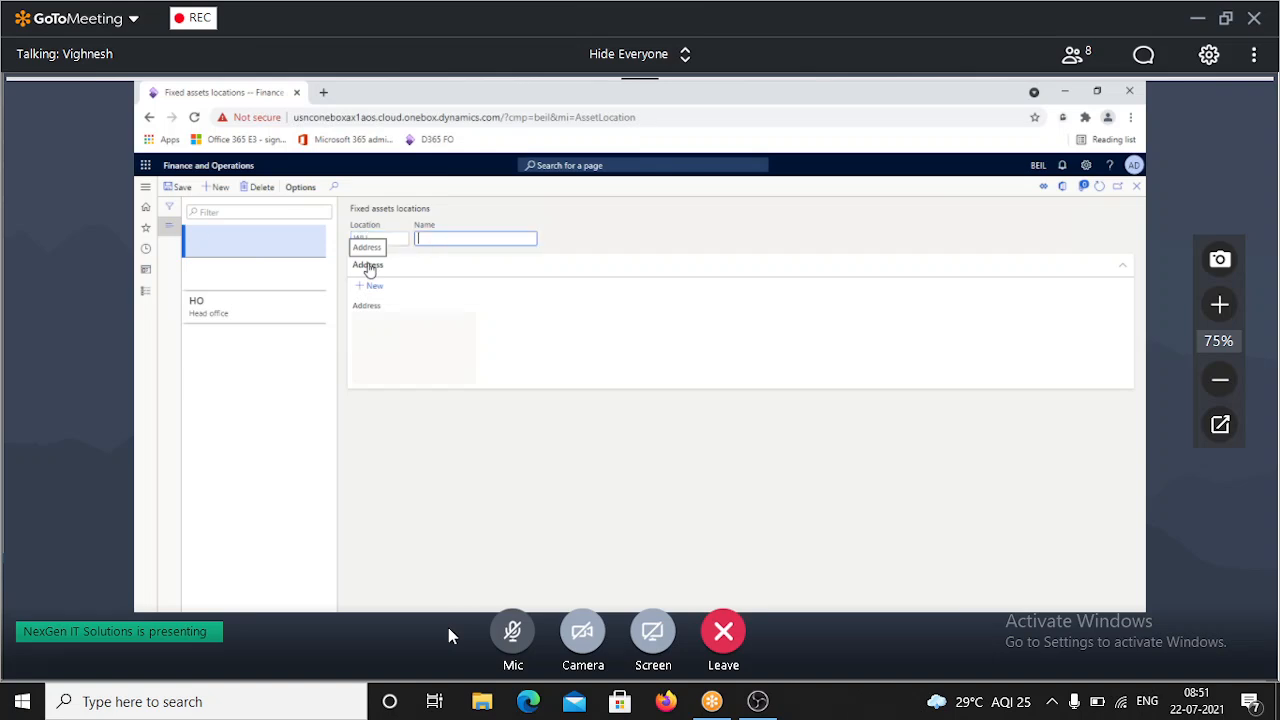
text(Warehosue)
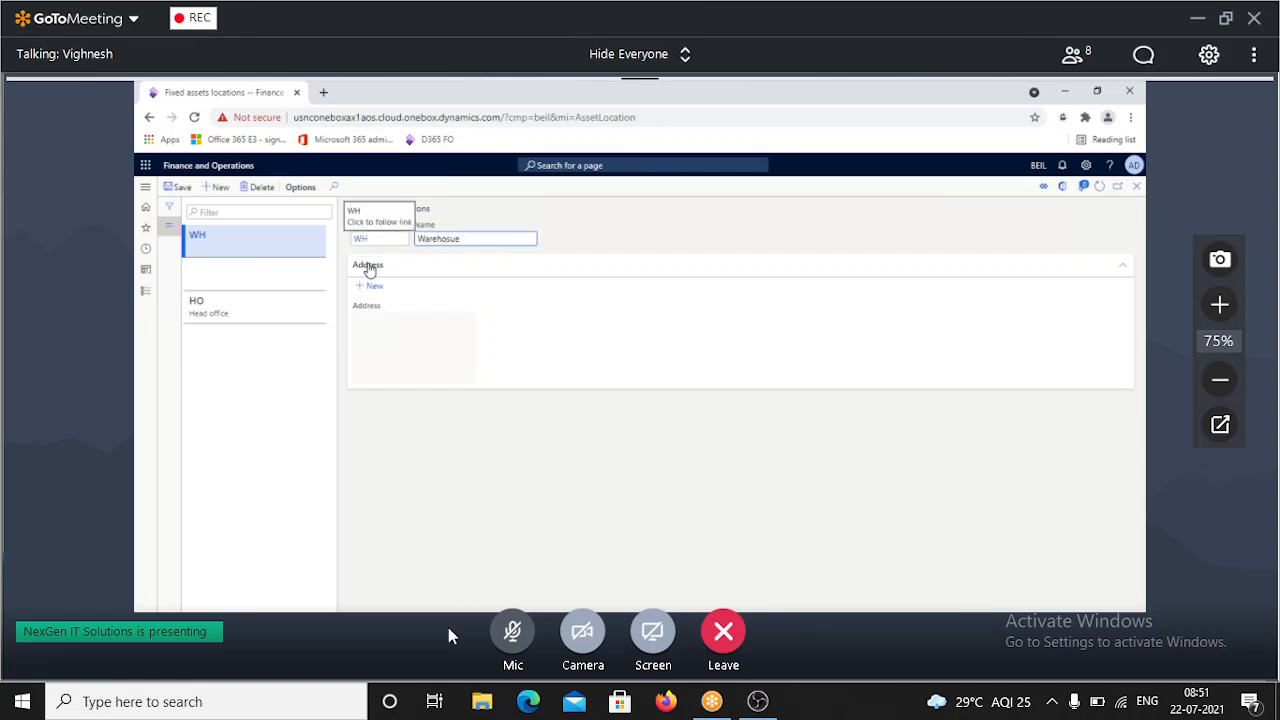
click(180, 190)
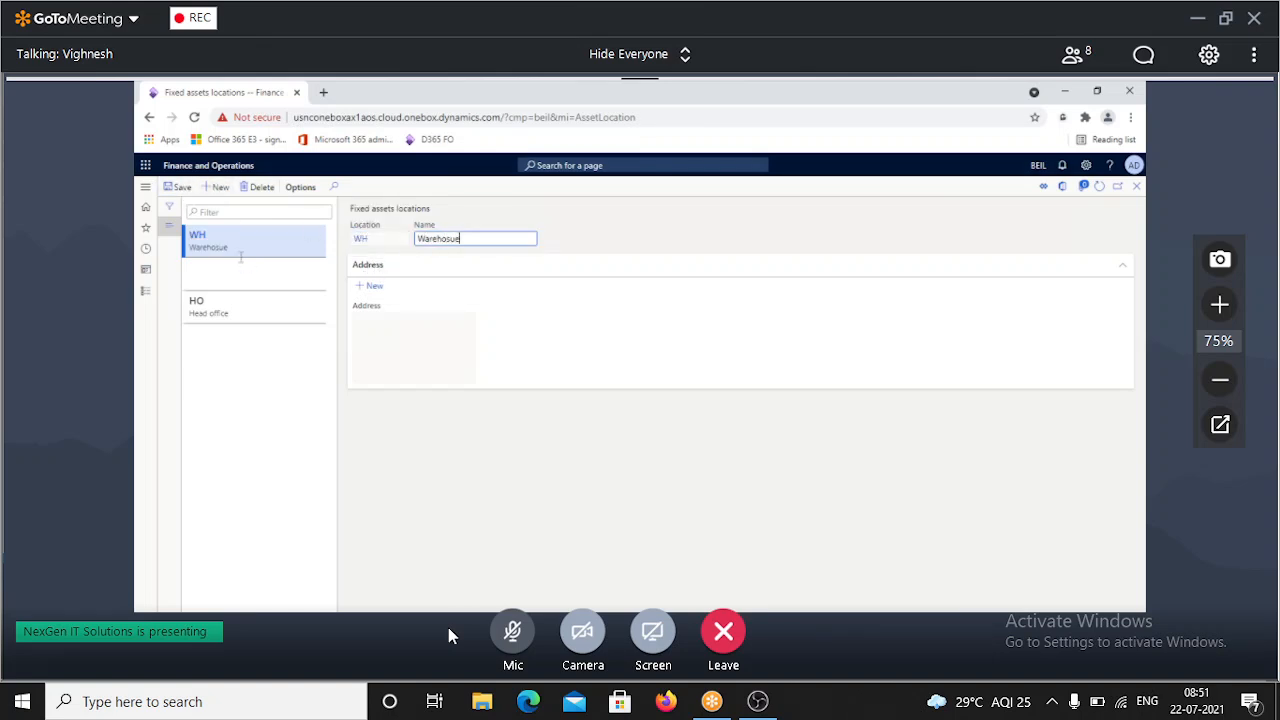
Try to remove the empty row from the fixed assets locations list and reload the page.
click(233, 192)
click(257, 187)
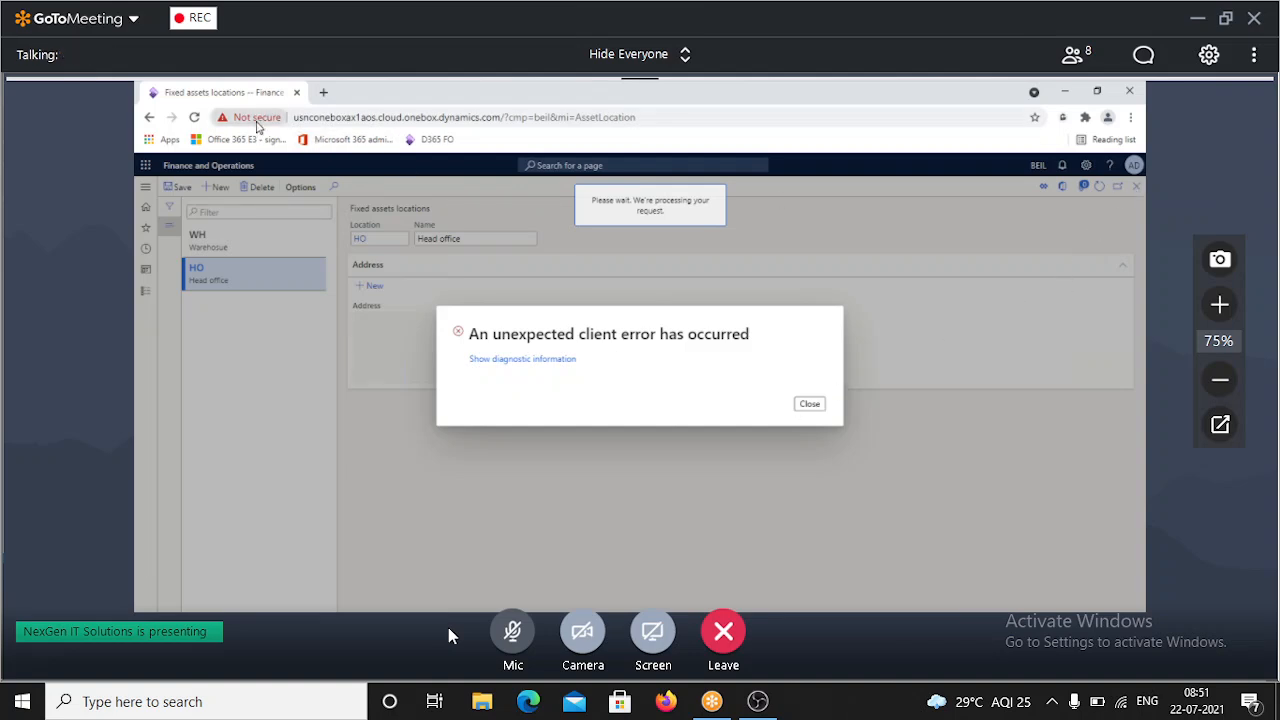
click(195, 118)
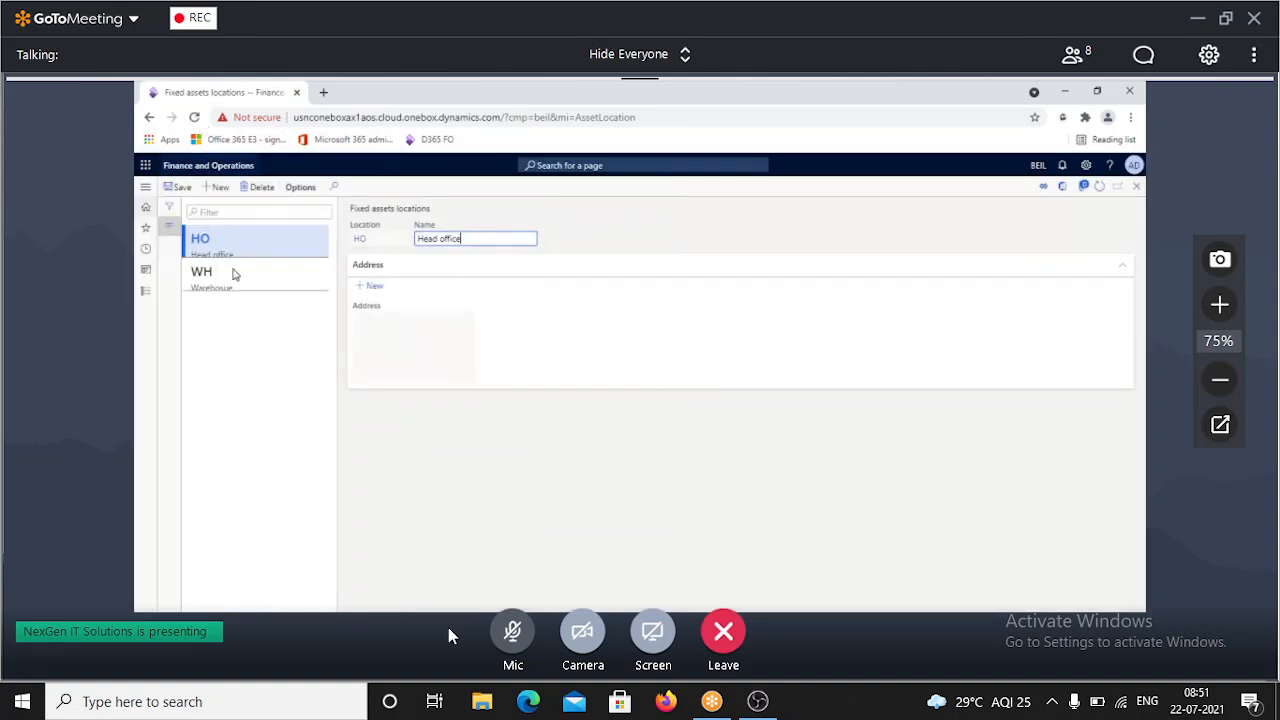
click(243, 278)
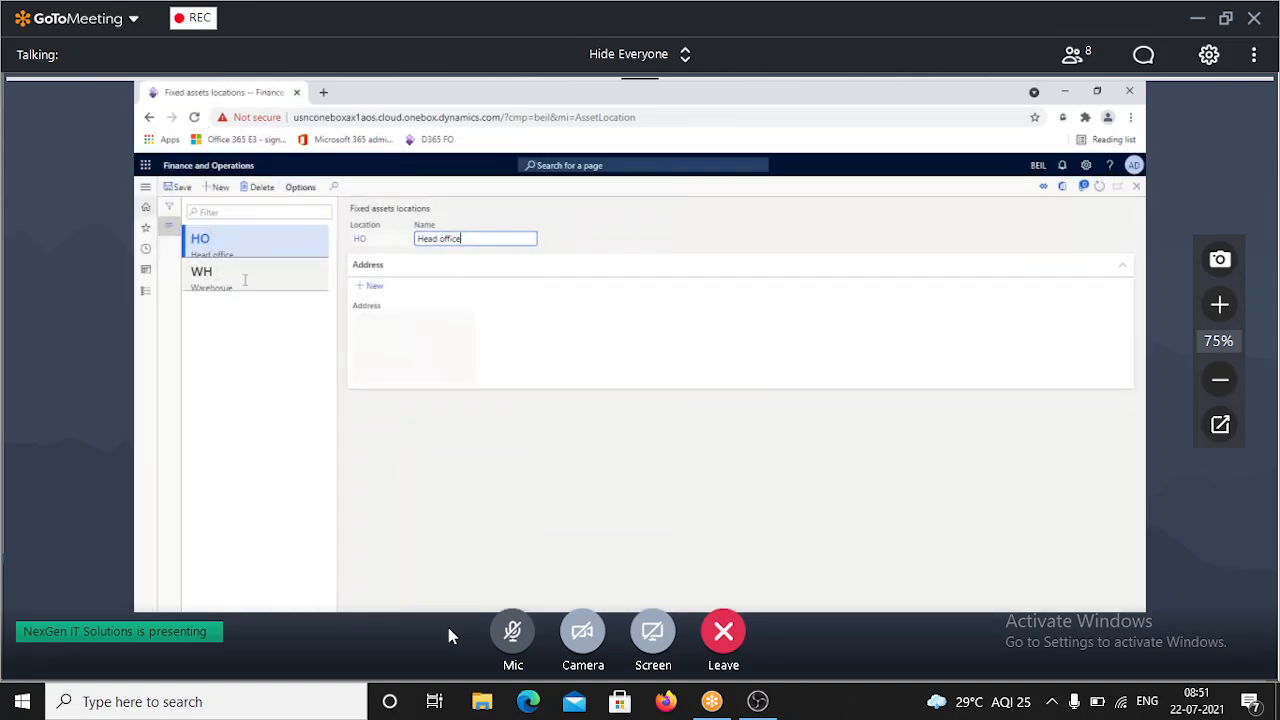
Create a third fixed assets location ProdPlant named Production Plant.
click(218, 188)
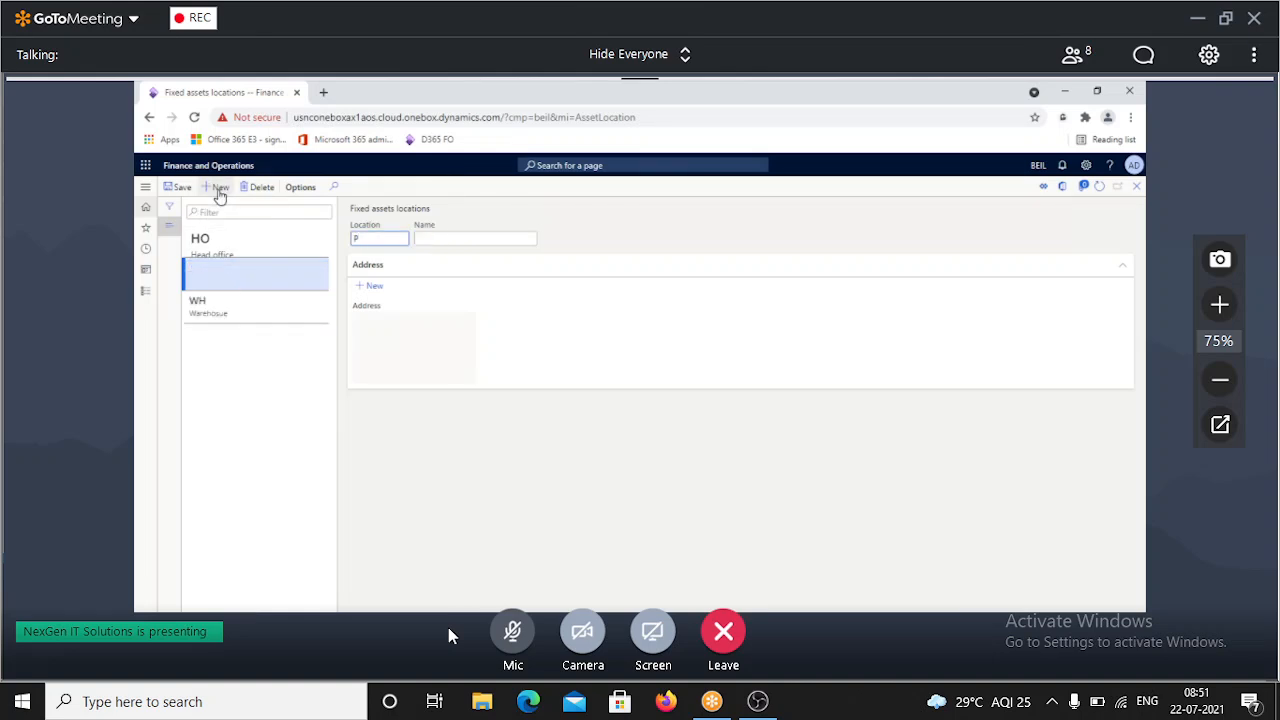
text(ProdPlant)
key(Tab)
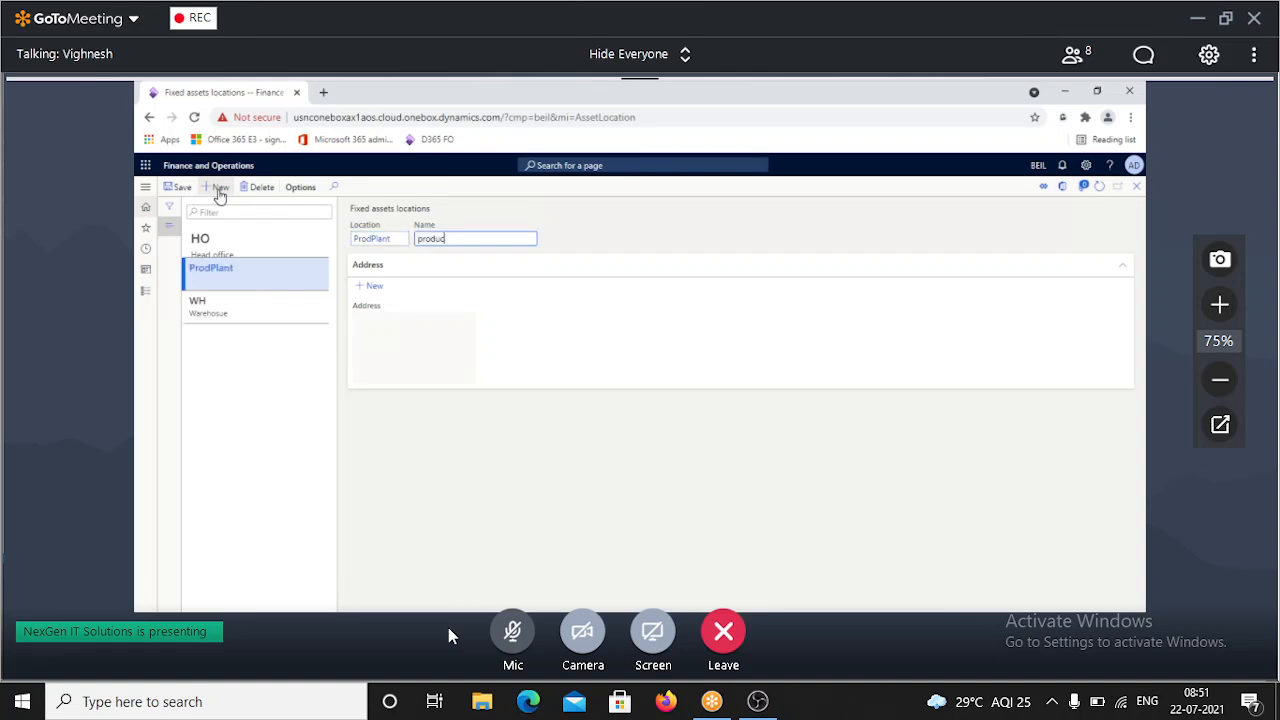
text(Production Plant)
key(Tab)
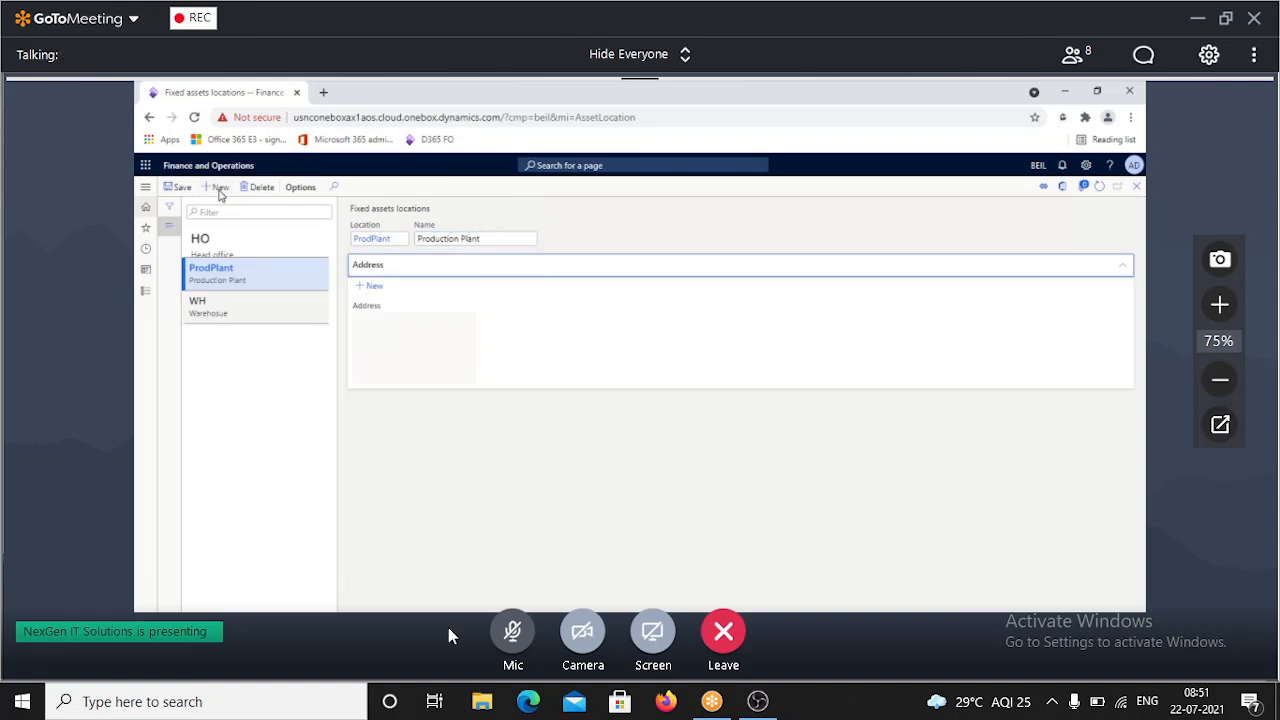
Close the locations setup and reopen the Lenovo Laptop Thinkpad record from the fixed assets list.
click(1136, 187)
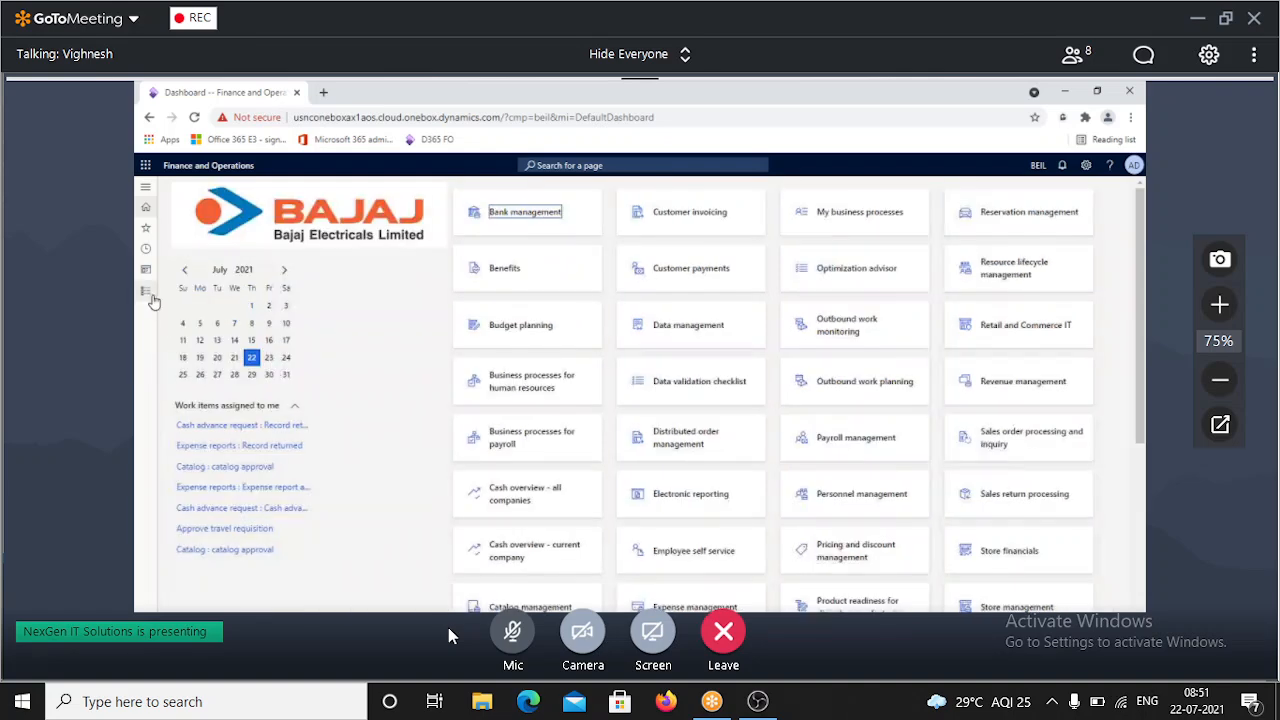
click(146, 290)
scroll(175, 330, down, 3)
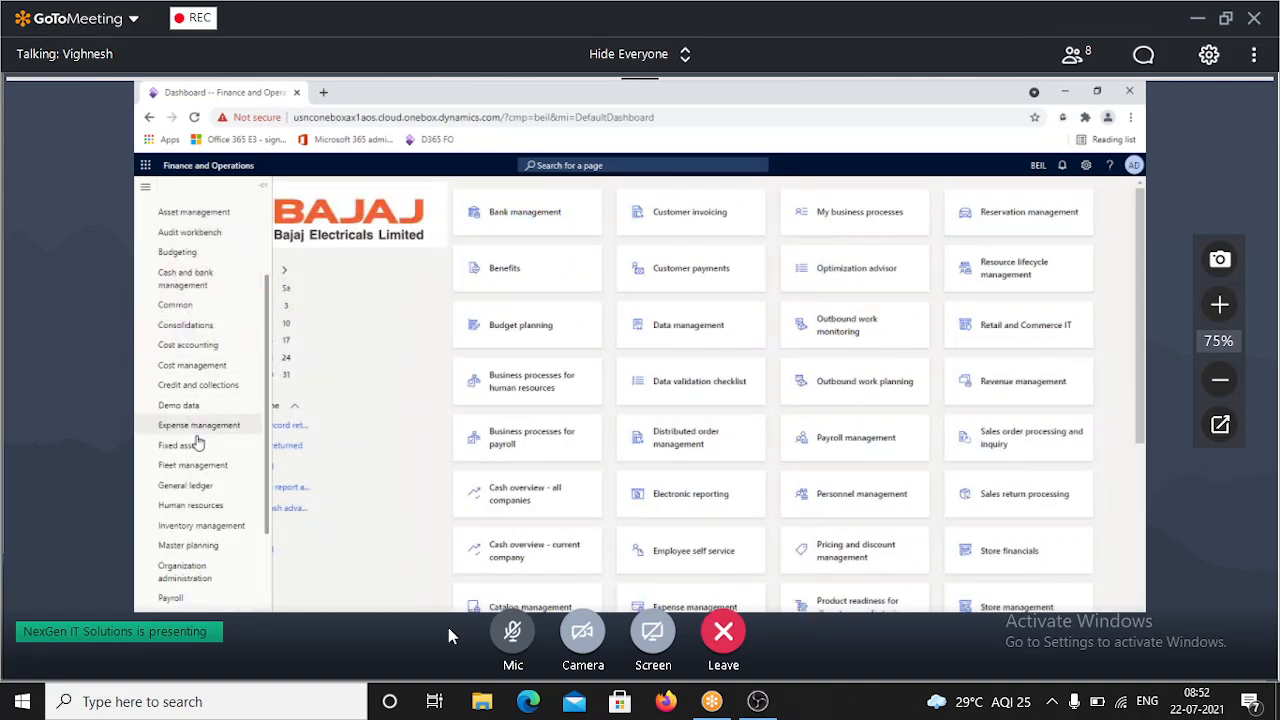
click(196, 446)
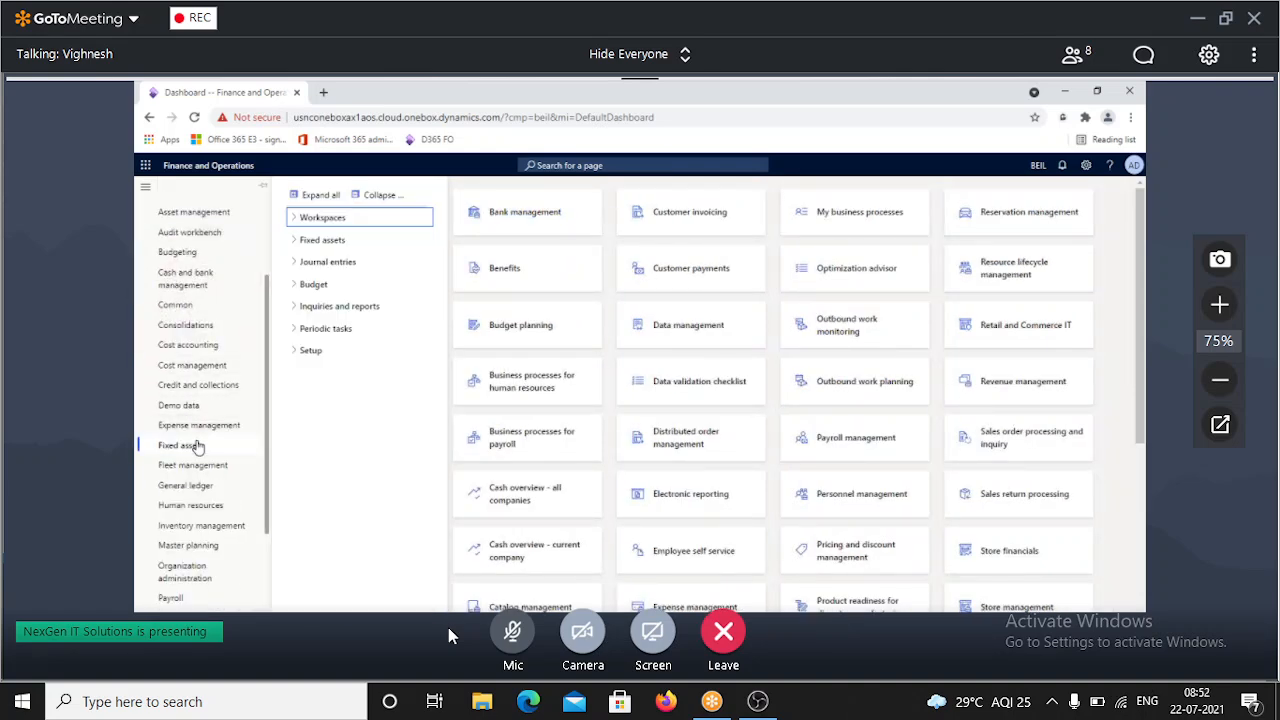
click(325, 242)
click(333, 262)
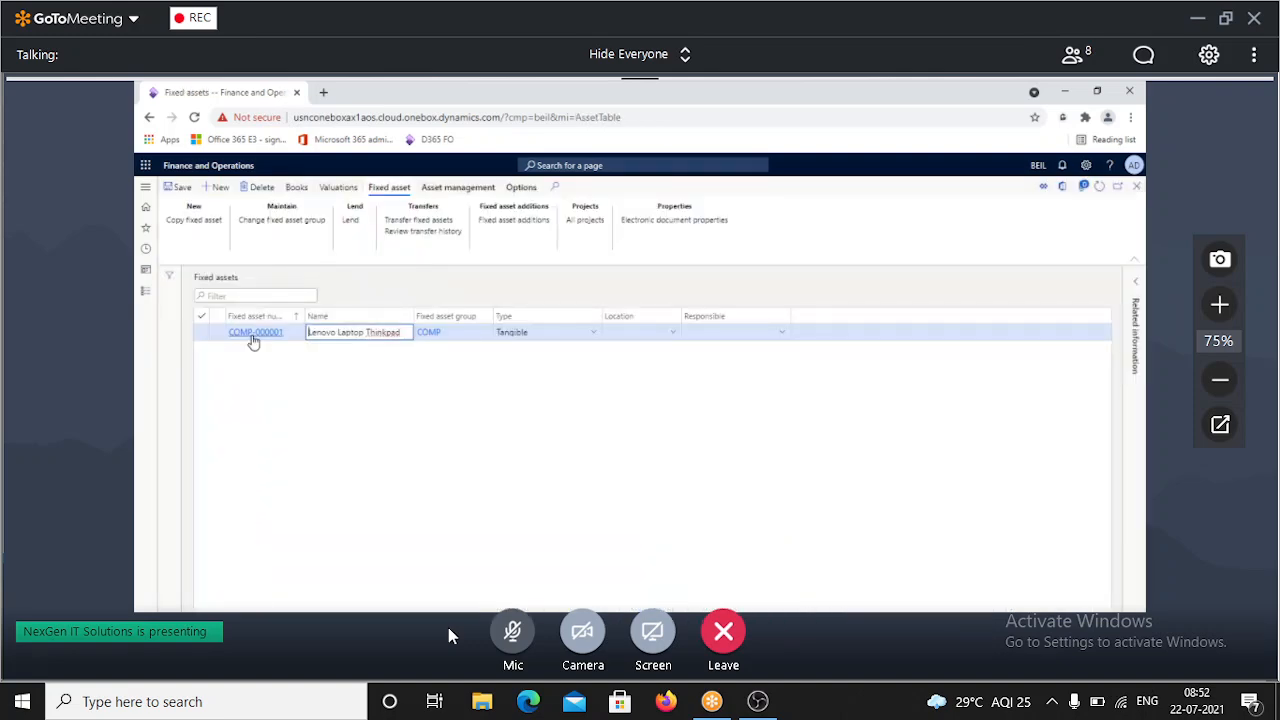
click(254, 333)
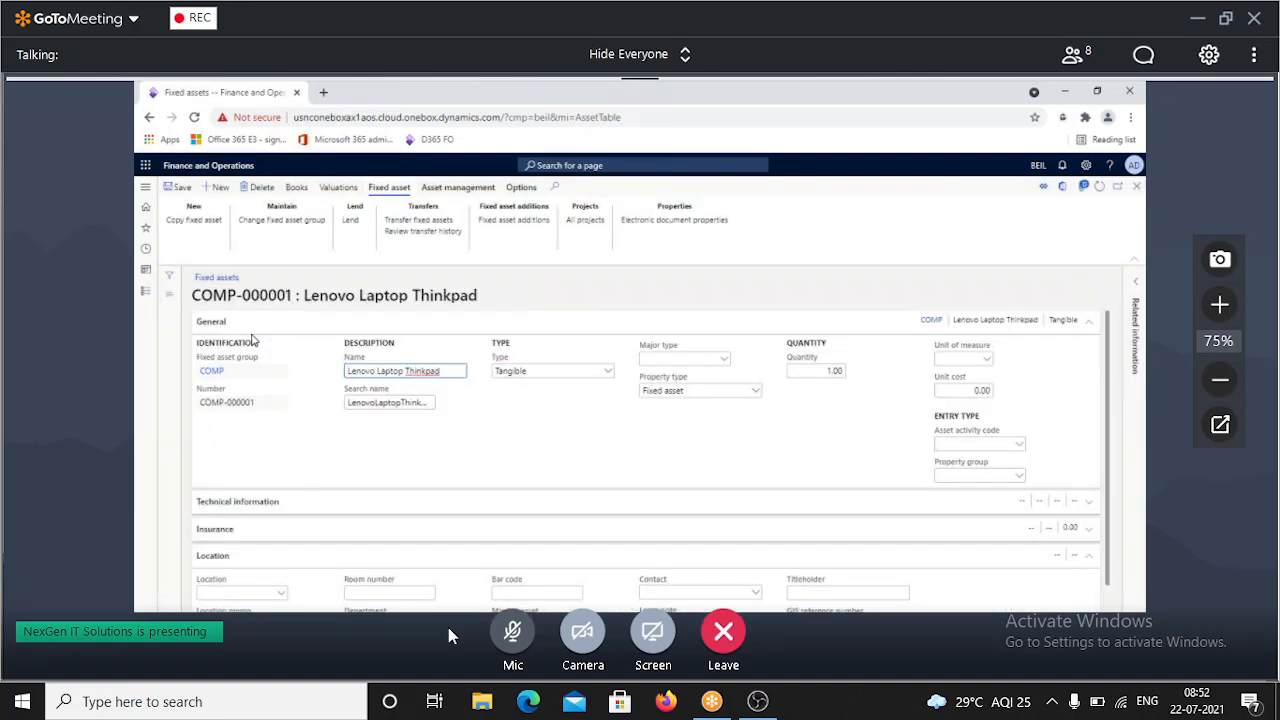
Set the laptop asset's location to HO, the head office.
scroll(340, 558, down, 1)
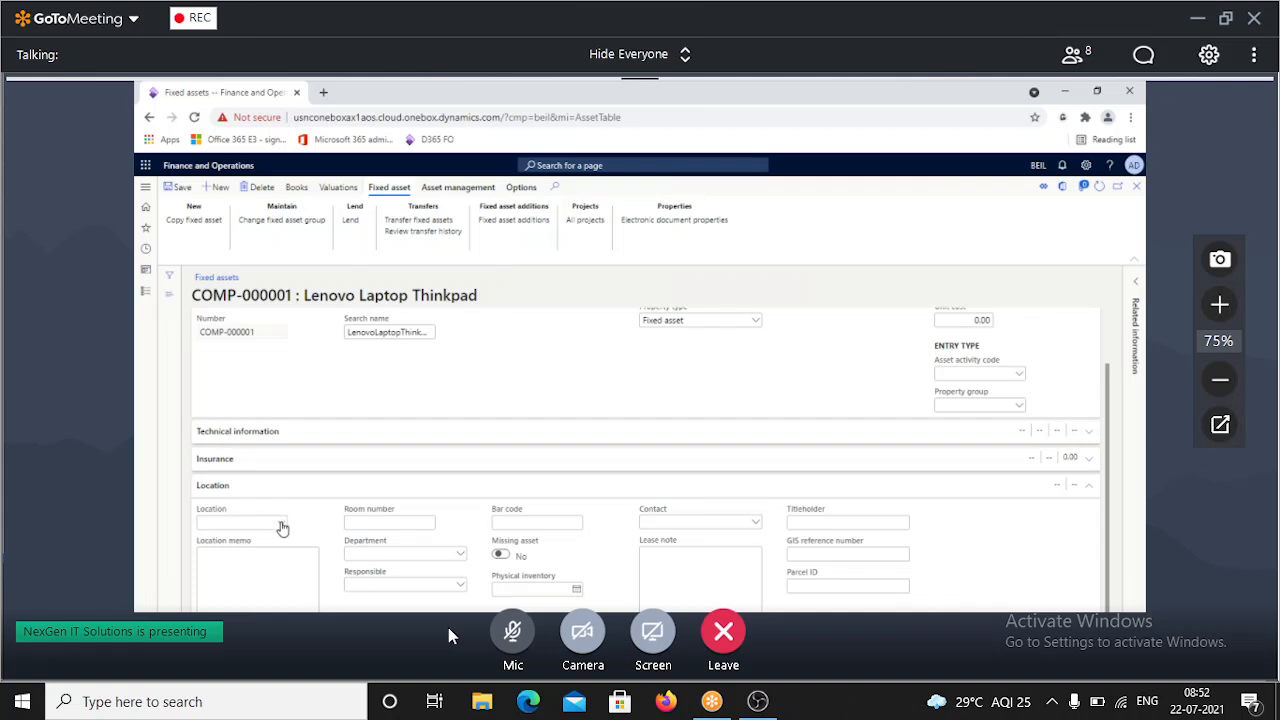
click(283, 528)
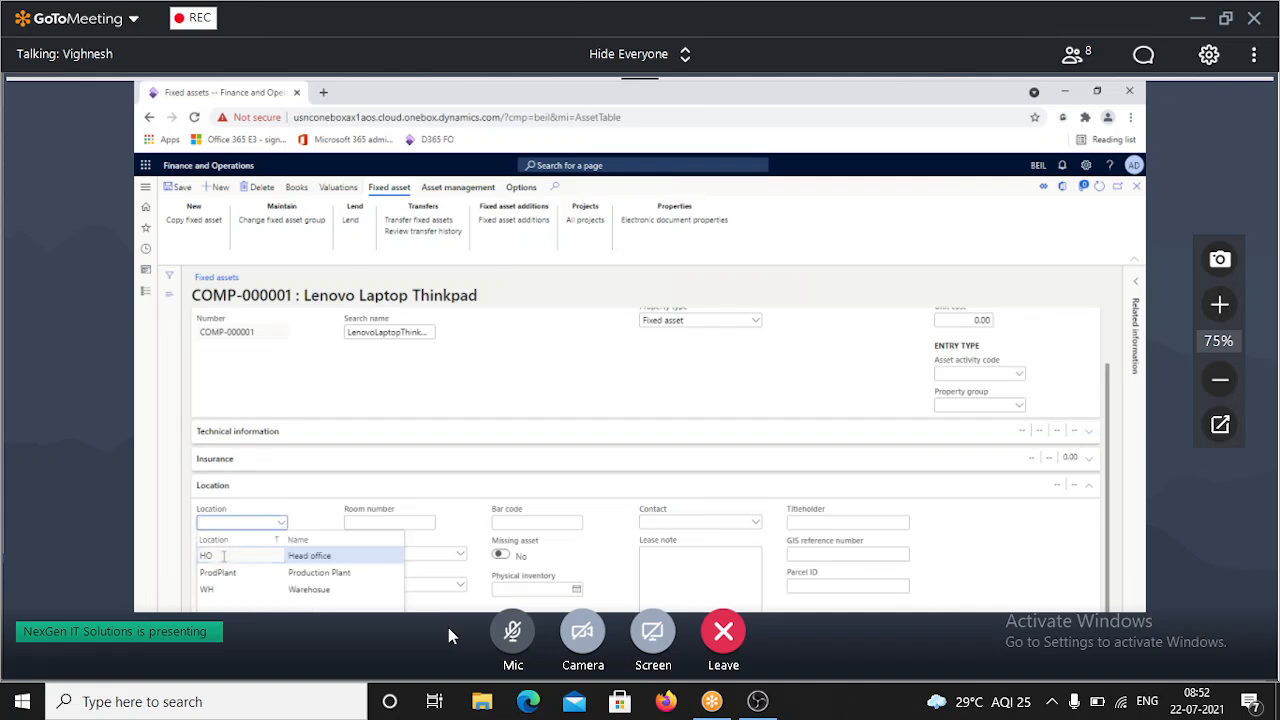
click(223, 556)
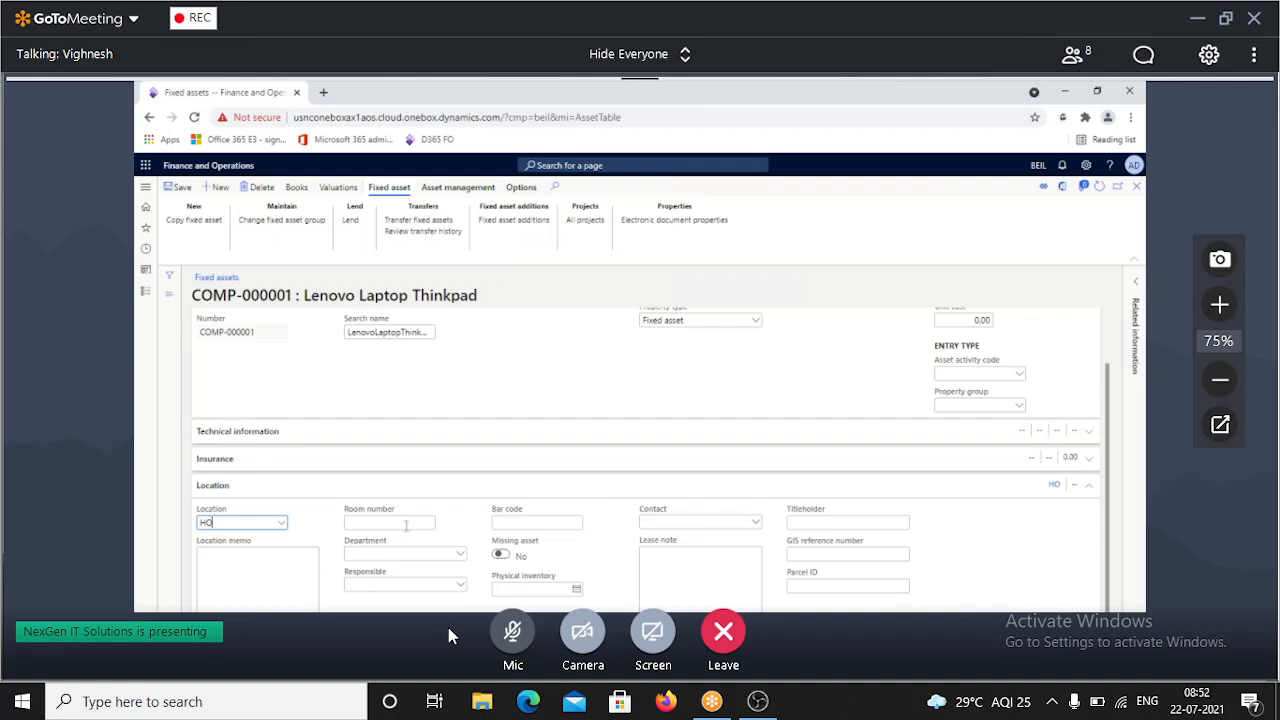
Look at the room number field and the available departments in the laptop asset's Location section.
scroll(405, 525, down, 1)
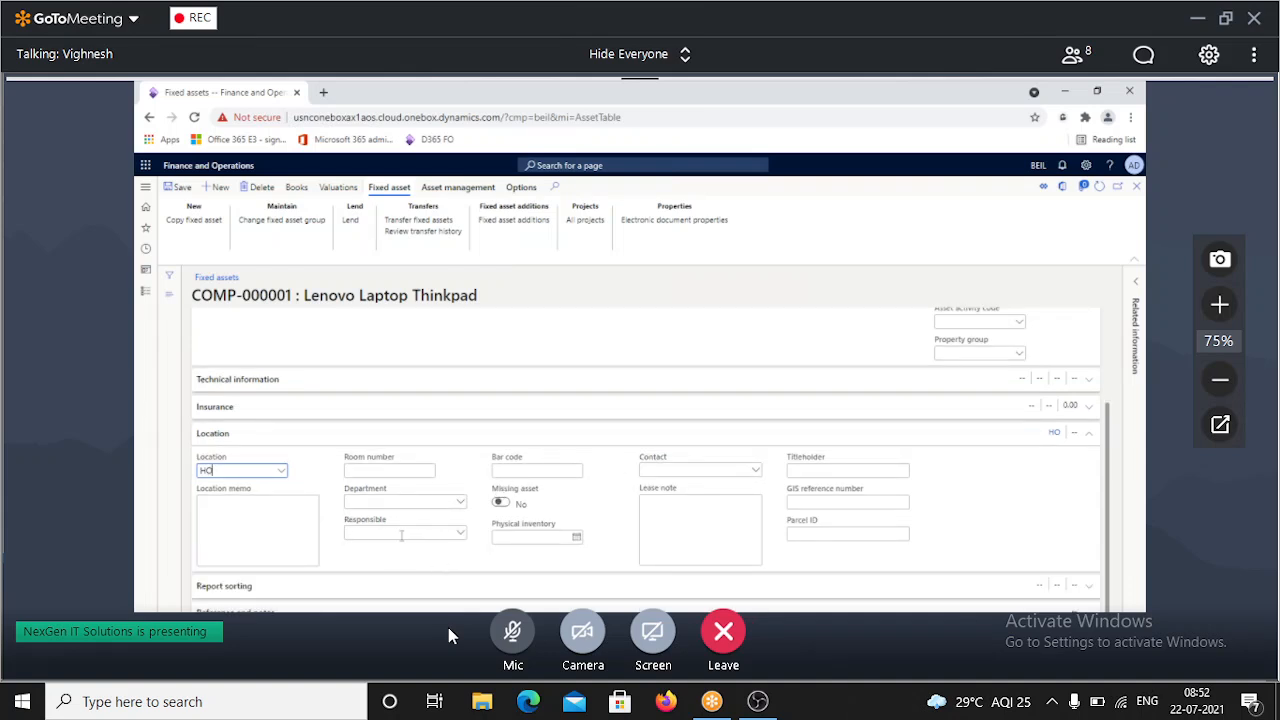
click(384, 474)
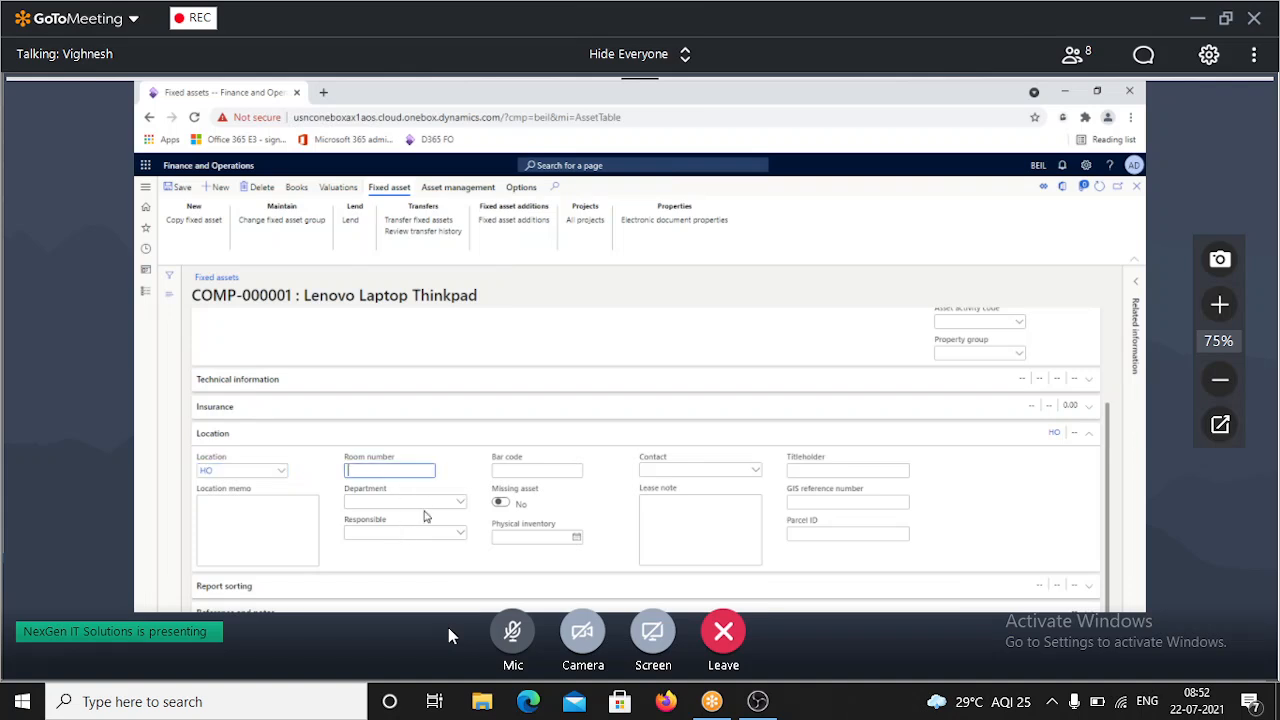
click(458, 503)
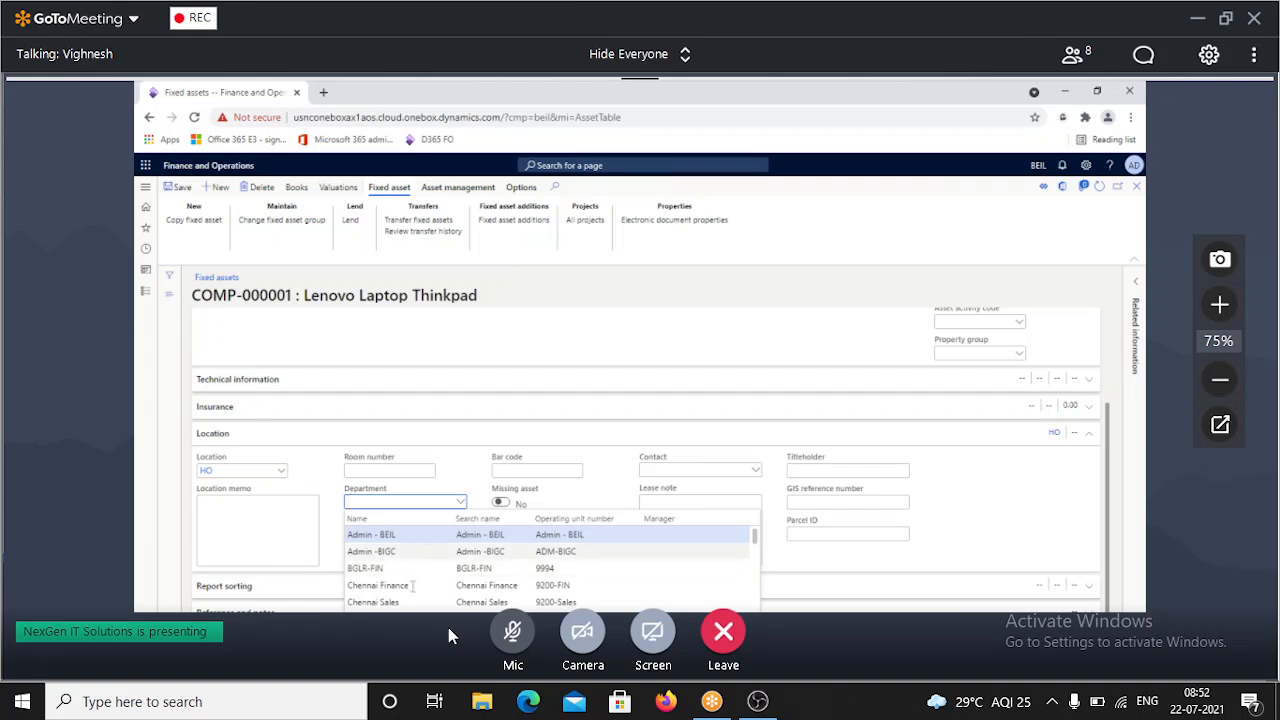
click(990, 527)
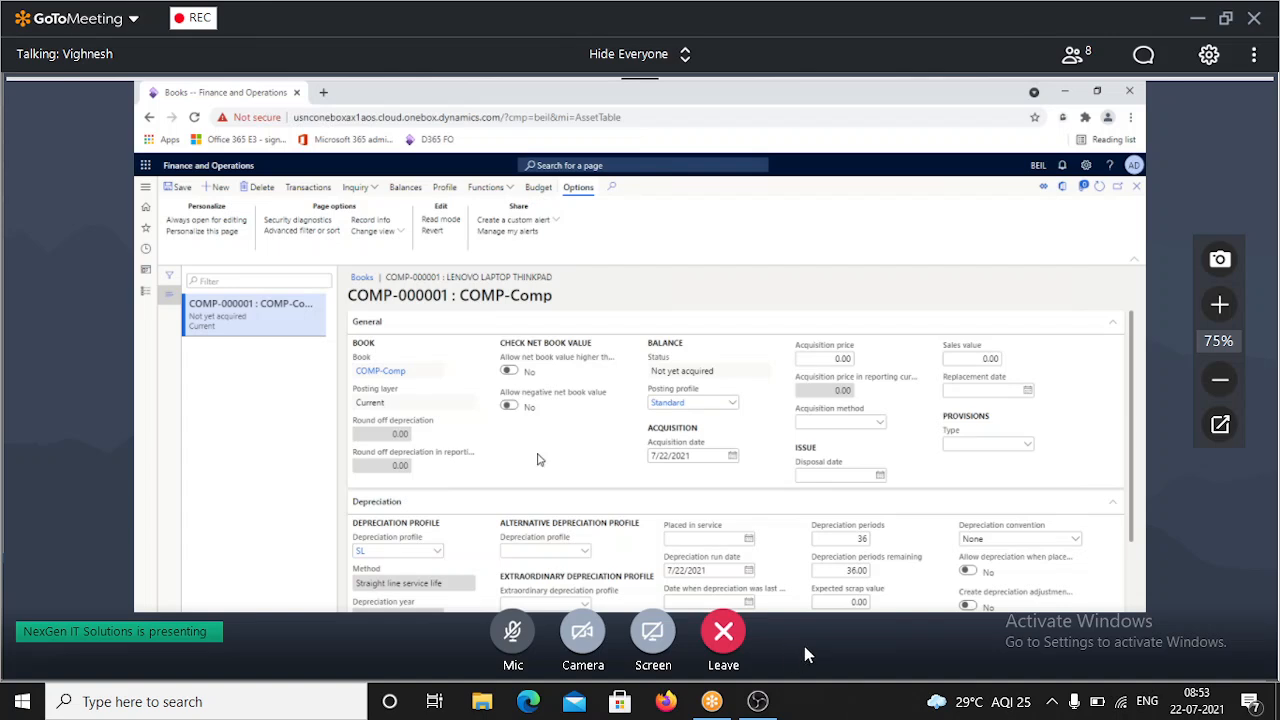
Review the status, service life and depreciation periods of the laptop's COMP-Comp book and return to the asset record.
click(1220, 382)
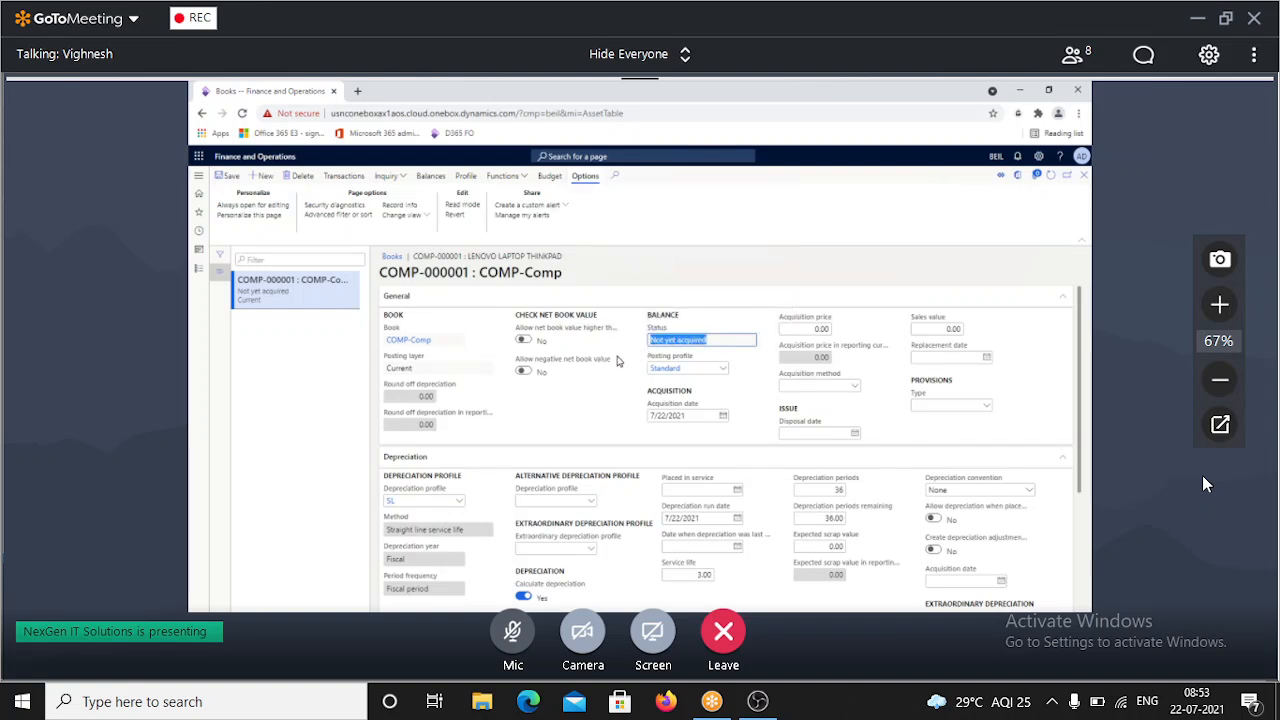
click(572, 394)
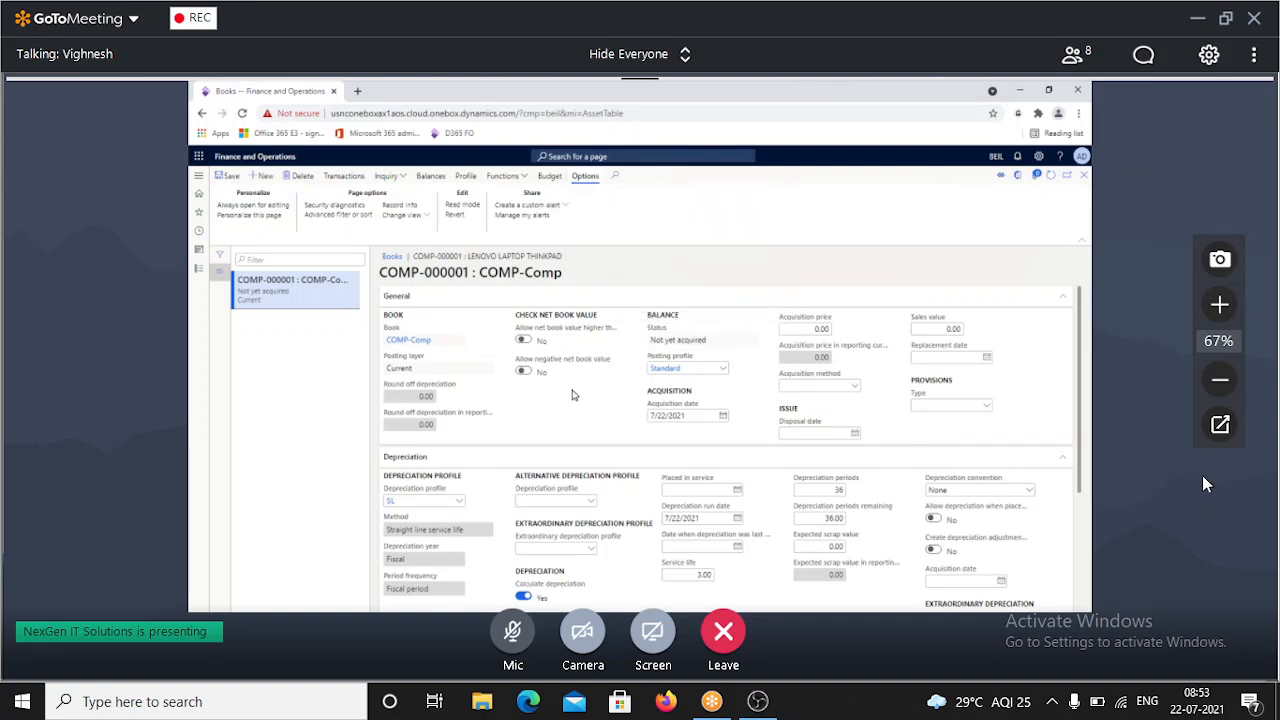
click(681, 573)
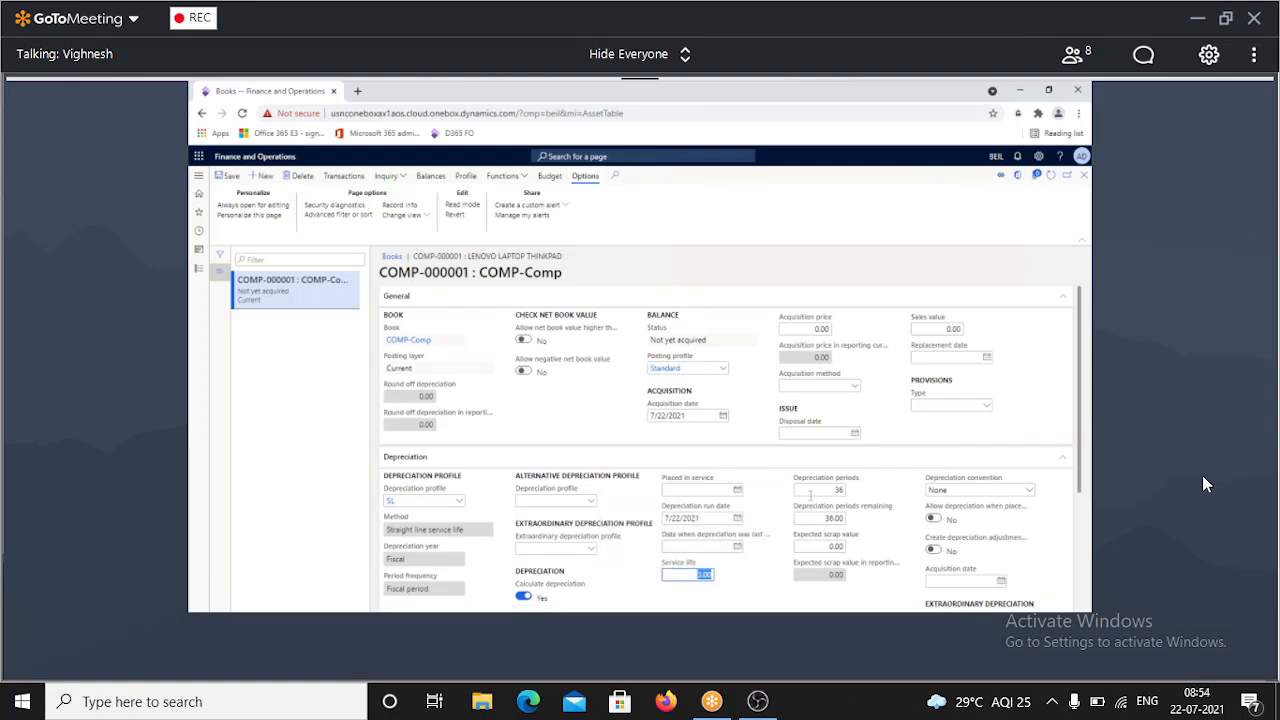
click(810, 494)
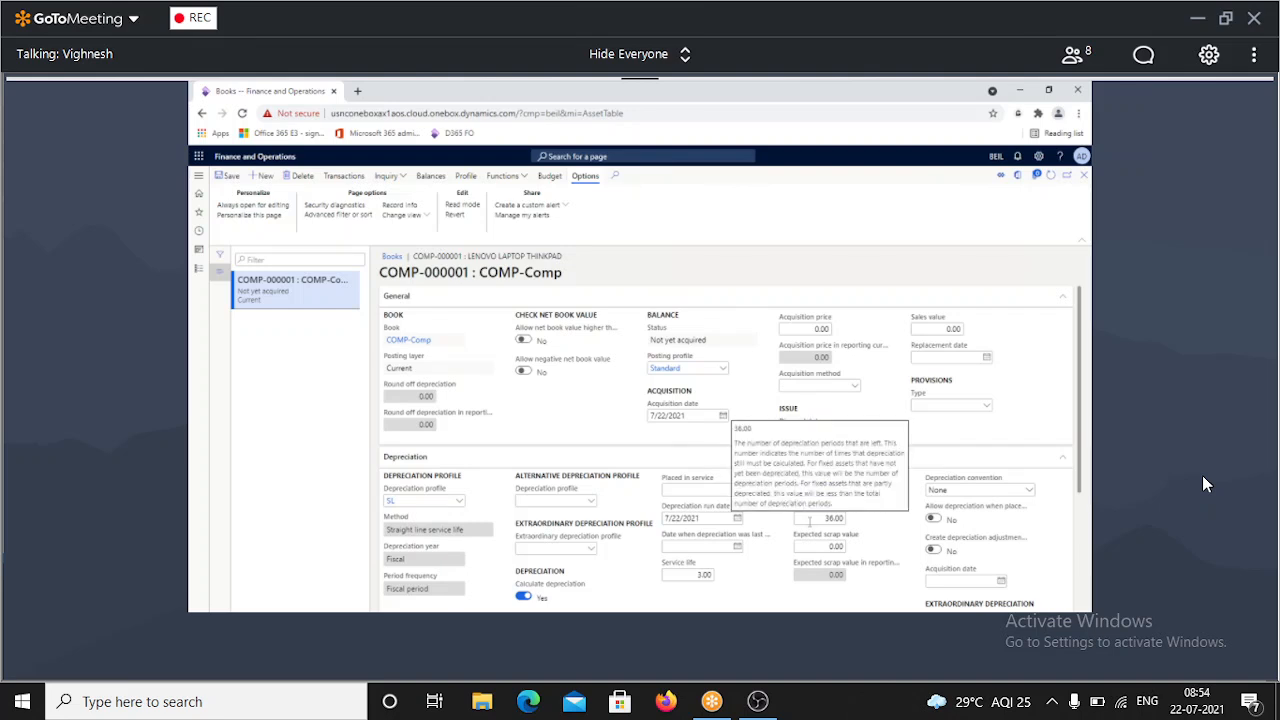
click(810, 519)
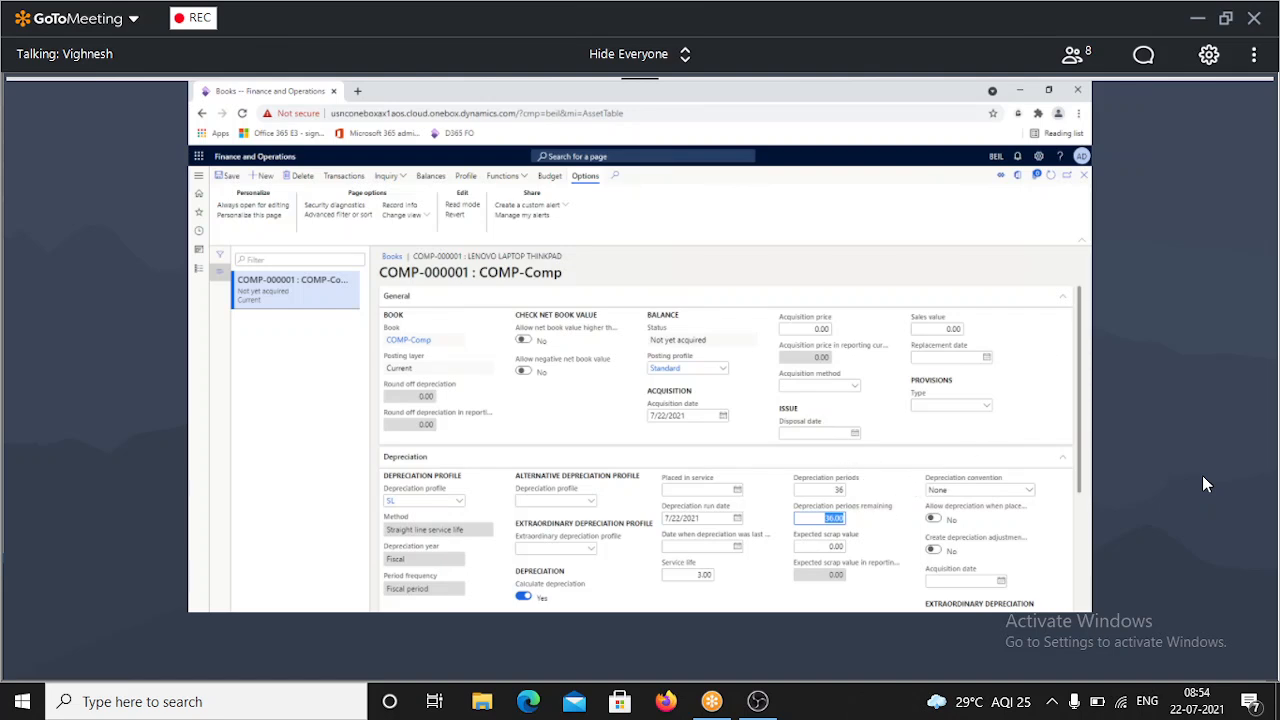
click(1087, 178)
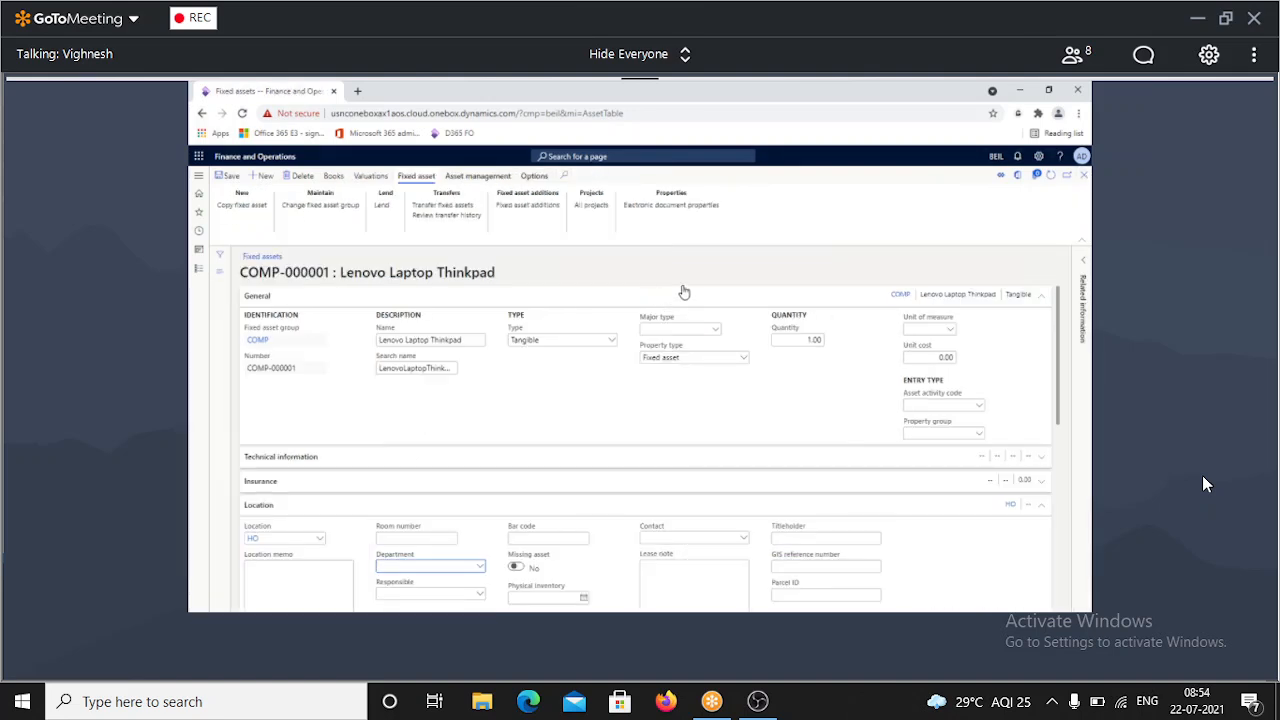
Review the laptop asset's valuation balances and close the fixed assets pages back to the dashboard.
click(369, 178)
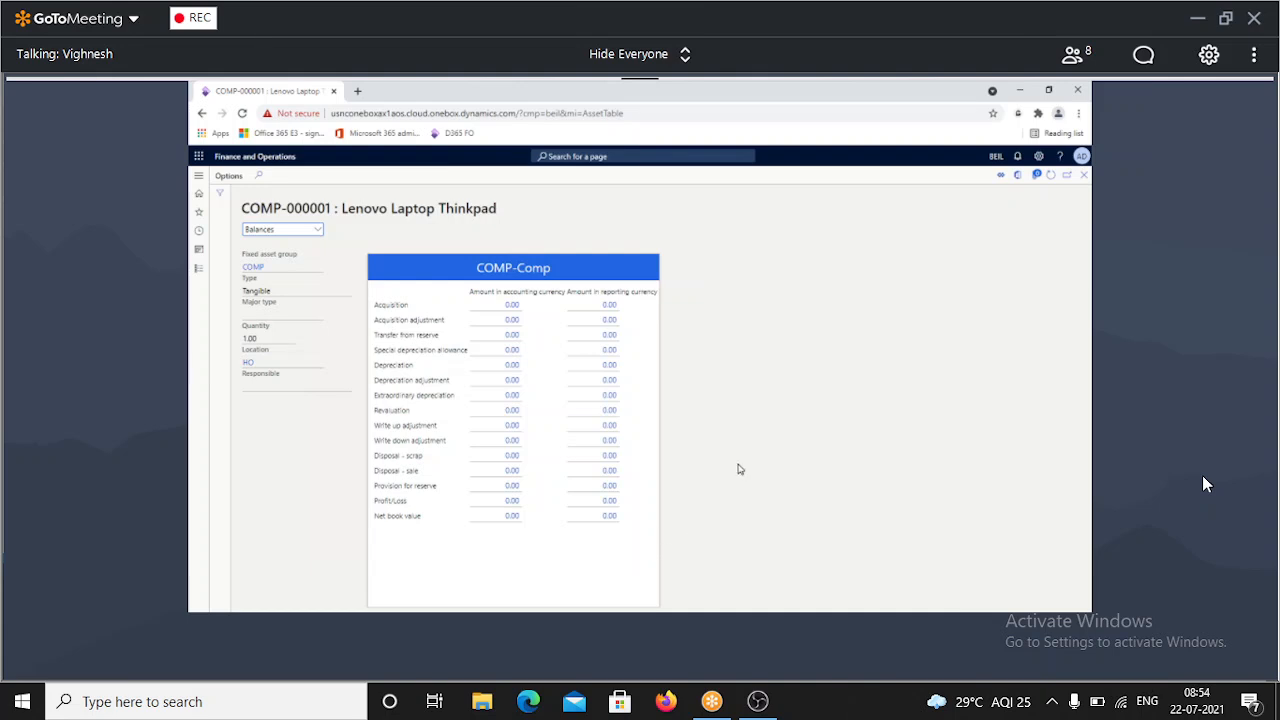
click(1085, 176)
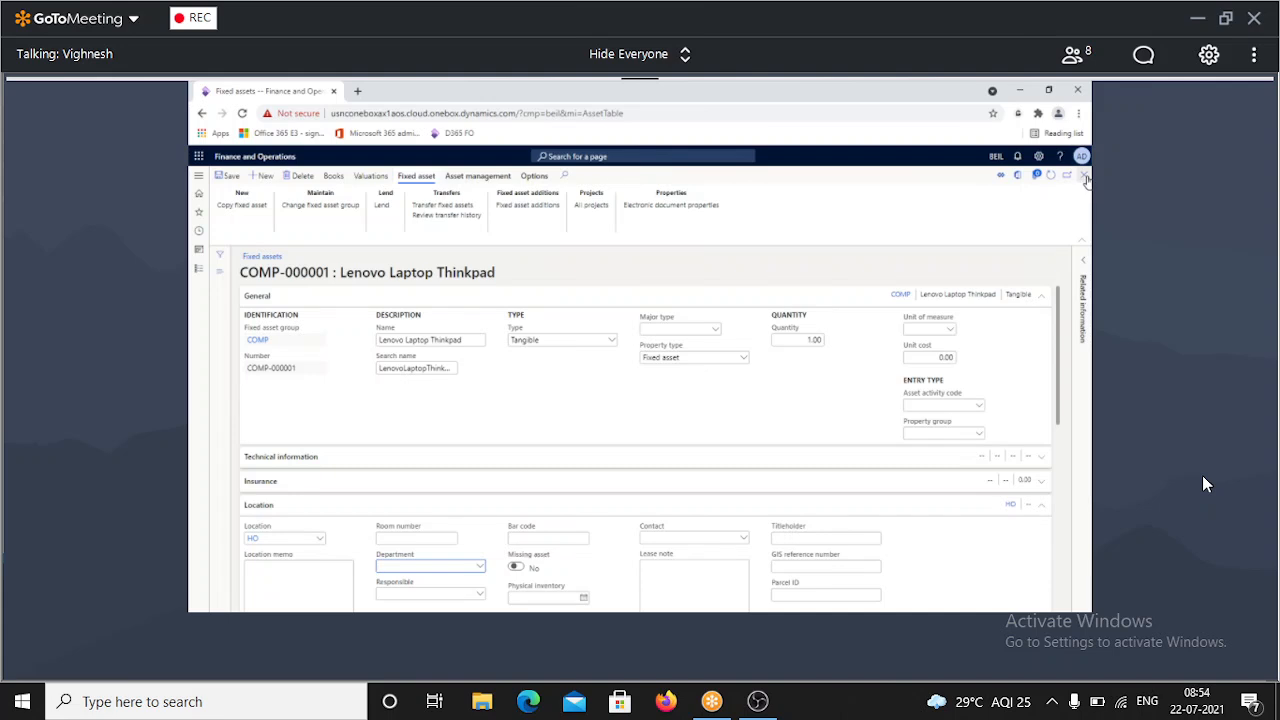
click(1084, 177)
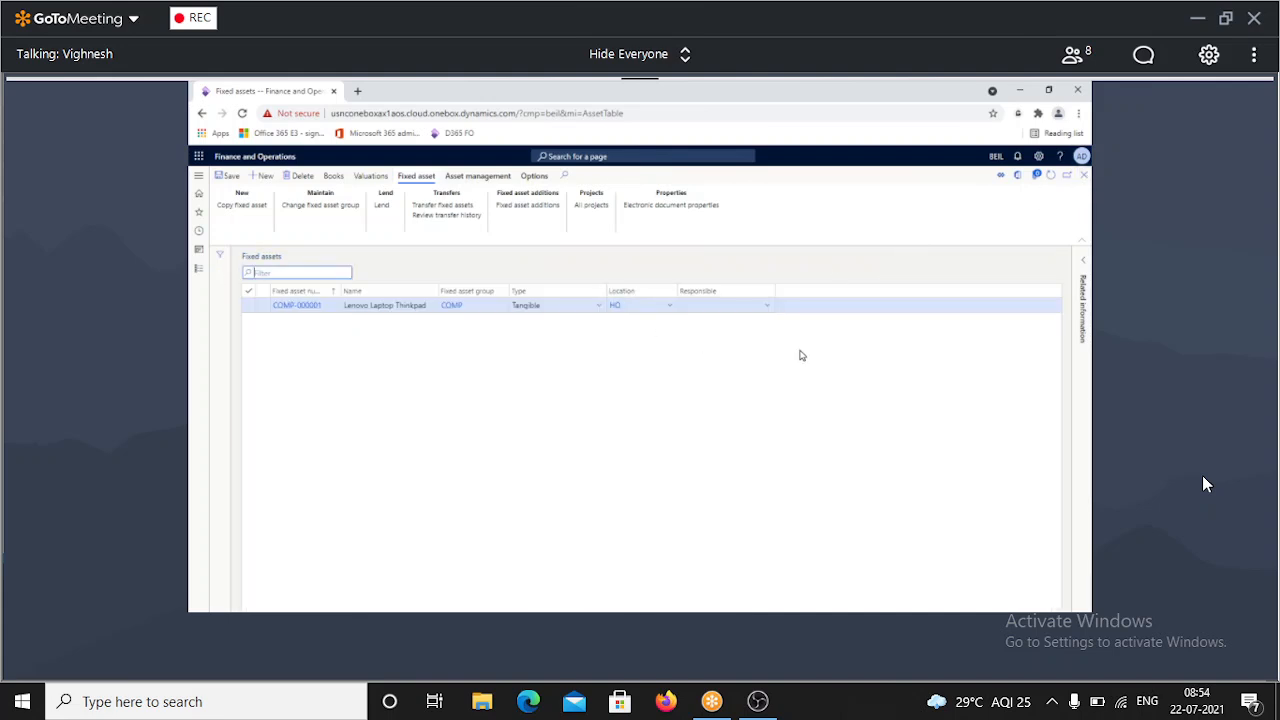
click(1084, 175)
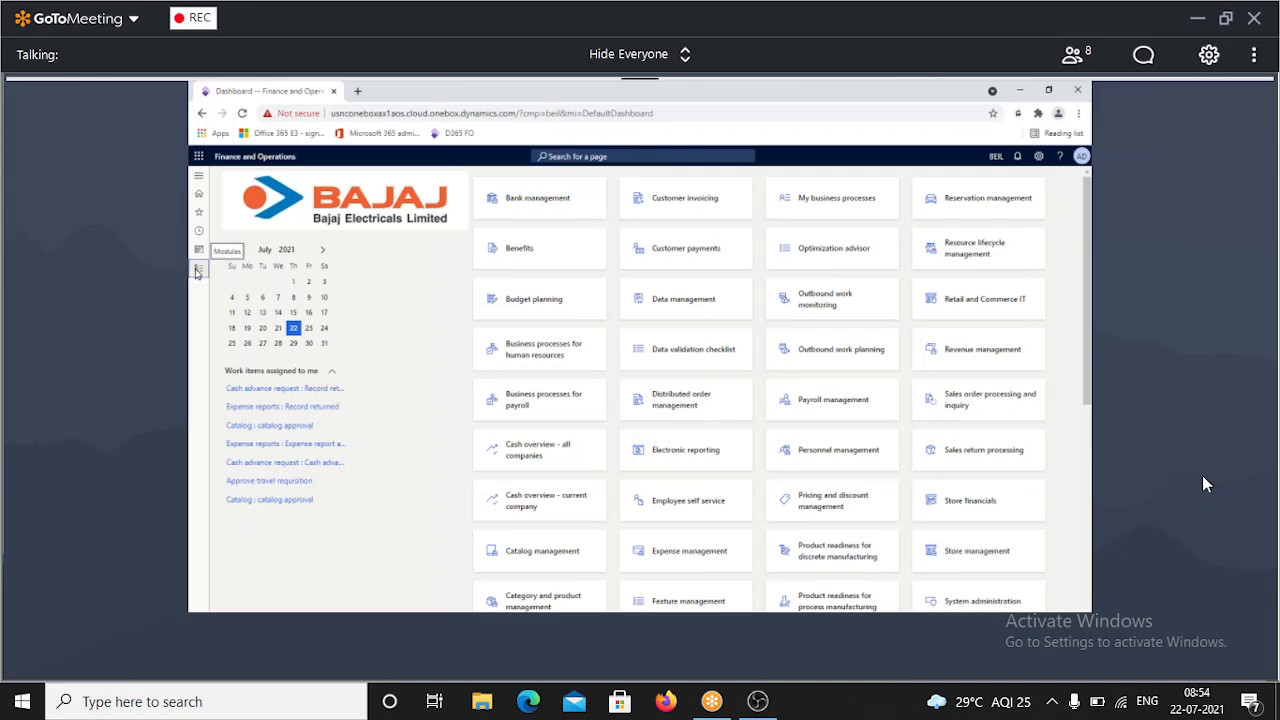
Add a new journal on the Fixed assets journal page and list the journal names available for it.
click(198, 270)
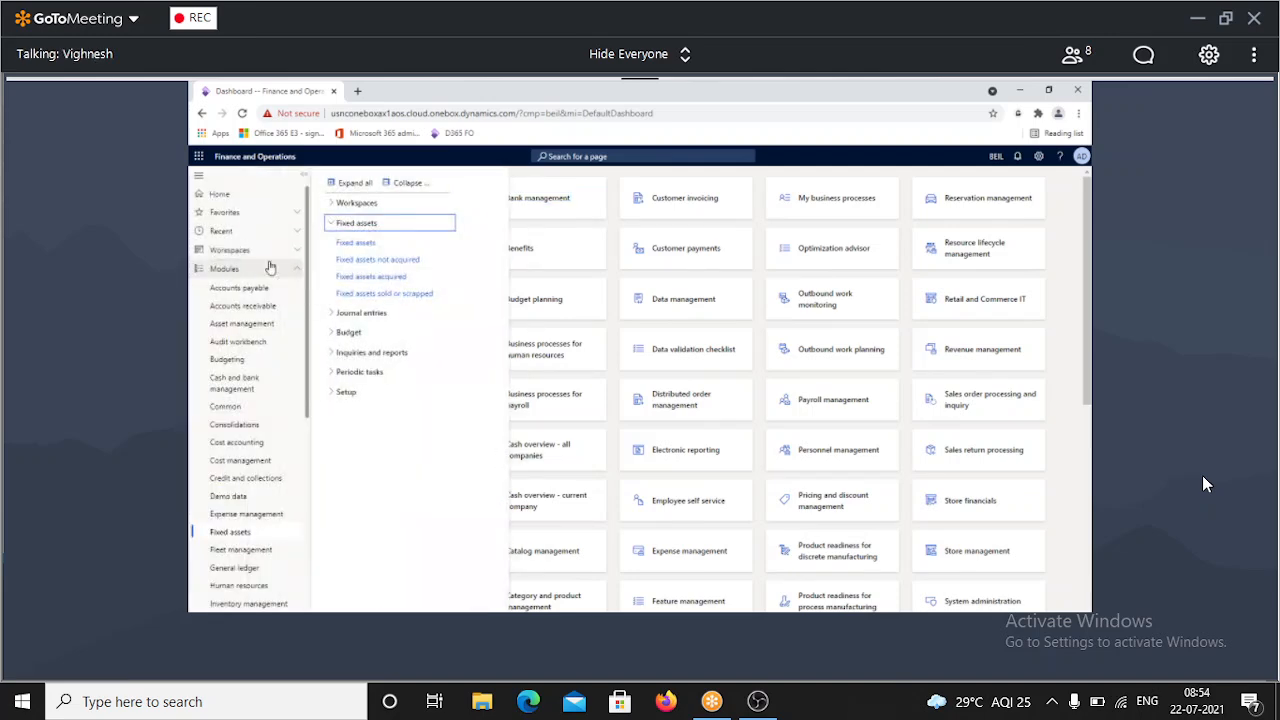
click(357, 226)
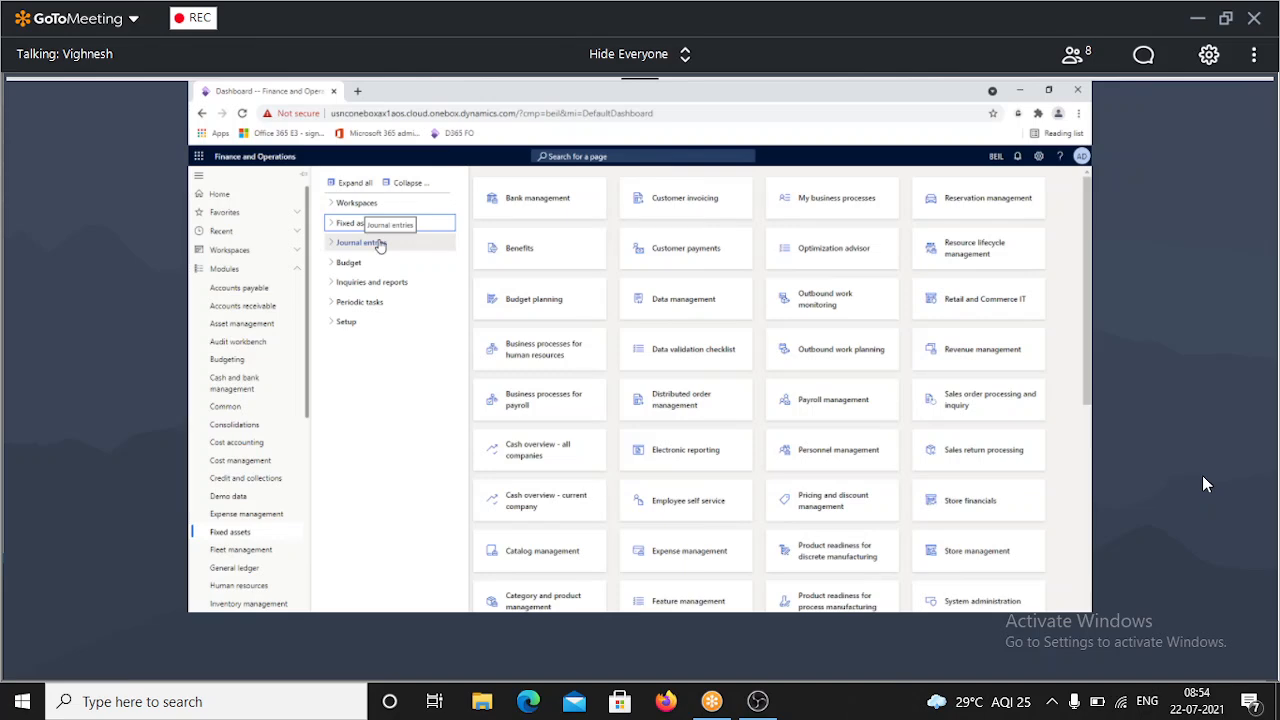
click(379, 244)
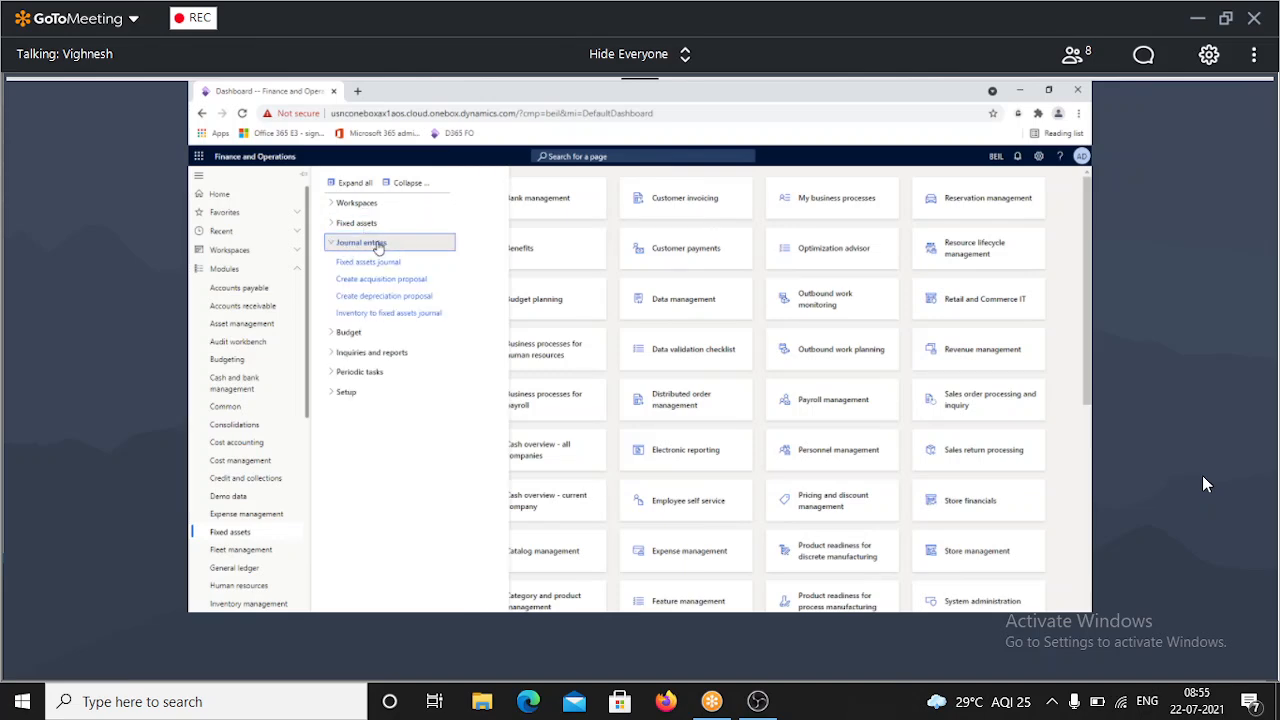
click(366, 266)
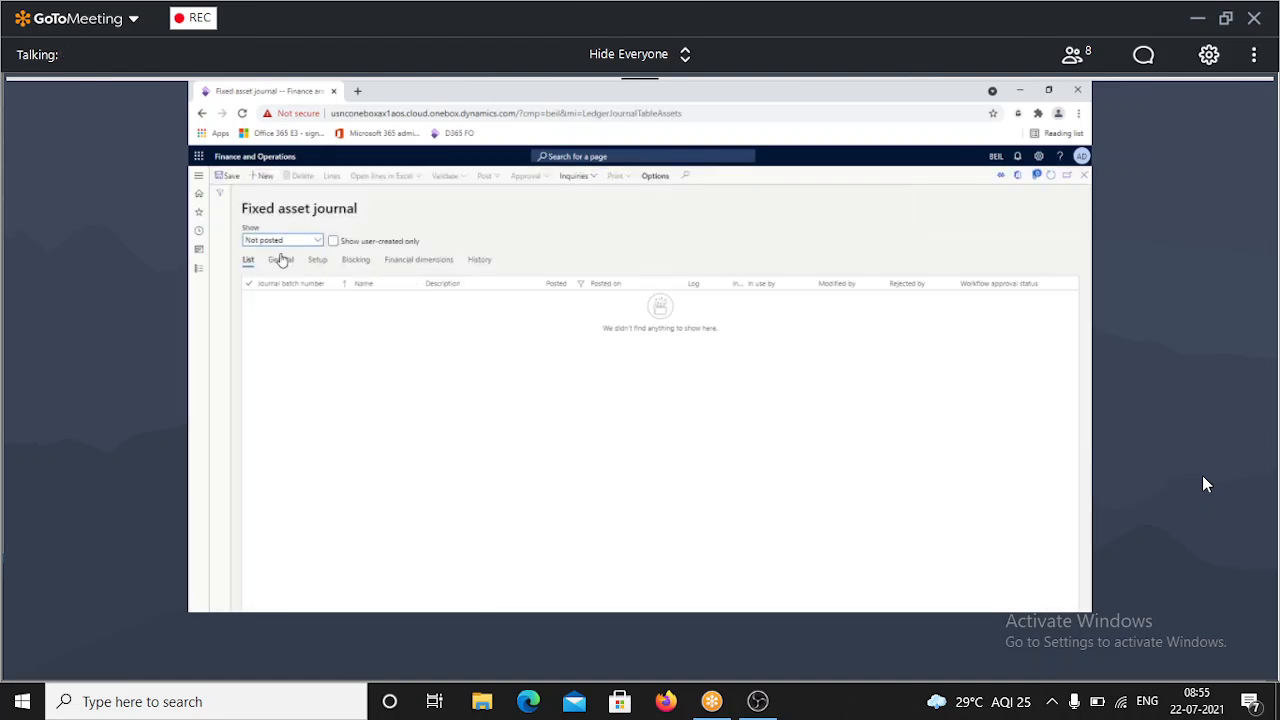
key(alt+n)
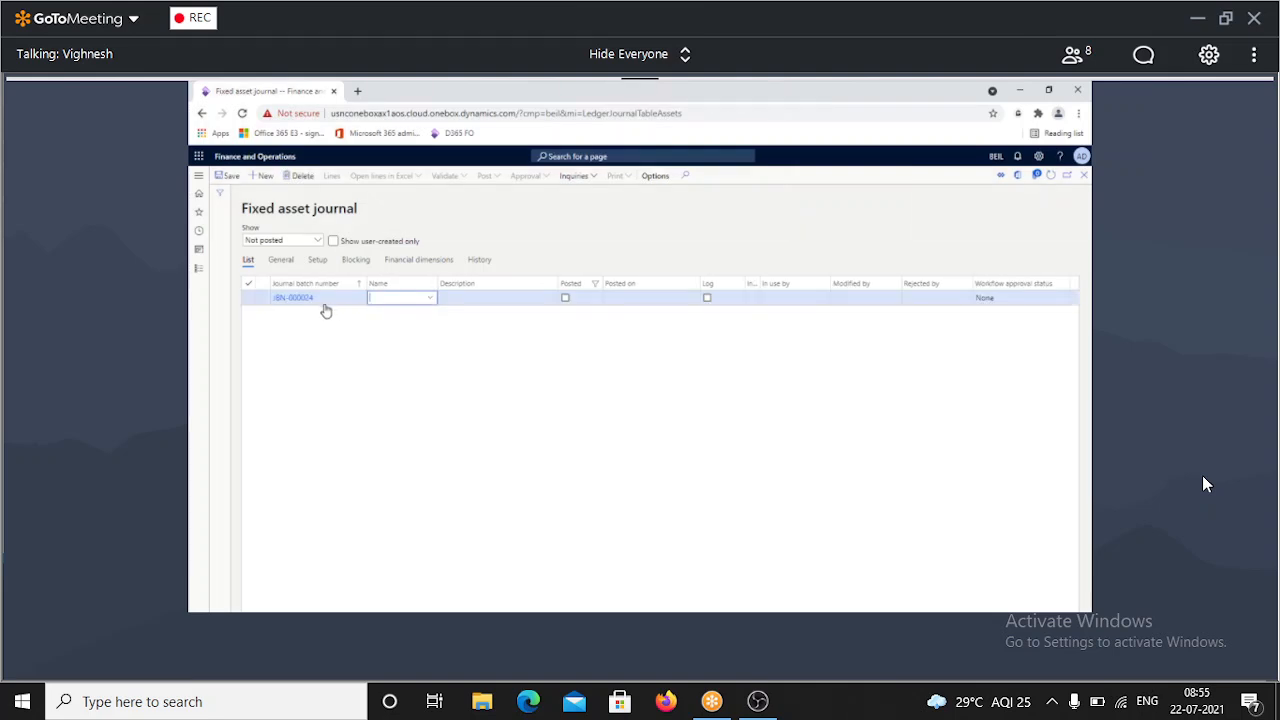
click(431, 299)
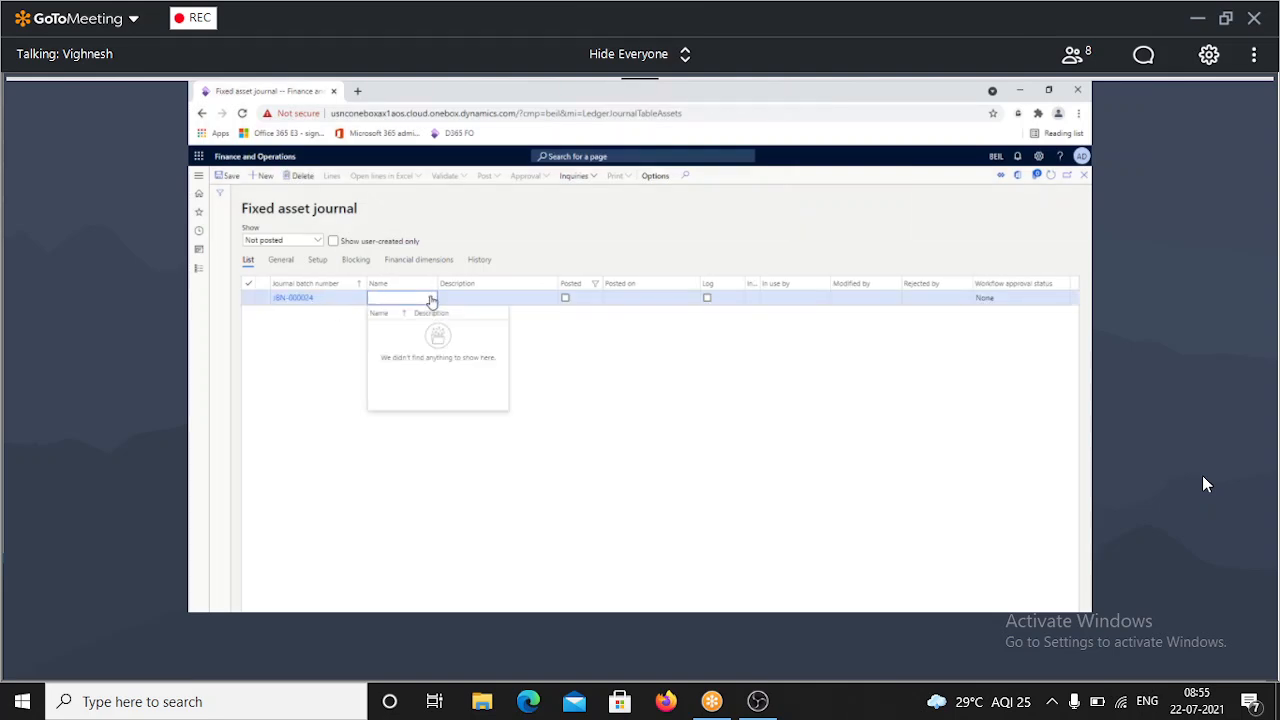
Duplicate the browser tab and open the Journal names page from the General ledger journal setup.
right_click(276, 90)
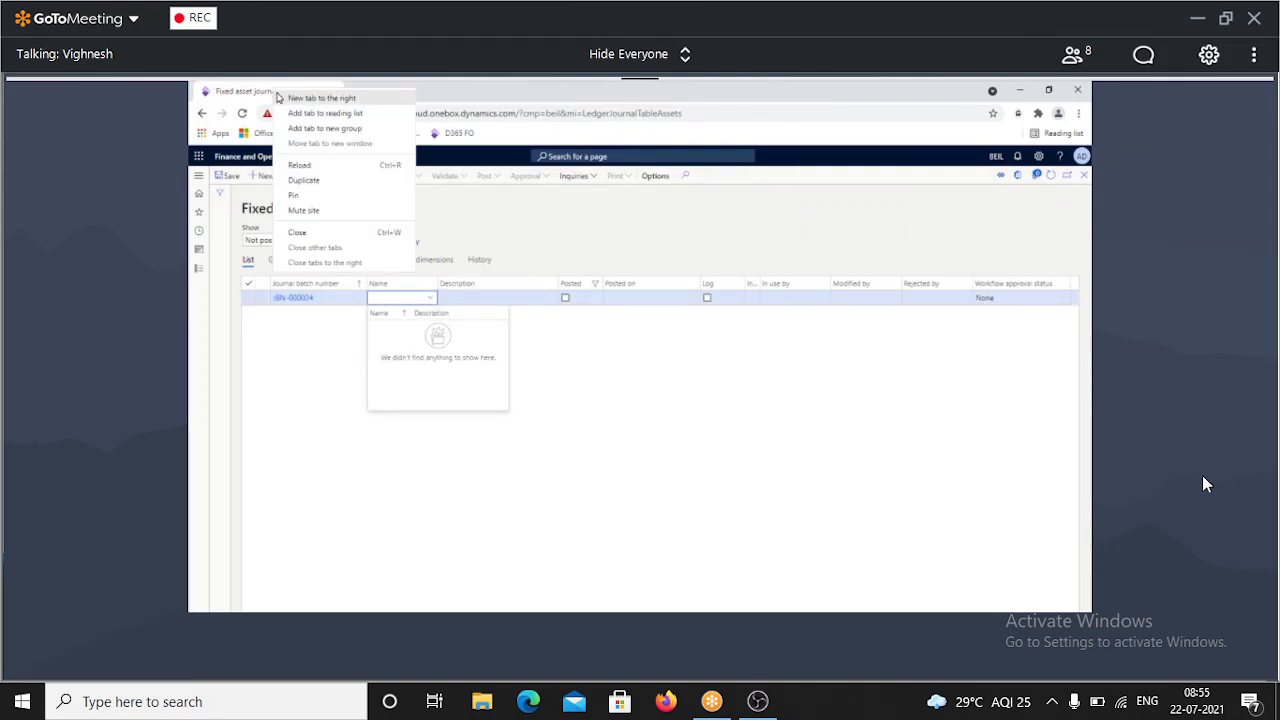
click(322, 182)
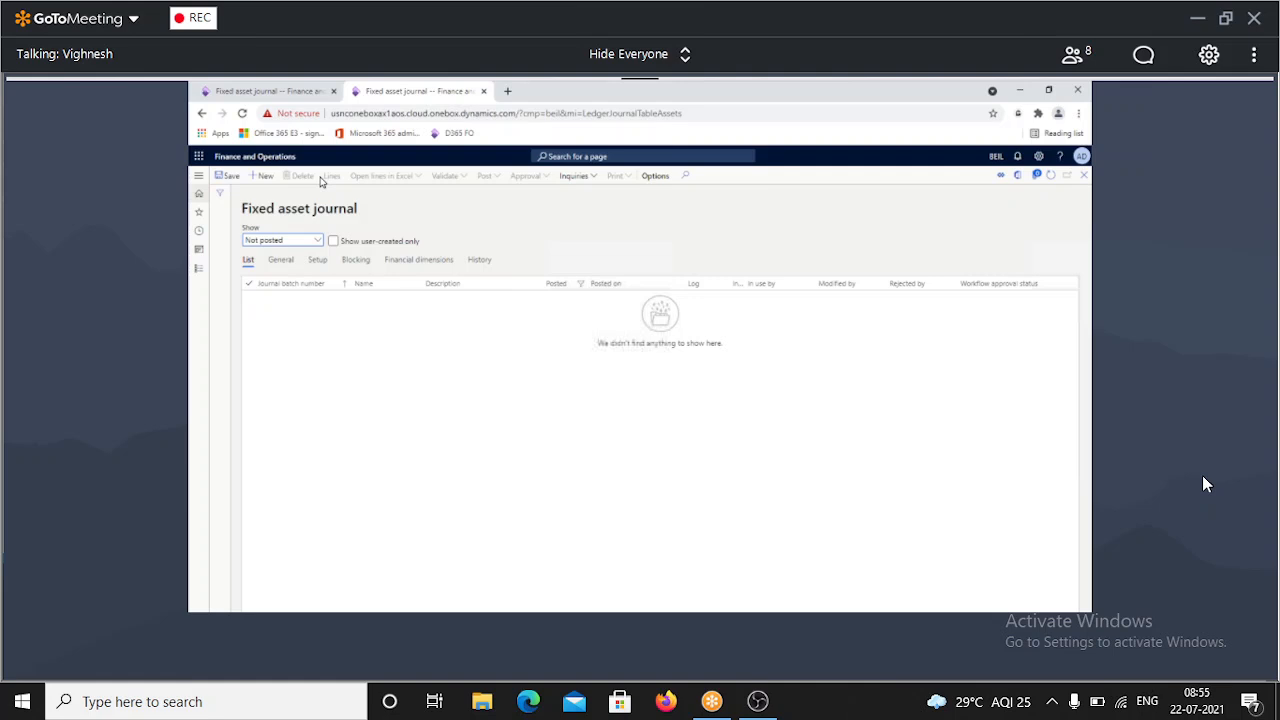
click(199, 268)
scroll(220, 314, down, 3)
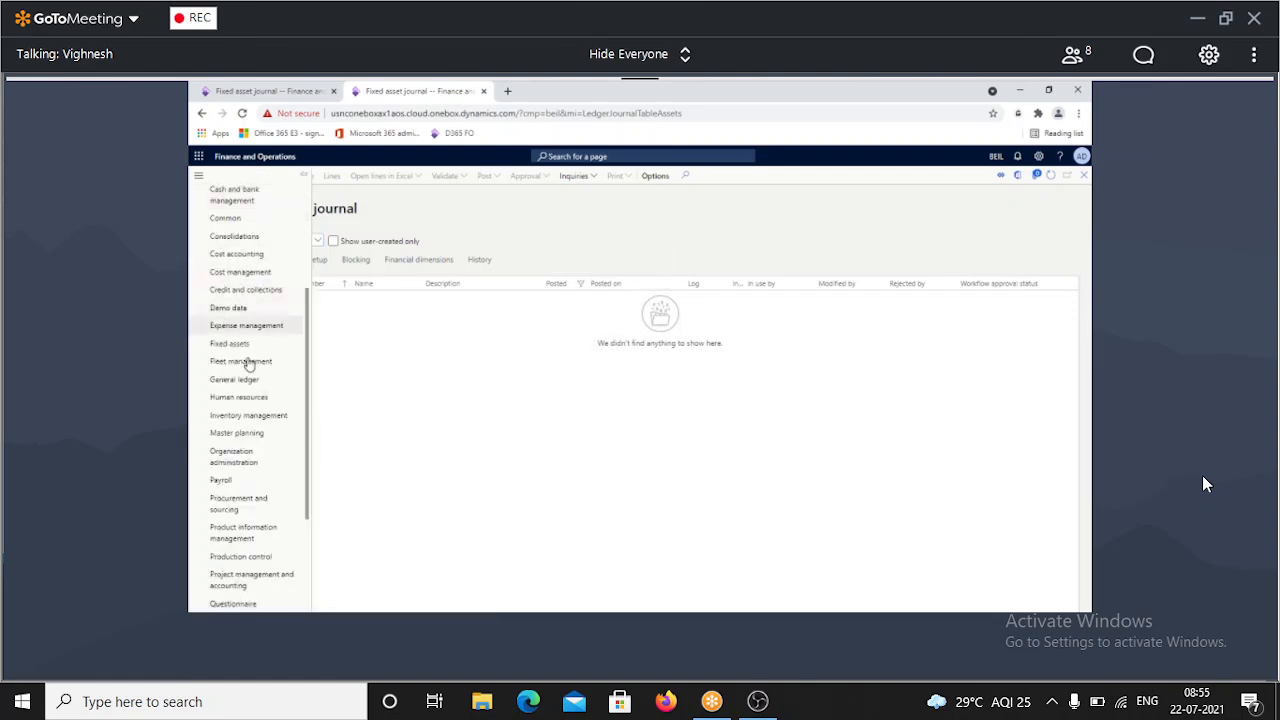
click(246, 382)
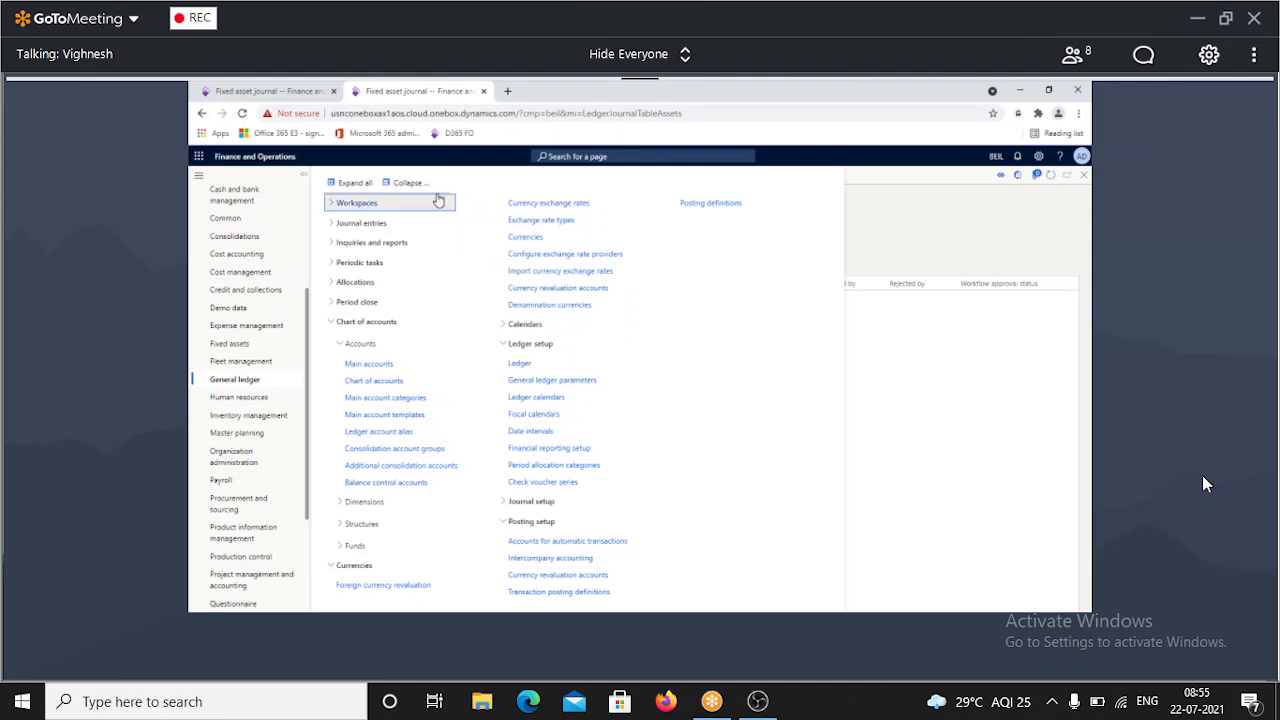
click(405, 183)
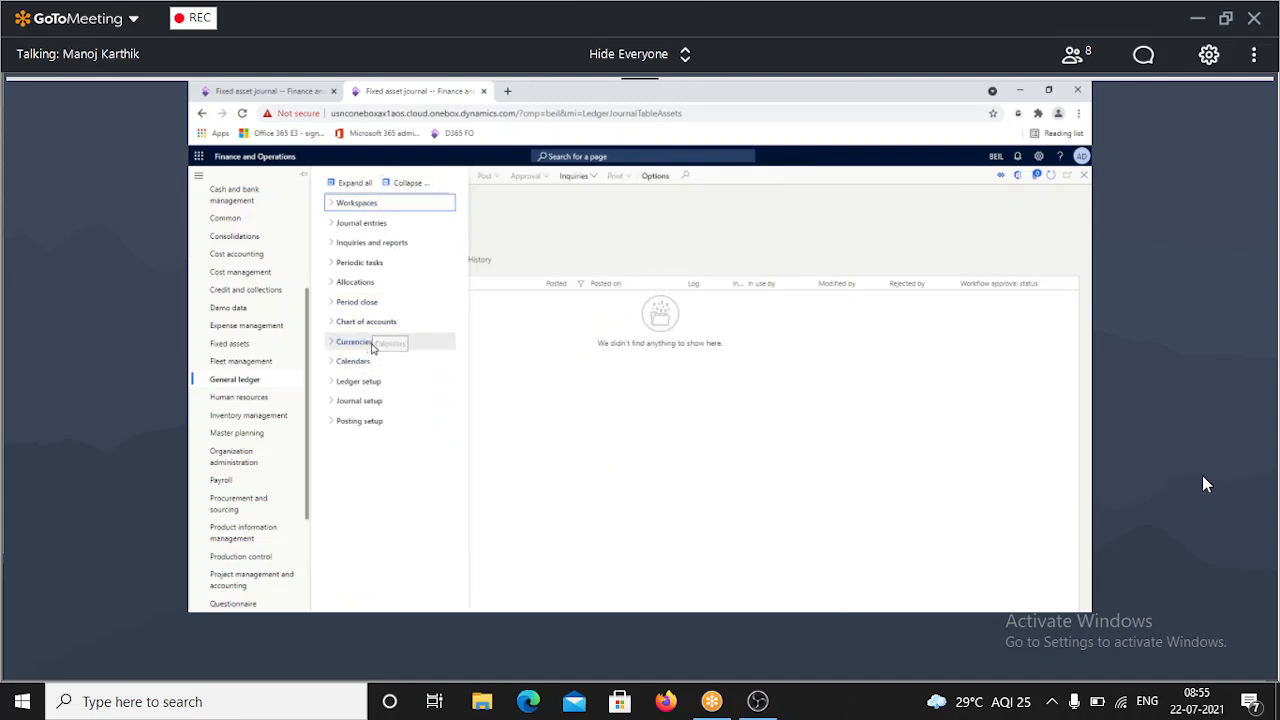
click(379, 404)
click(362, 421)
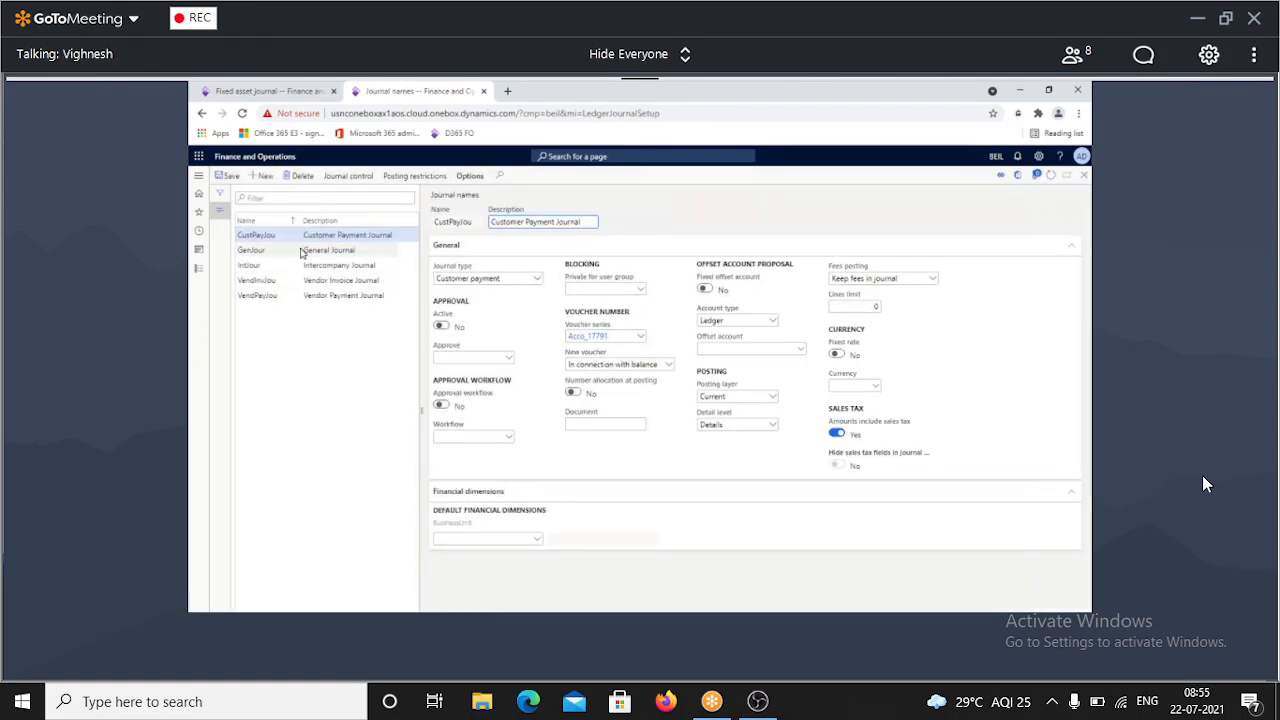
Create a journal name FA-Aquisit with the description FA Aquisition.
click(265, 178)
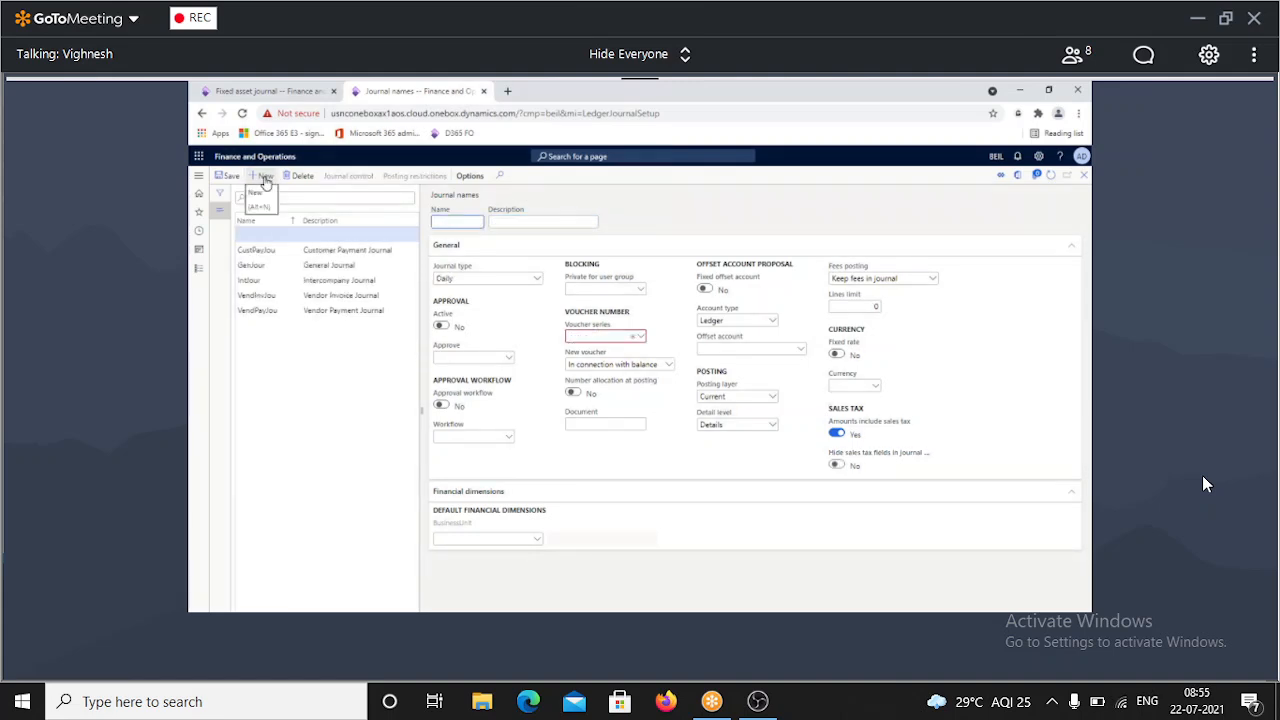
text(FA)
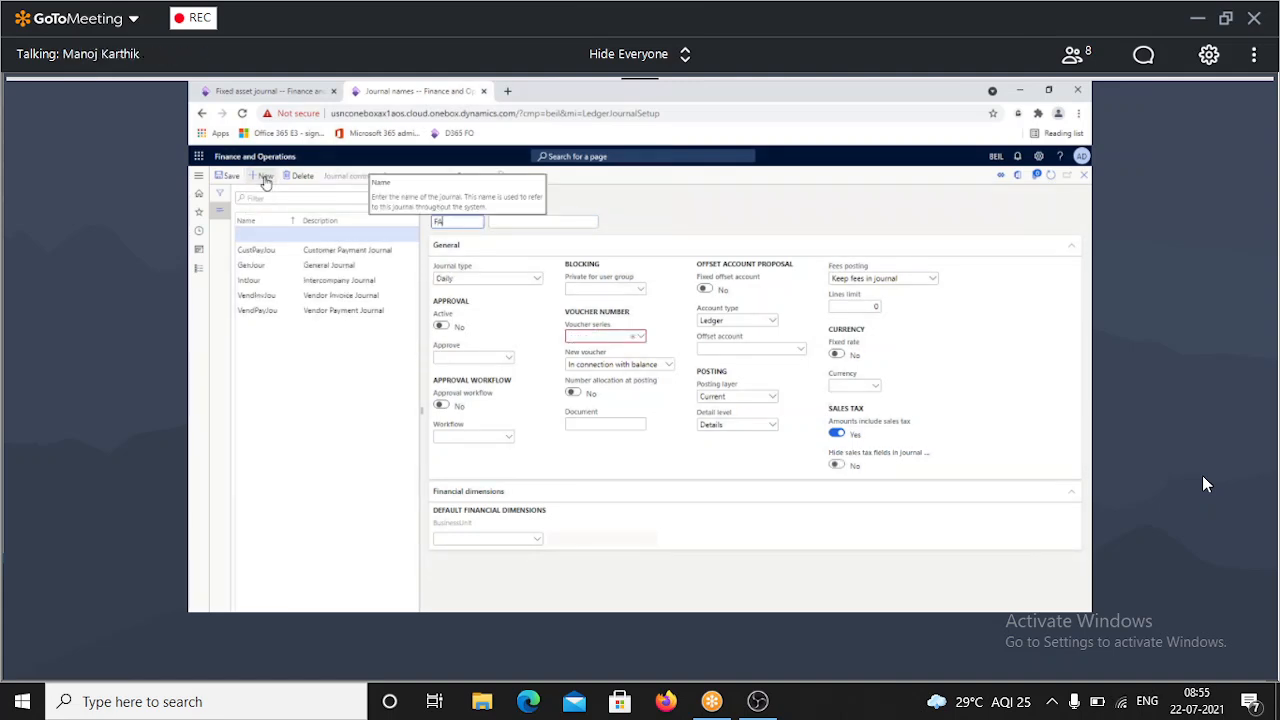
text(-Oacq)
key(Tab)
text(FA)
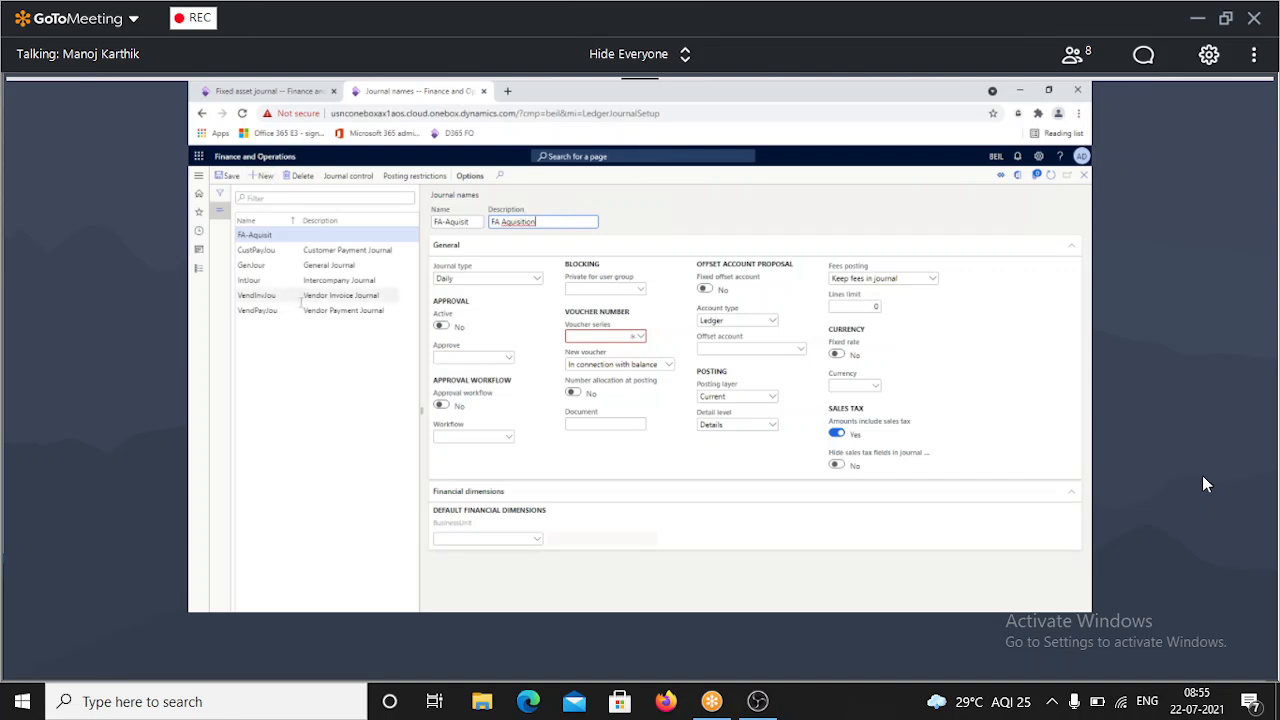
Set the journal type of FA-Aquisit to Post fixed assets.
click(537, 281)
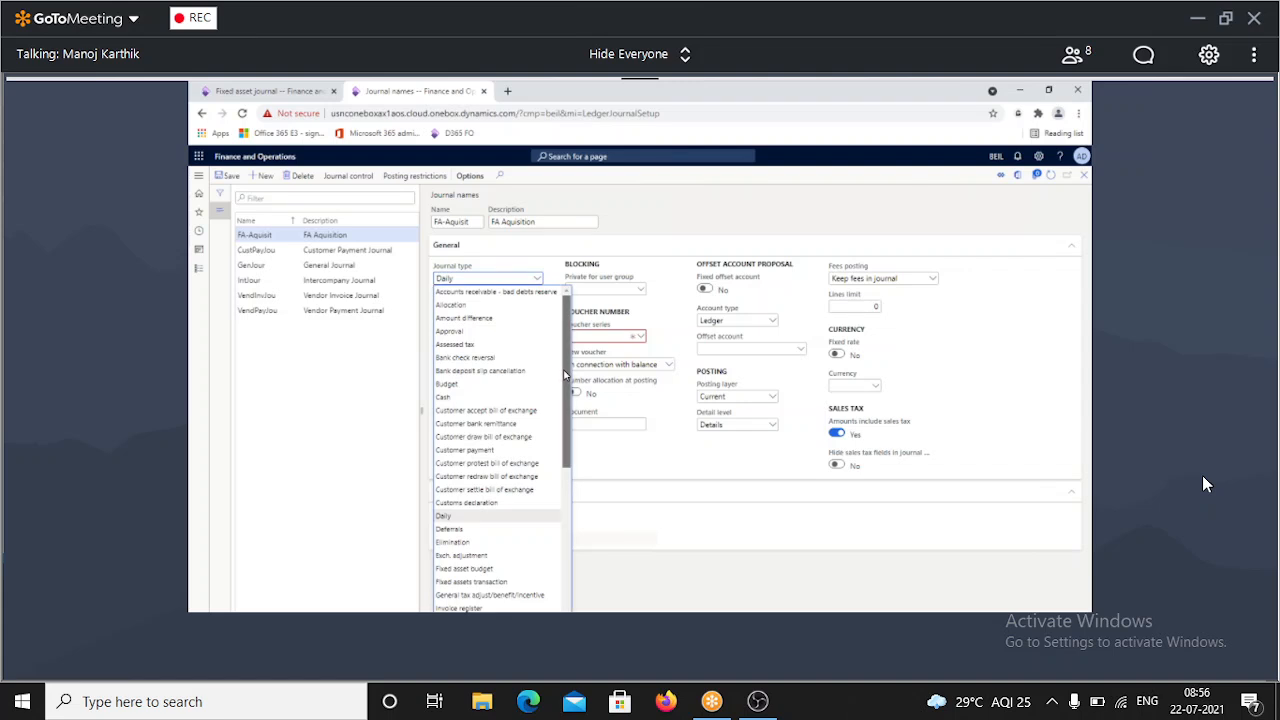
scroll(565, 385, down, 1)
drag(565, 385, 565, 454)
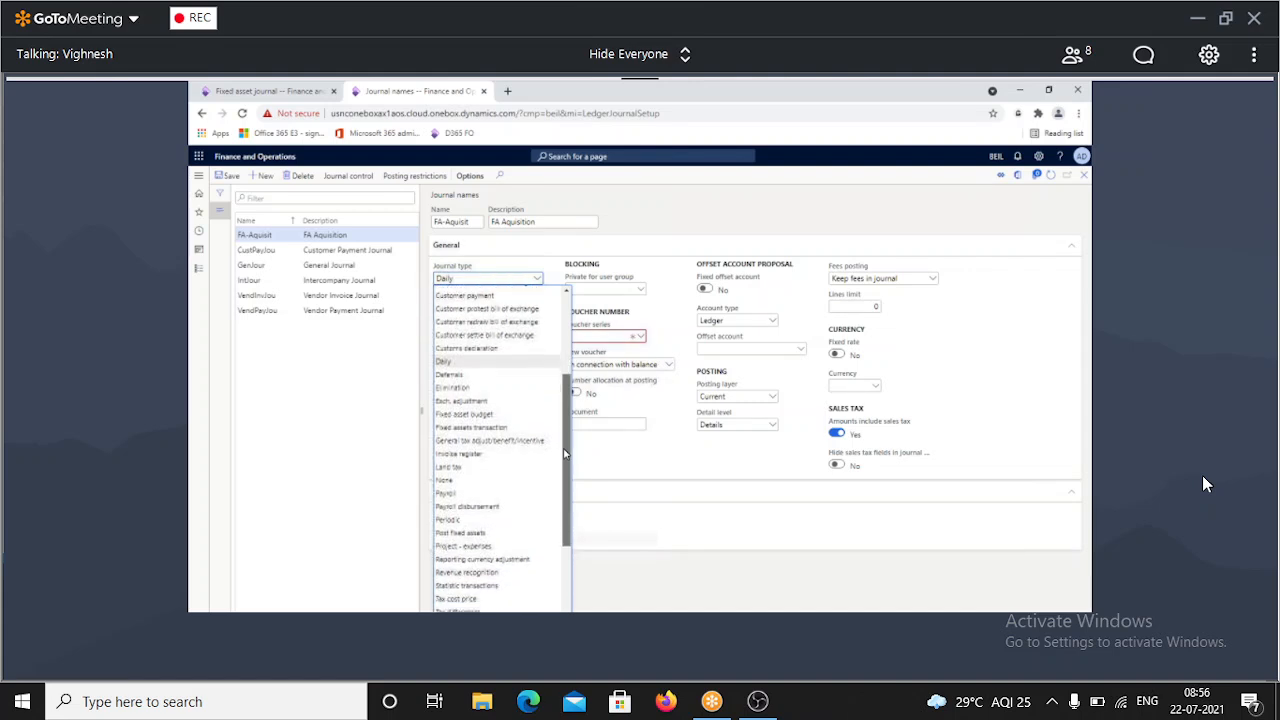
click(452, 533)
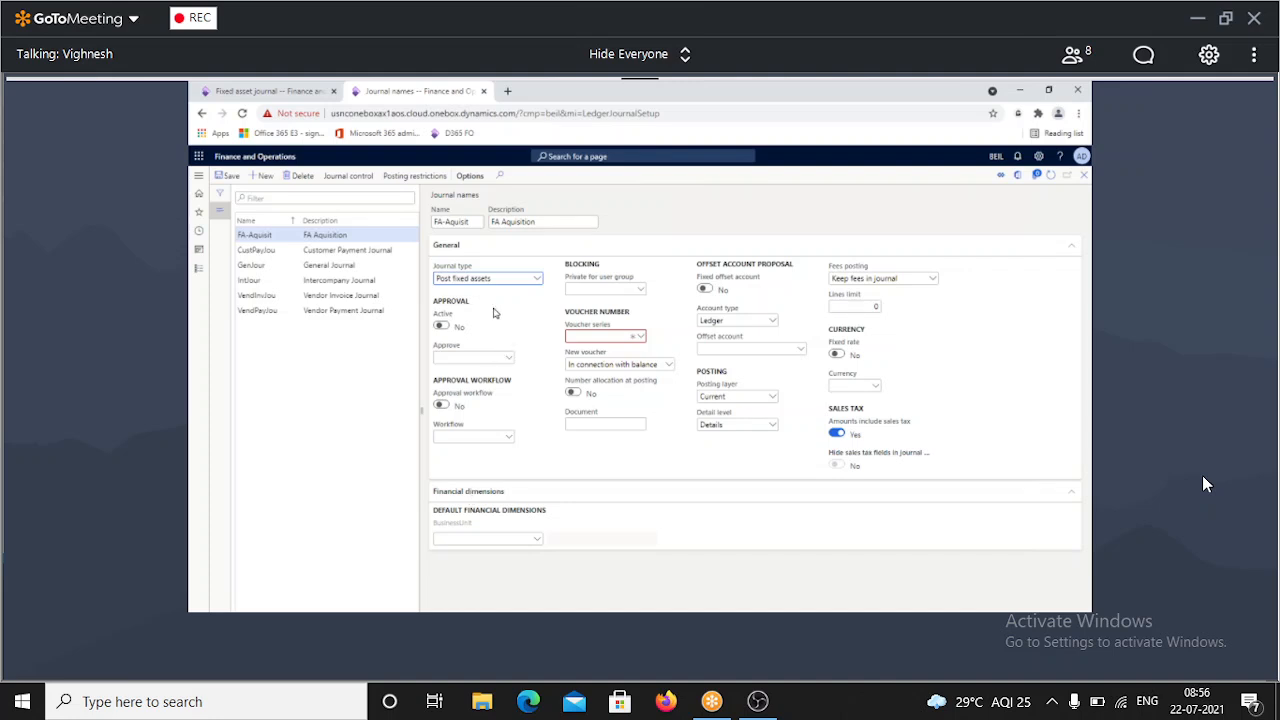
Look through the available voucher series and journal types for the FA-Aquisit journal name.
click(641, 337)
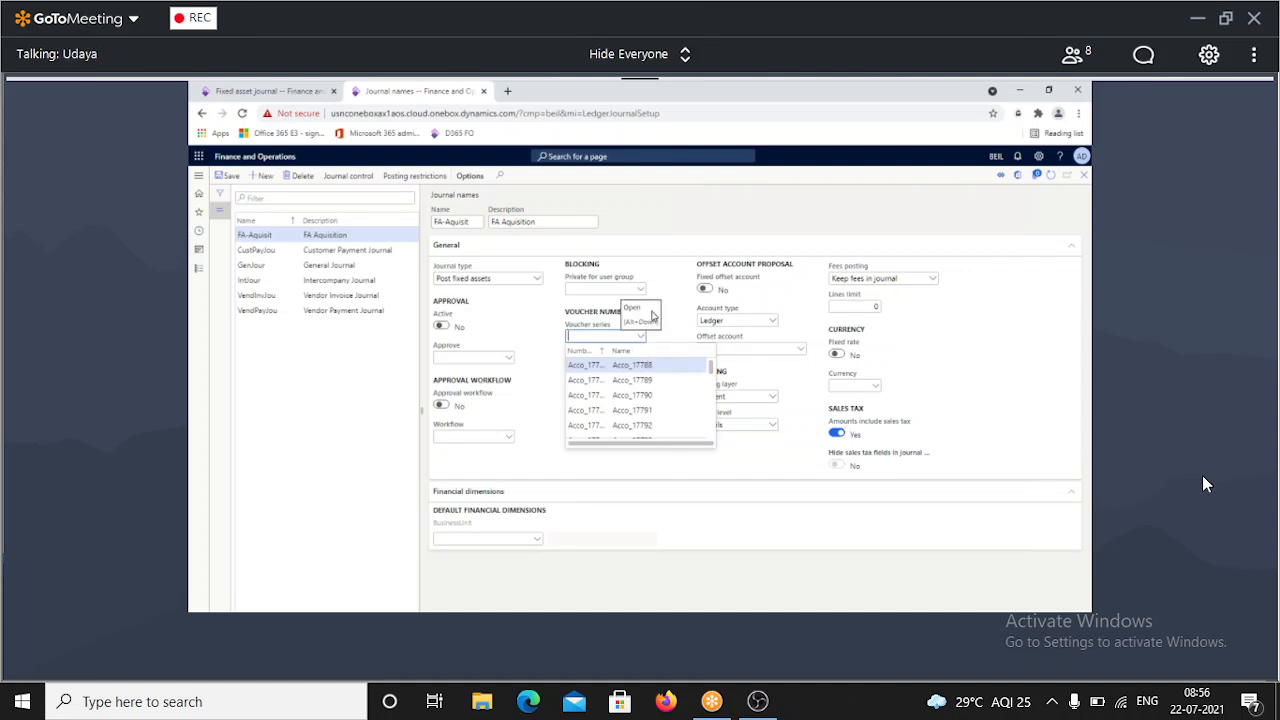
click(538, 280)
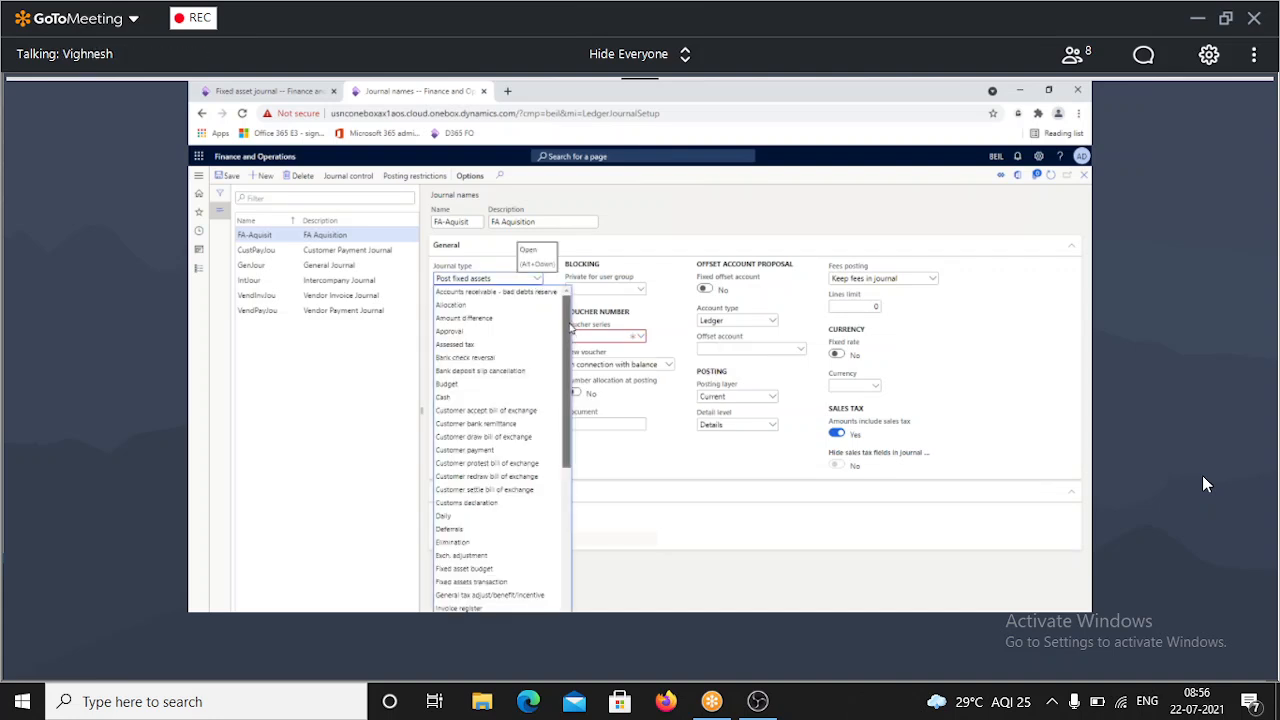
scroll(565, 410, down, 4)
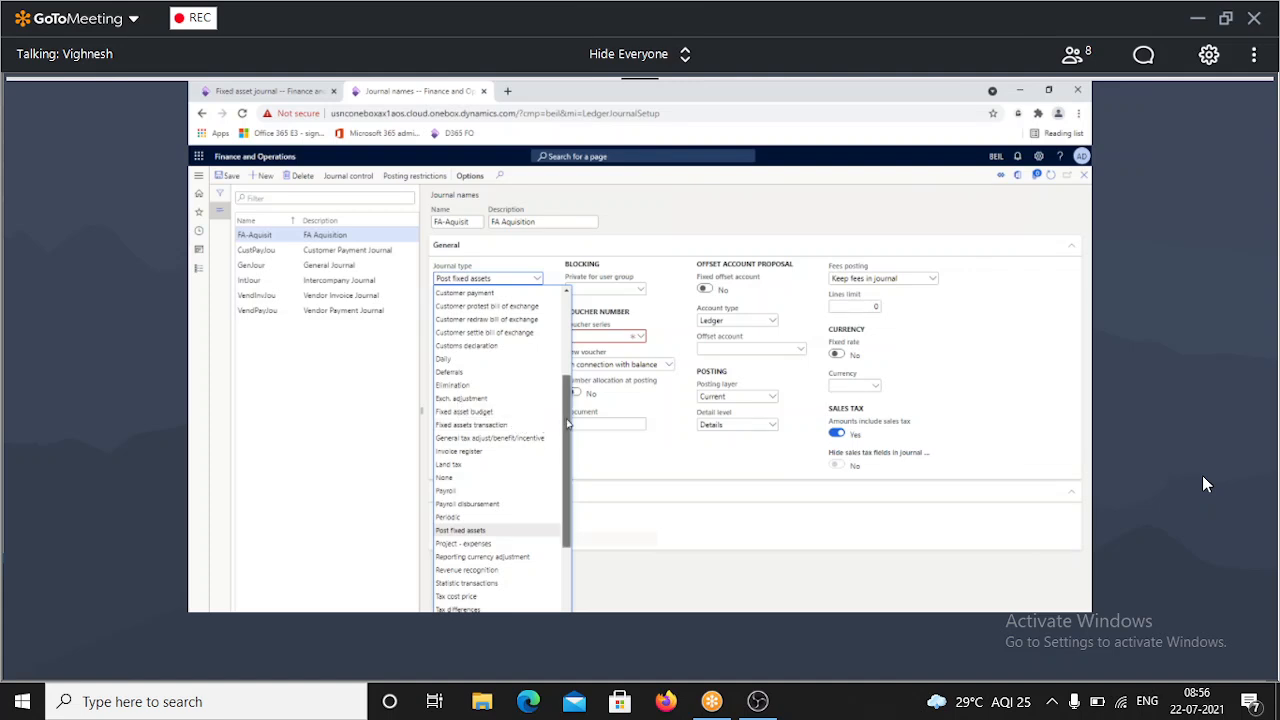
drag(567, 419, 557, 298)
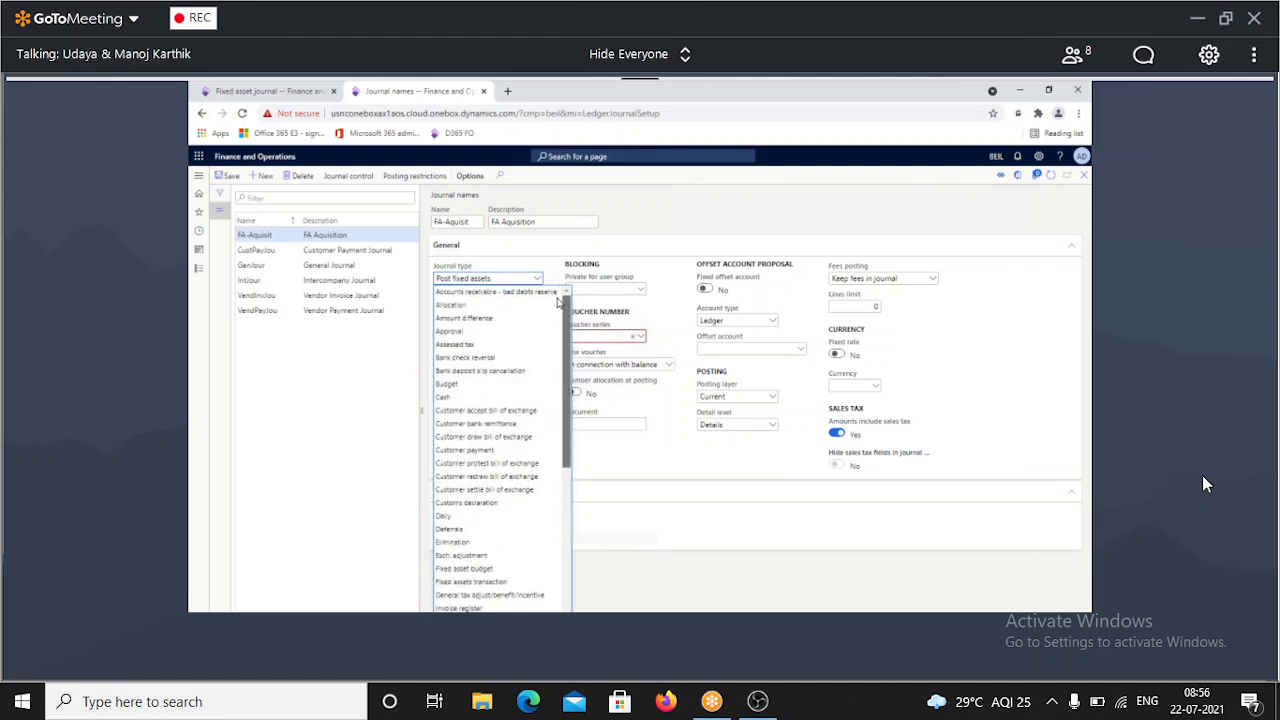
click(669, 439)
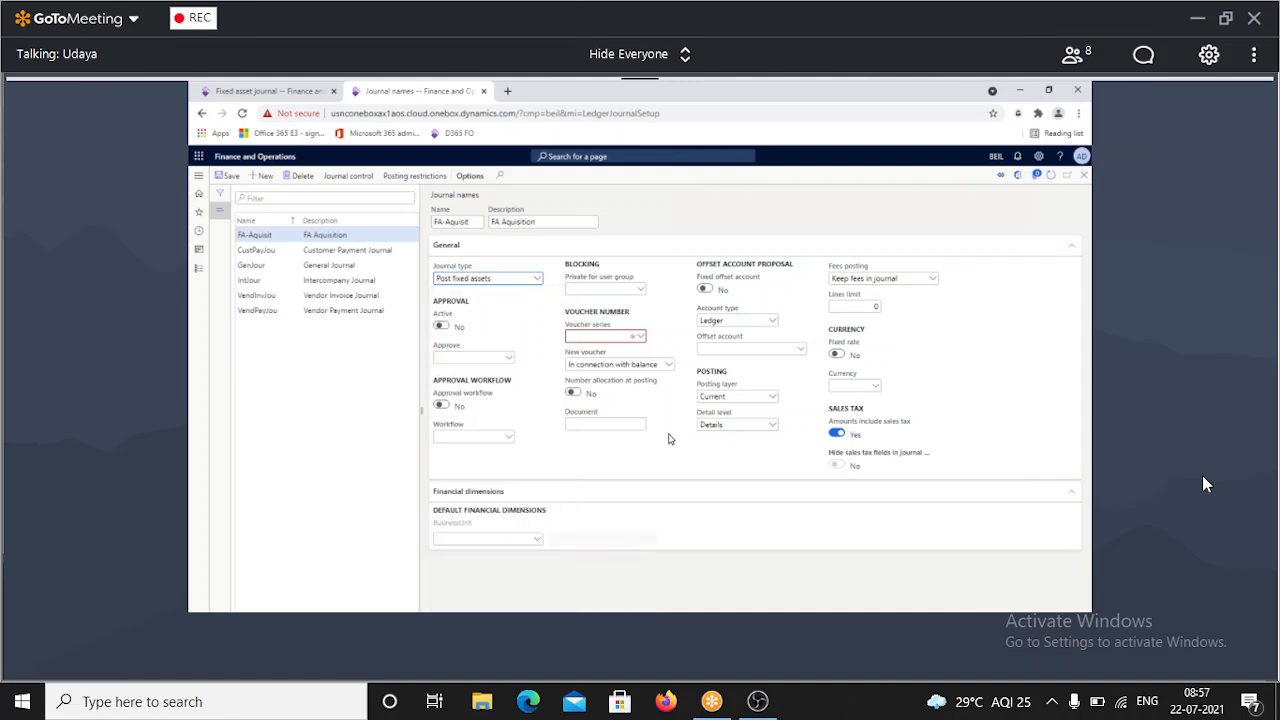
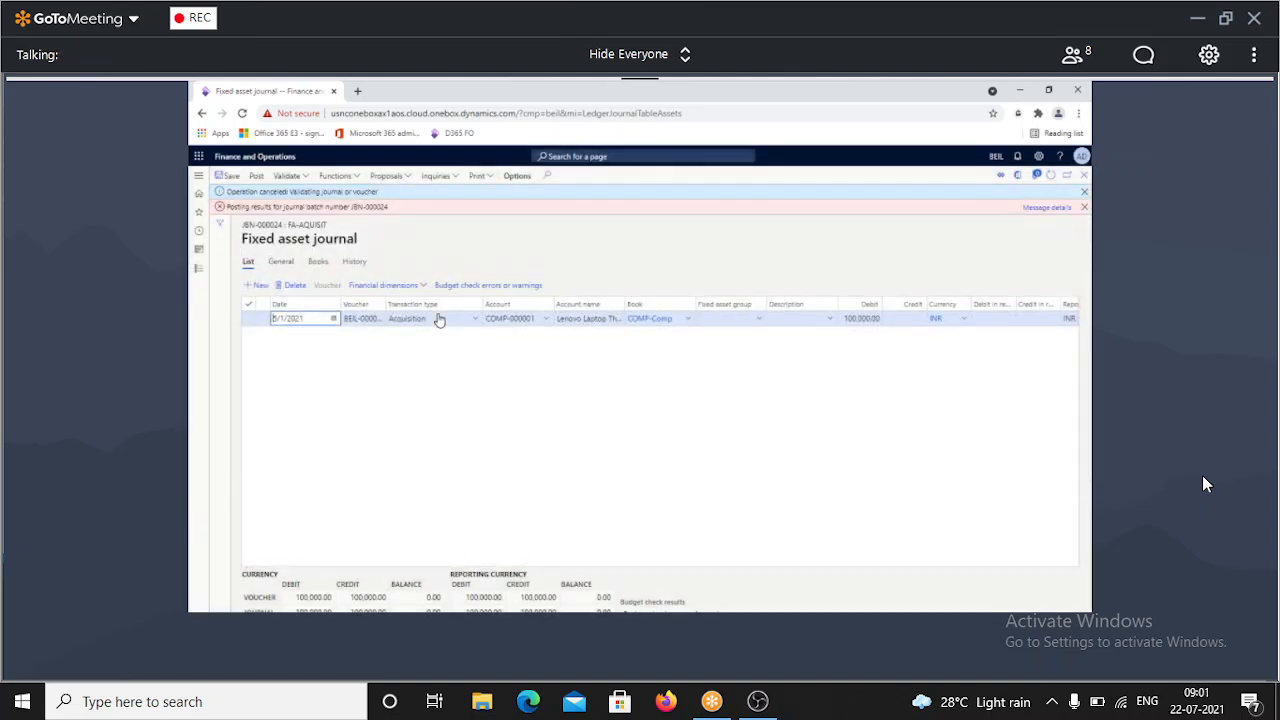
Read the posting message details, widen the Voucher column to view the acquisition line's voucher number, and dismiss the messages.
click(1045, 207)
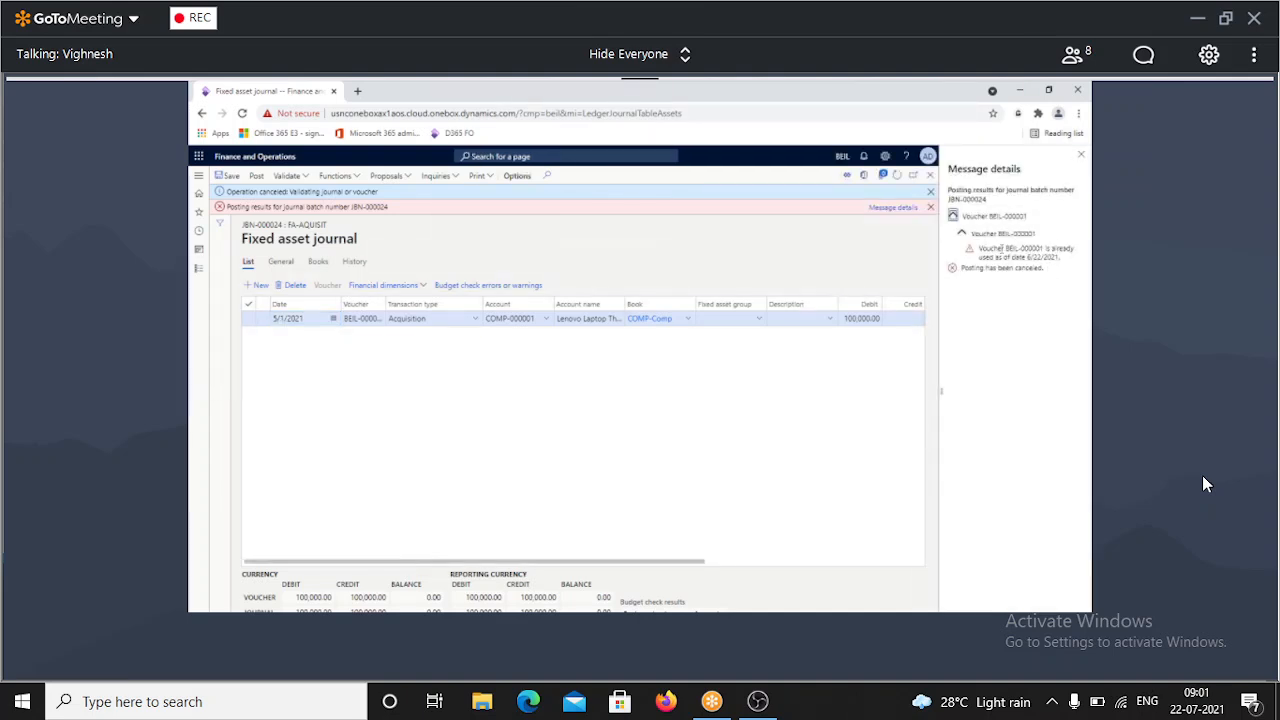
click(1081, 155)
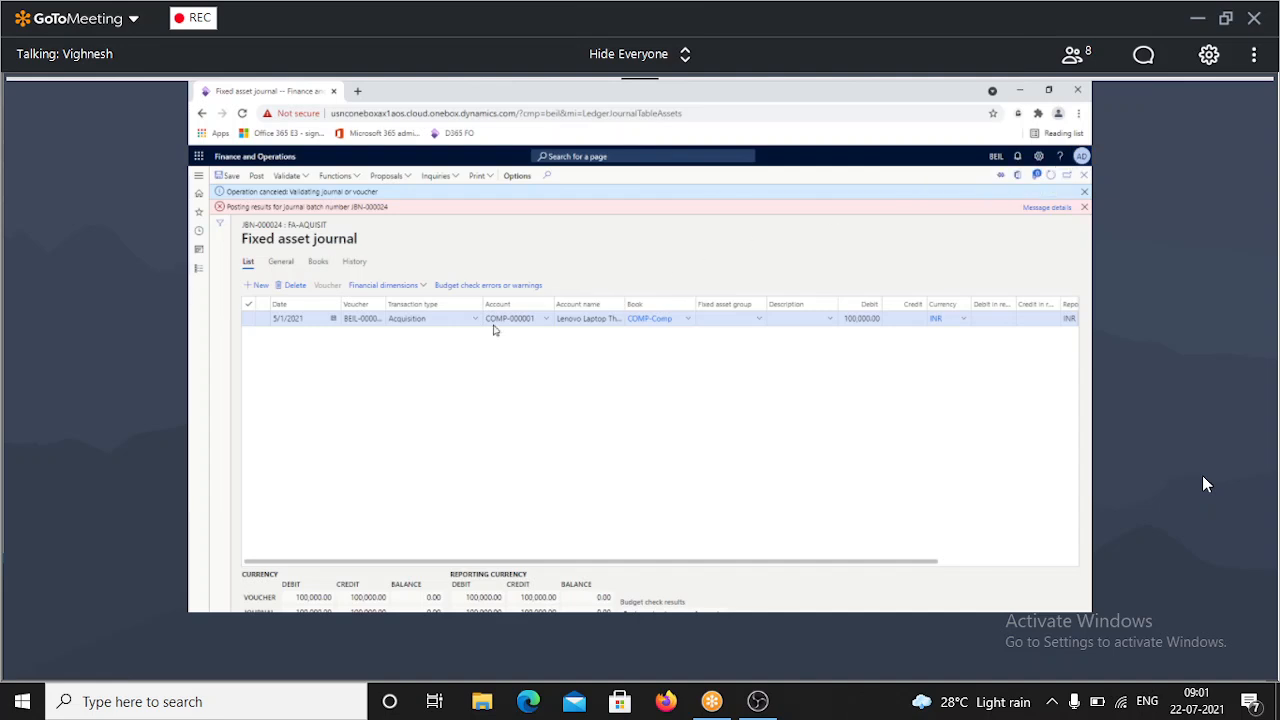
drag(385, 304, 413, 308)
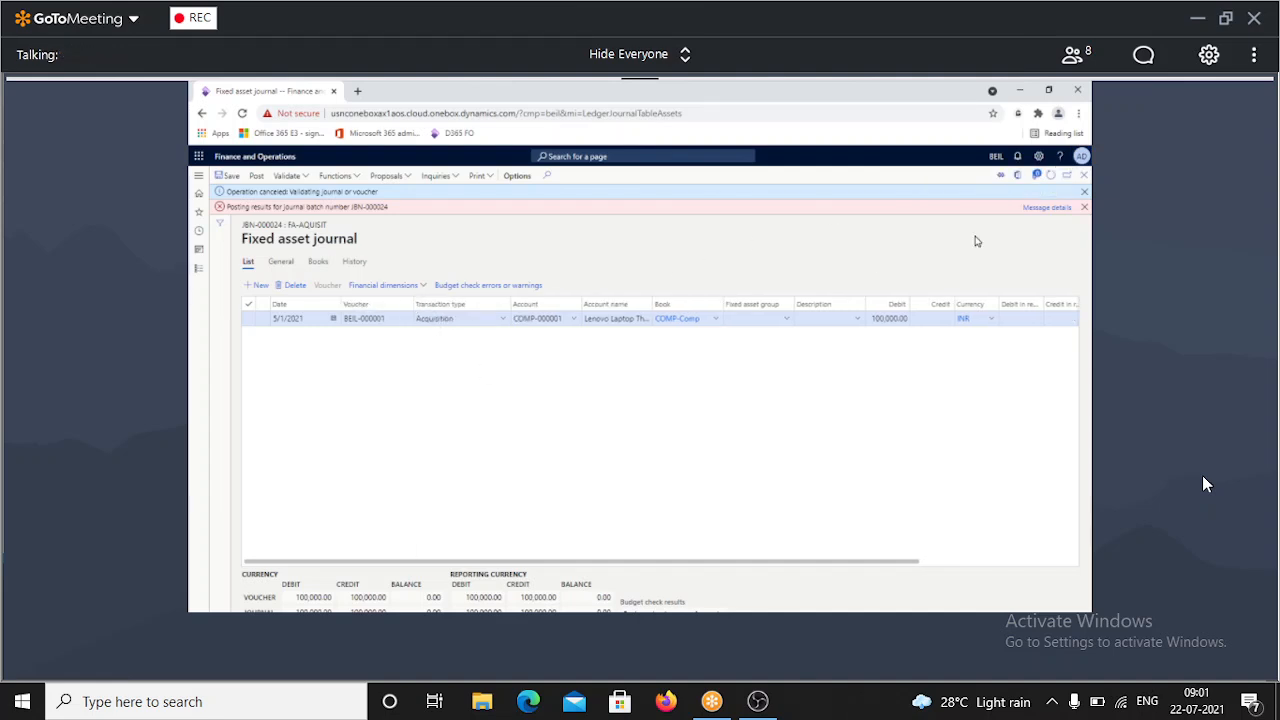
click(1084, 207)
click(1085, 193)
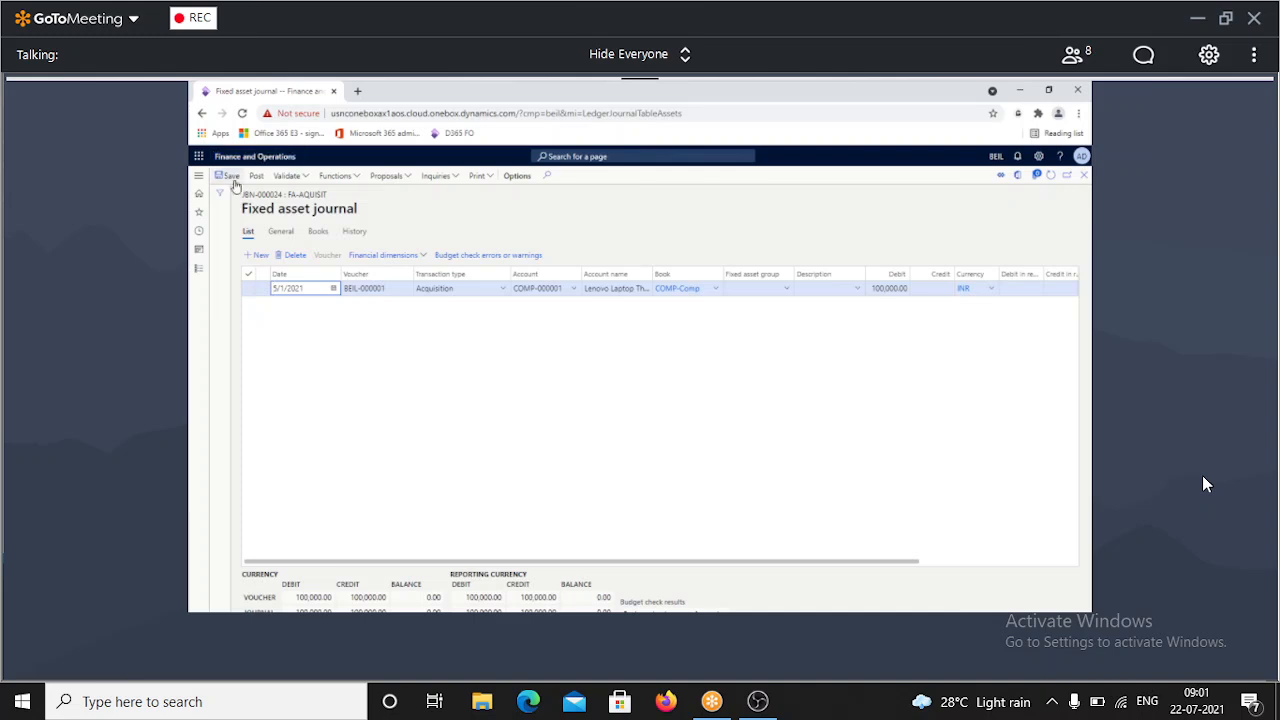
Return to the fixed asset journal list and open the setup of the FA-Aquisit journal name.
click(1085, 175)
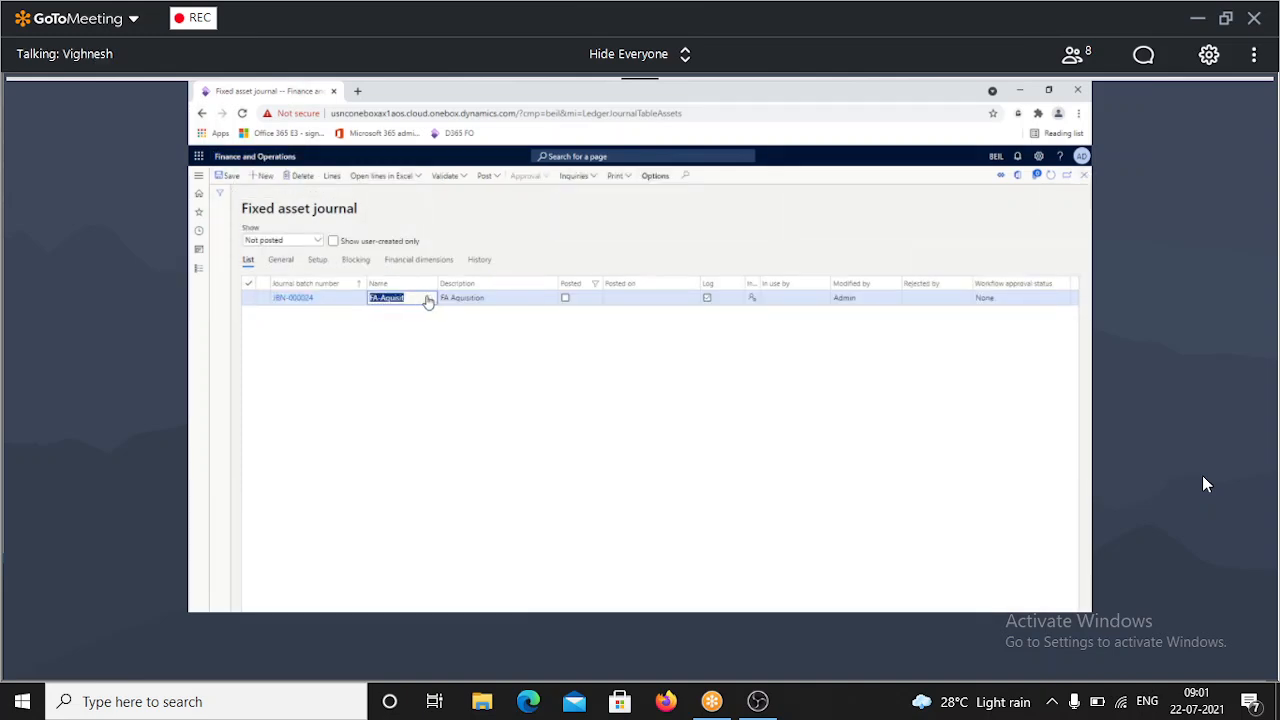
click(325, 317)
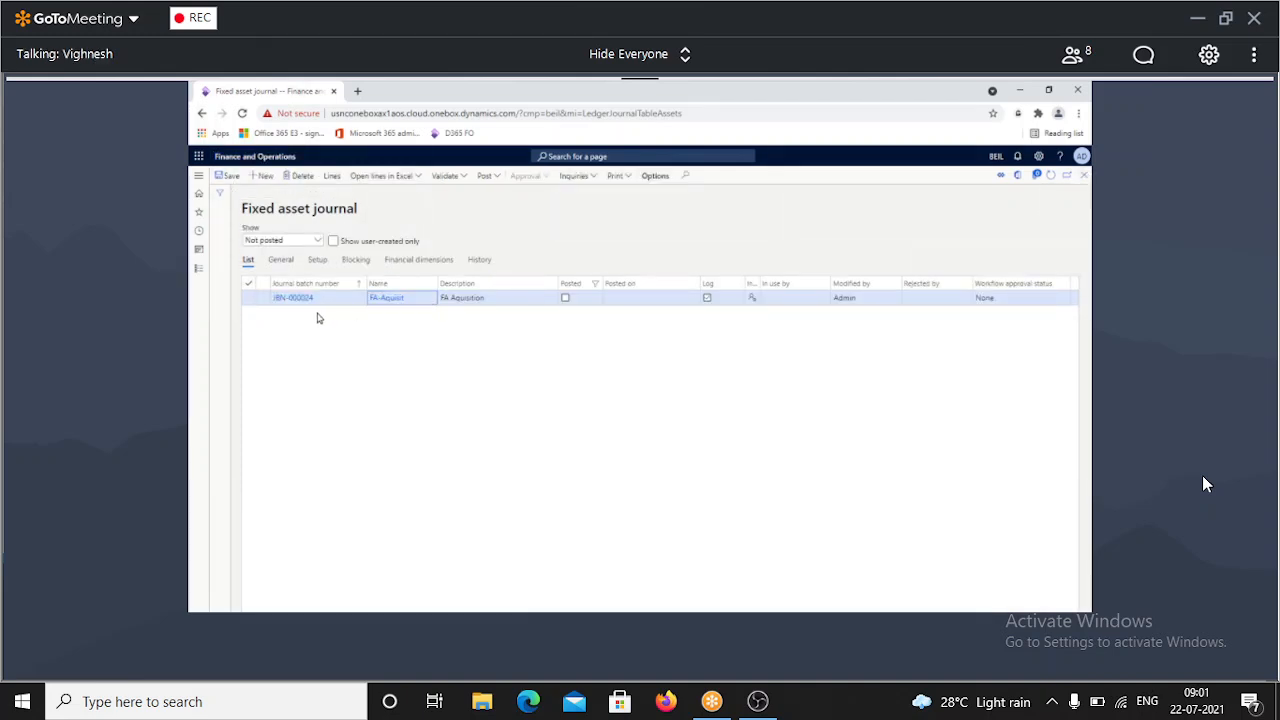
click(387, 298)
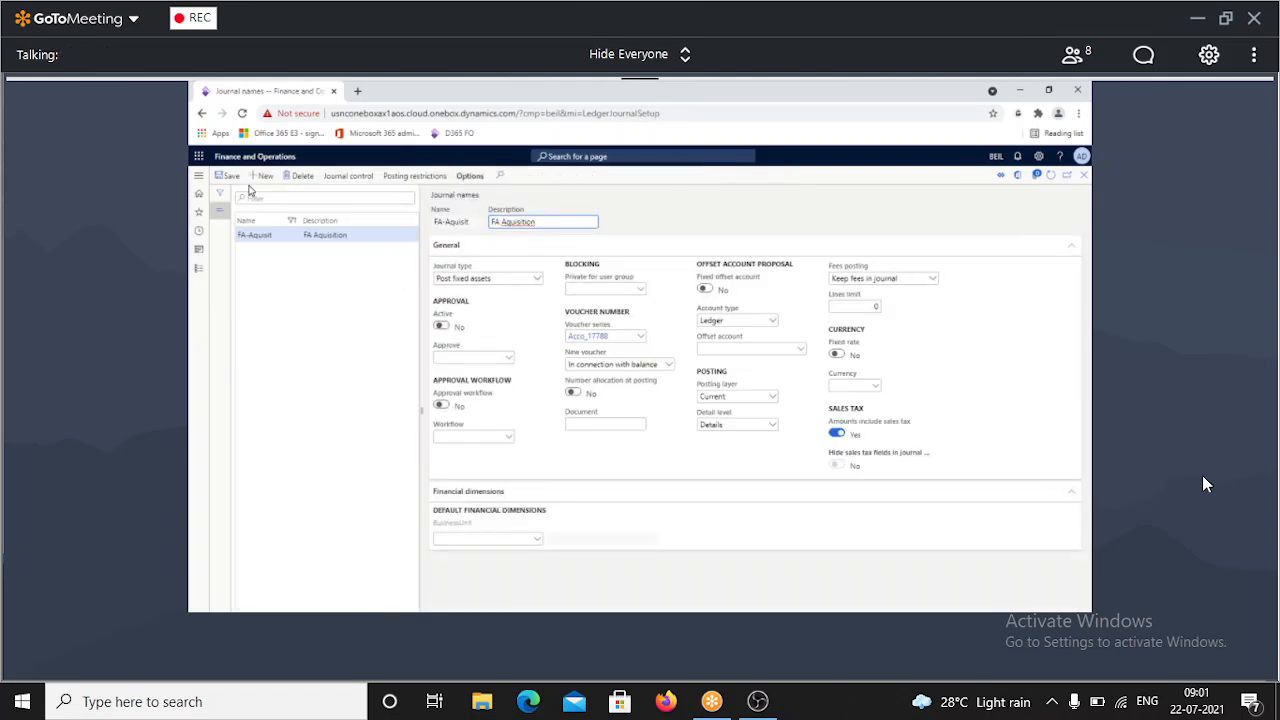
Open the details of the FA-Aquisit voucher series and create a new number sequence with code FA Voucher and name FA Voucherr.
click(640, 338)
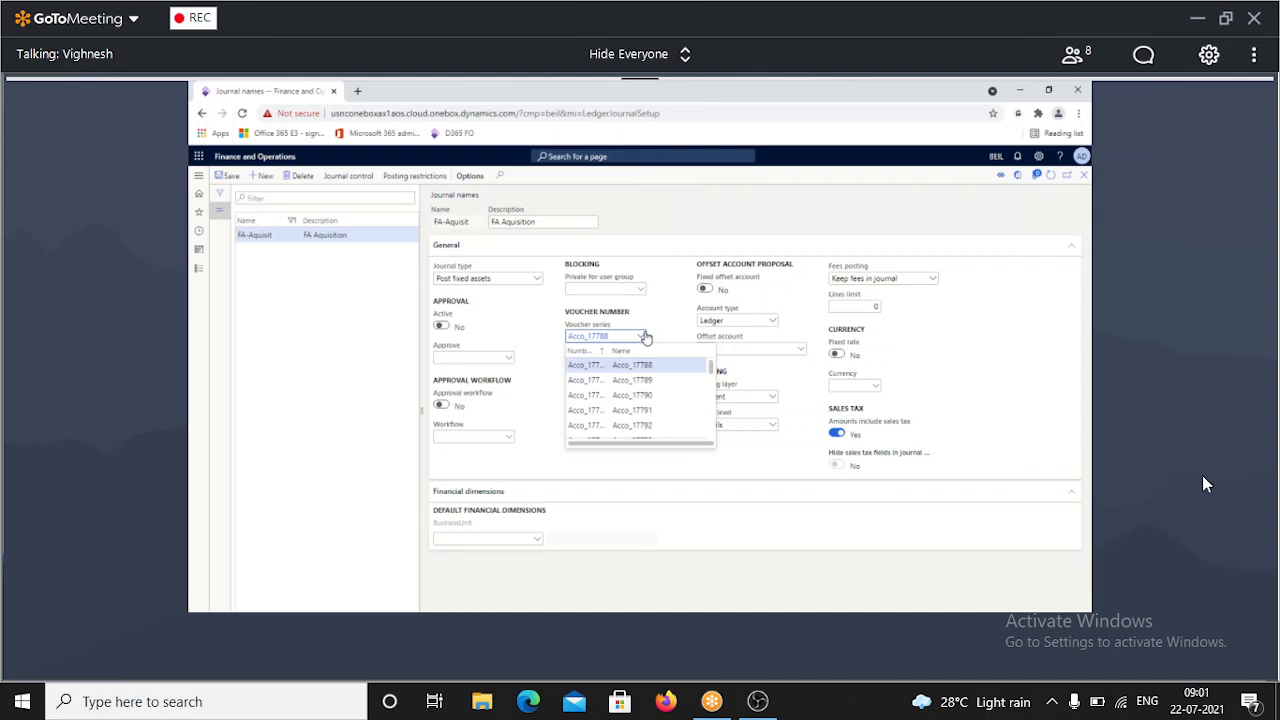
right_click(645, 337)
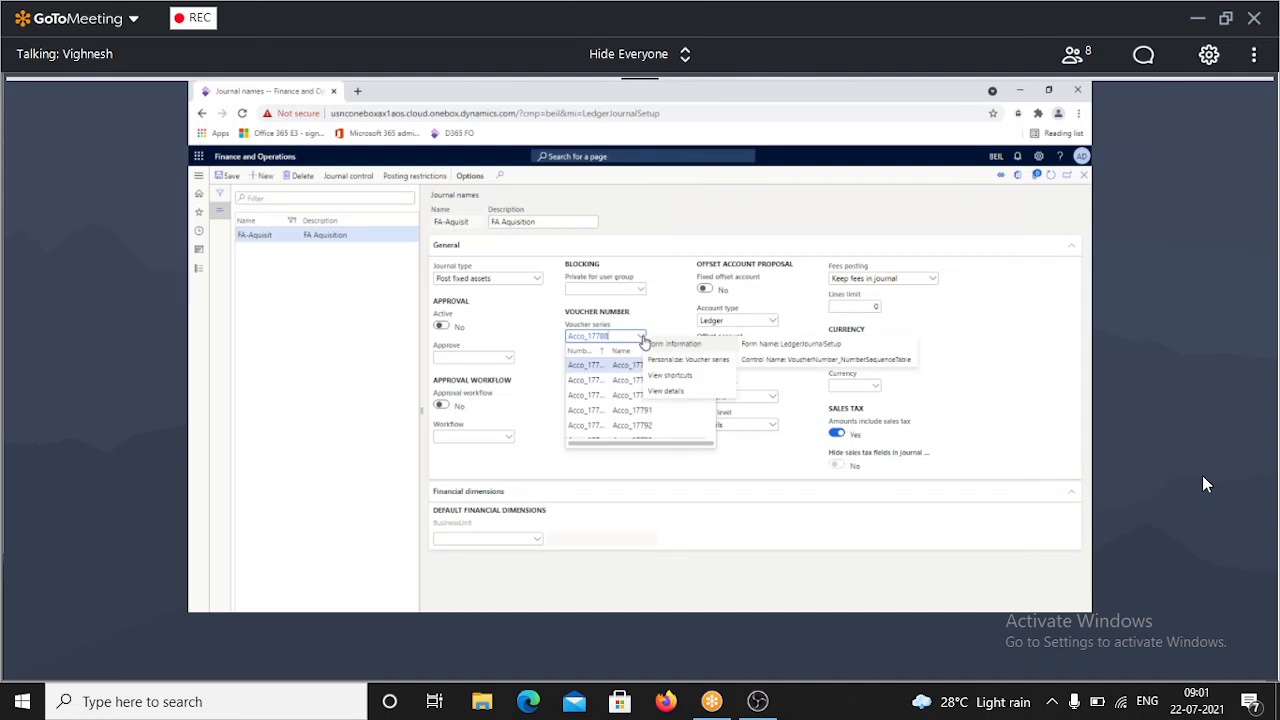
click(669, 390)
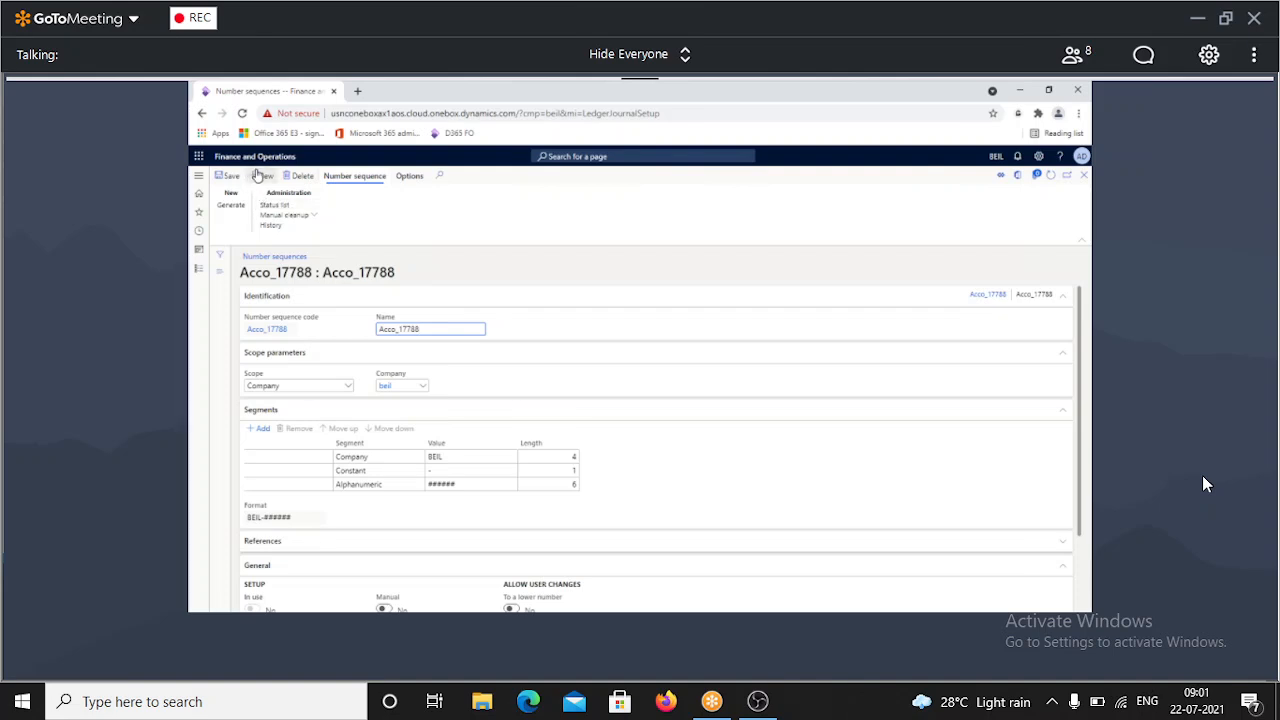
click(262, 175)
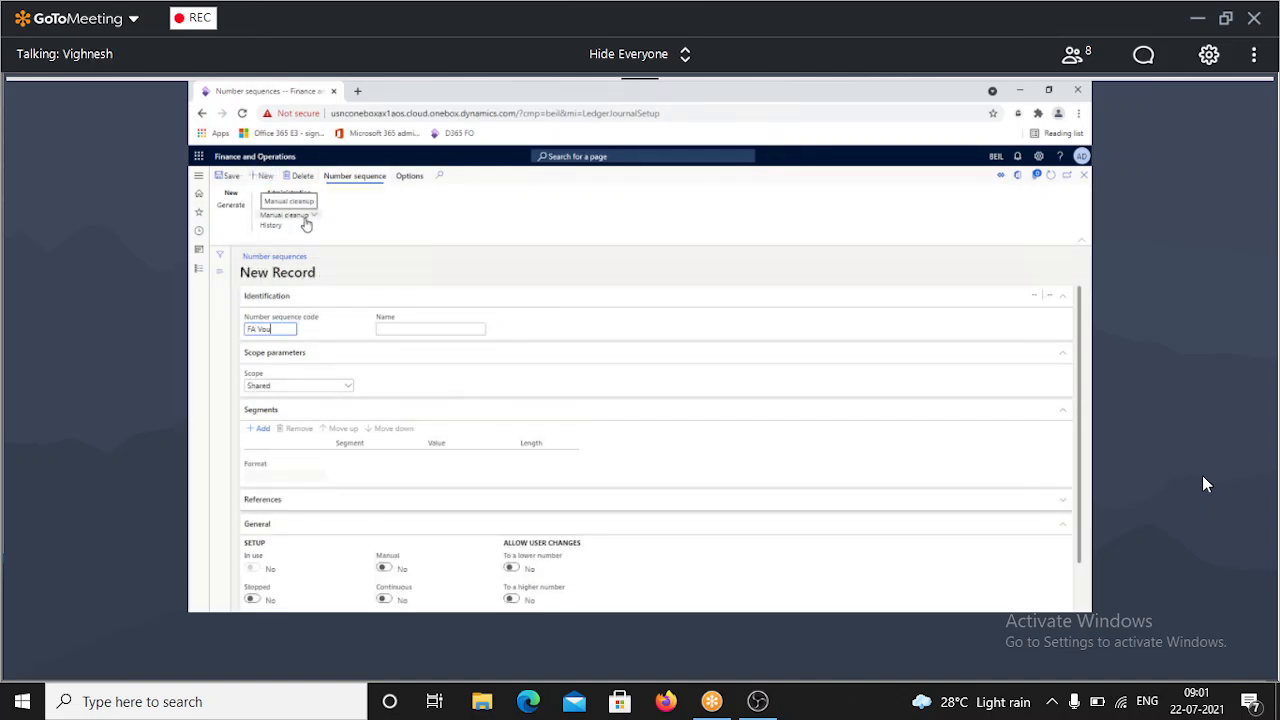
key(Tab)
text(FA)
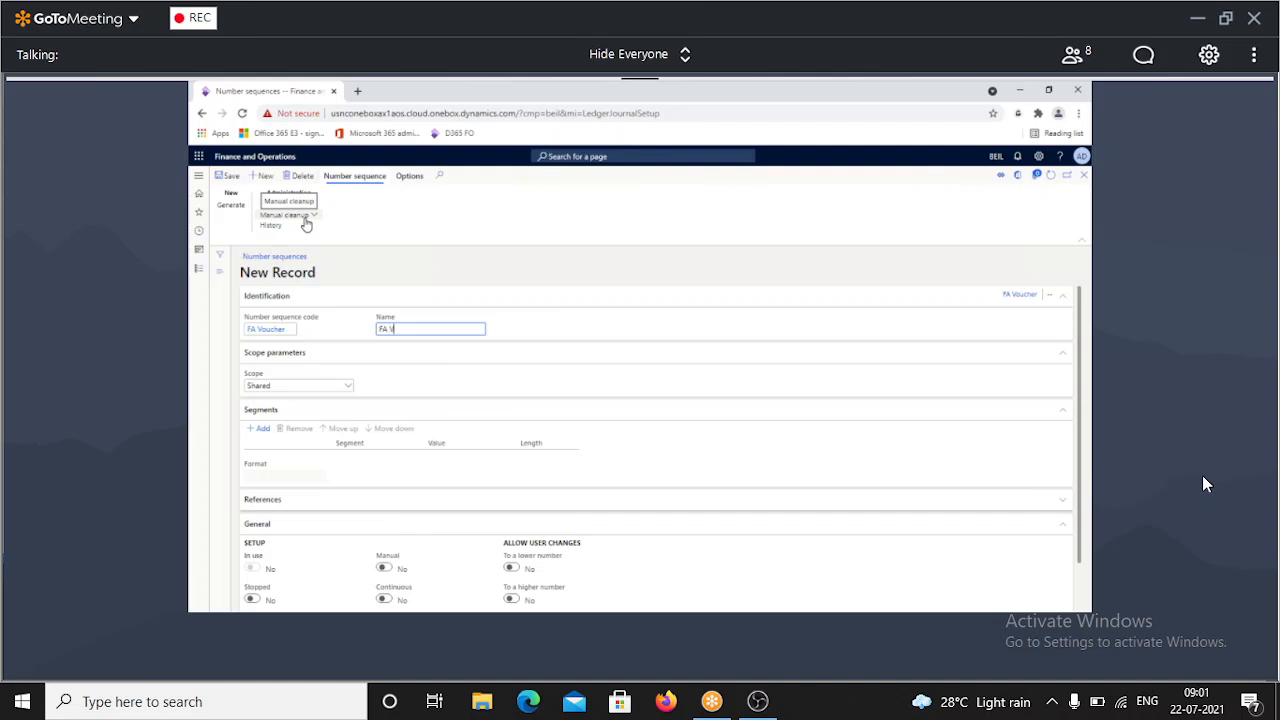
text( Vouc)
key(BackSpace)
text(uchers)
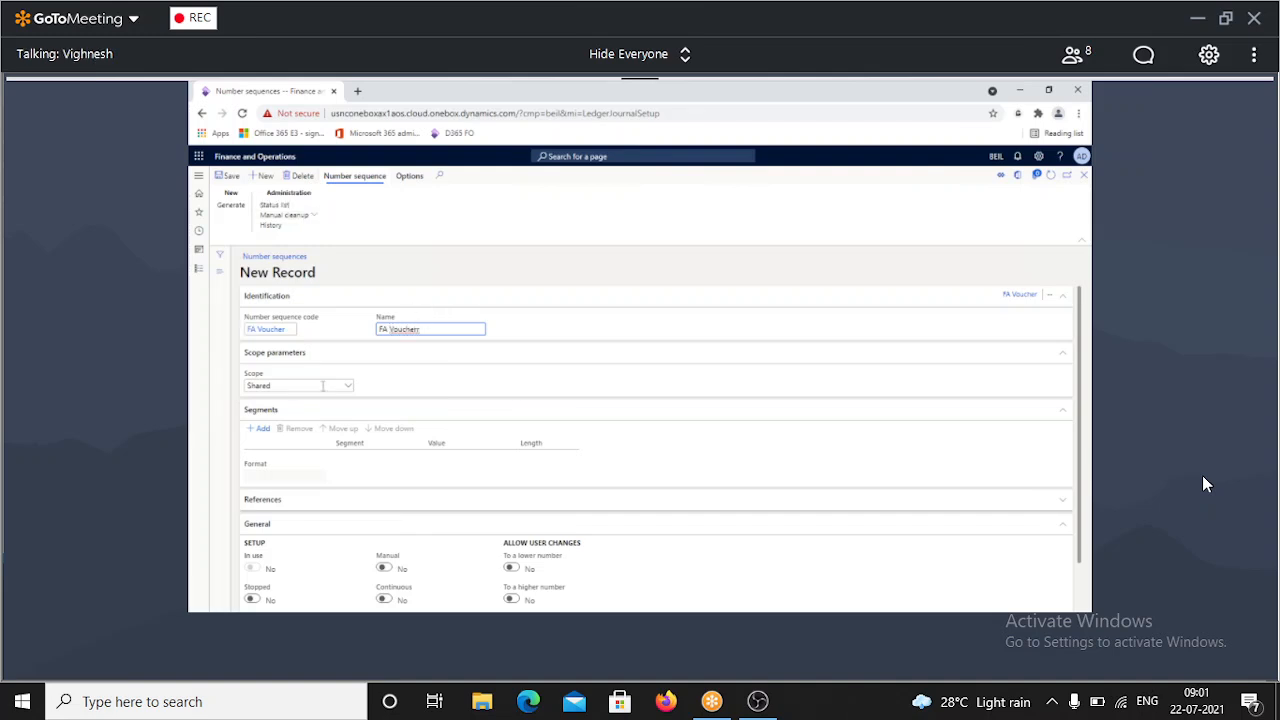
Set the new number sequence's scope to Company and its company to BEIL.
click(290, 385)
click(262, 412)
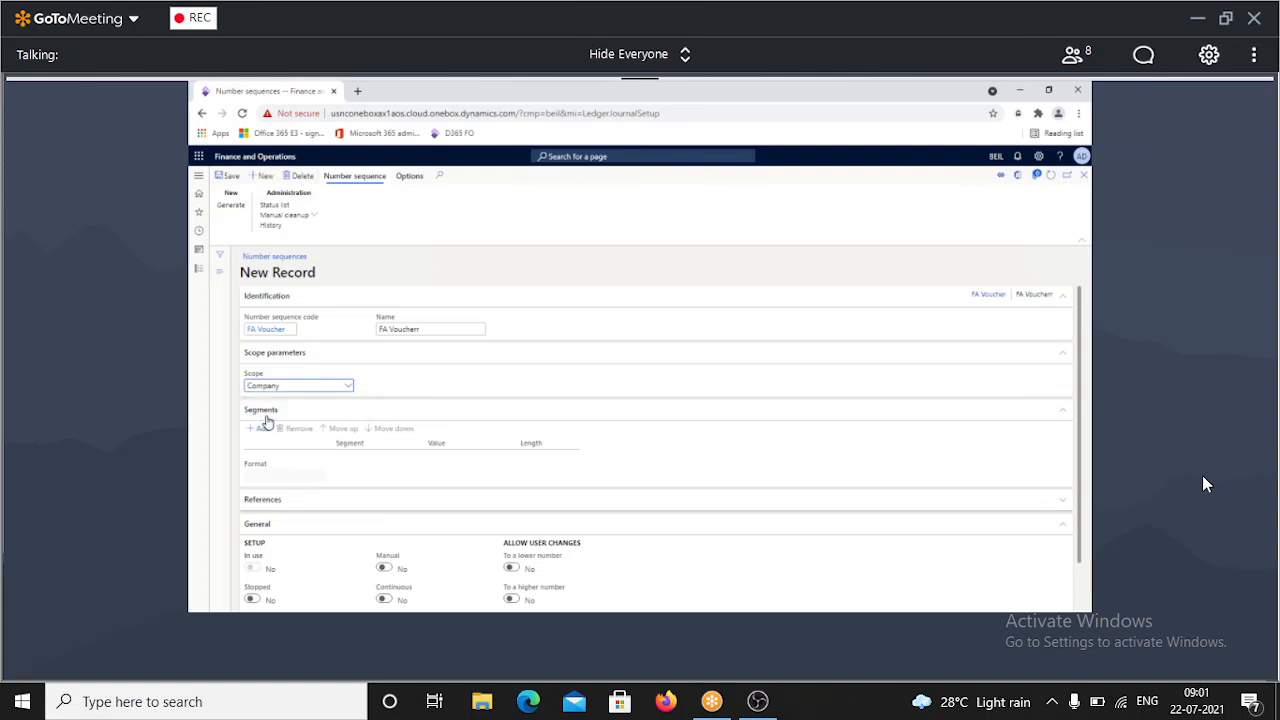
key(Tab)
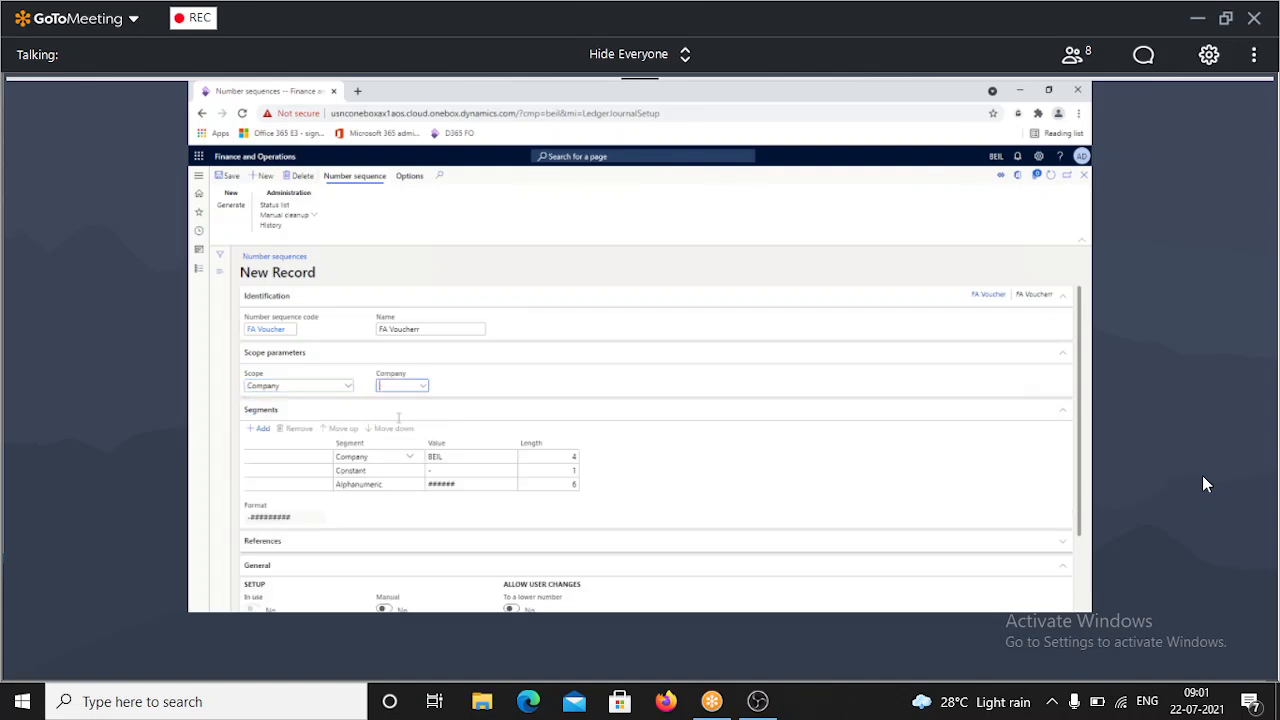
text(BEIL)
key(Tab)
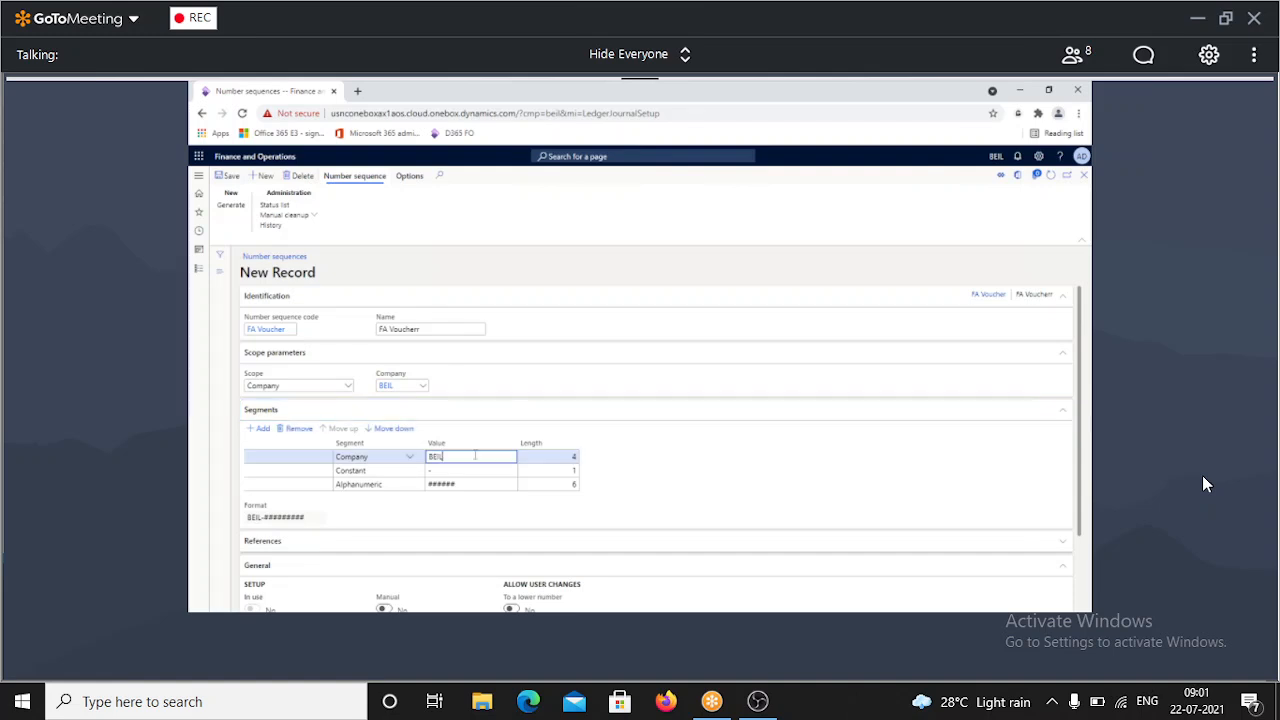
Remove the company segment from the number sequence and set the constant segment to FAV.
click(300, 429)
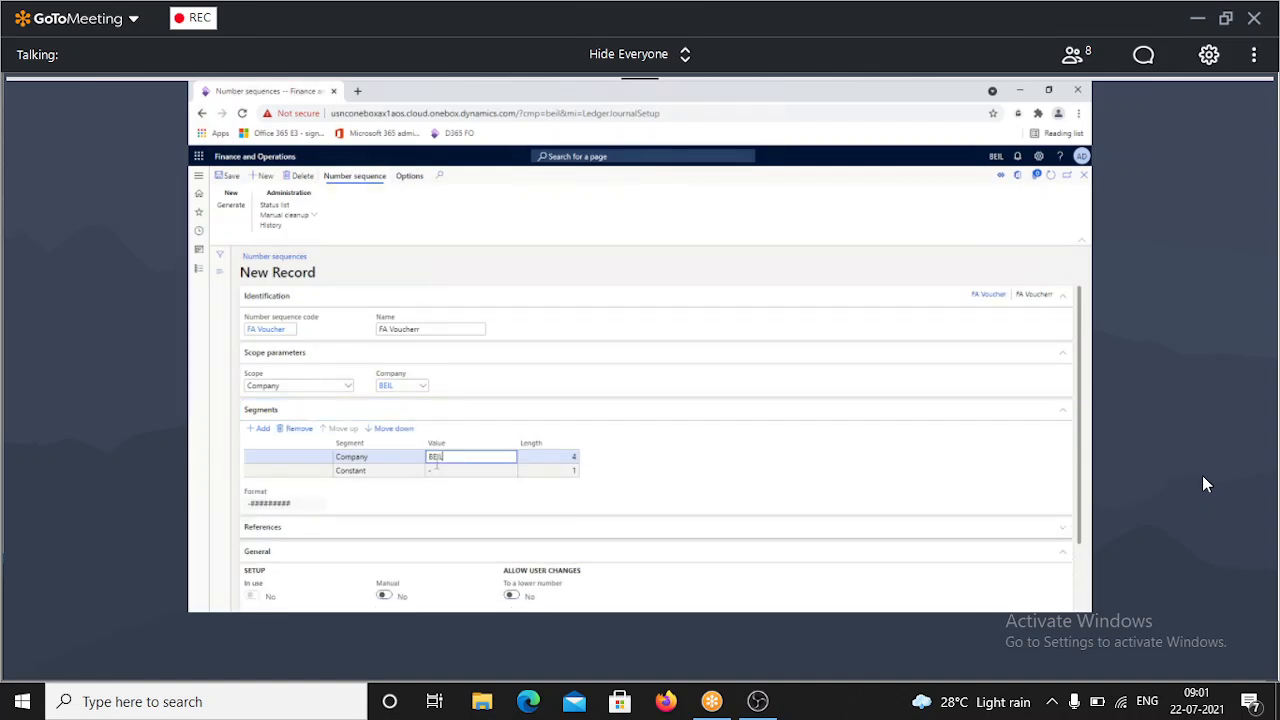
drag(462, 457, 374, 465)
text(FA)
key(Tab)
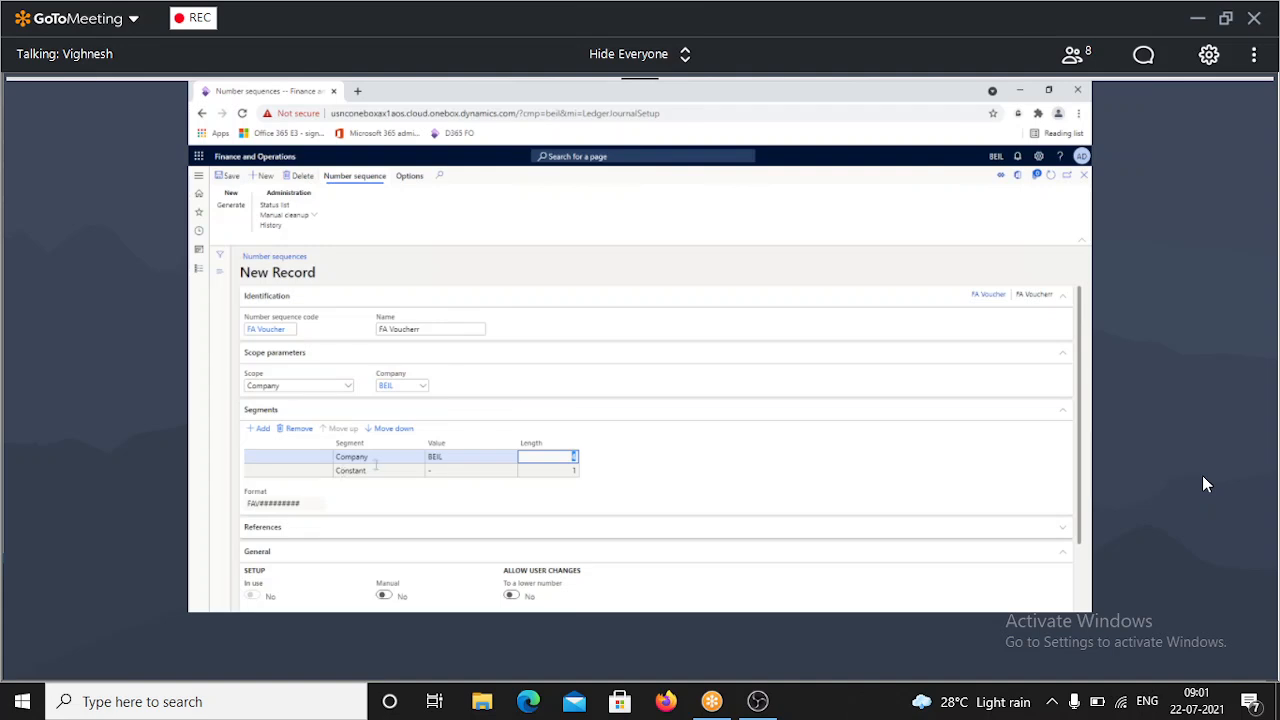
Set the number sequence's constant segment to BEIL- and its alphanumeric segment to ######.
click(452, 471)
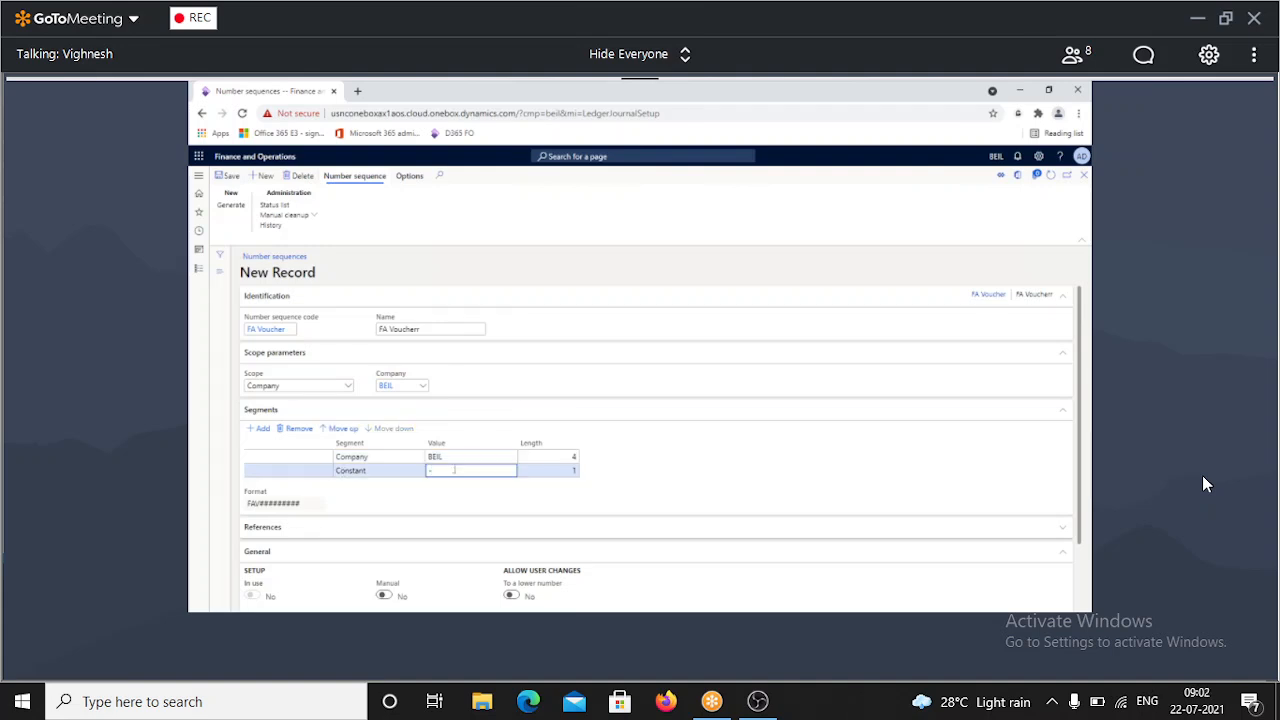
click(470, 456)
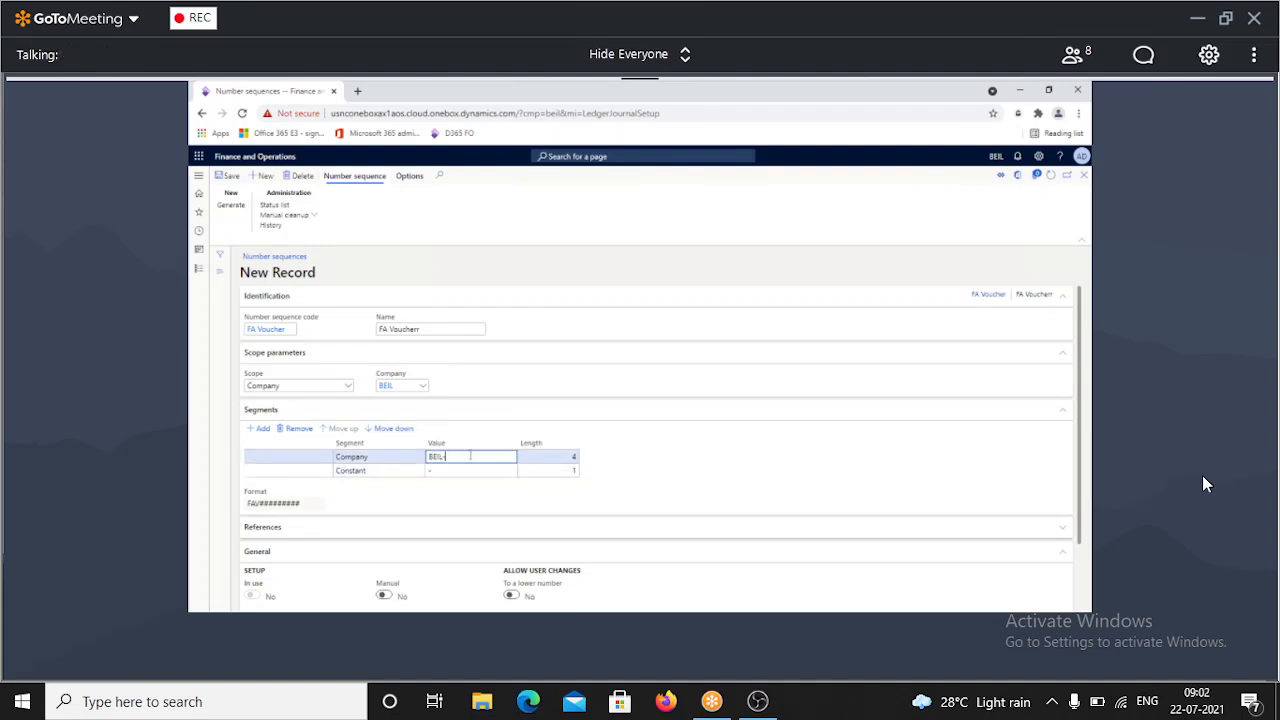
key(Tab)
click(457, 470)
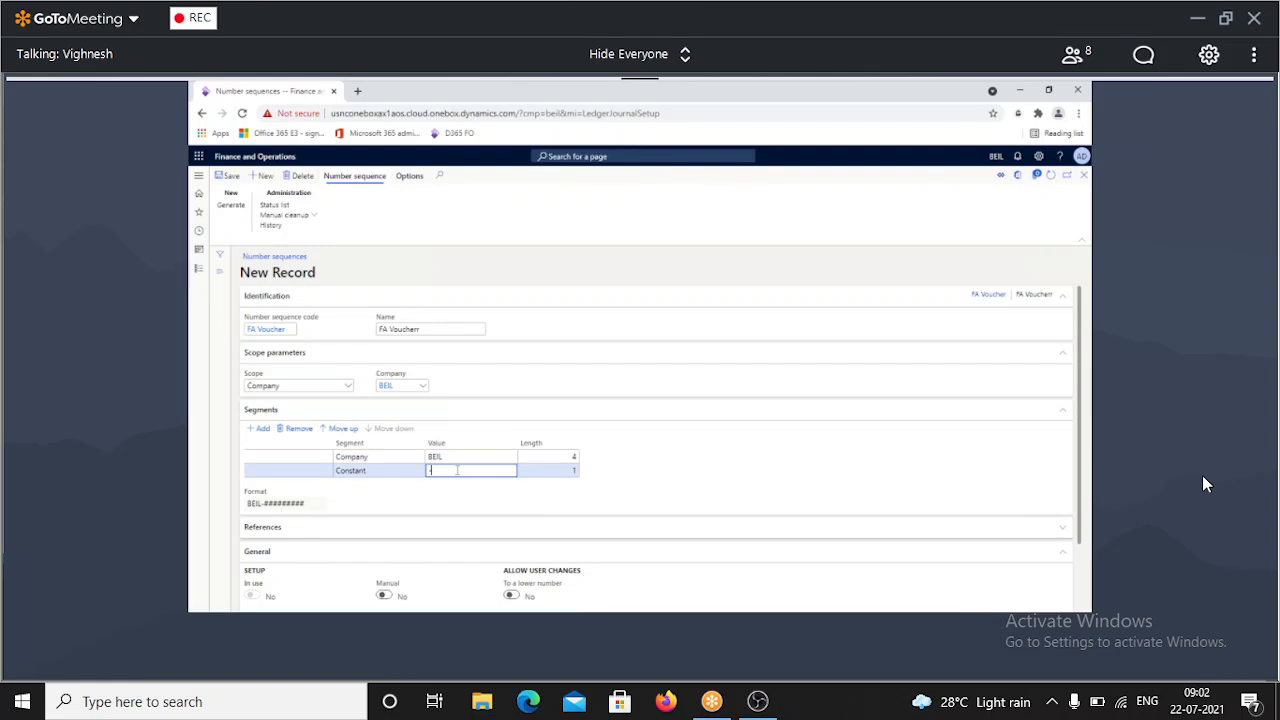
text(##)
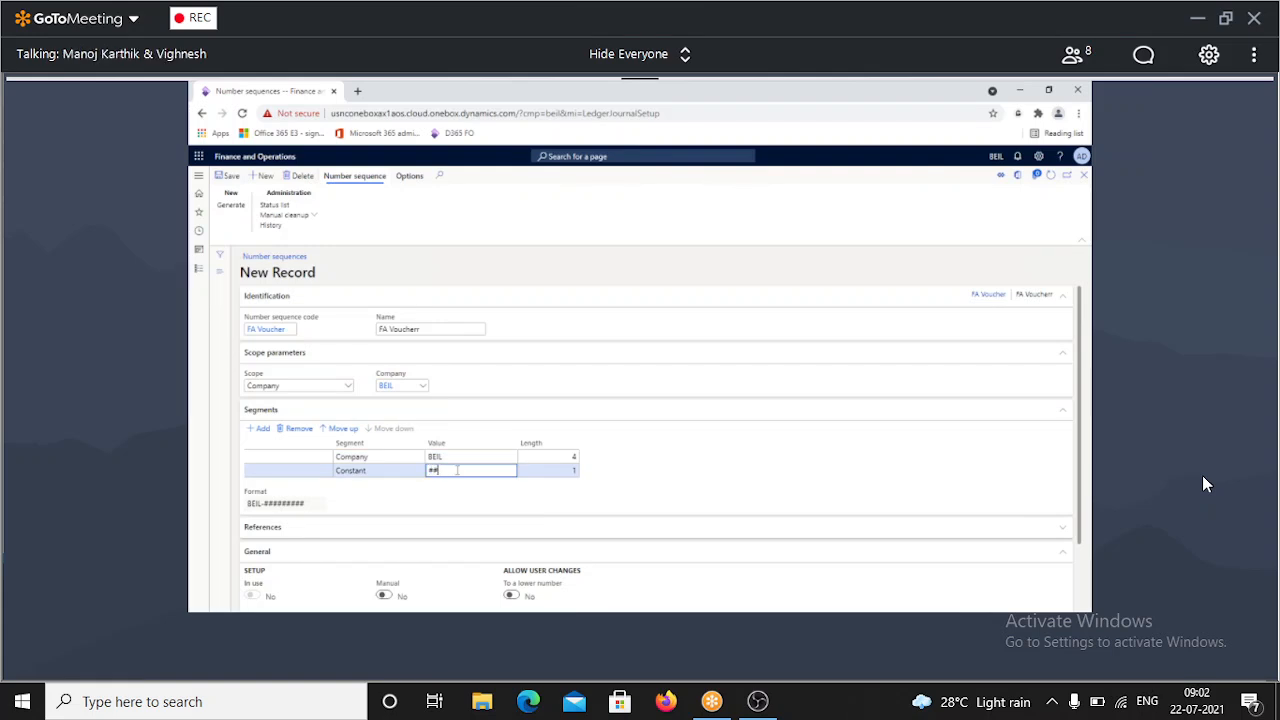
text(####)
key(Tab)
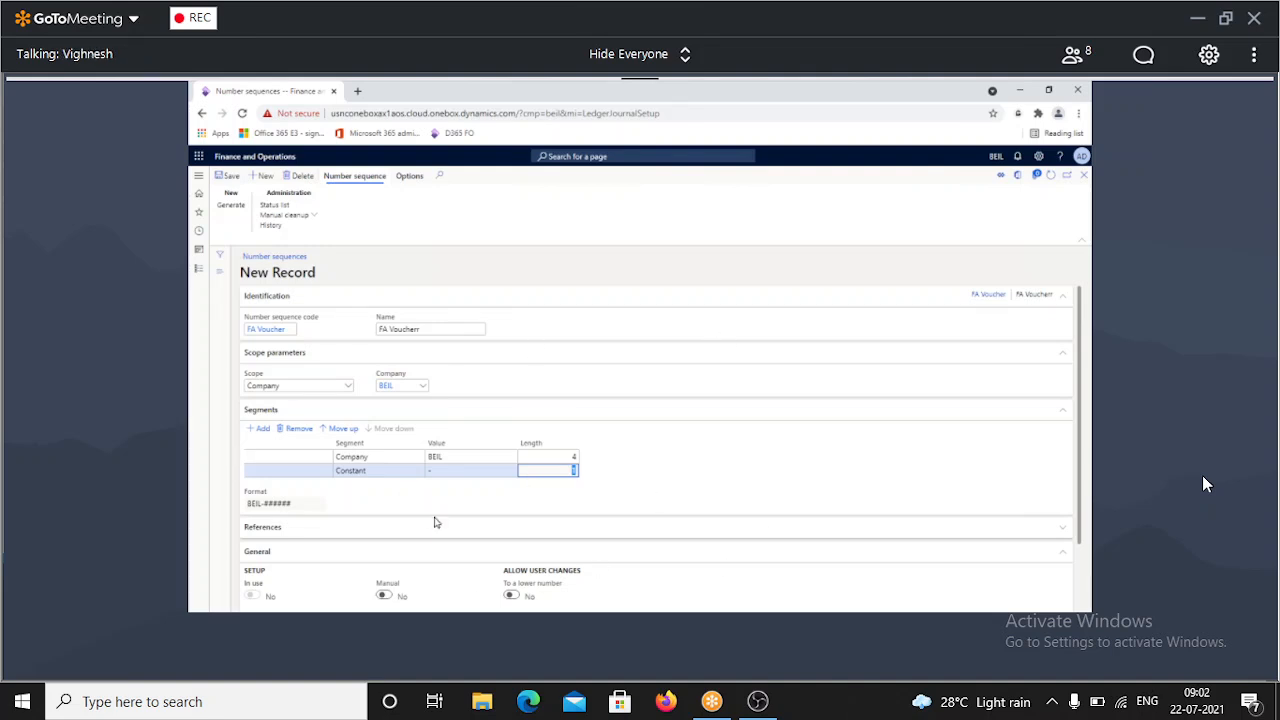
Change the FA Voucher sequence's constant segment to FAV- and close the number sequence.
mouse_move(1240, 476)
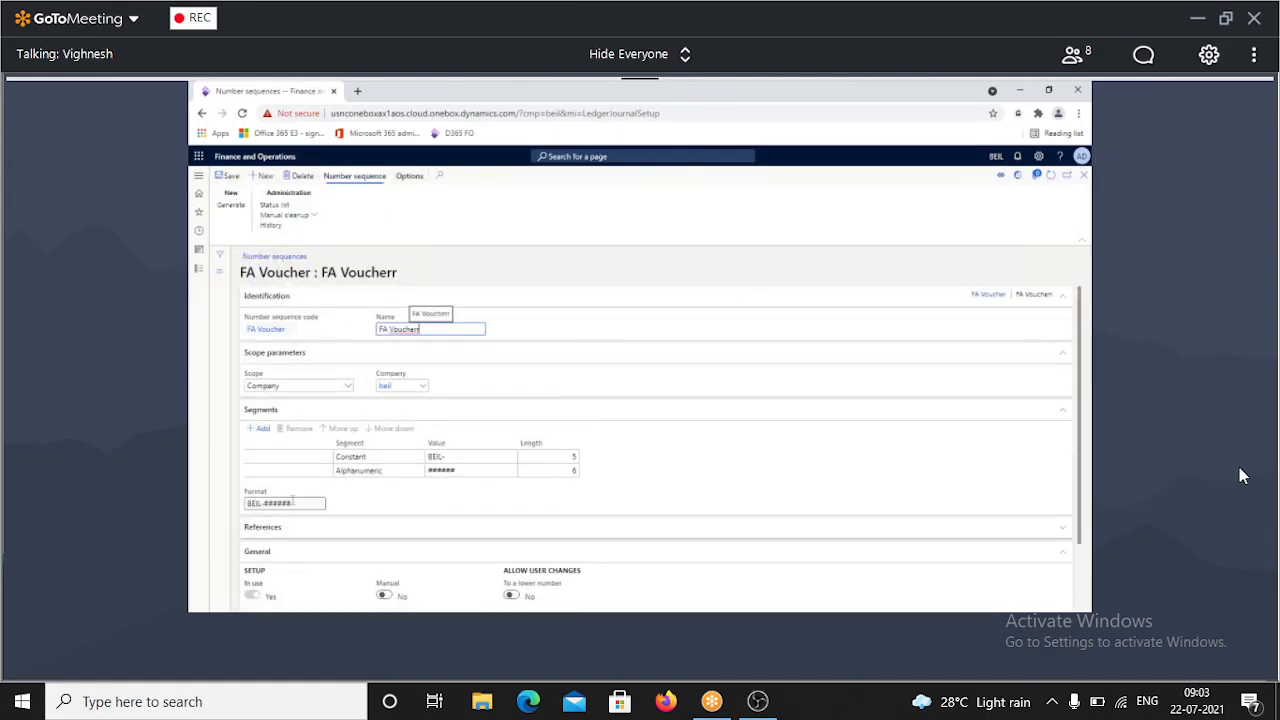
click(462, 457)
key(BackSpace)
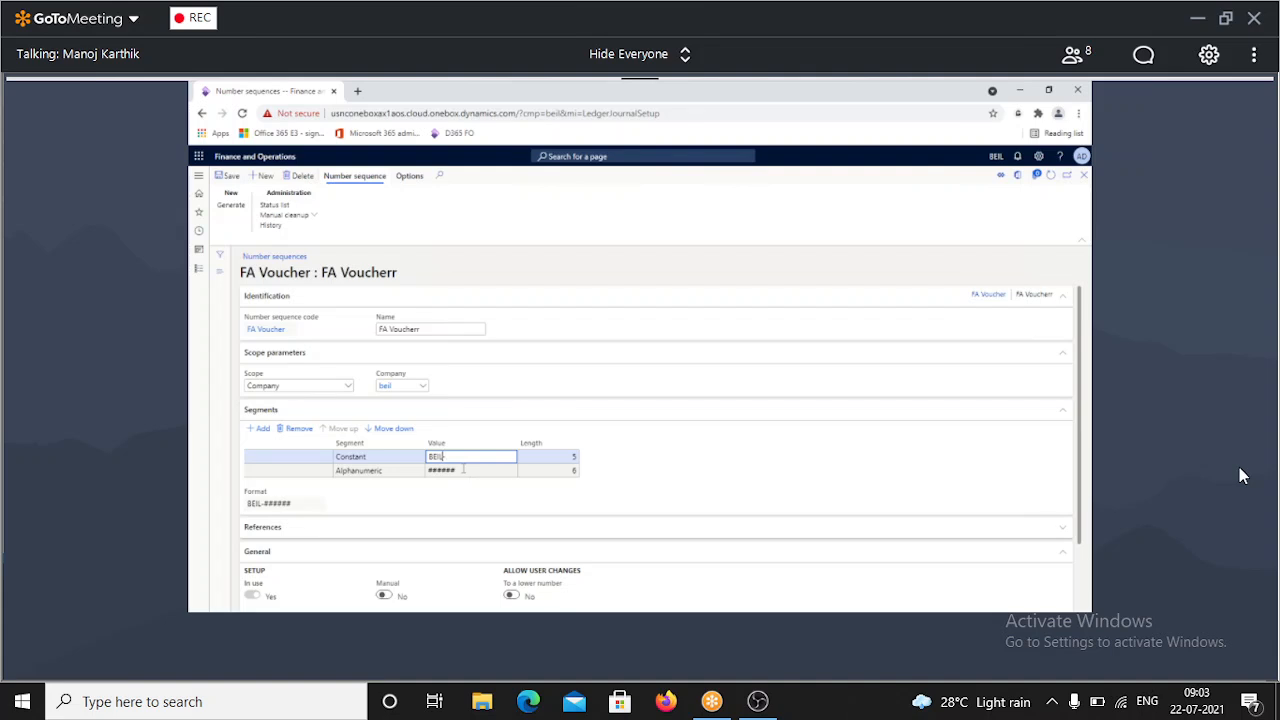
key(shift+Home)
text(FA)
click(464, 473)
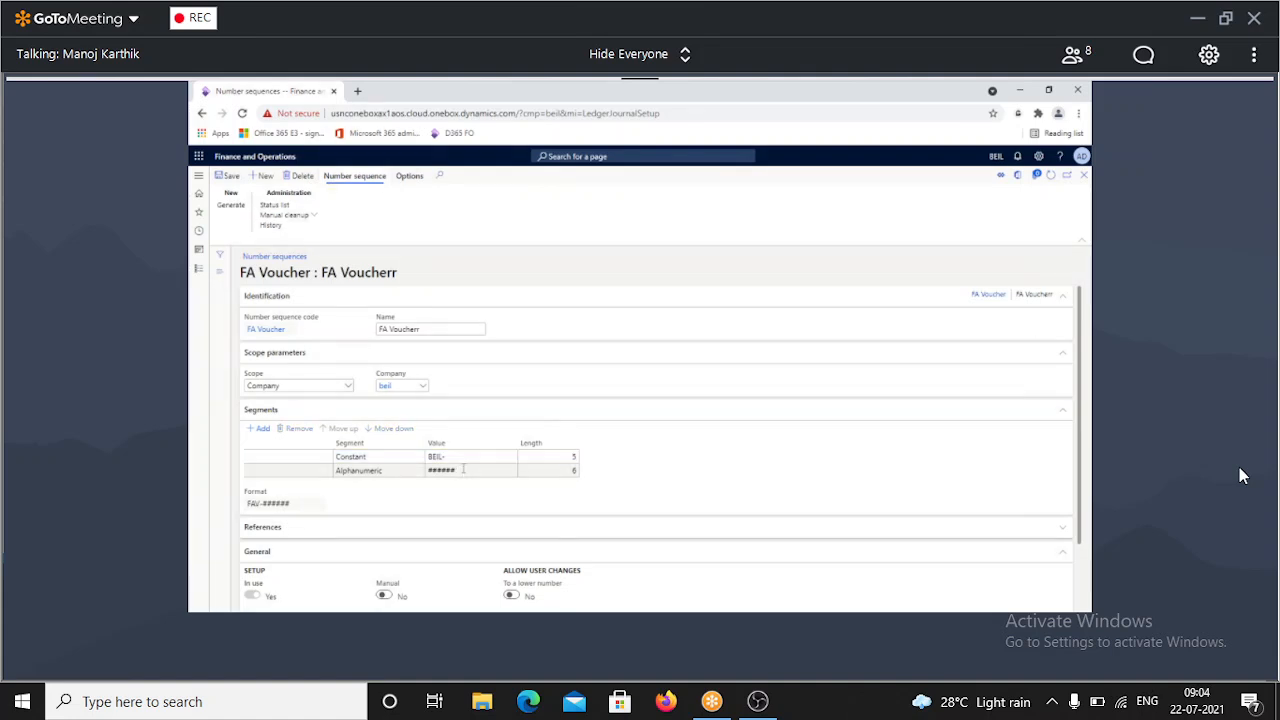
click(1085, 176)
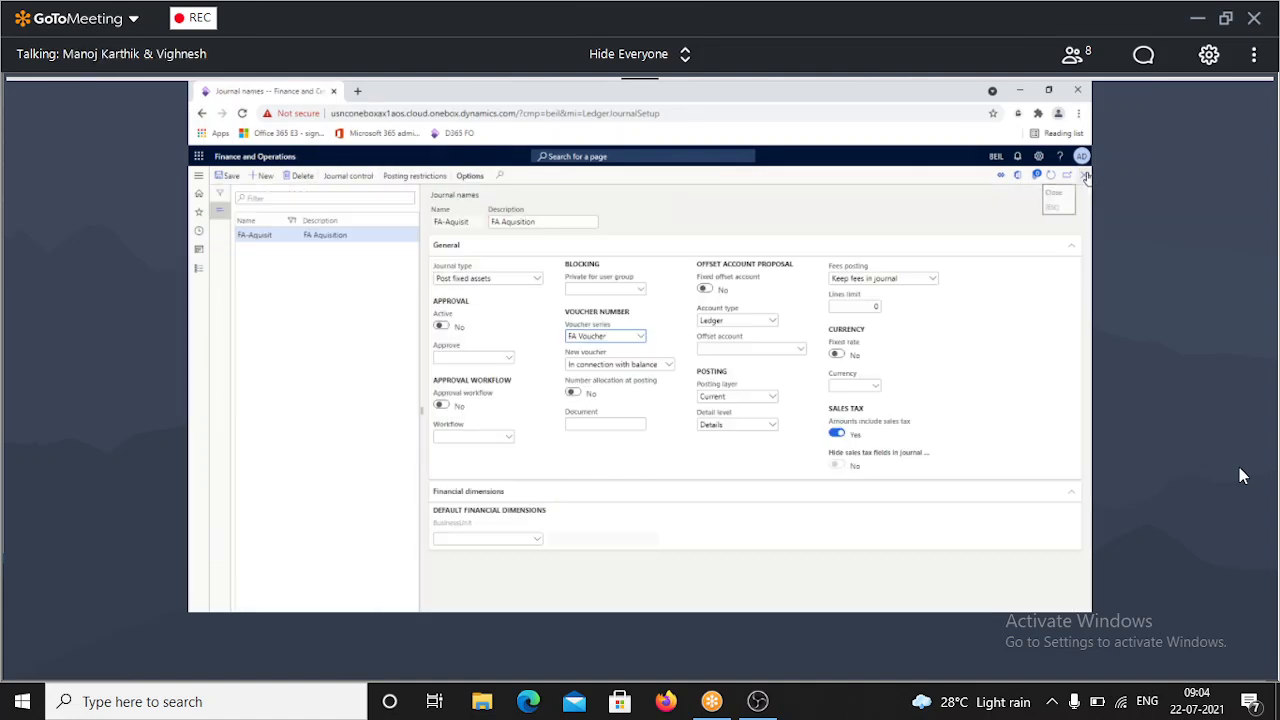
Return to the fixed asset journal list, reopen the FA-Aquisit journal name setup and view its New voucher options.
click(1085, 176)
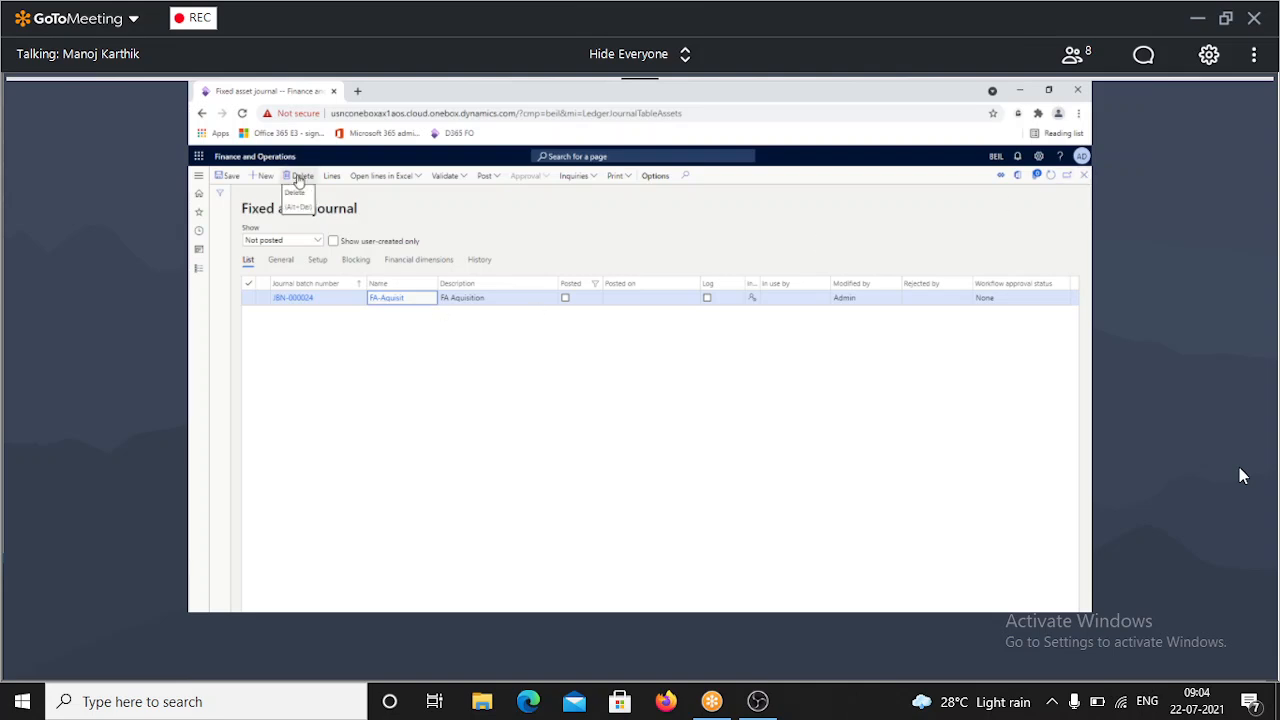
click(388, 299)
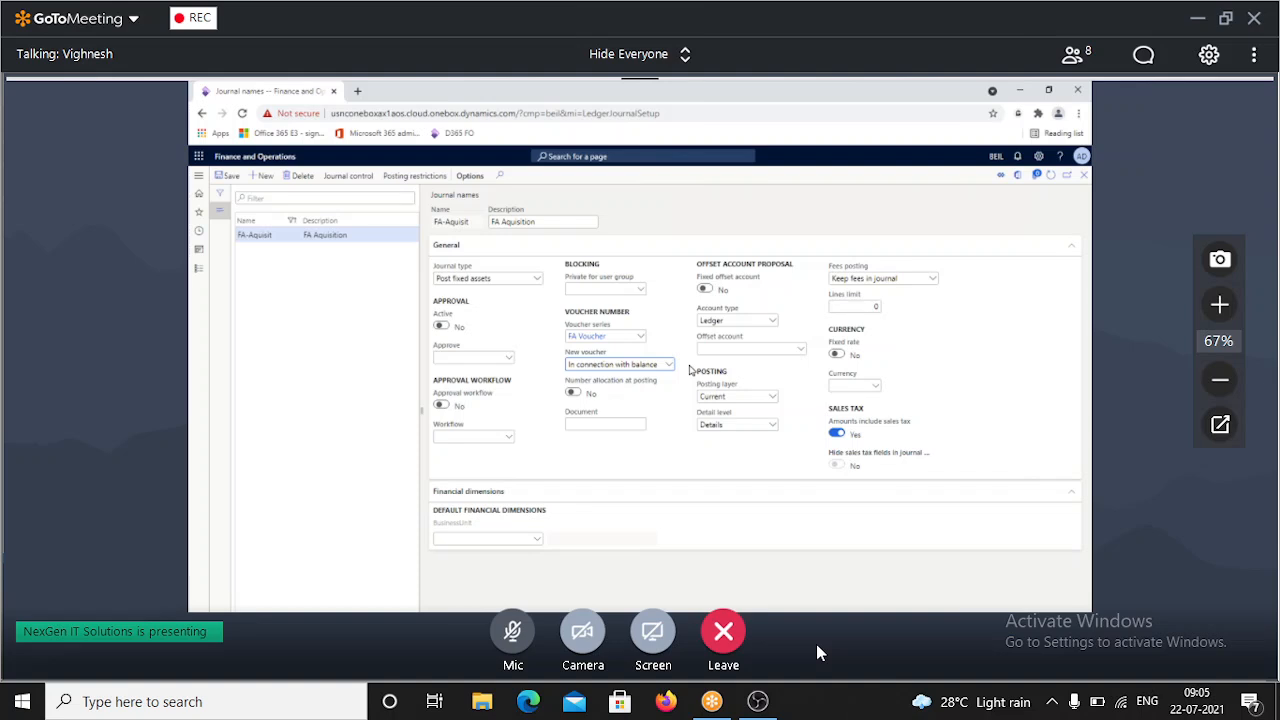
click(668, 365)
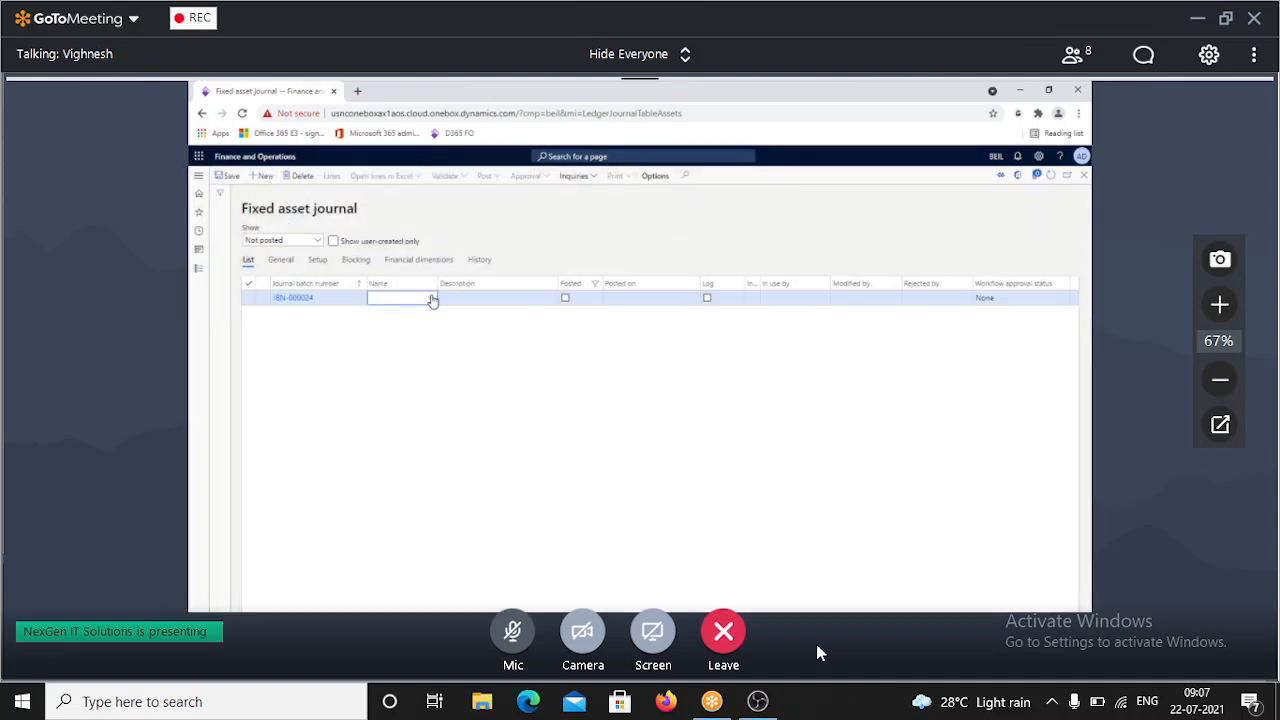
Assign the FA-Aquisit name to the new fixed asset journal and date its acquisition line 5/1/2021.
click(390, 328)
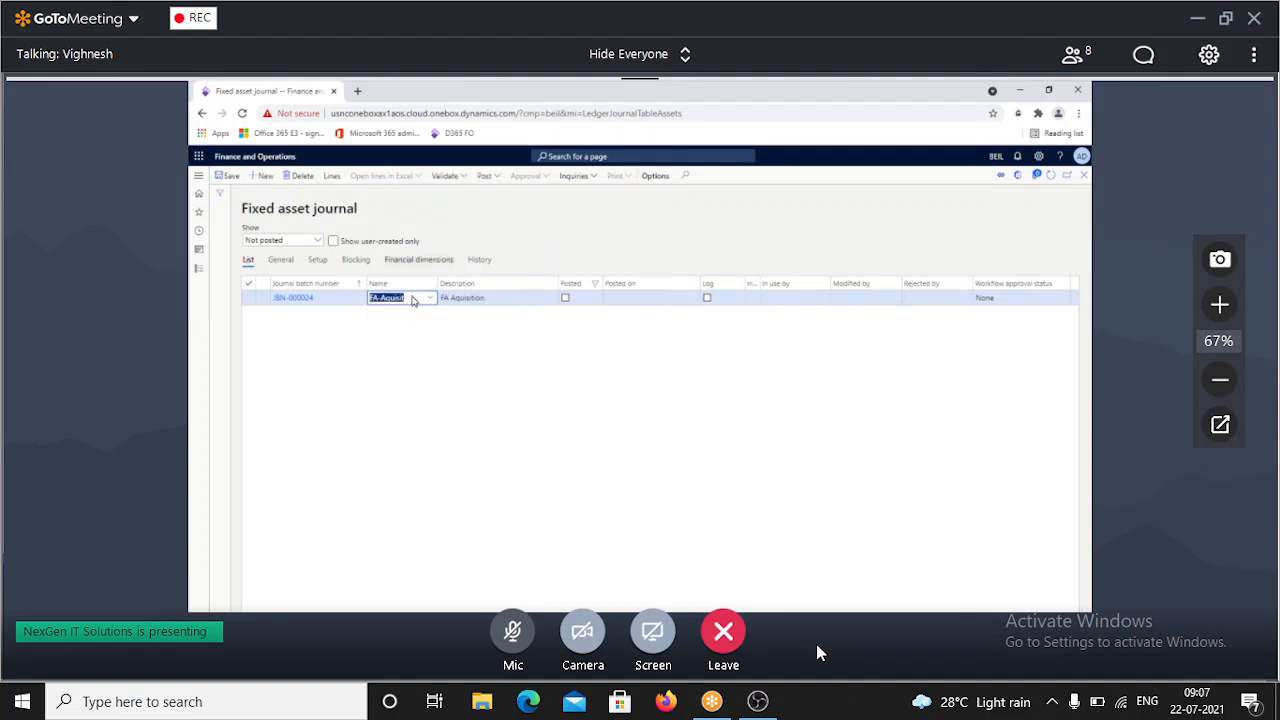
click(331, 177)
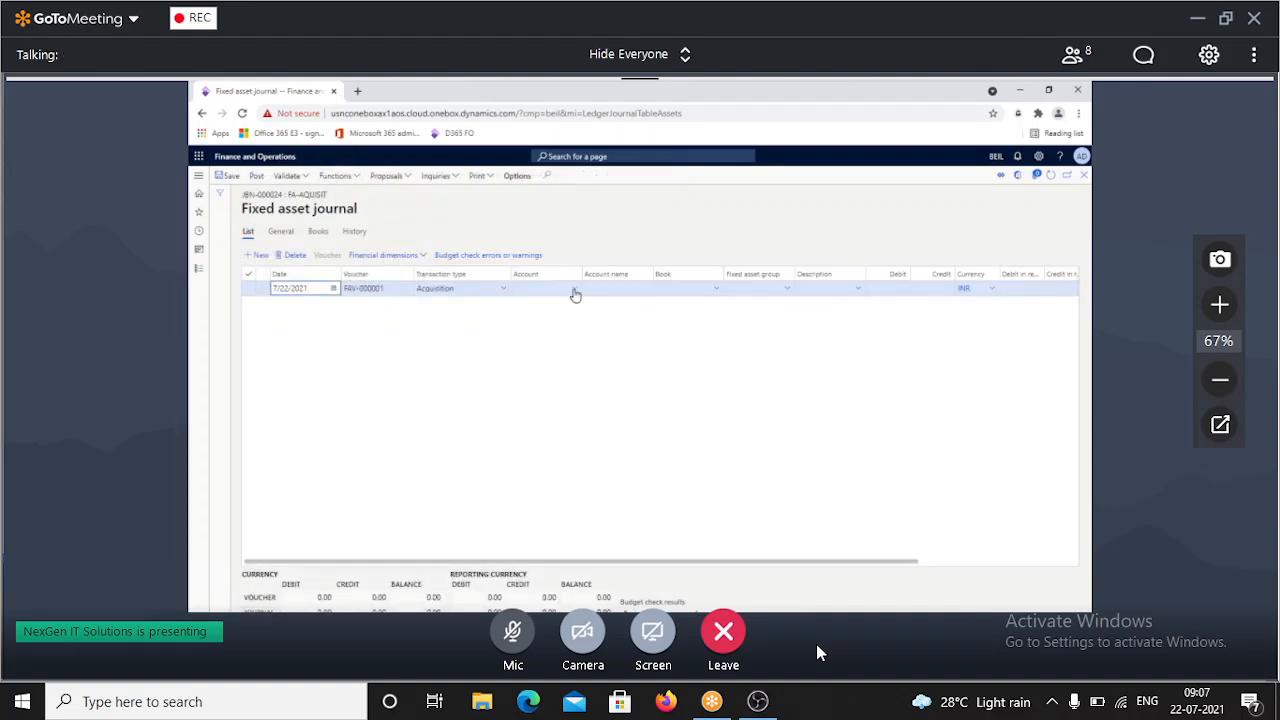
click(333, 288)
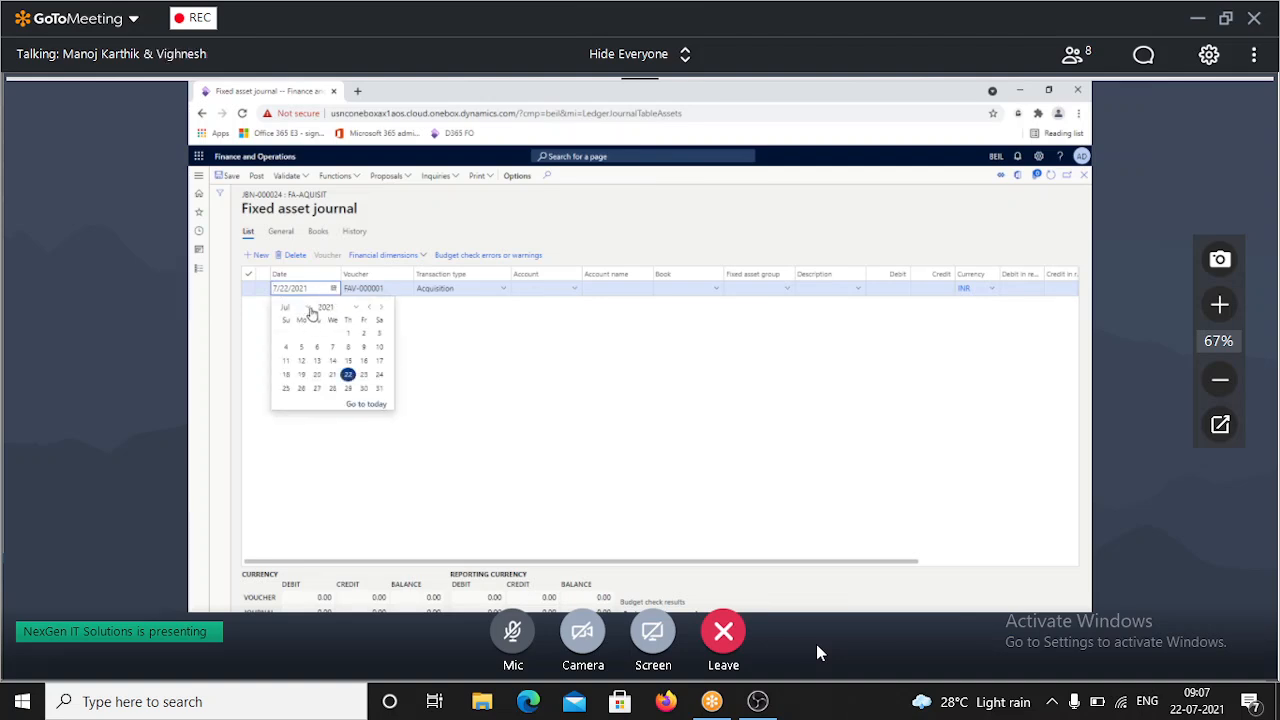
click(369, 307)
click(369, 307)
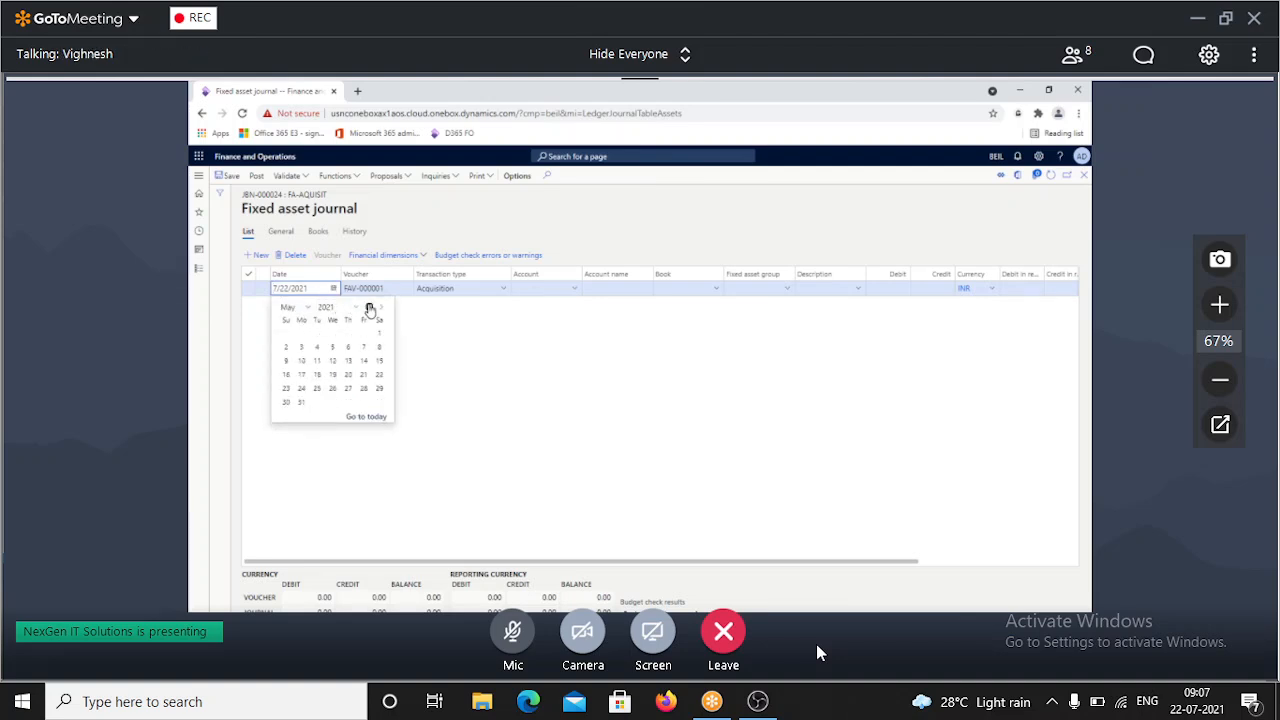
click(378, 332)
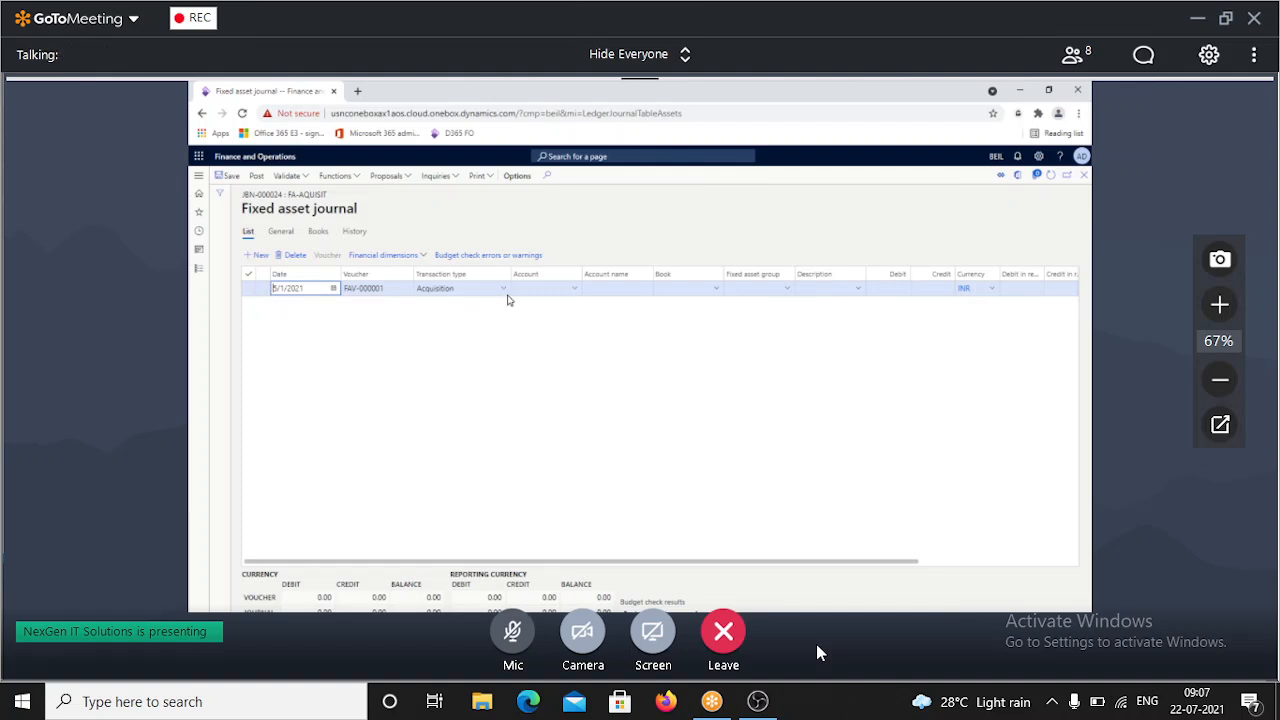
Select the Lenovo laptop asset COMP-000001 as the line's account and enter a debit of 100,000.
click(572, 288)
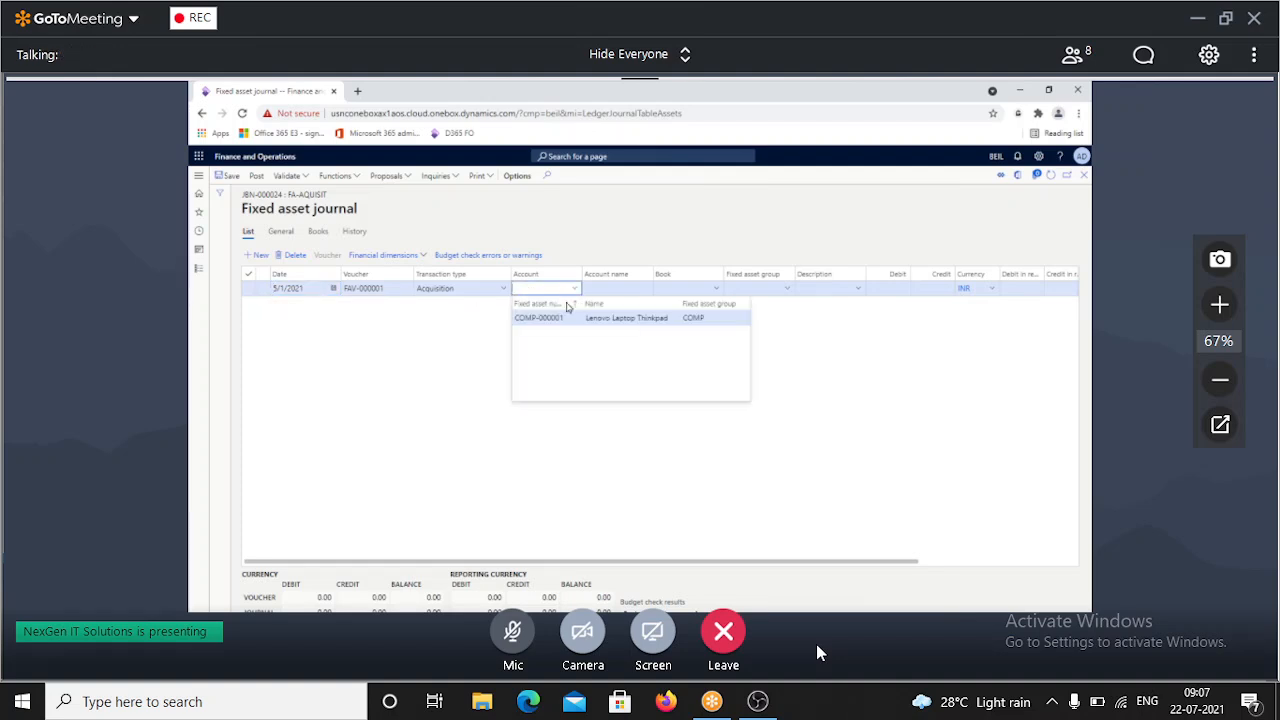
click(543, 318)
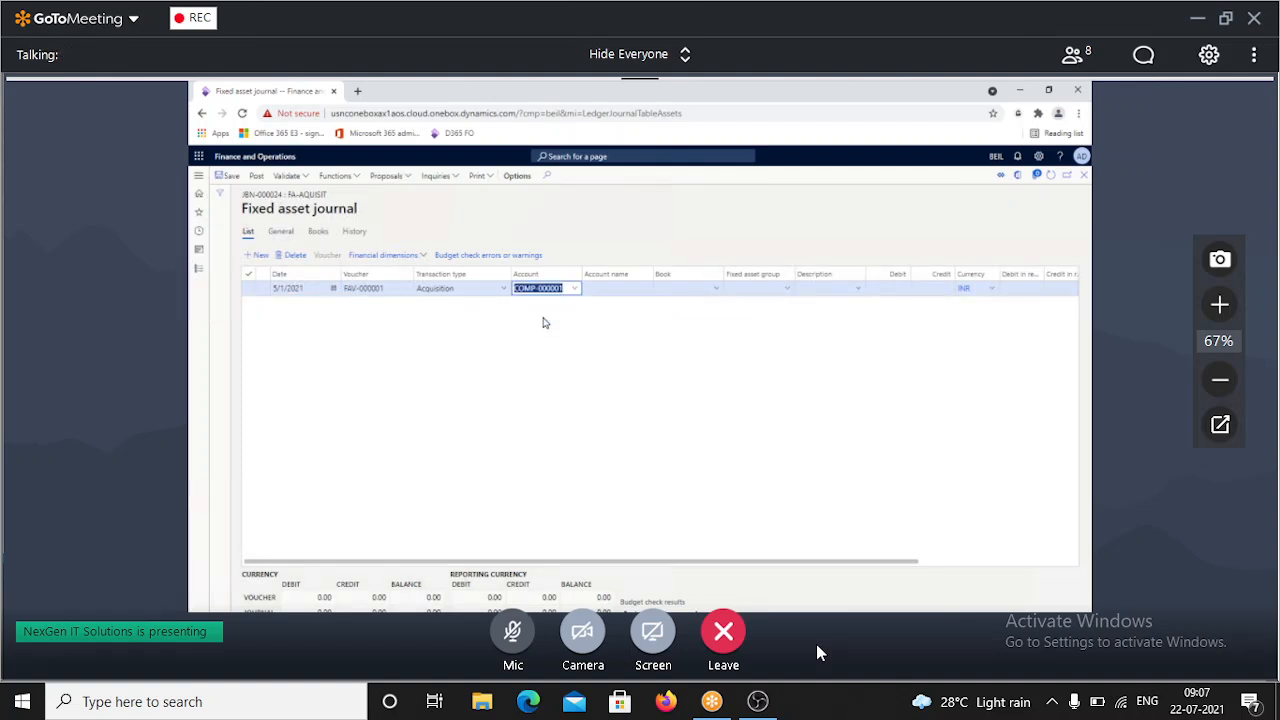
click(876, 290)
text(100,0)
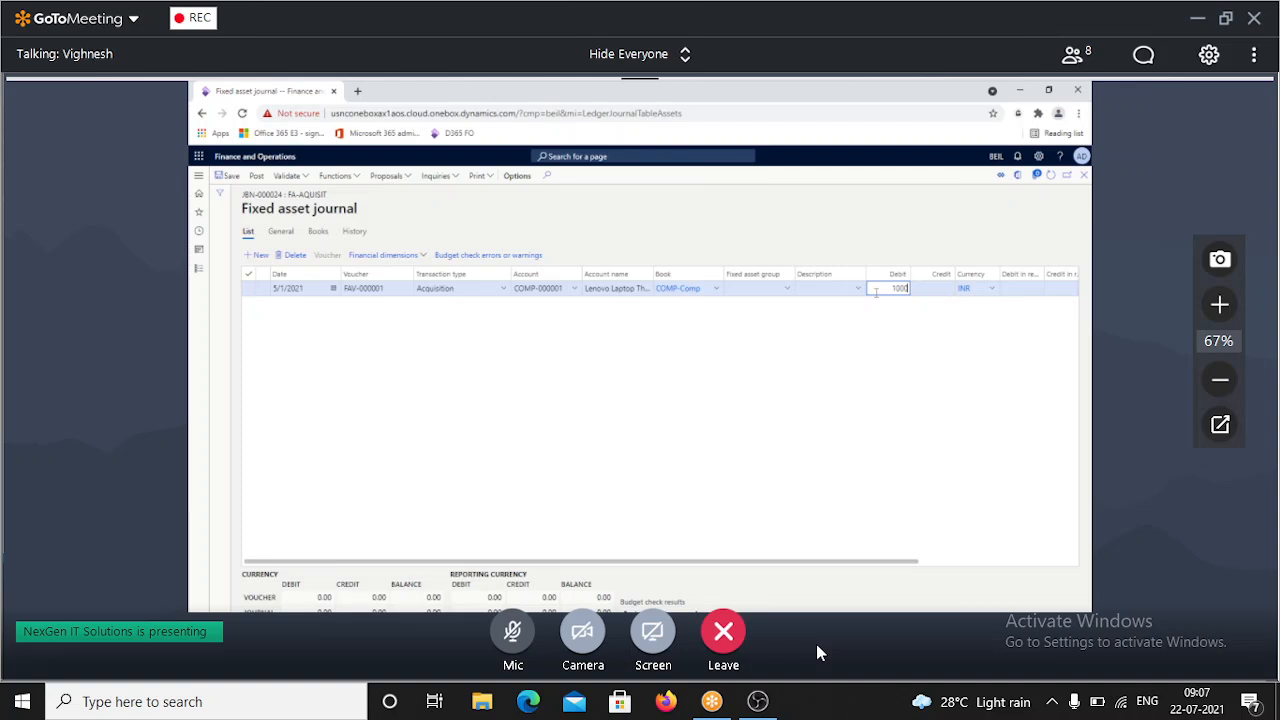
text(00)
key(Tab)
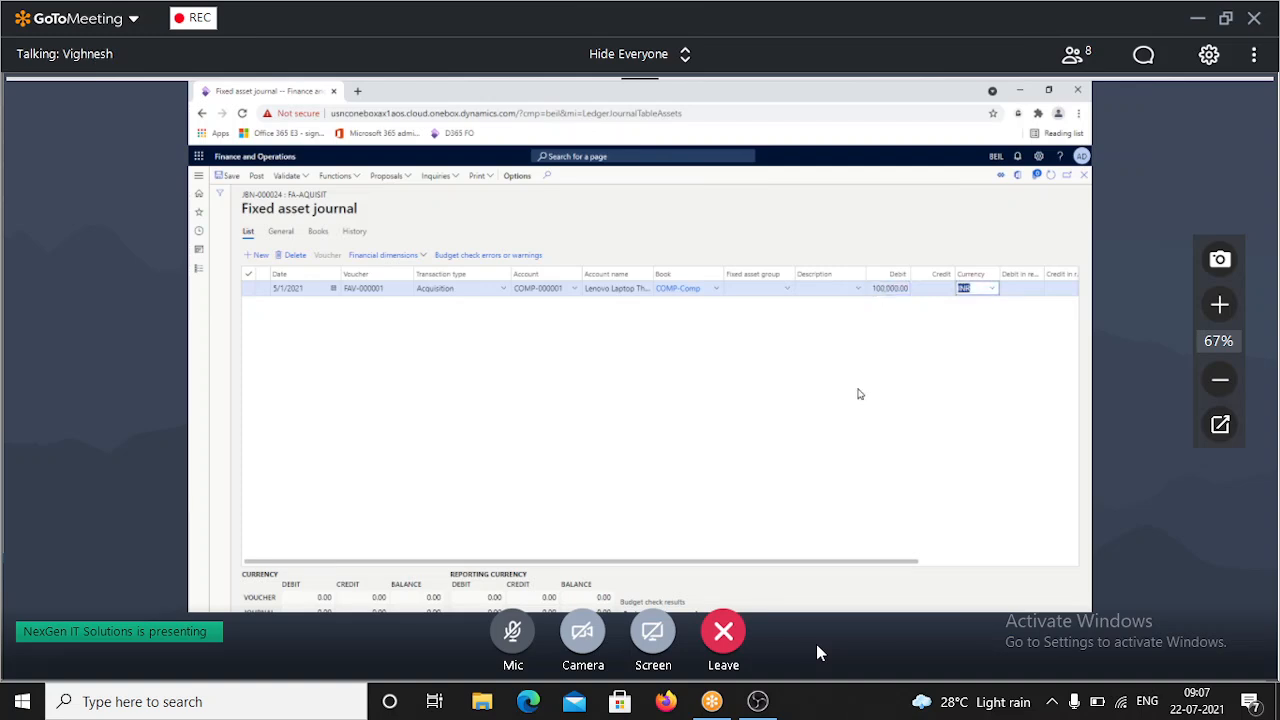
Set the acquisition line's offset account type to Vendor and choose the first listed vendor as its offset account.
drag(764, 560, 960, 556)
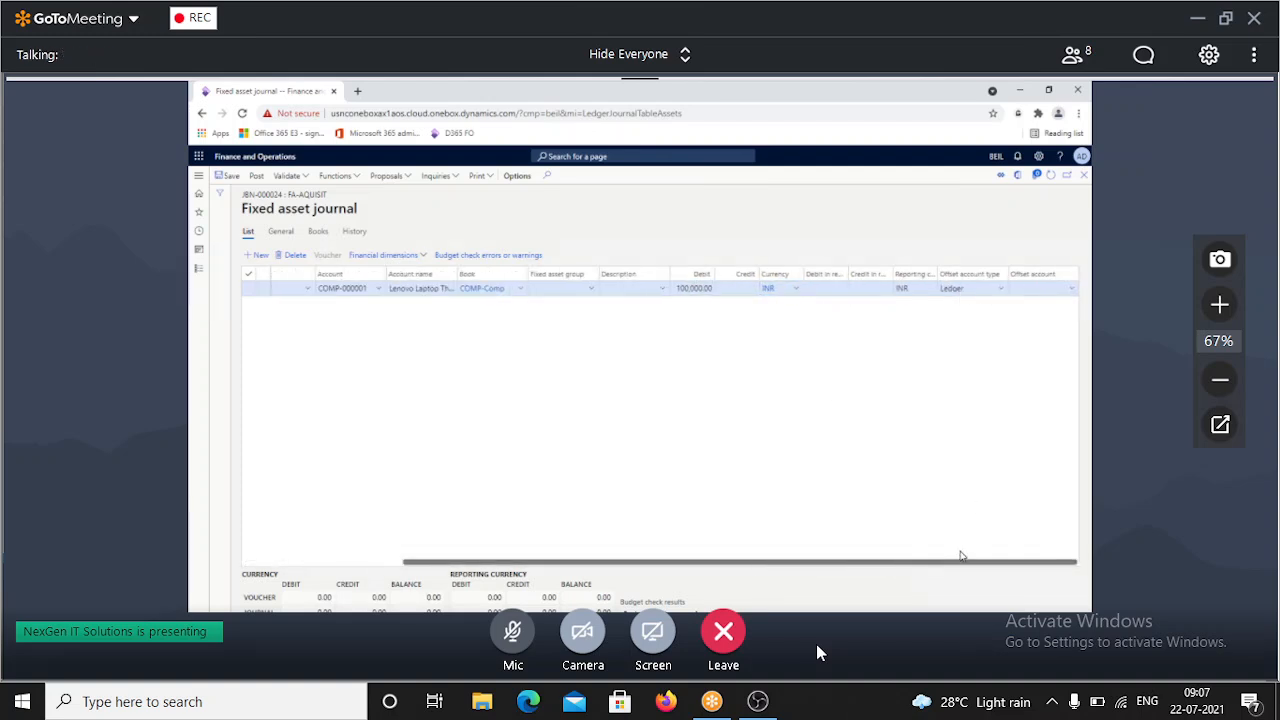
click(1002, 289)
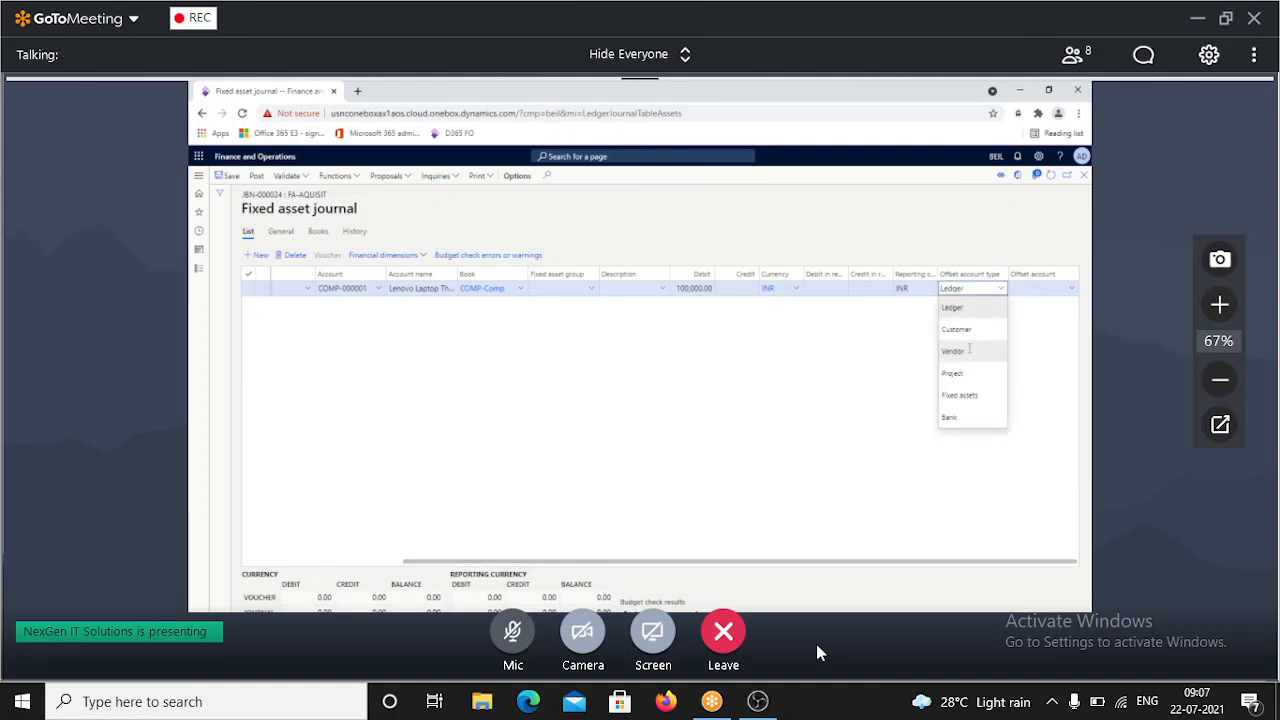
click(968, 350)
click(1072, 290)
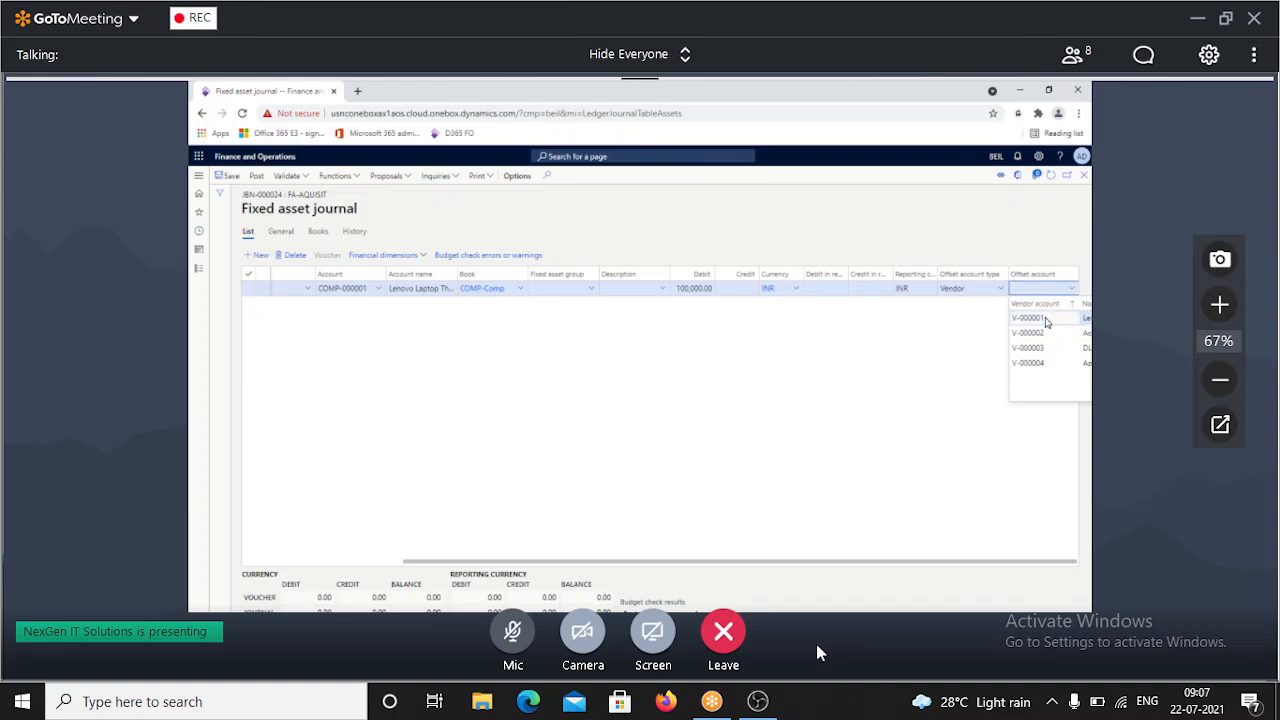
click(1027, 317)
Save the fixed asset journal and run a validation check on its acquisition voucher.
click(228, 176)
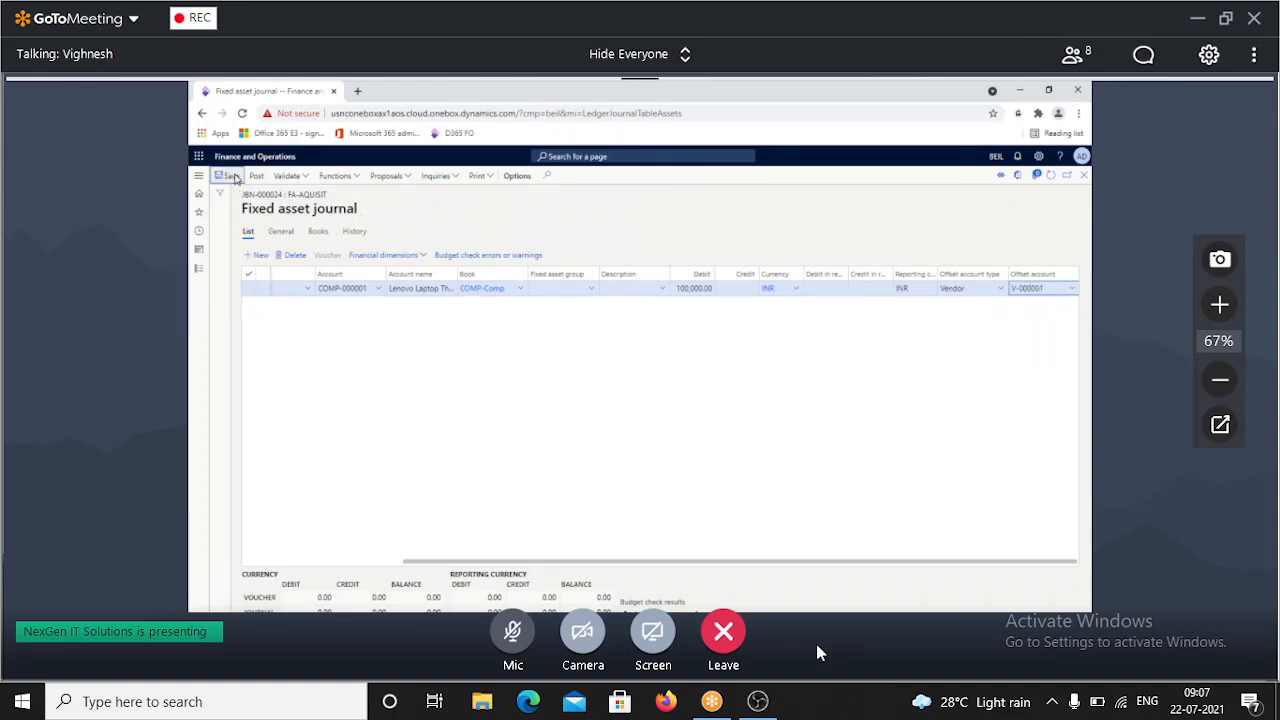
click(300, 182)
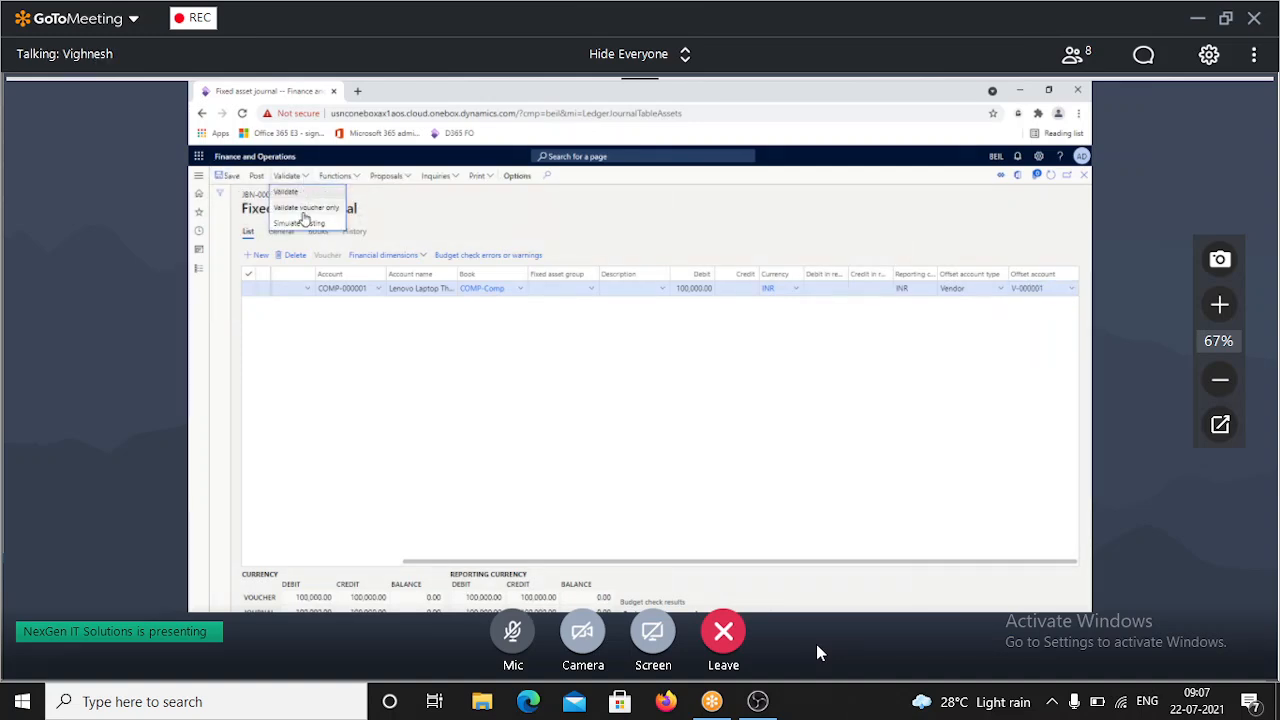
click(301, 217)
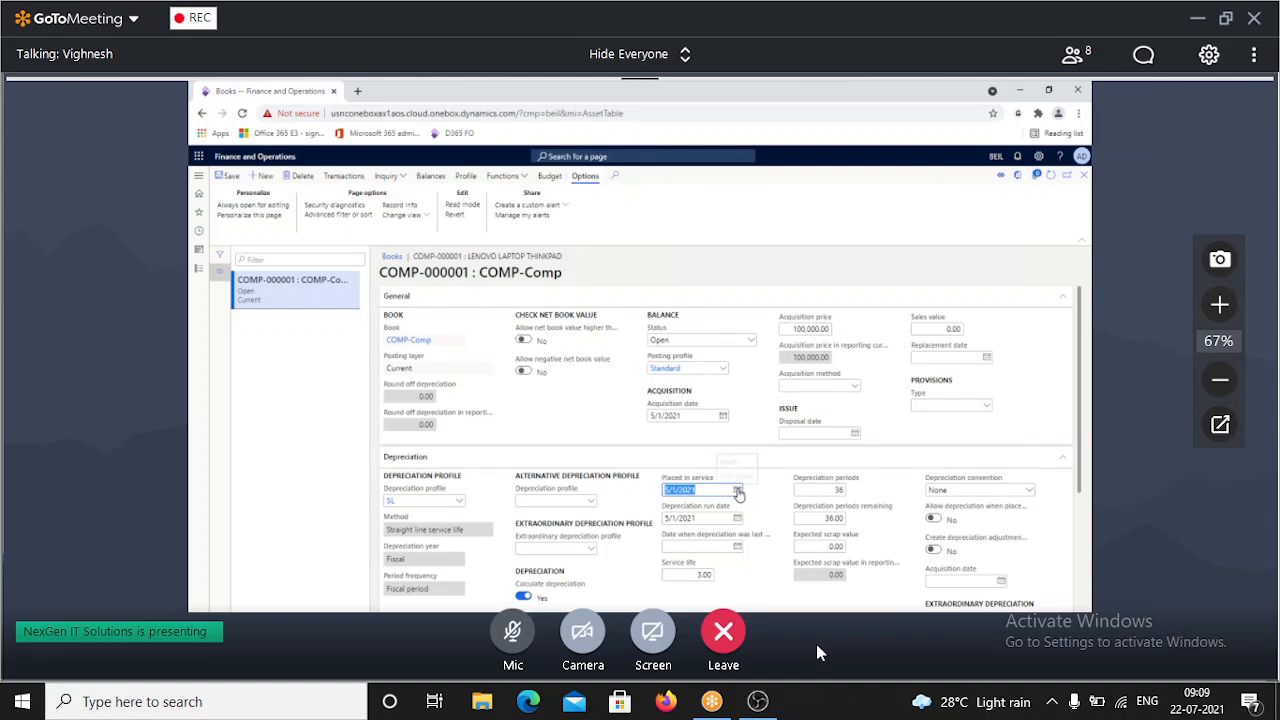
Change the COMP-Comp book's placed in service date to 5/15/2021, set it back to 5/1/2021 and check the depreciation run date.
click(690, 415)
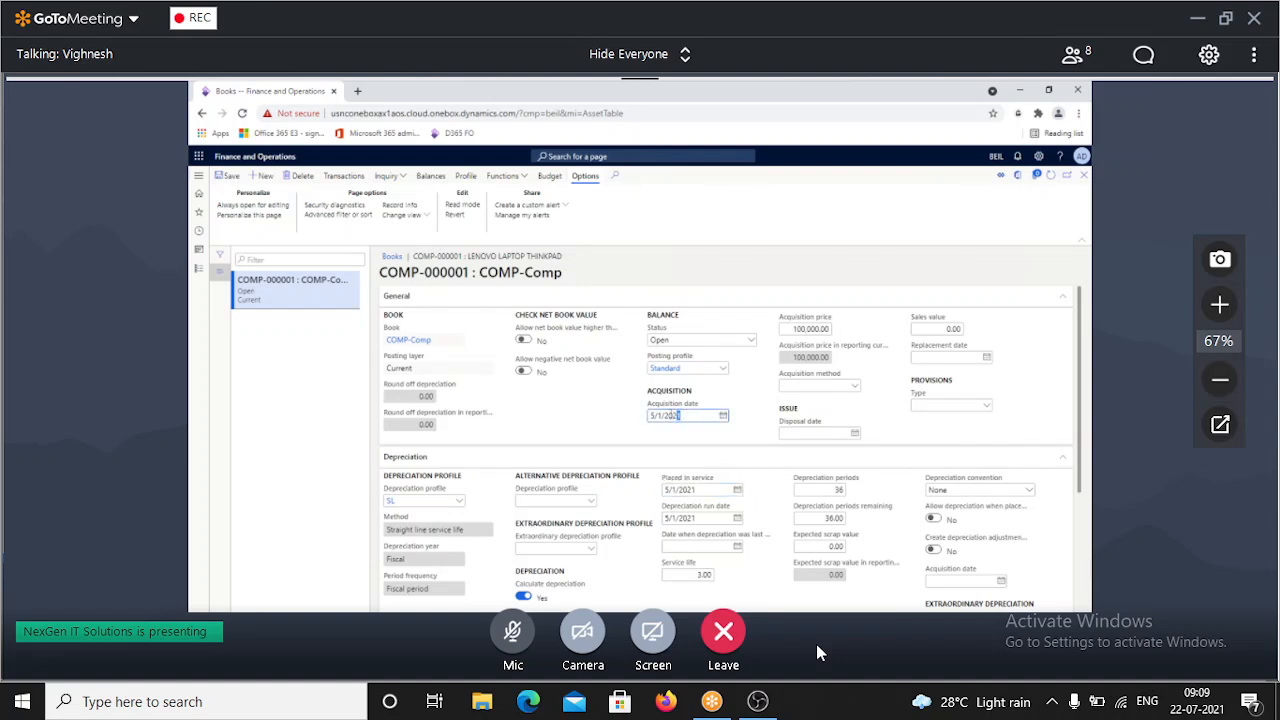
click(739, 491)
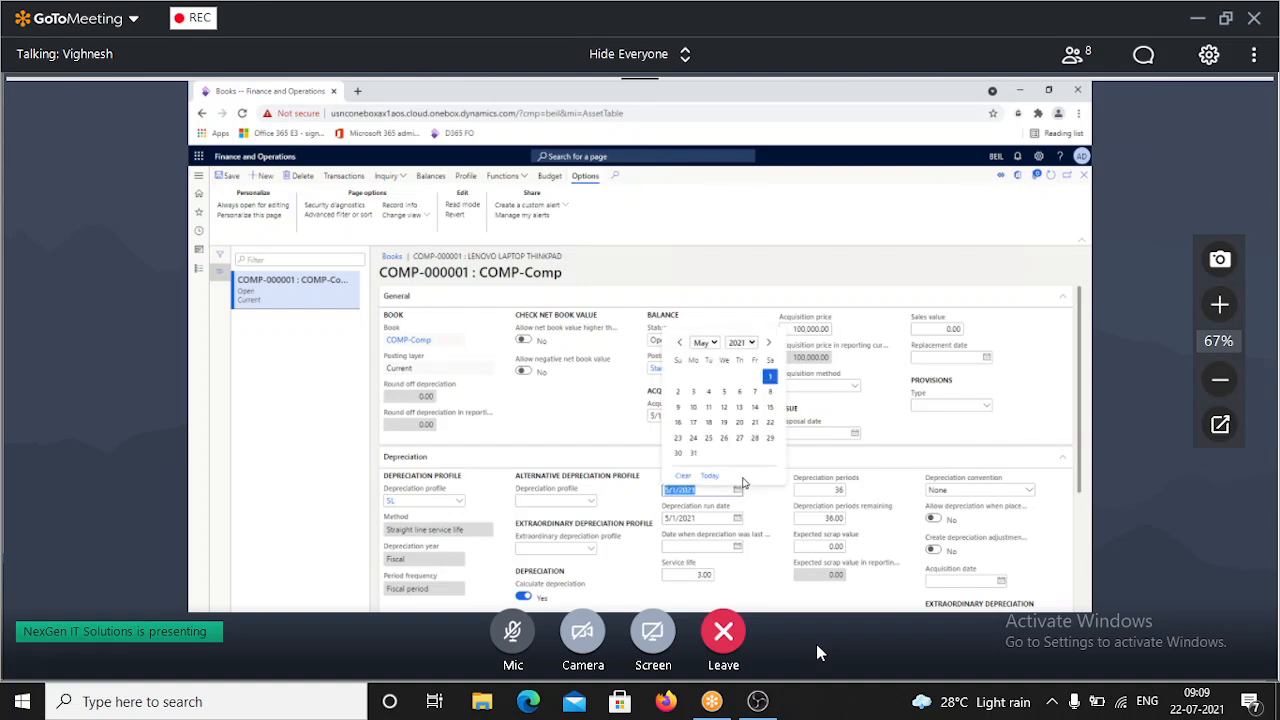
click(770, 406)
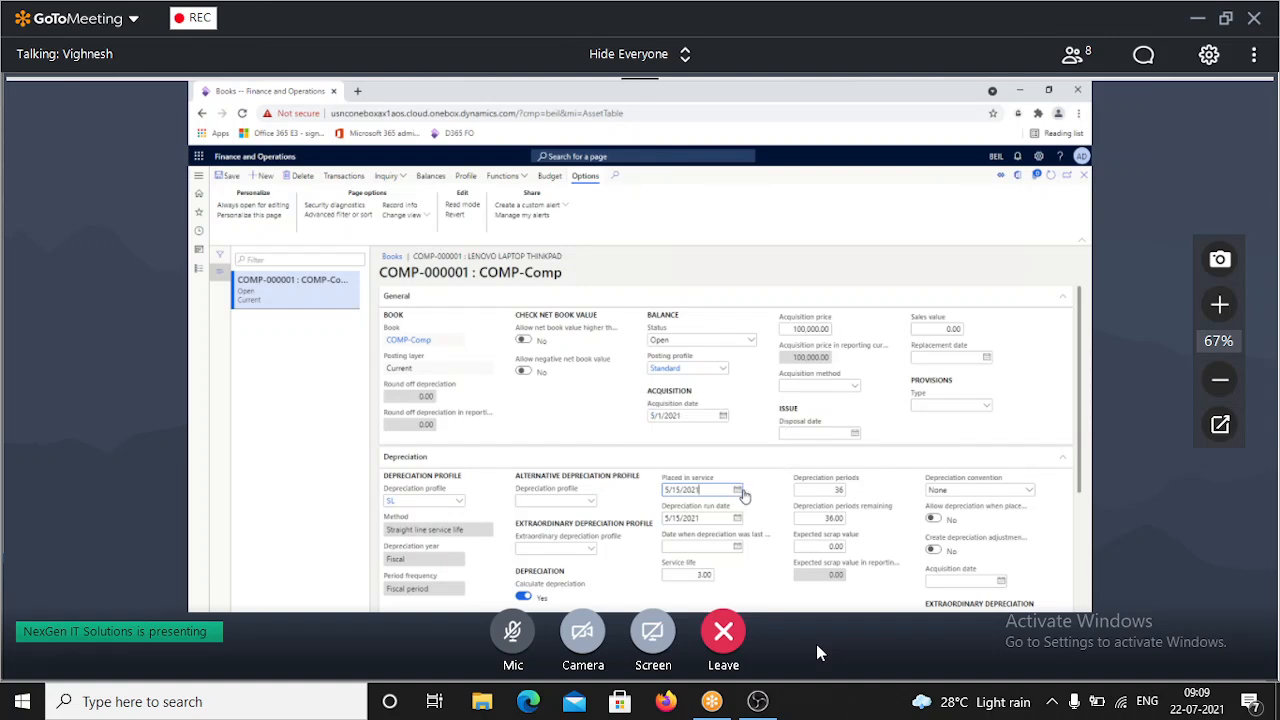
click(737, 489)
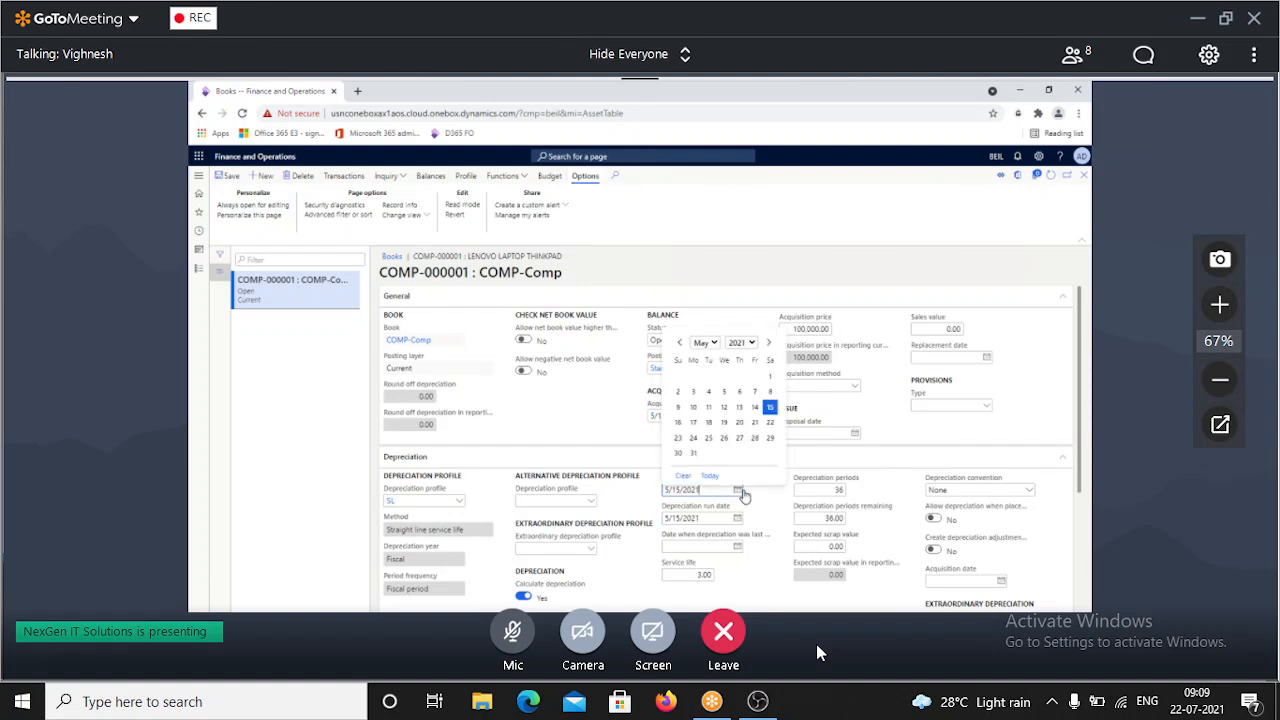
click(770, 376)
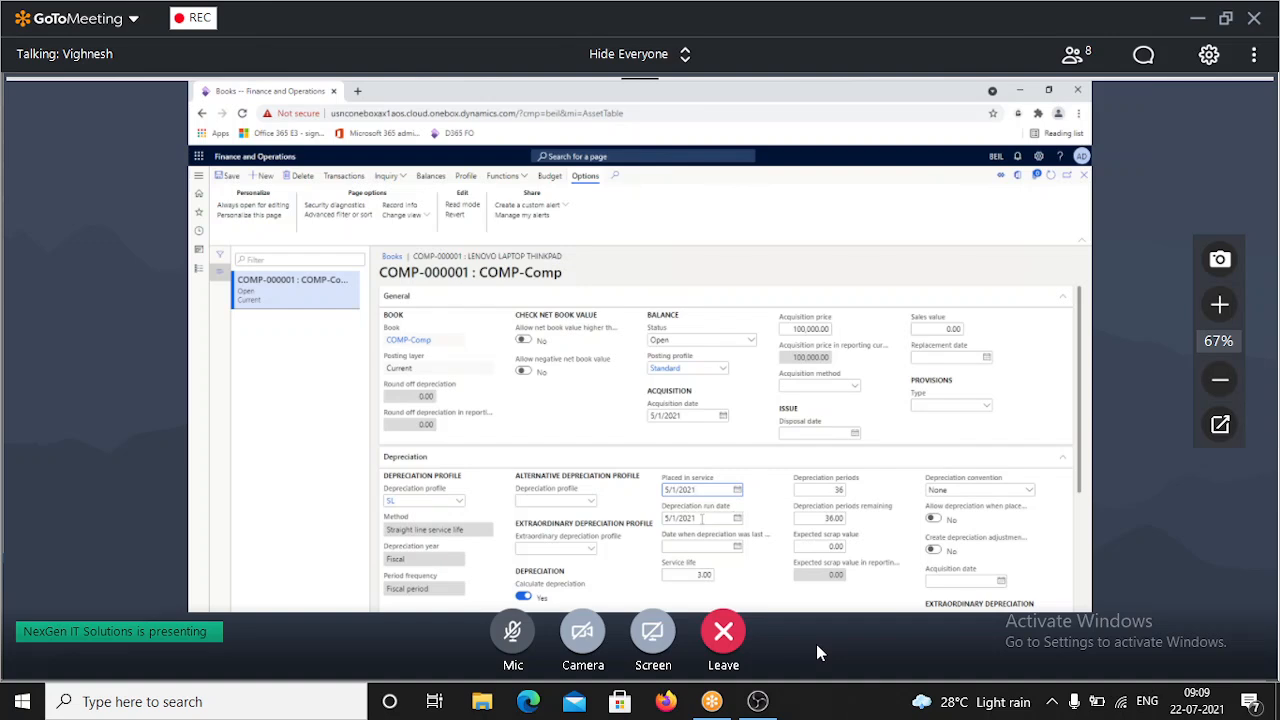
drag(708, 518, 655, 521)
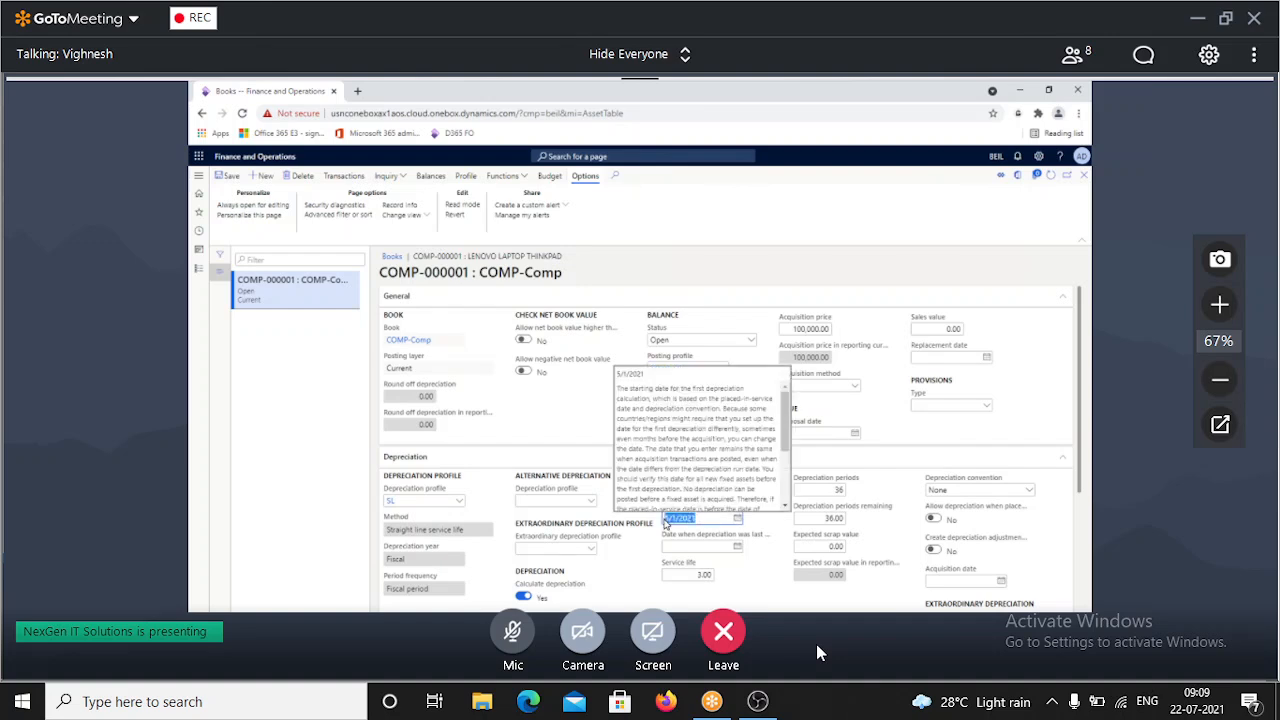
click(779, 522)
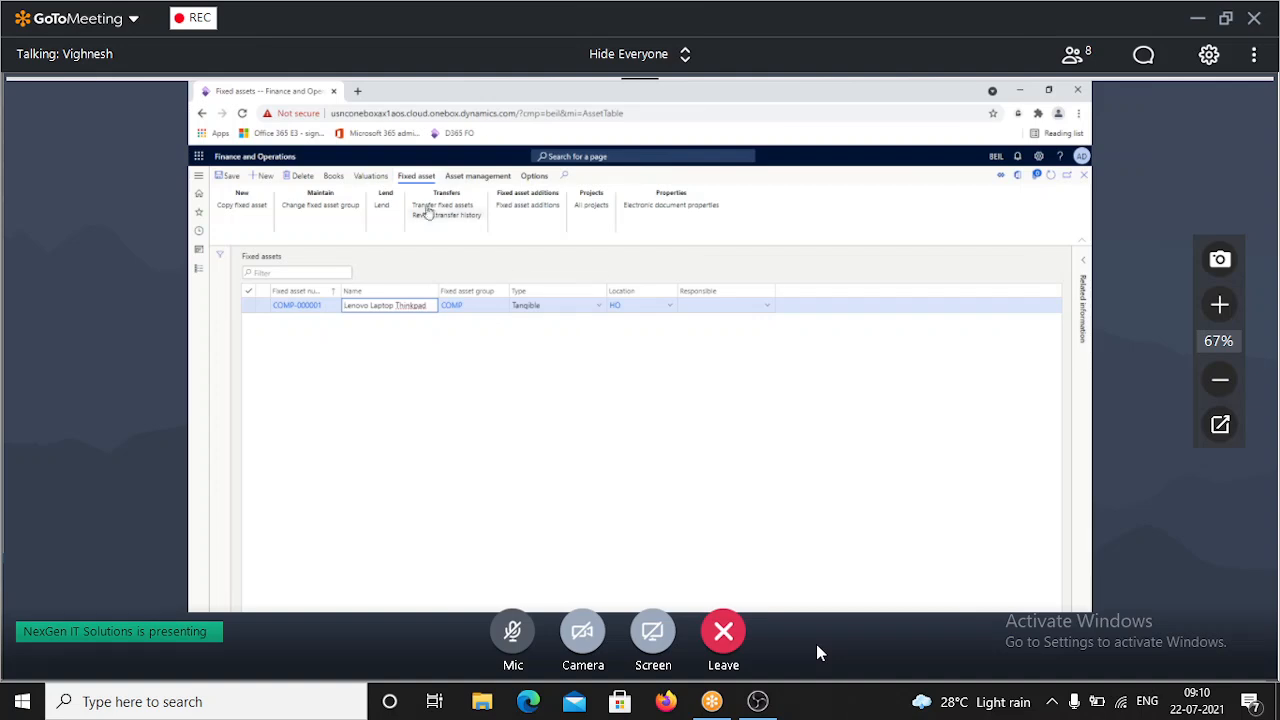
Review the Lenovo laptop's valuation balances, return to the fixed assets list and open the module navigation.
click(367, 178)
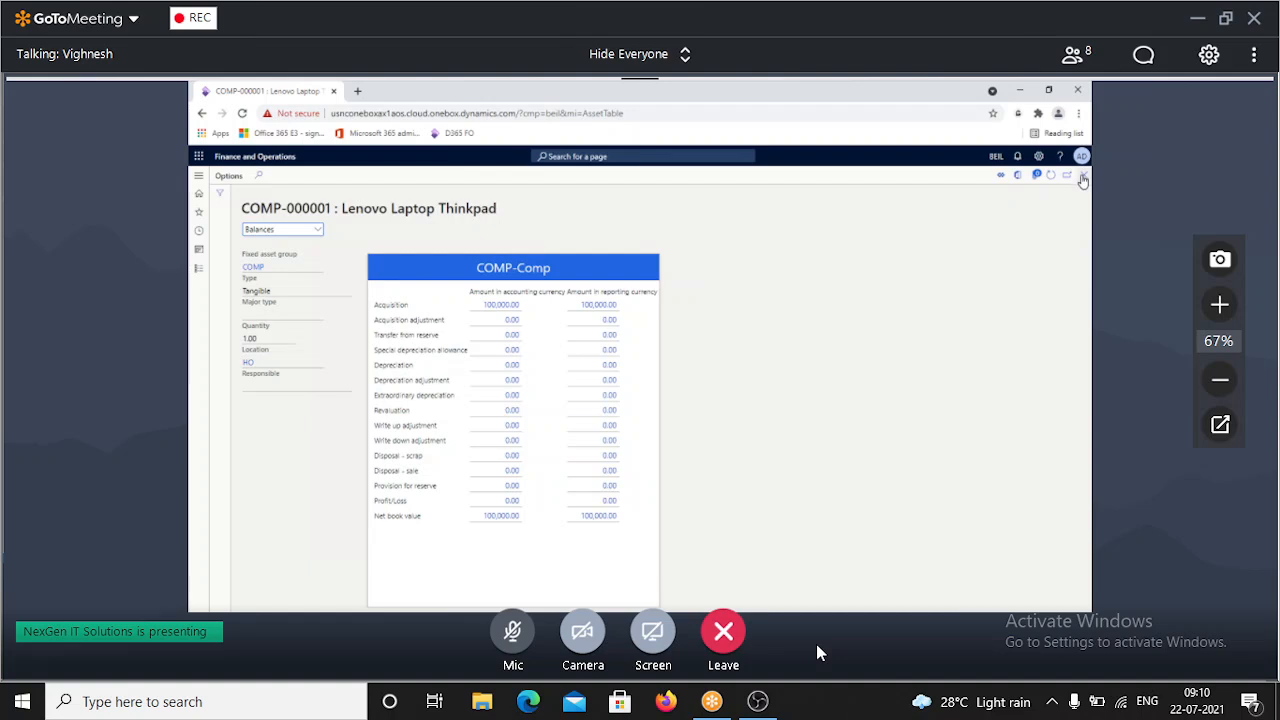
click(1084, 175)
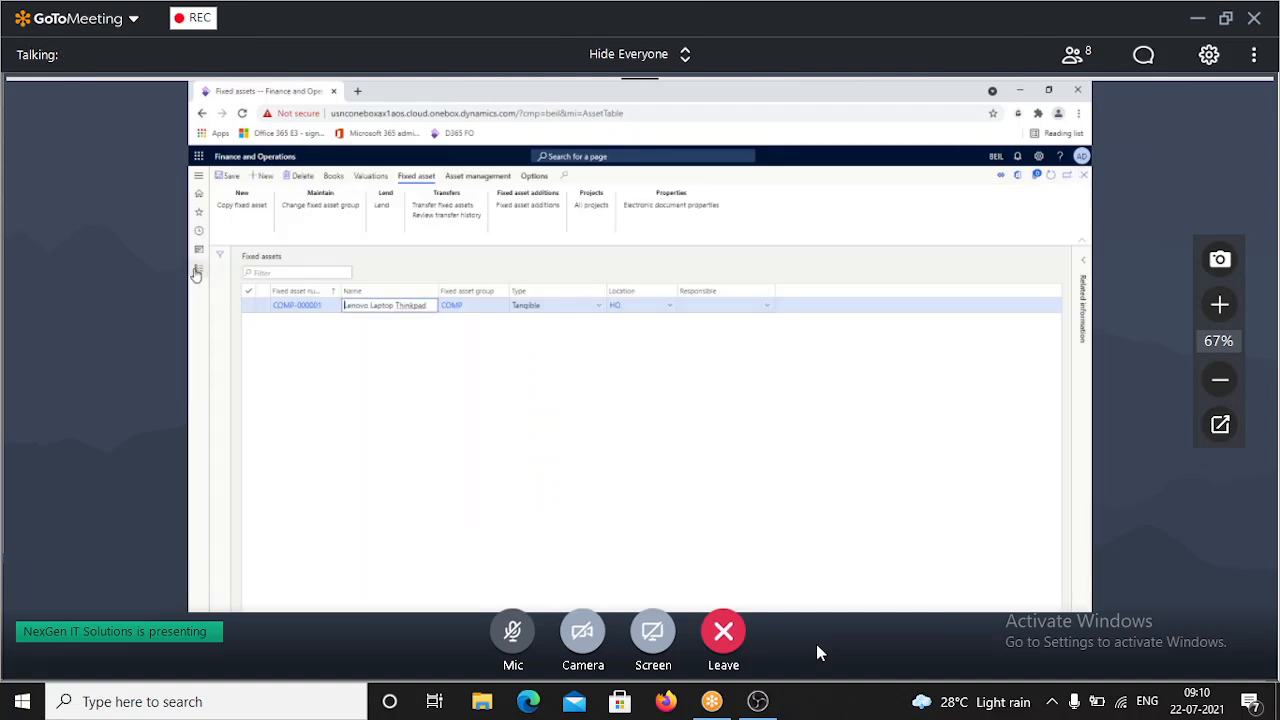
click(198, 268)
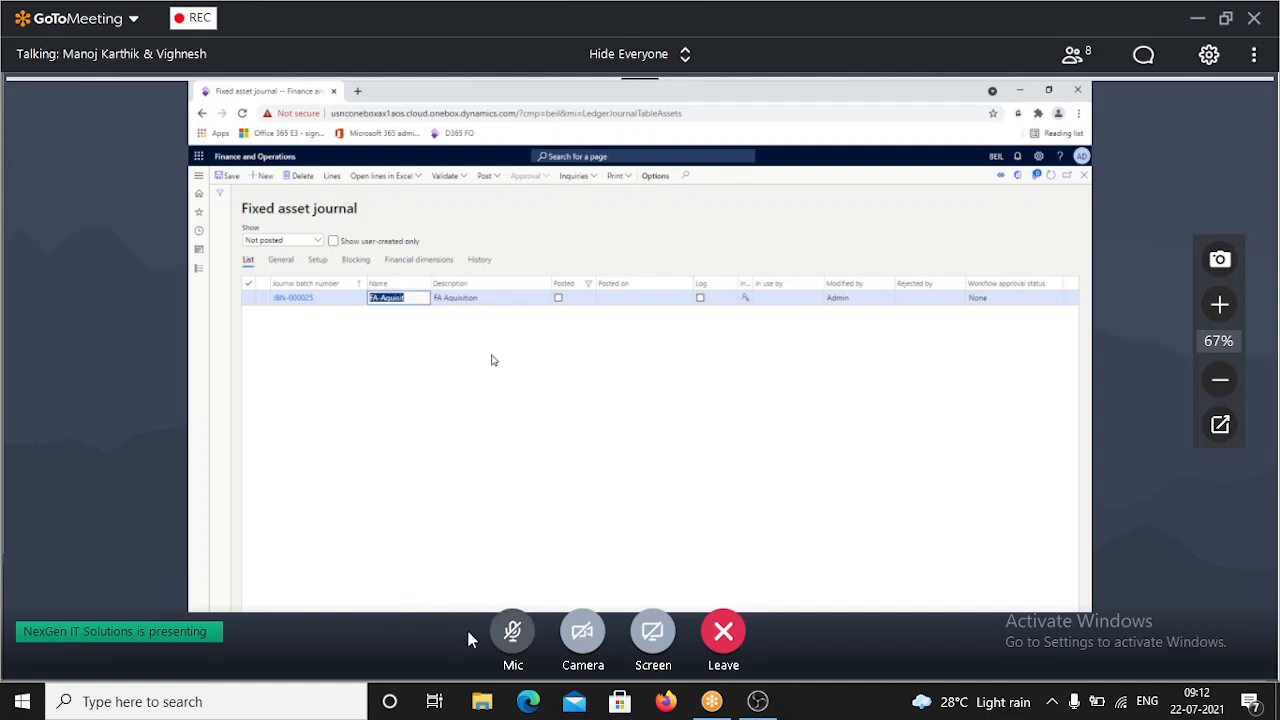
click(512, 640)
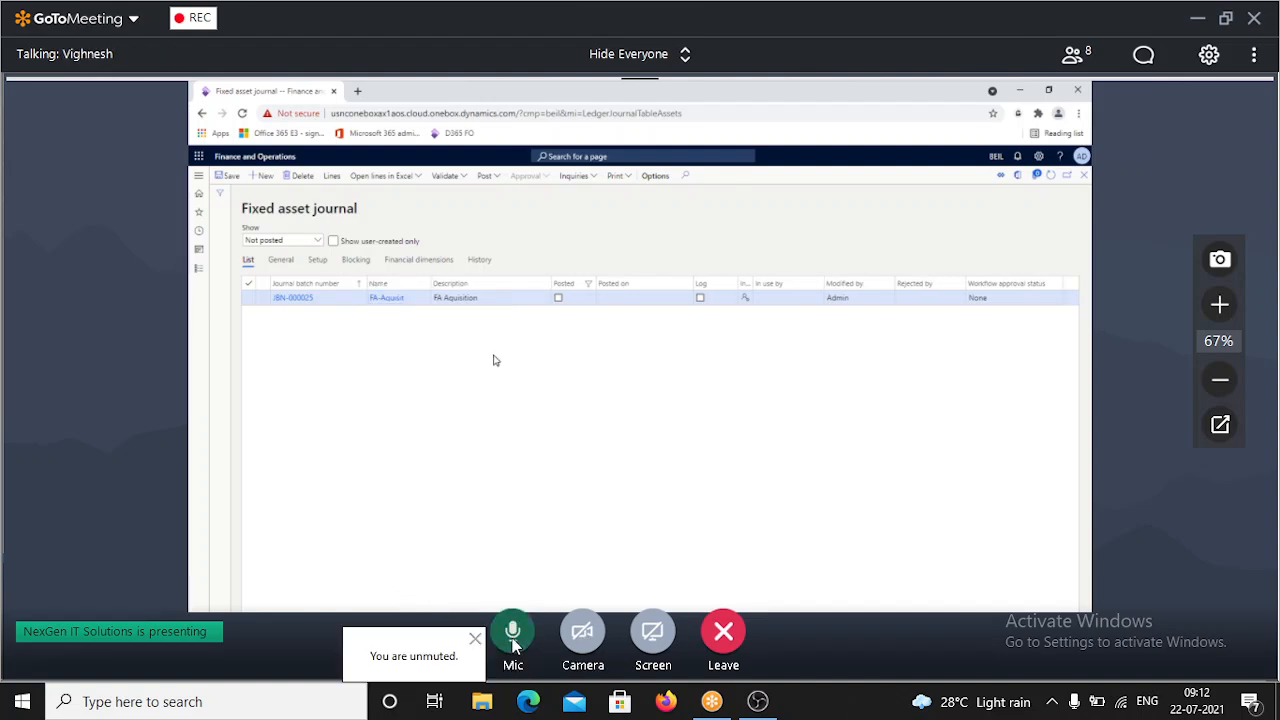
click(512, 640)
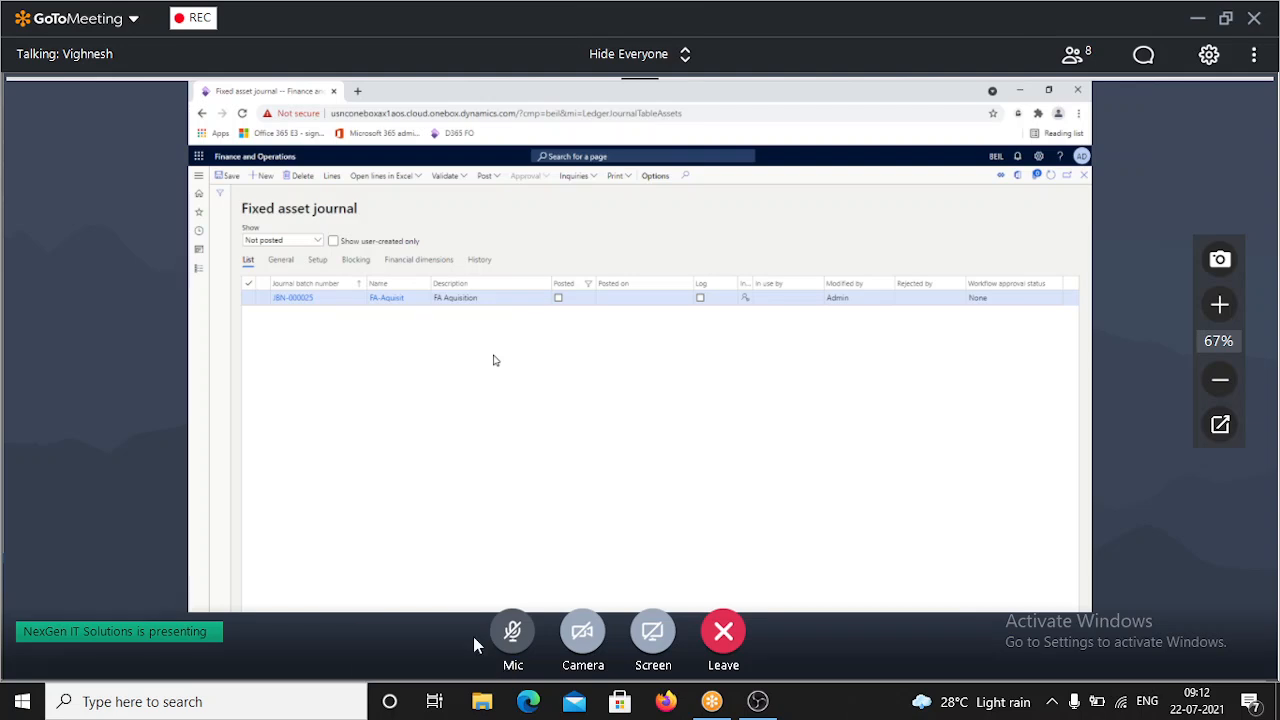